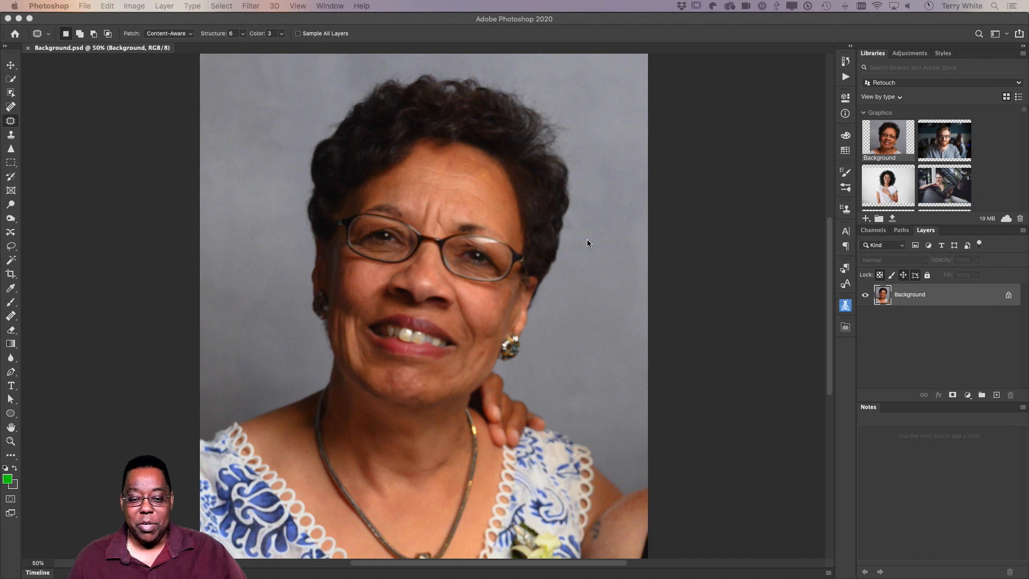
# - Select a rectangle around the glare-free eye and its part of the glasses, and copy it to a new layer
pyautogui.click(586, 252)
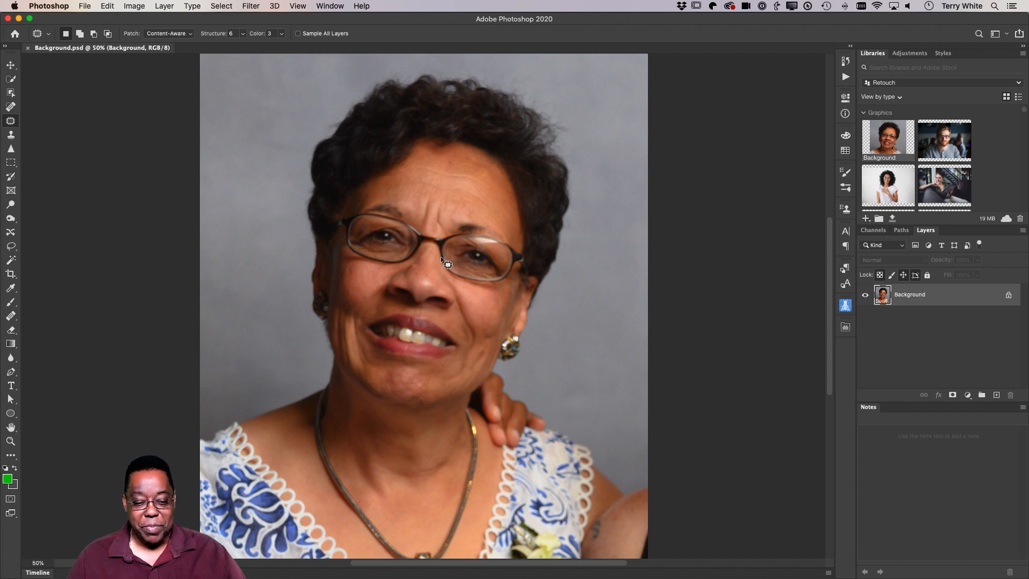
pyautogui.click(11, 163)
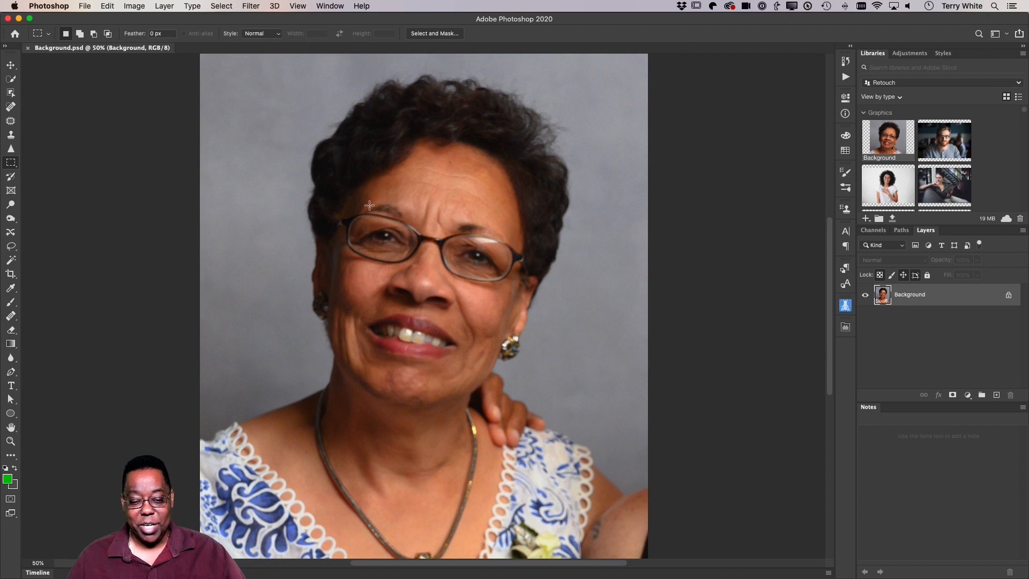
pyautogui.moveTo(368, 208); pyautogui.dragTo(398, 258)
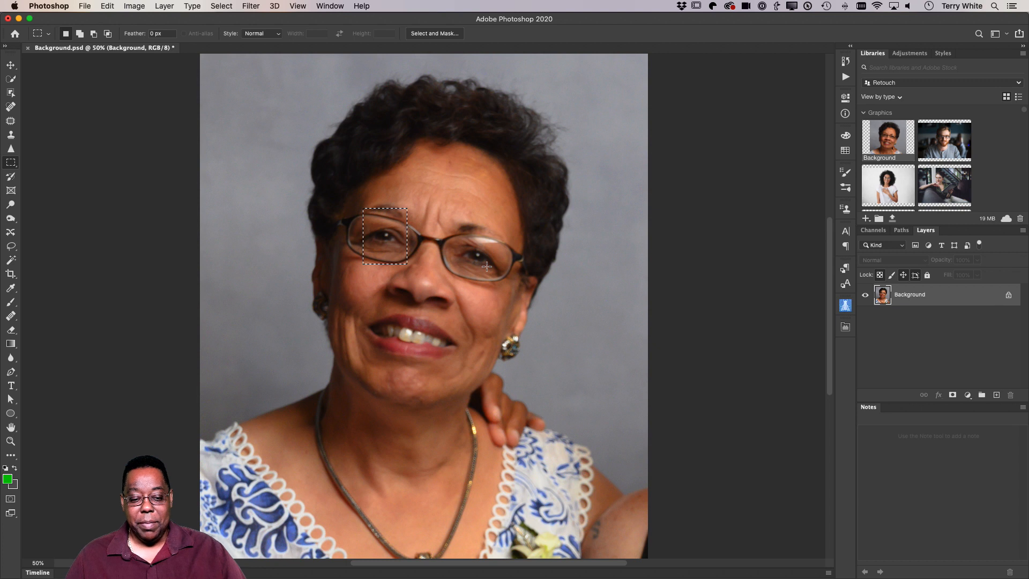
pyautogui.click(166, 7)
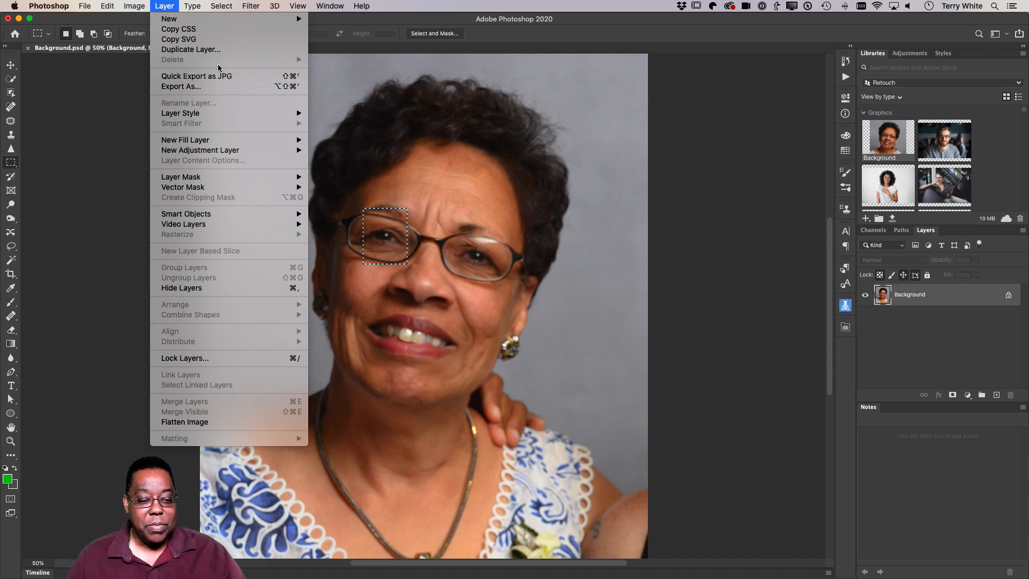
pyautogui.moveTo(248, 21)
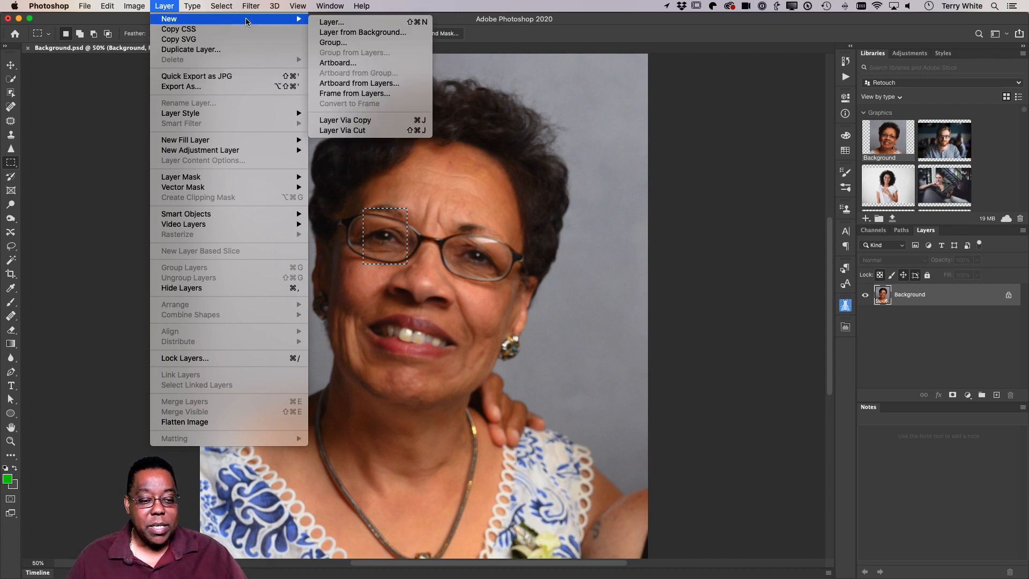
pyautogui.click(408, 121)
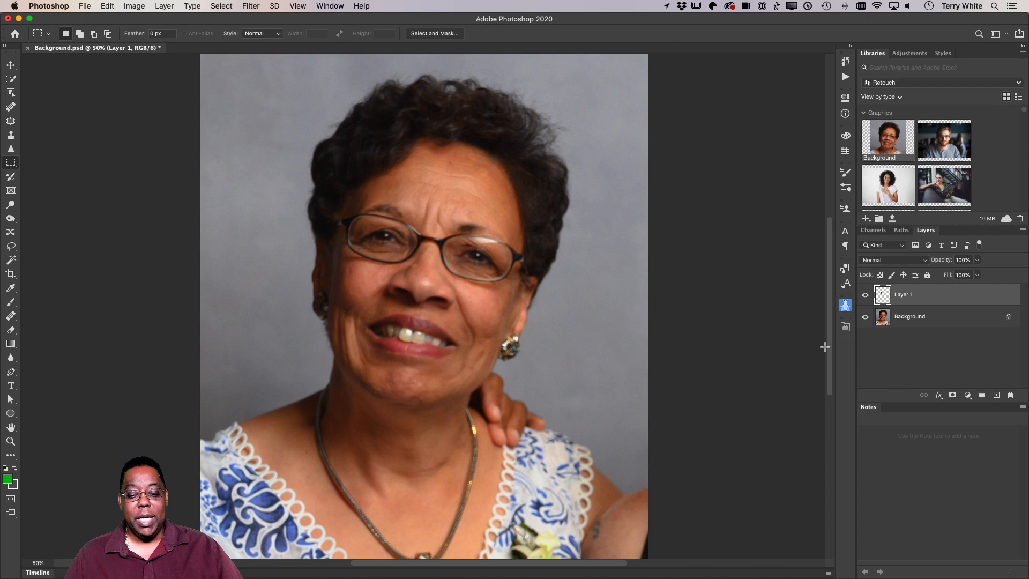
# - Check the copied eye piece with the Background layer's visibility toggled, and move the piece over the eye with the lens glare
pyautogui.click(865, 316)
pyautogui.click(864, 316)
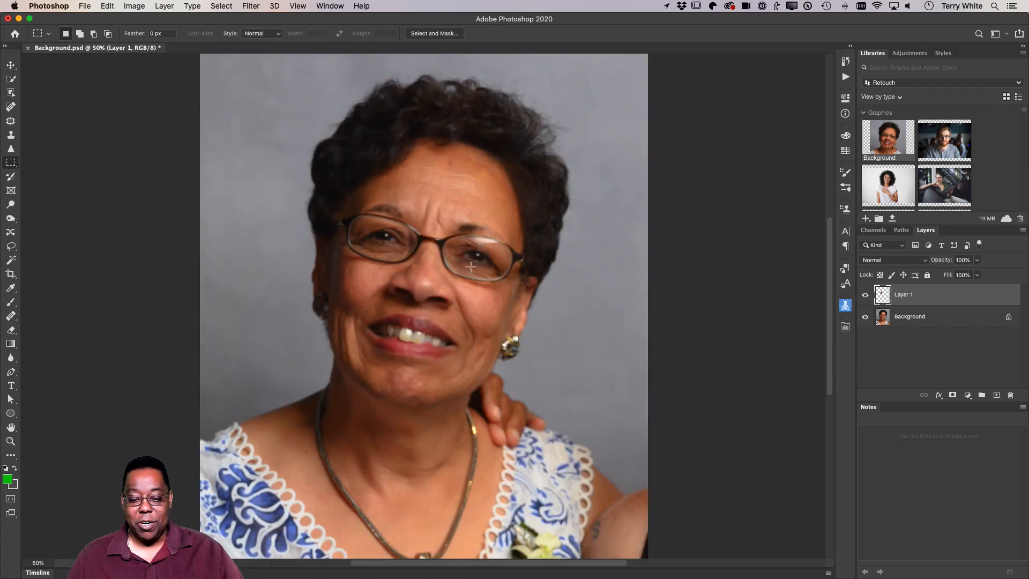
pyautogui.press('v')
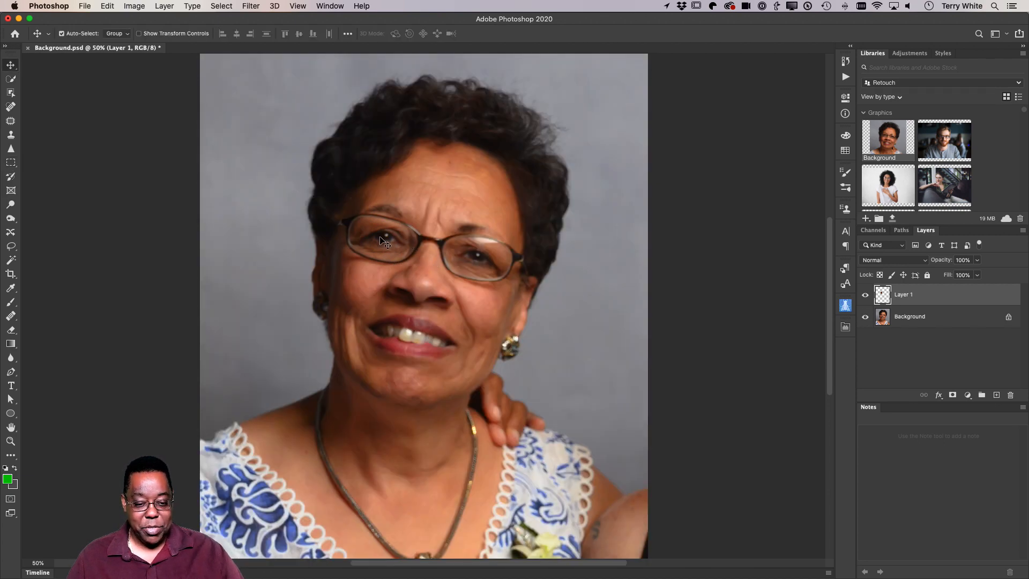
pyautogui.moveTo(382, 239); pyautogui.dragTo(472, 258)
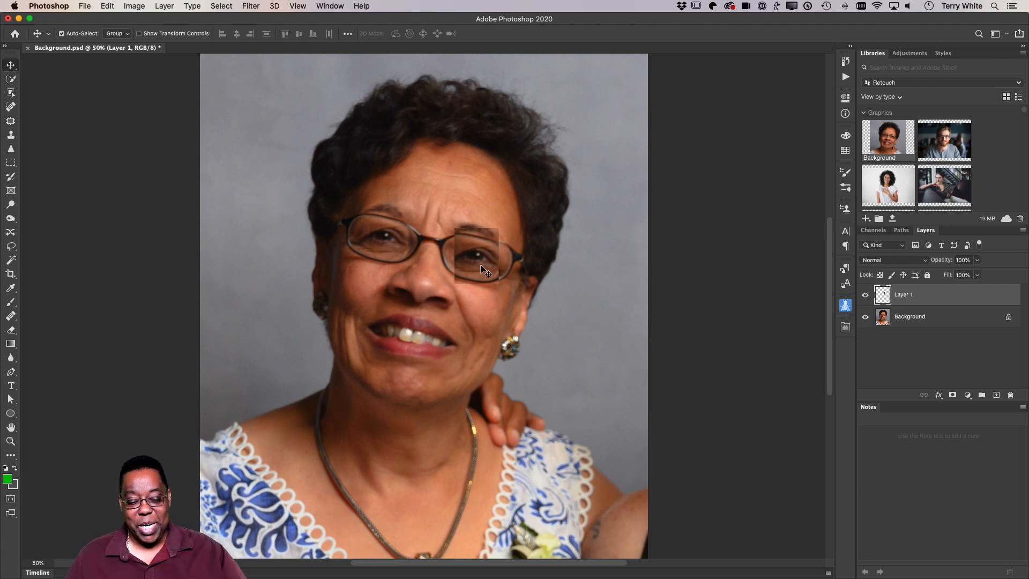
# - Flip the copied eye piece horizontally and rotate it to follow the tilt of the glasses
pyautogui.press('super+t')
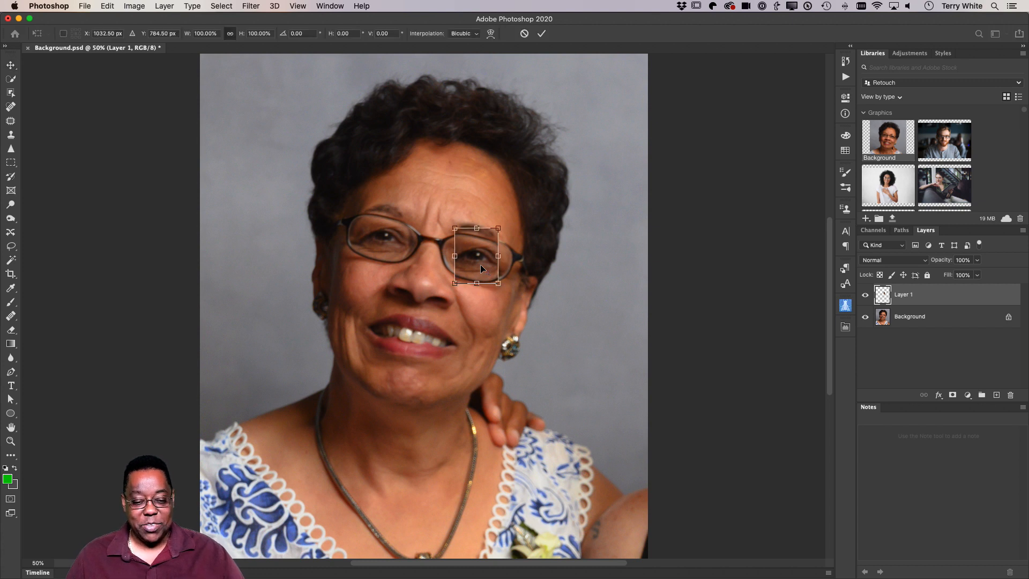
pyautogui.rightClick(480, 265)
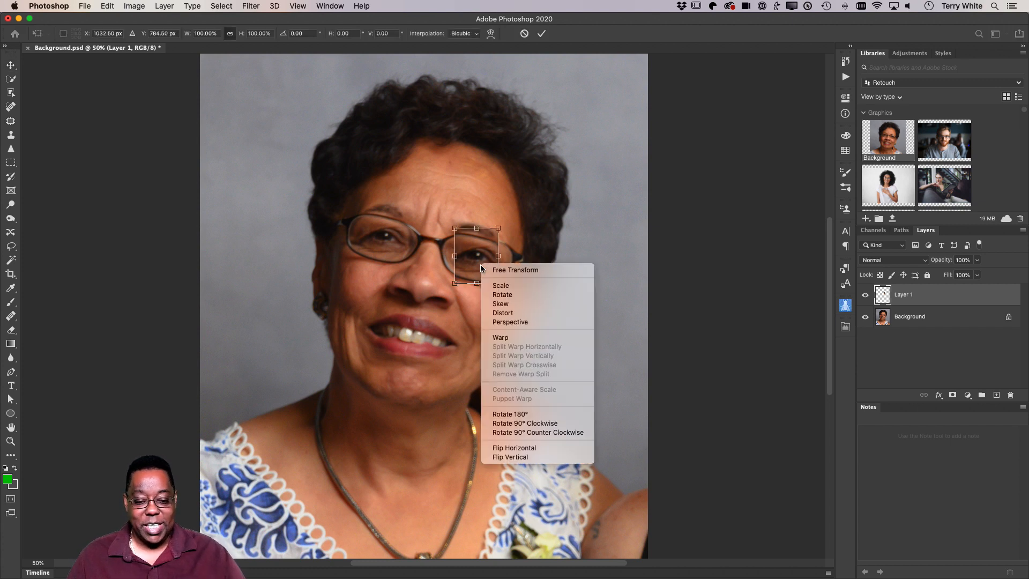
pyautogui.click(504, 451)
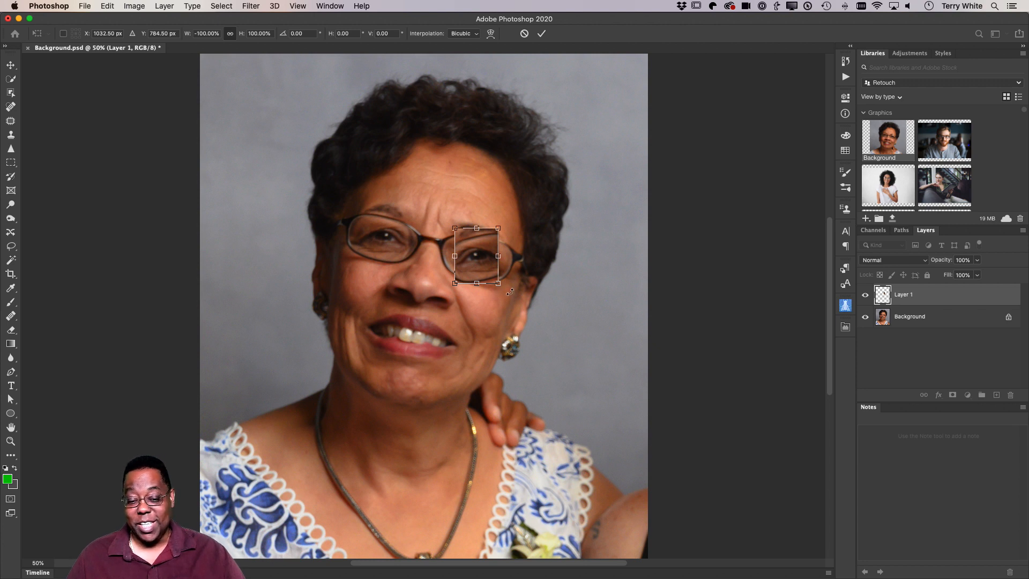
pyautogui.moveTo(510, 291); pyautogui.dragTo(491, 311)
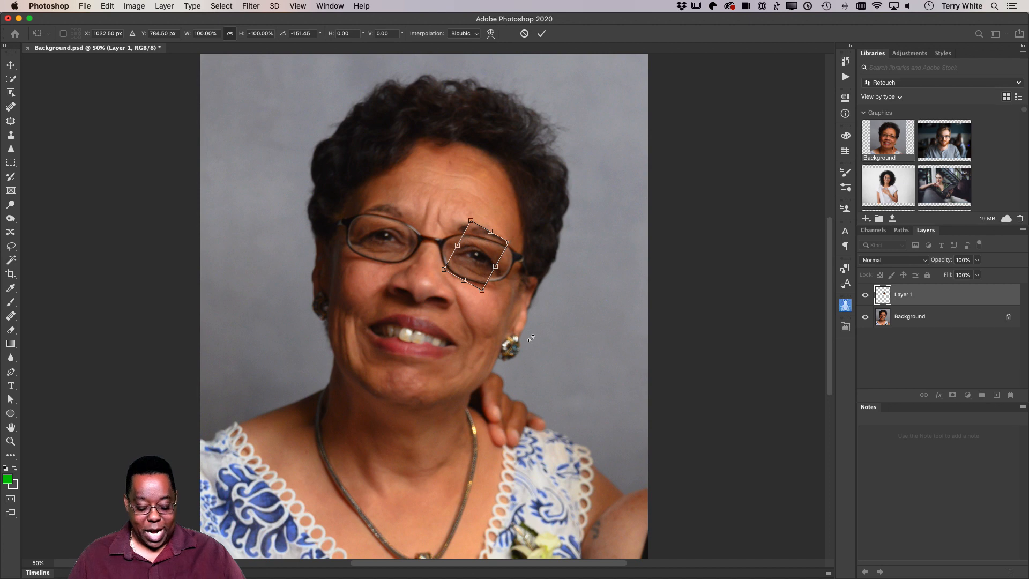
# - Fine-tune the eye piece's position and rotation over the glasses at 63% layer opacity, restore 100% opacity and apply the transform
pyautogui.press('super+1')
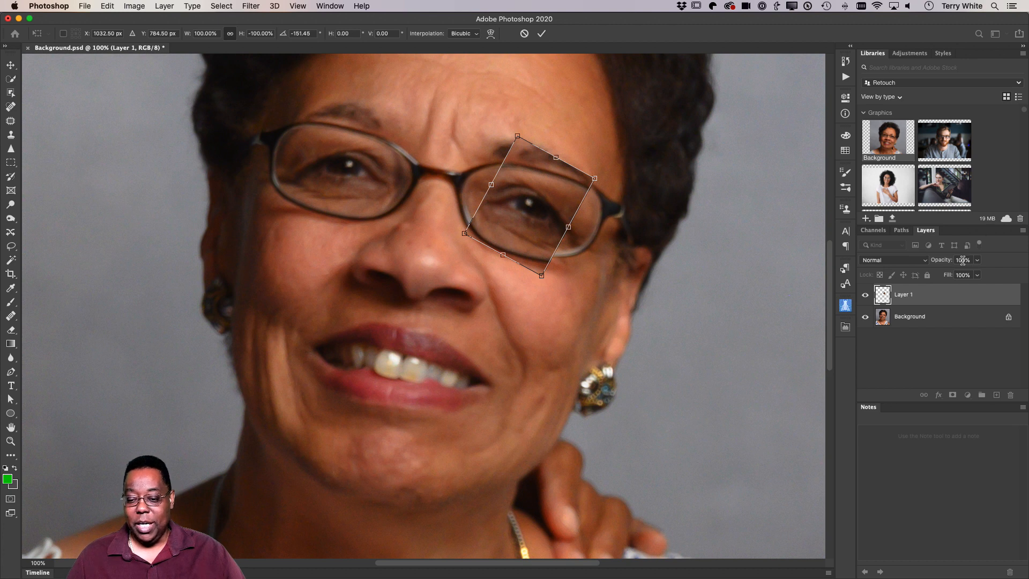
pyautogui.moveTo(943, 263); pyautogui.dragTo(926, 271)
pyautogui.moveTo(538, 229); pyautogui.dragTo(542, 232)
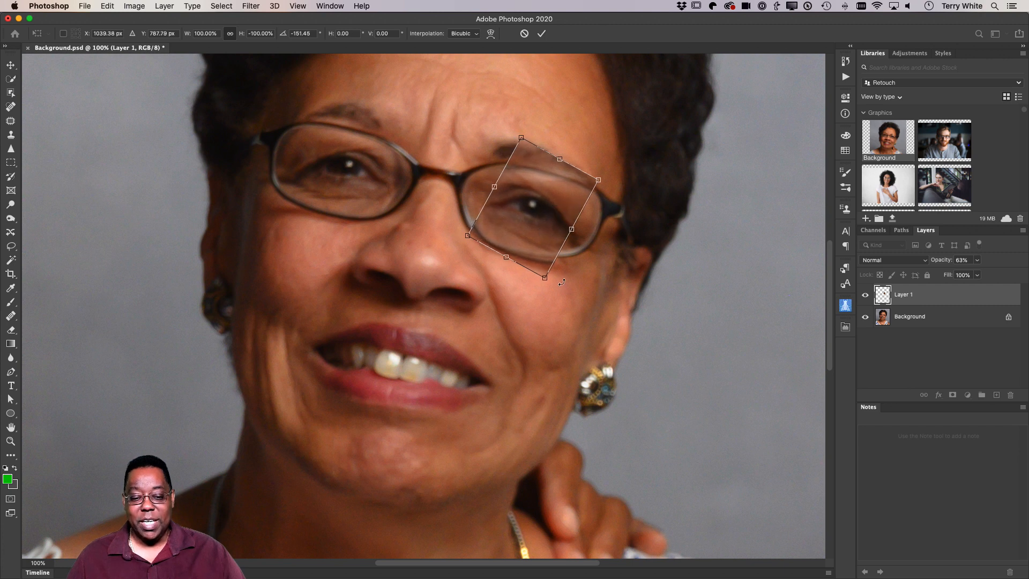
pyautogui.moveTo(557, 293)
pyautogui.mouseDown()
pyautogui.moveTo(549, 296)
pyautogui.moveTo(557, 292)
pyautogui.mouseUp()
pyautogui.moveTo(533, 227); pyautogui.dragTo(532, 219)
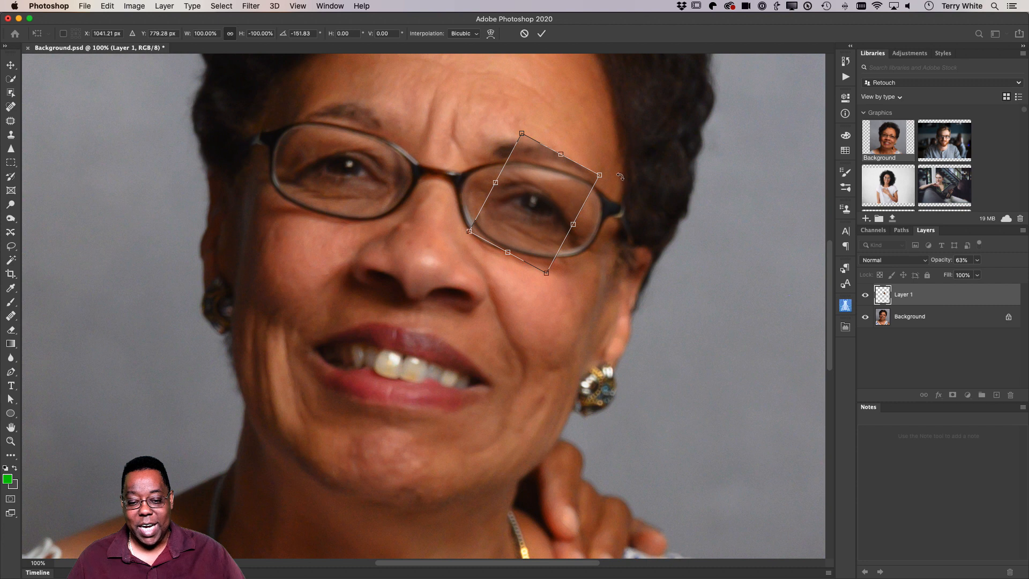
pyautogui.moveTo(620, 180); pyautogui.dragTo(619, 179)
pyautogui.moveTo(518, 185); pyautogui.dragTo(518, 186)
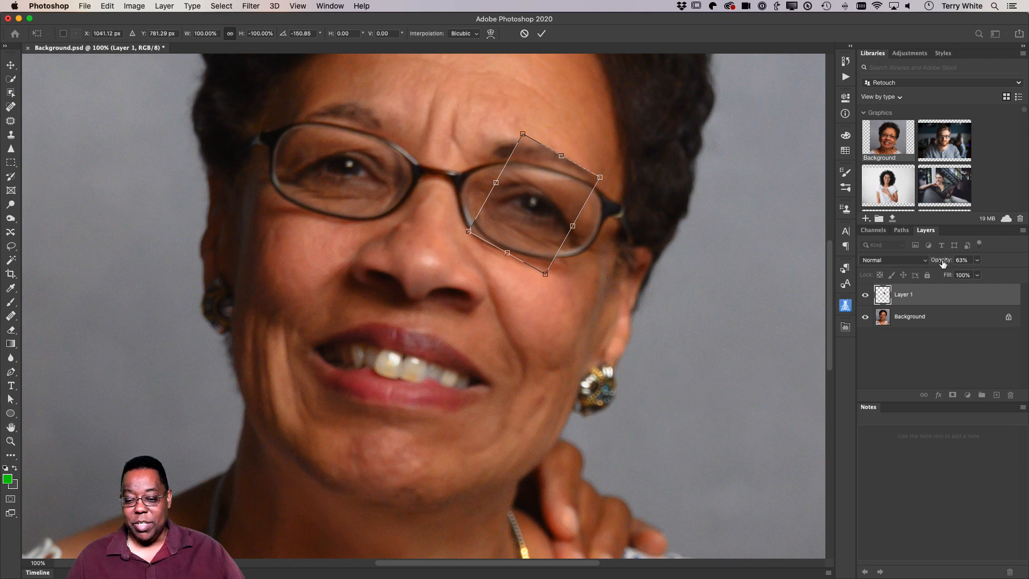
pyautogui.moveTo(940, 260); pyautogui.dragTo(967, 260)
pyautogui.press('Return')
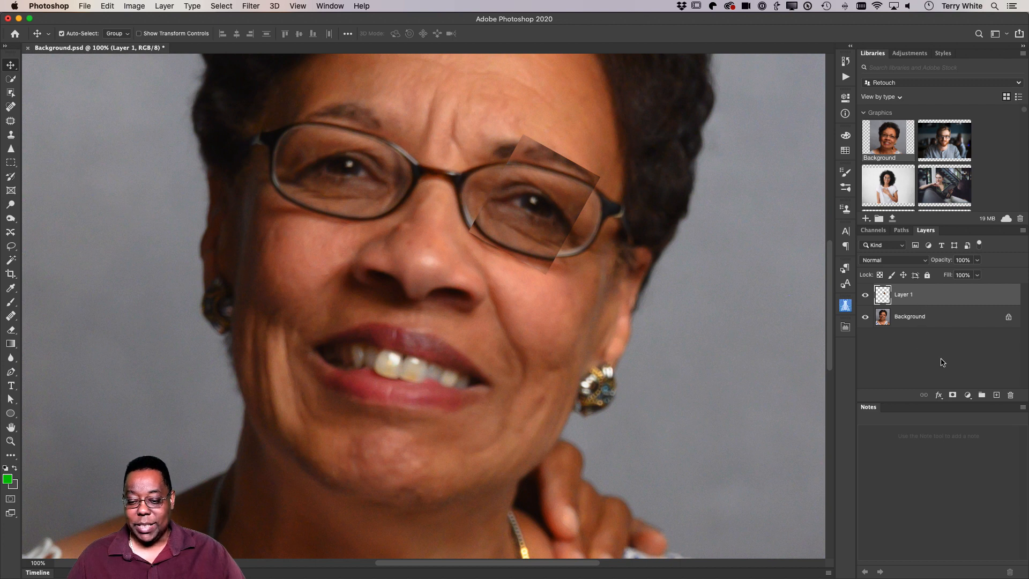
# - Hide Layer 1 with a black layer mask and brush white on the mask over the lens glare, correcting spots with black
pyautogui.keyDown('alt'); pyautogui.click(953, 396); pyautogui.keyUp('alt')
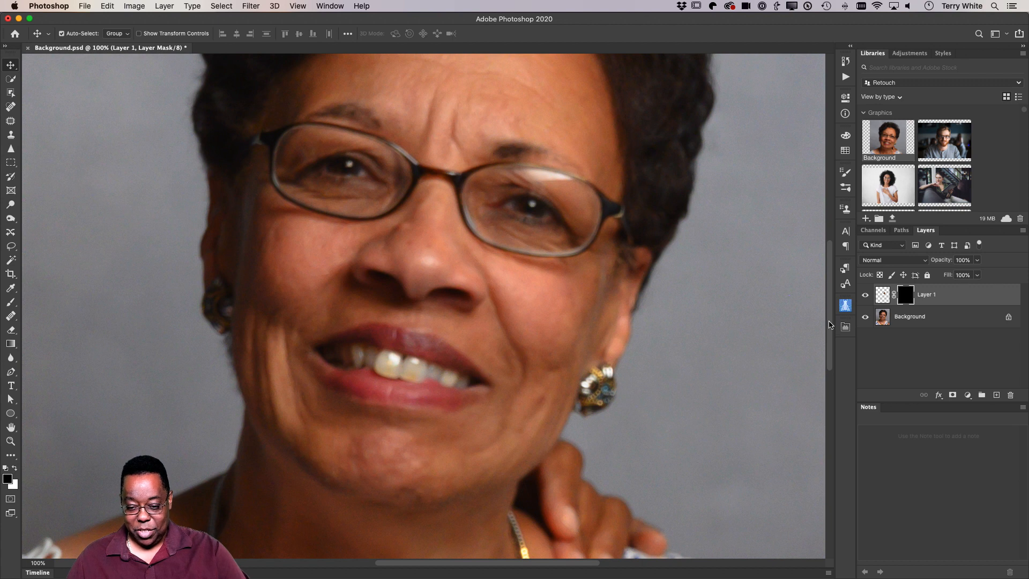
pyautogui.press('b')
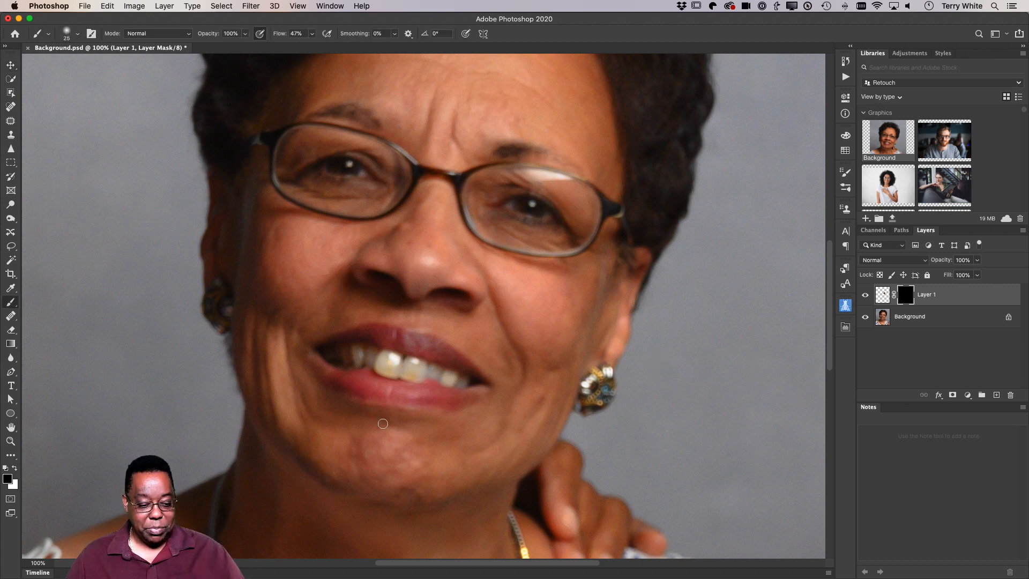
pyautogui.press('x')
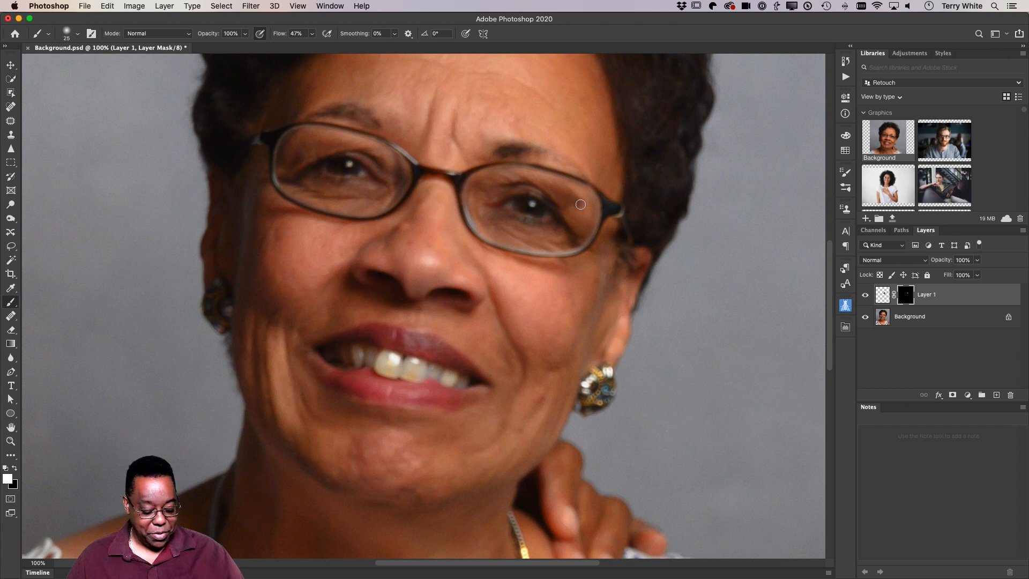
pyautogui.press('x')
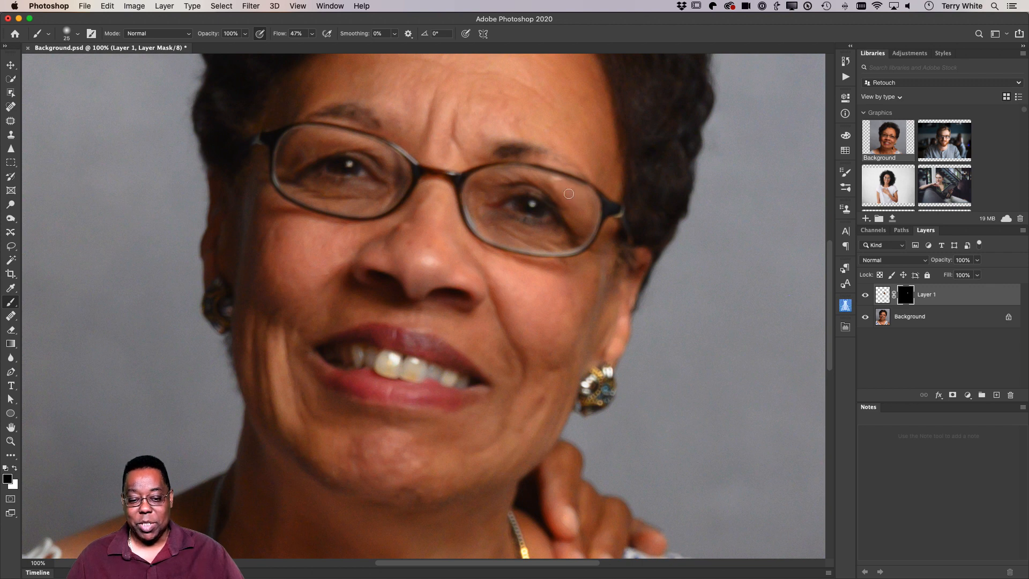
pyautogui.press('x')
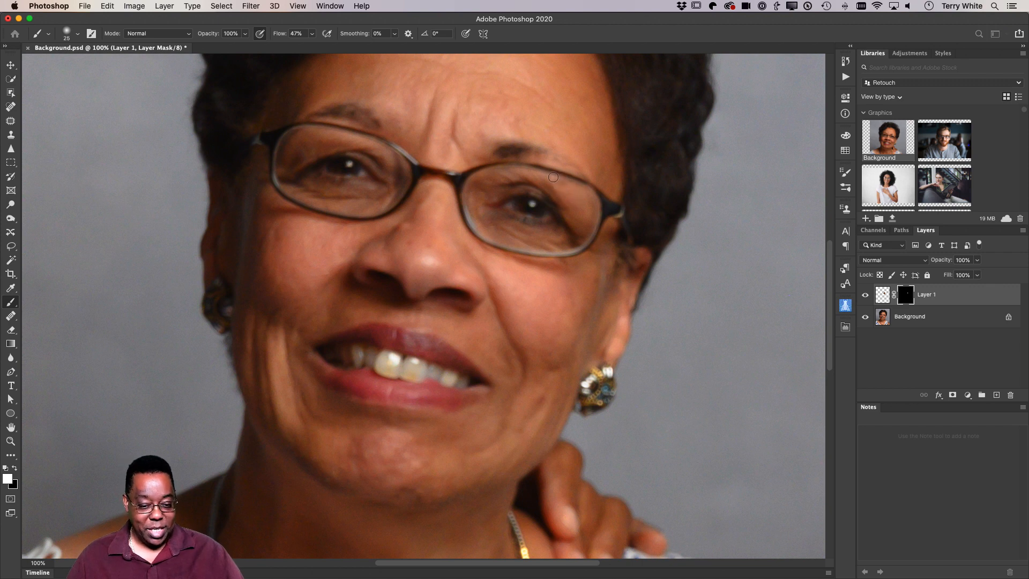
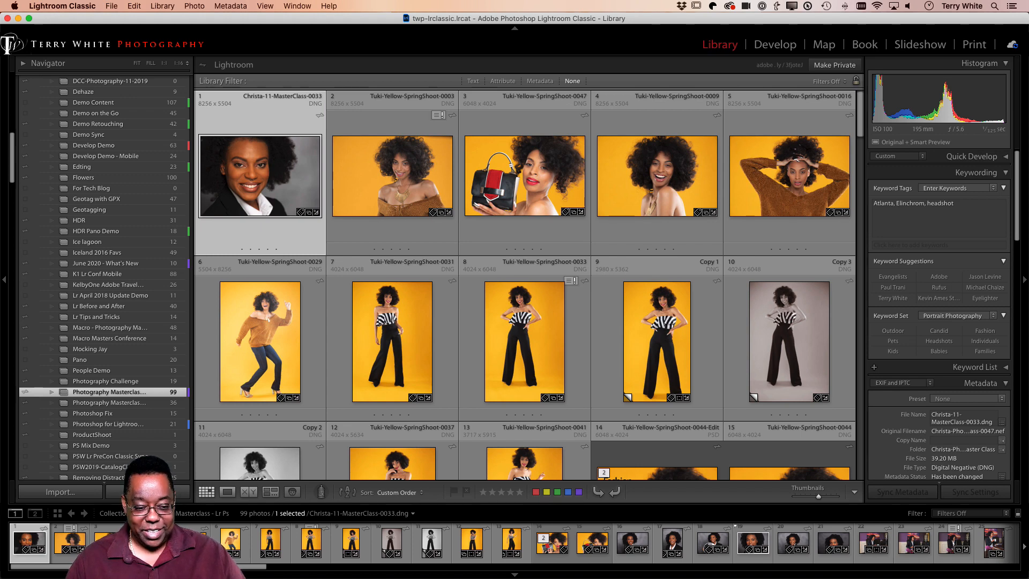
# - In Lightroom Classic, view the second photo of the collection enlarged in Loupe view and return to the Library grid
pyautogui.click(426, 210)
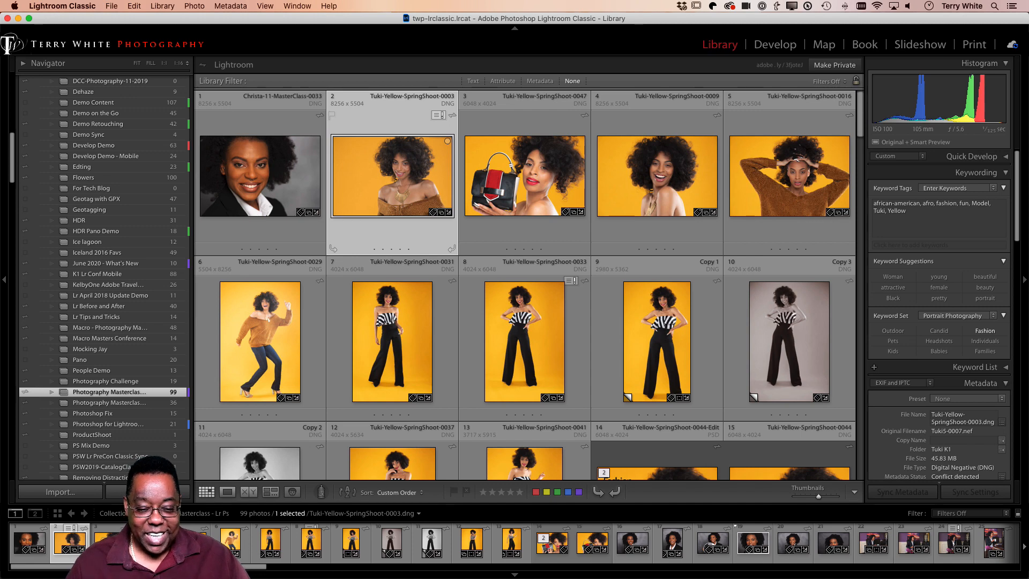
pyautogui.doubleClick(426, 210)
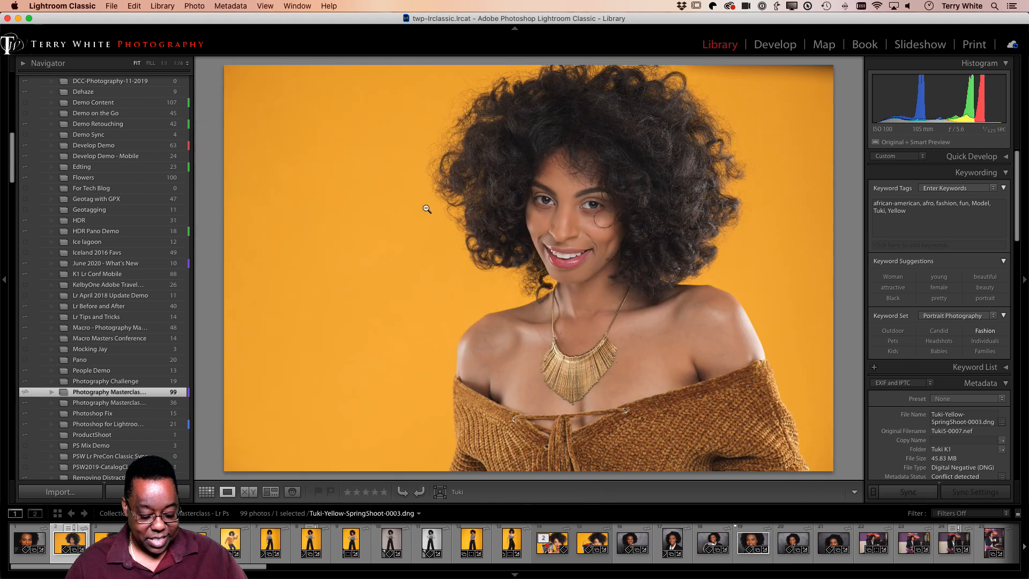
pyautogui.press('g')
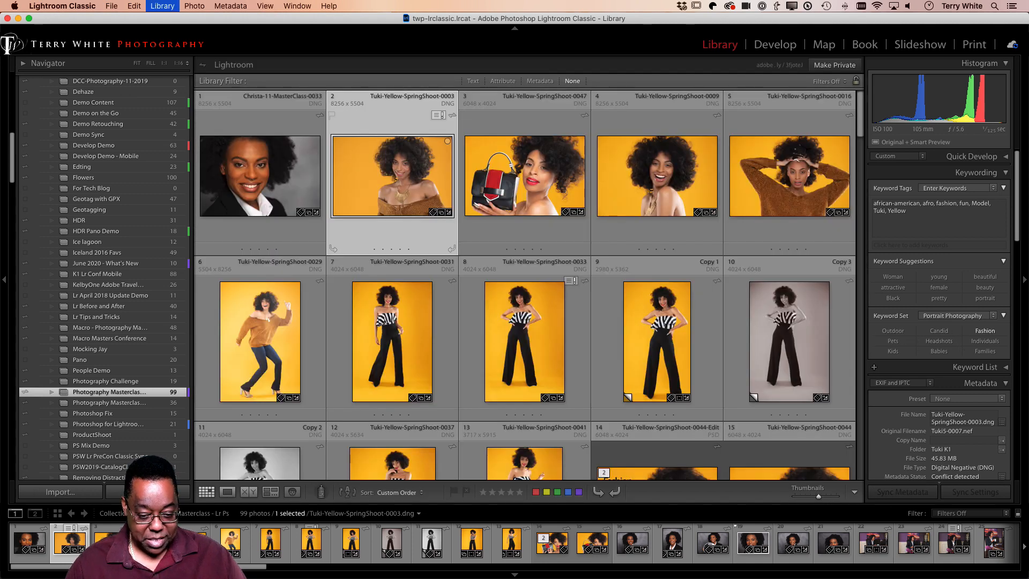
pyautogui.hotkey('ctrl', 'l')
pyautogui.press('l')
pyautogui.press('l')
pyautogui.hotkey('ctrl', 'l')
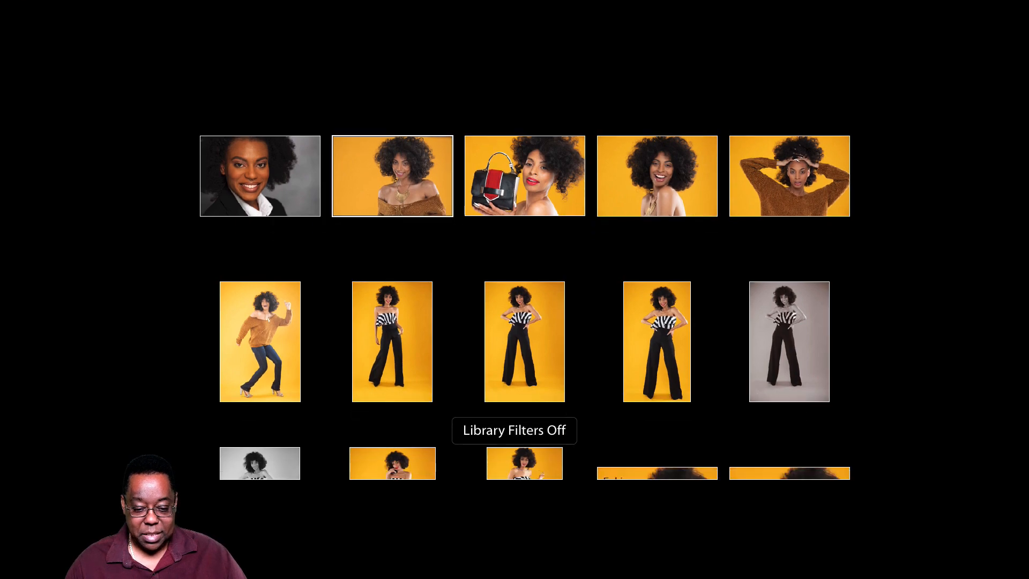
pyautogui.hotkey('ctrl', 'l')
pyautogui.hotkey('ctrl', 'l')
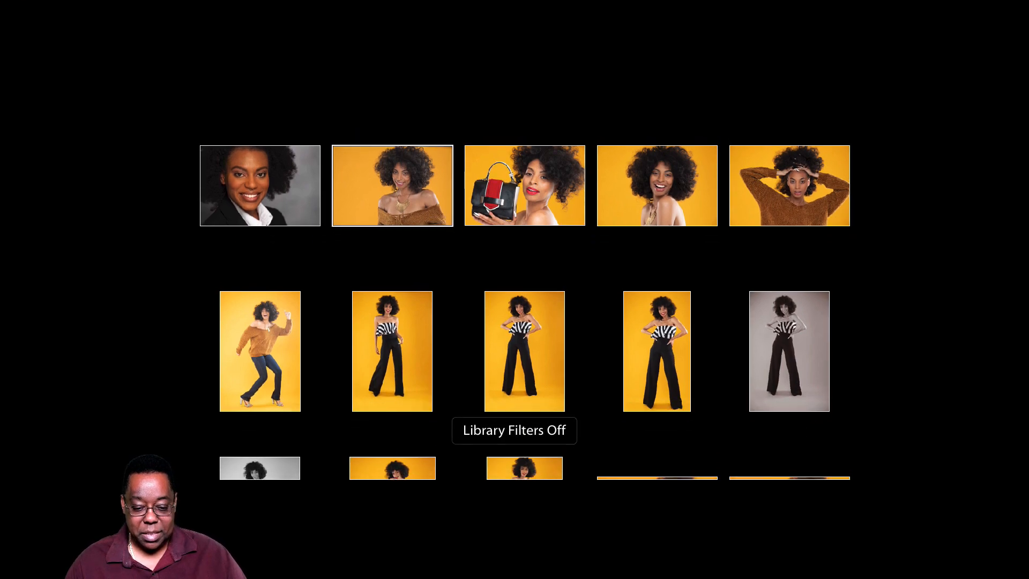
pyautogui.press('l')
pyautogui.press('l')
pyautogui.press('l')
pyautogui.press('l')
pyautogui.press('l')
pyautogui.press('l')
pyautogui.press('l')
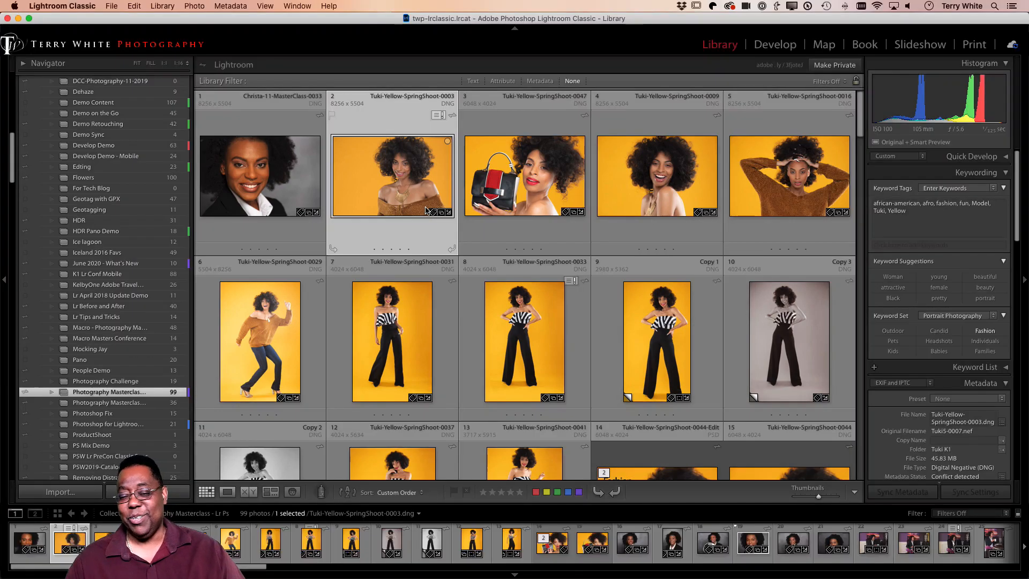
# - View the photo grid in Lights Dim and Lights Out modes, and restore the normal interface lighting
pyautogui.press('l')
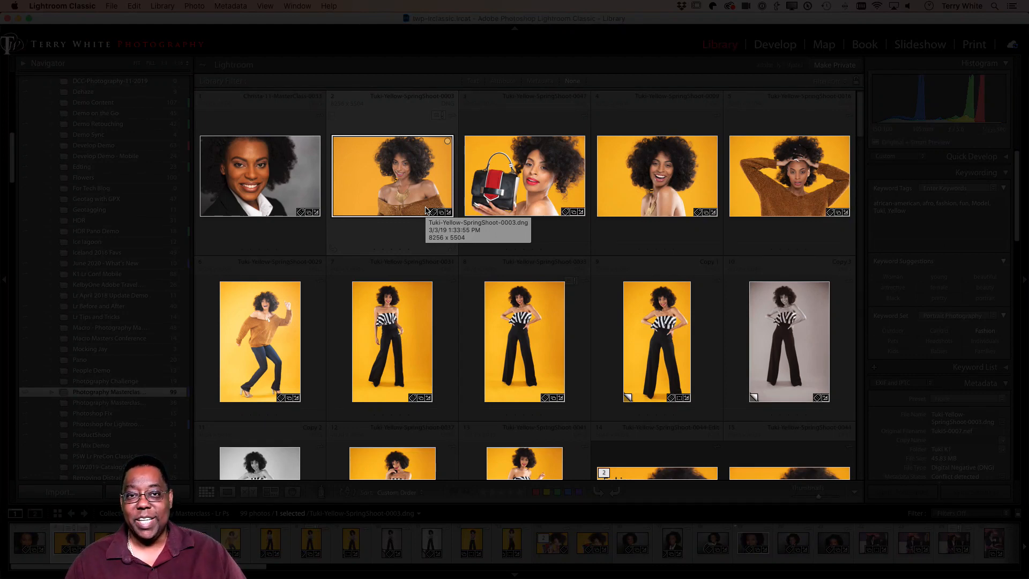
pyautogui.press('l')
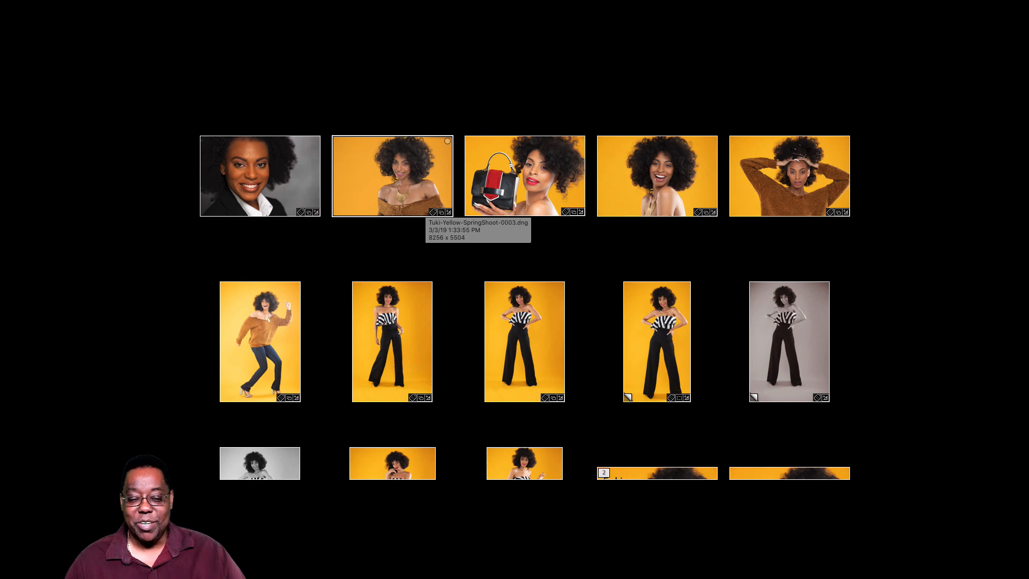
pyautogui.press('l')
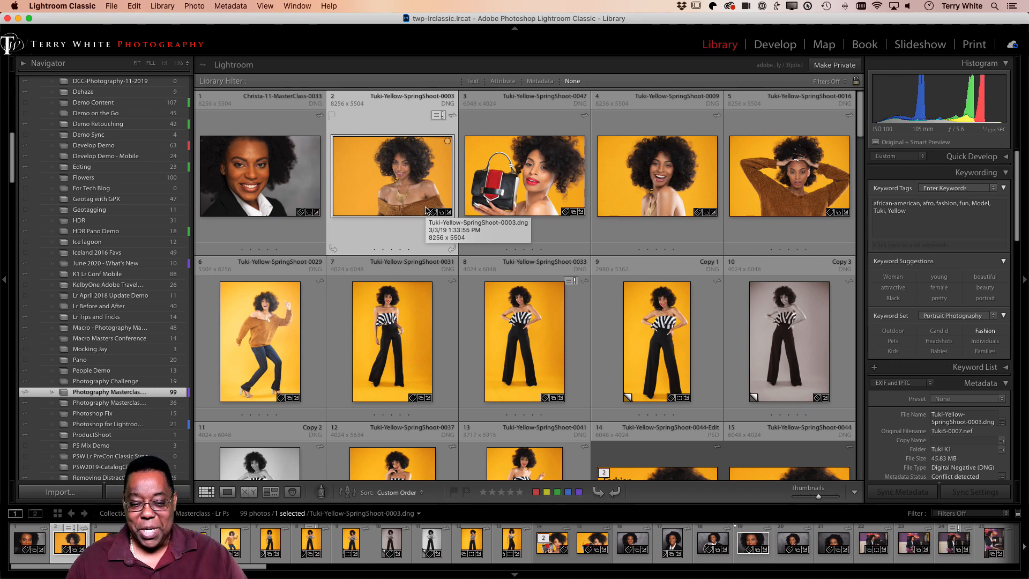
# - Cycle the Library grid through the lighting modes again, ending in Lights Out so only the photos show
pyautogui.press('l')
pyautogui.press('l')
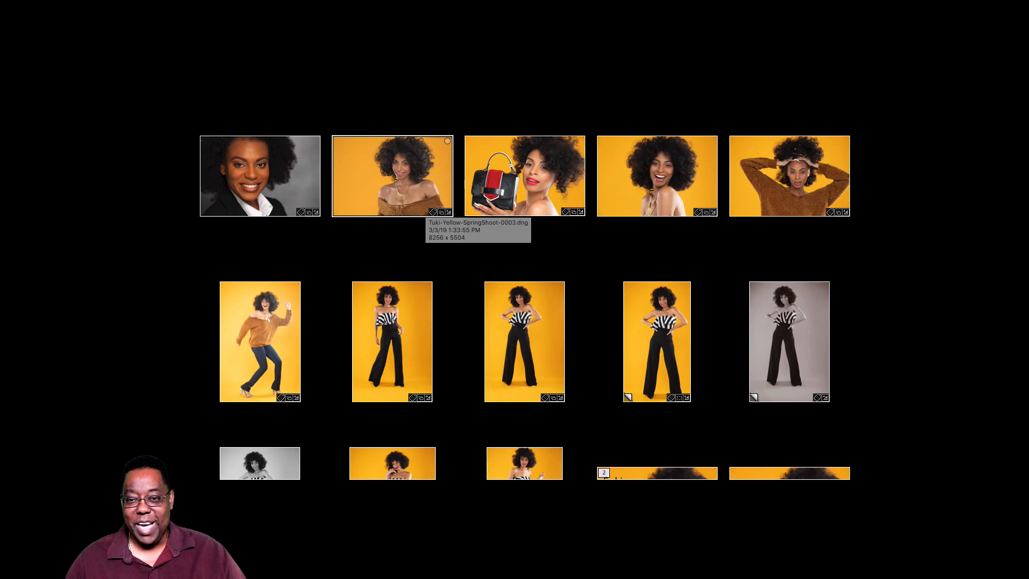
pyautogui.press('l')
pyautogui.press('l')
pyautogui.press('l')
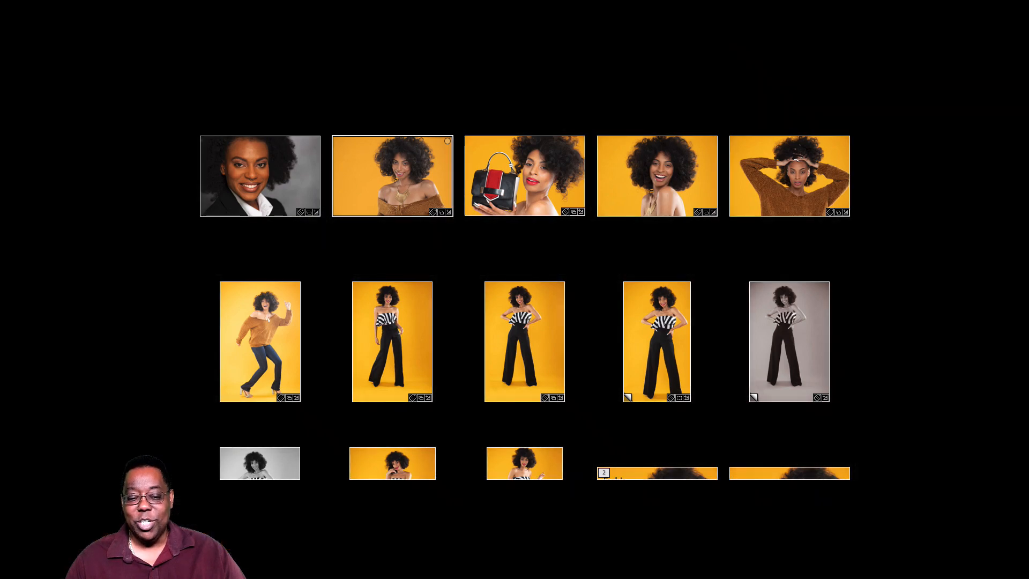
# - View the second photo in Loupe view under Lights Out and Lights Dim, restore normal lighting, and return to the Library grid
pyautogui.press('e')
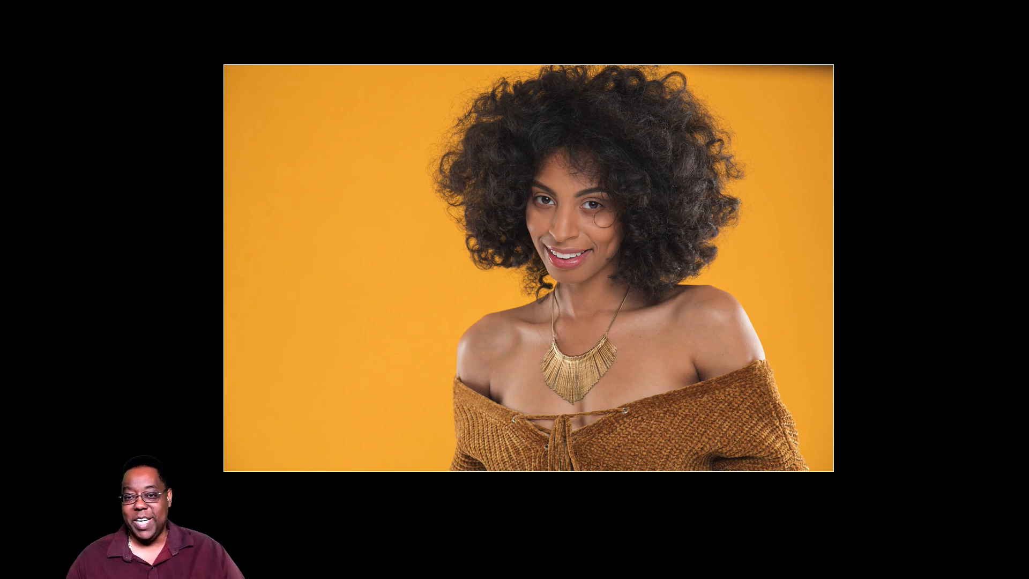
pyautogui.press('l')
pyautogui.press('l')
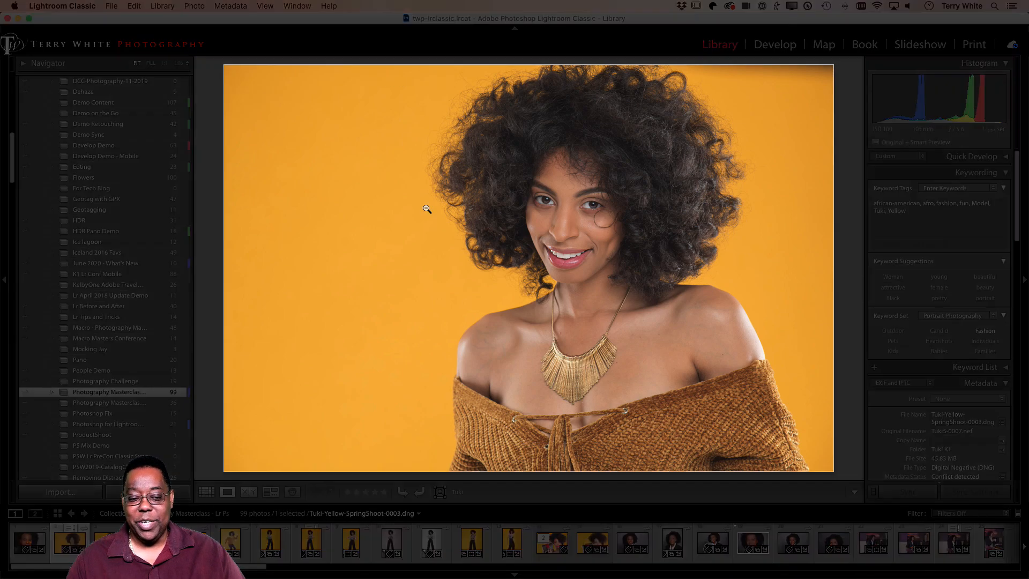
pyautogui.press('l')
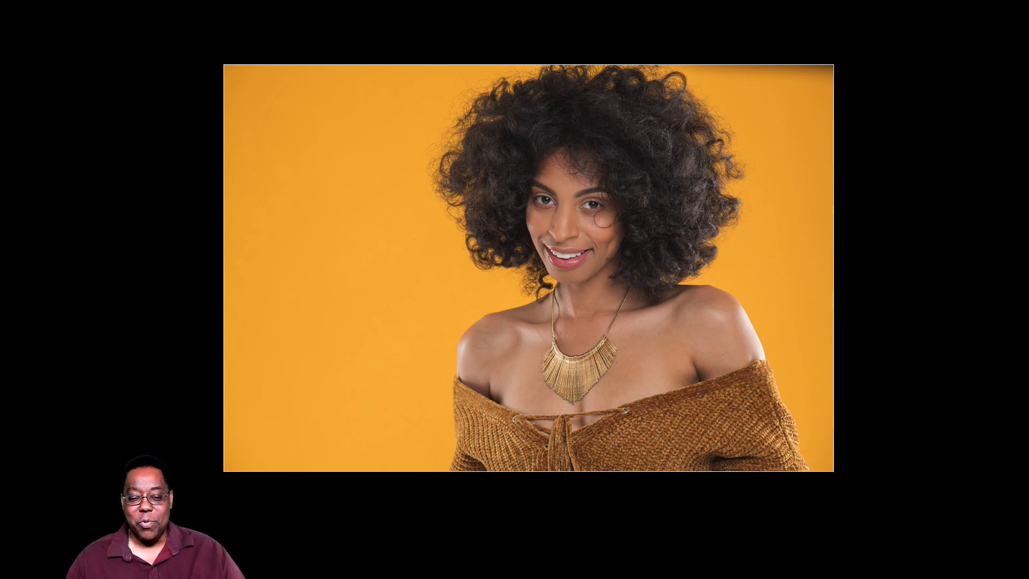
pyautogui.press('l')
pyautogui.press('l')
pyautogui.press('l')
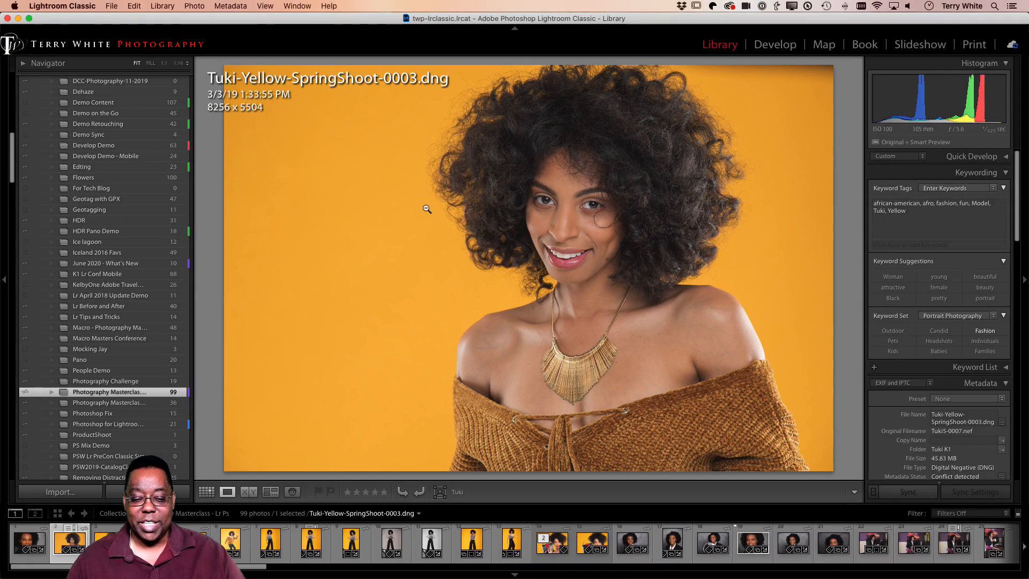
pyautogui.press('l')
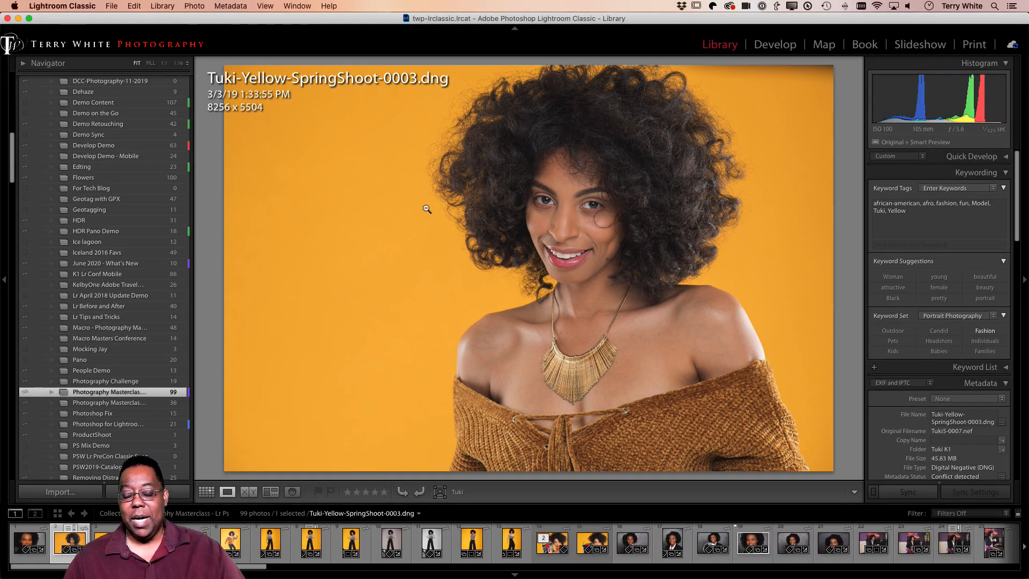
pyautogui.press('g')
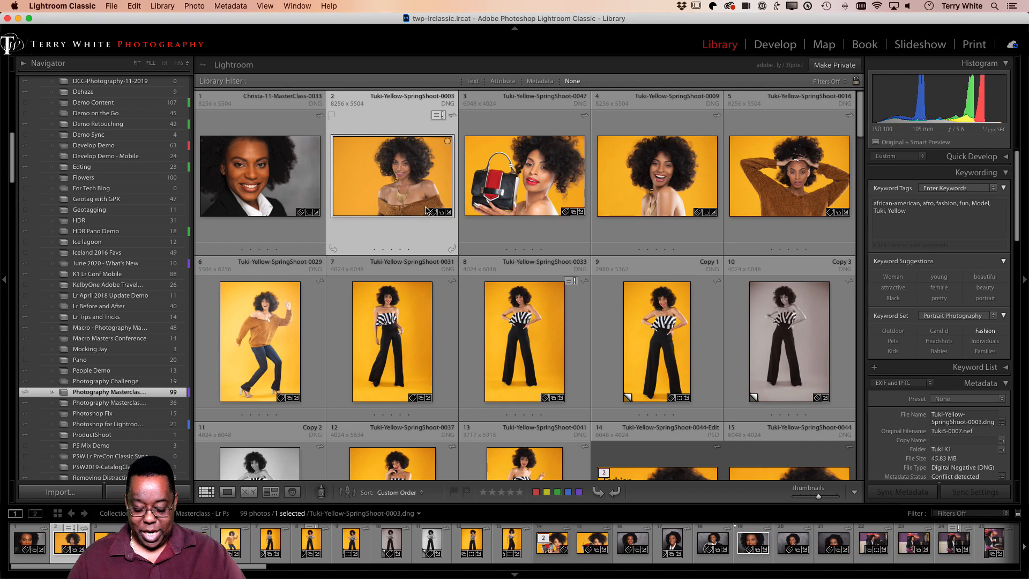
# - Select the first photo in the grid and switch repeatedly between its full-screen preview and the grid
pyautogui.press('Left')
pyautogui.press('f')
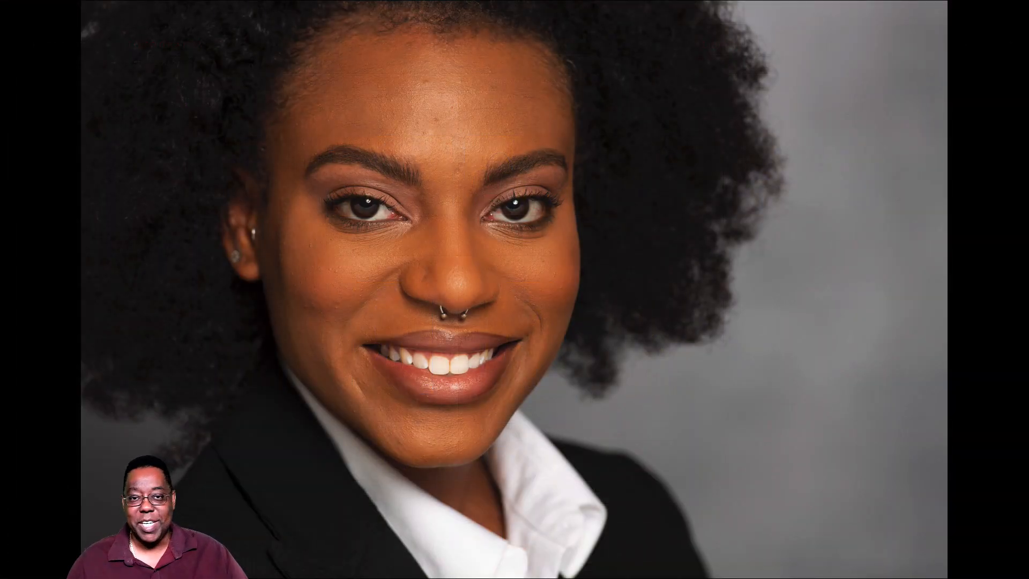
pyautogui.press('f')
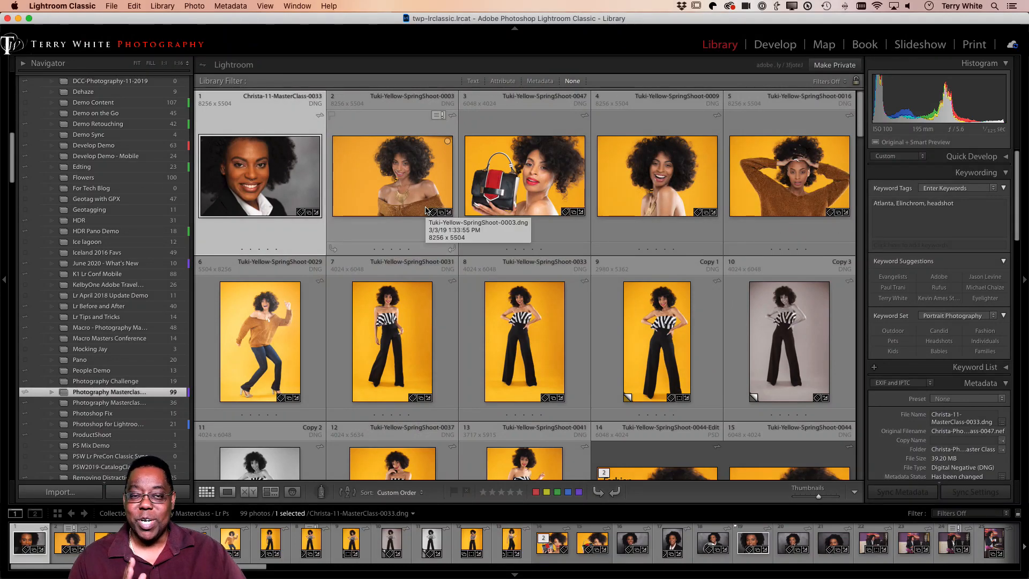
pyautogui.press('f')
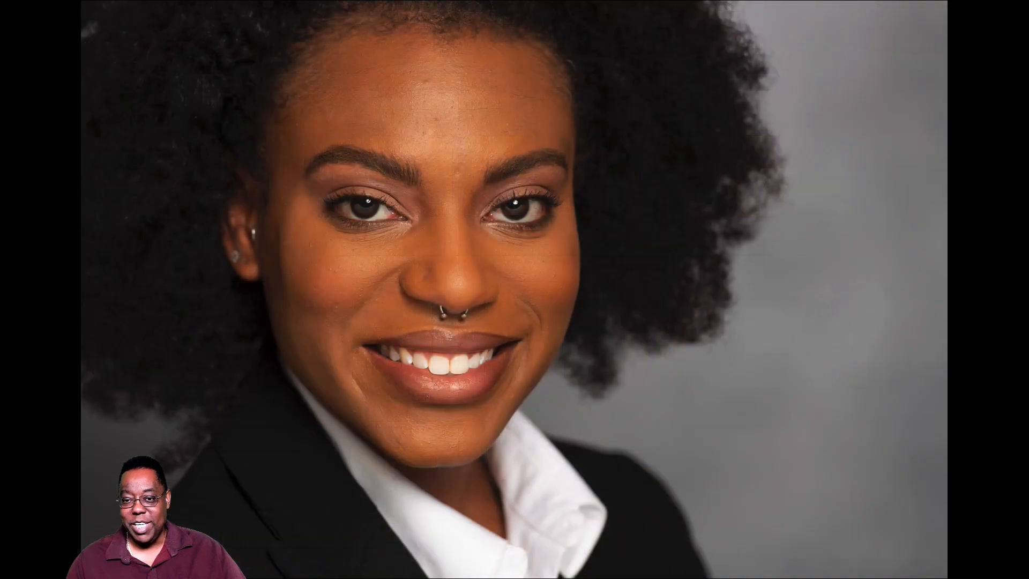
pyautogui.press('f')
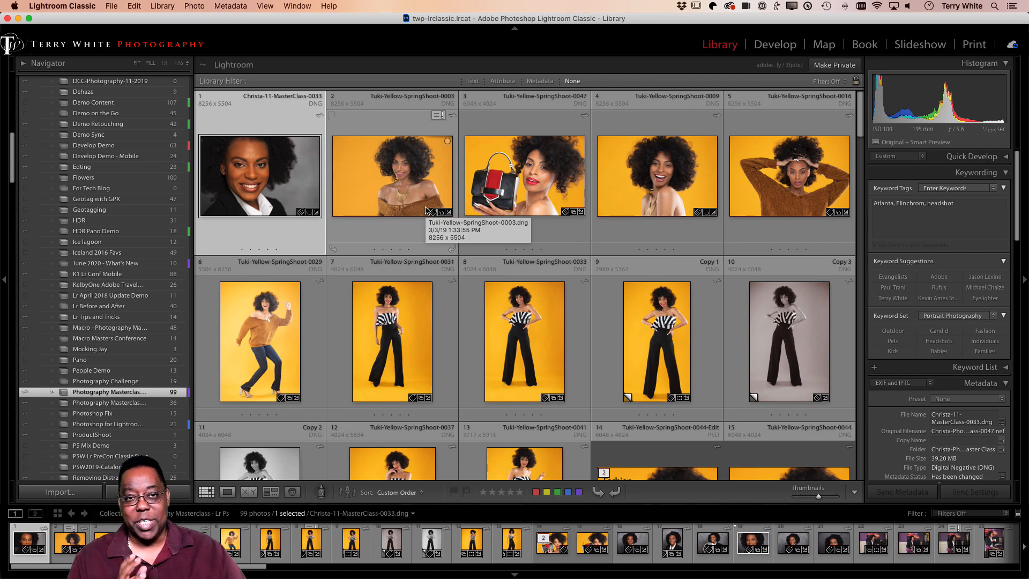
pyautogui.press('f')
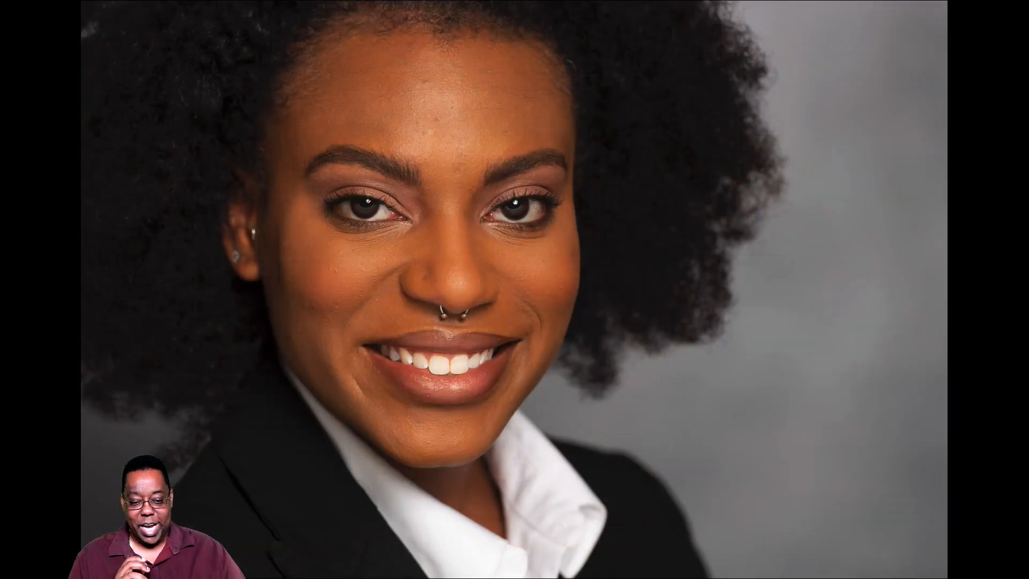
pyautogui.press('f')
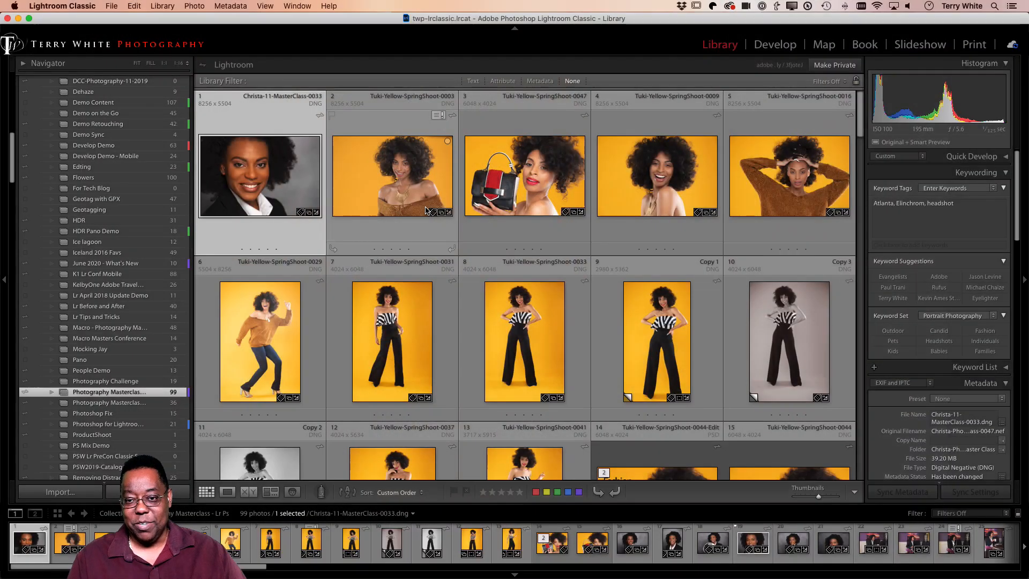
# - Cycle the Library window through its full-screen modes, with and without the menu bar, and return to the normal window
pyautogui.hotkey('shift', 'f')
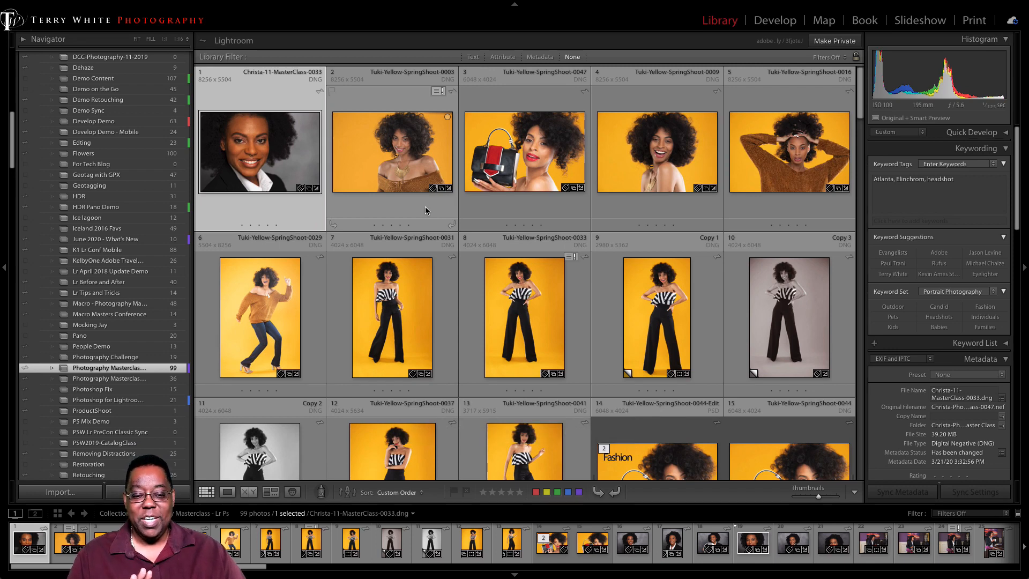
pyautogui.hotkey('shift', 'f')
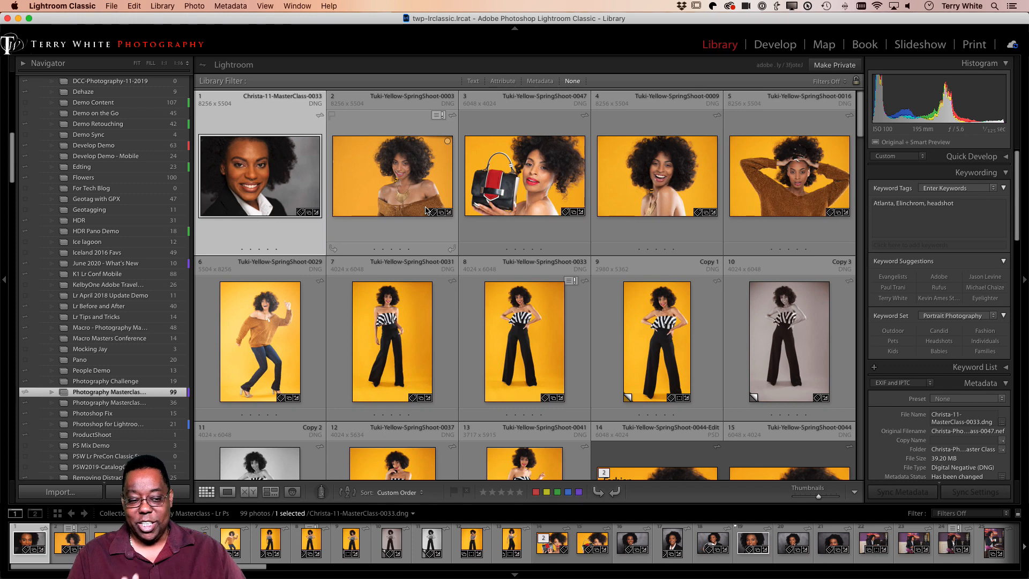
pyautogui.hotkey('shift', 'f')
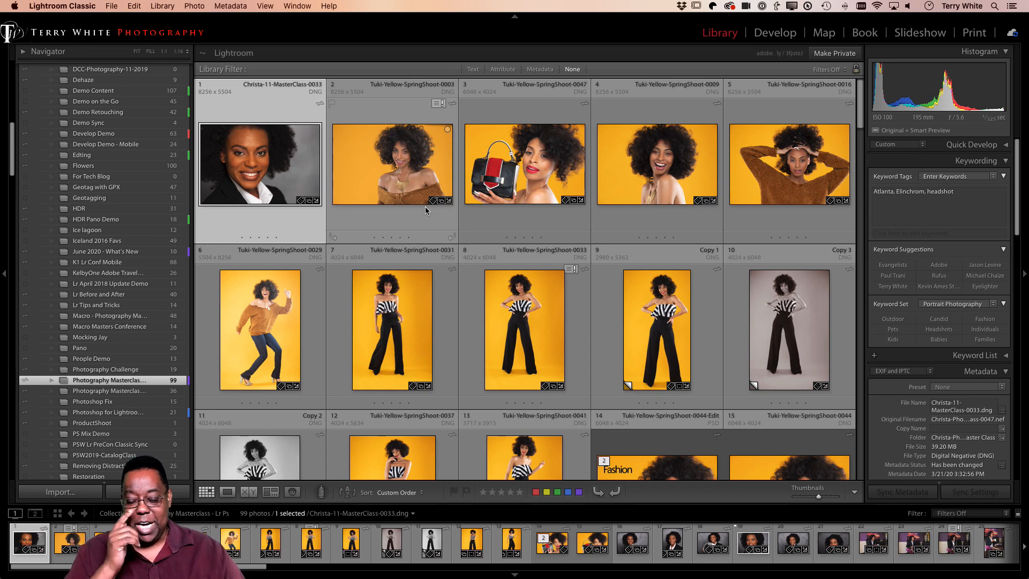
pyautogui.hotkey('shift', 'f')
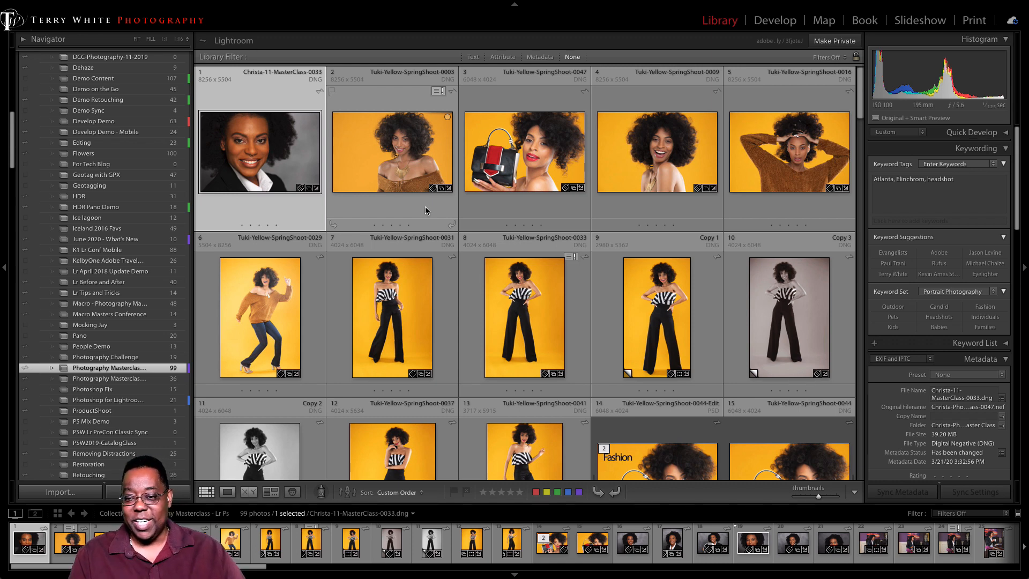
pyautogui.hotkey('shift', 'f')
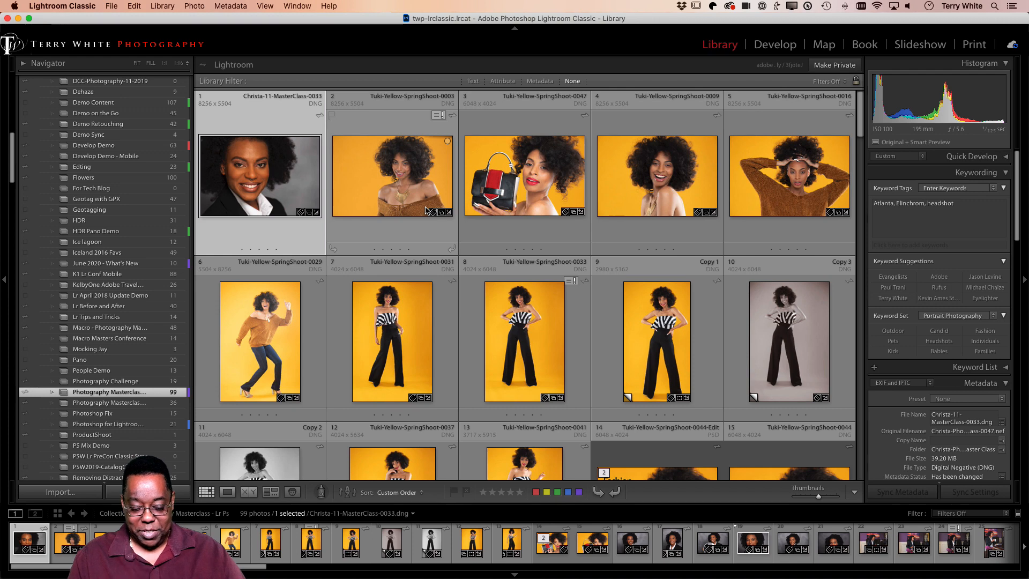
pyautogui.hotkey('shift', 'f')
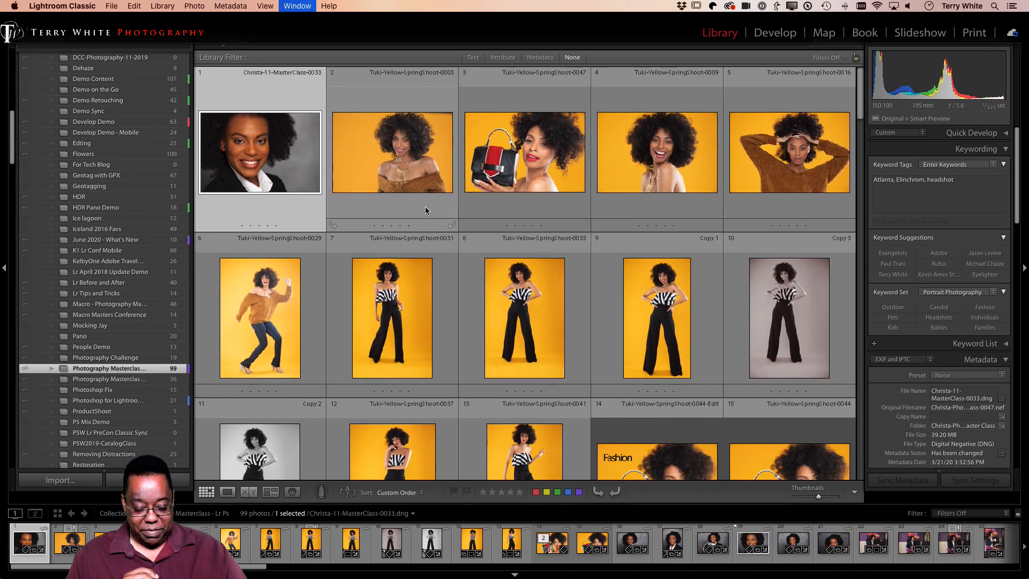
pyautogui.hotkey('shift', 'f')
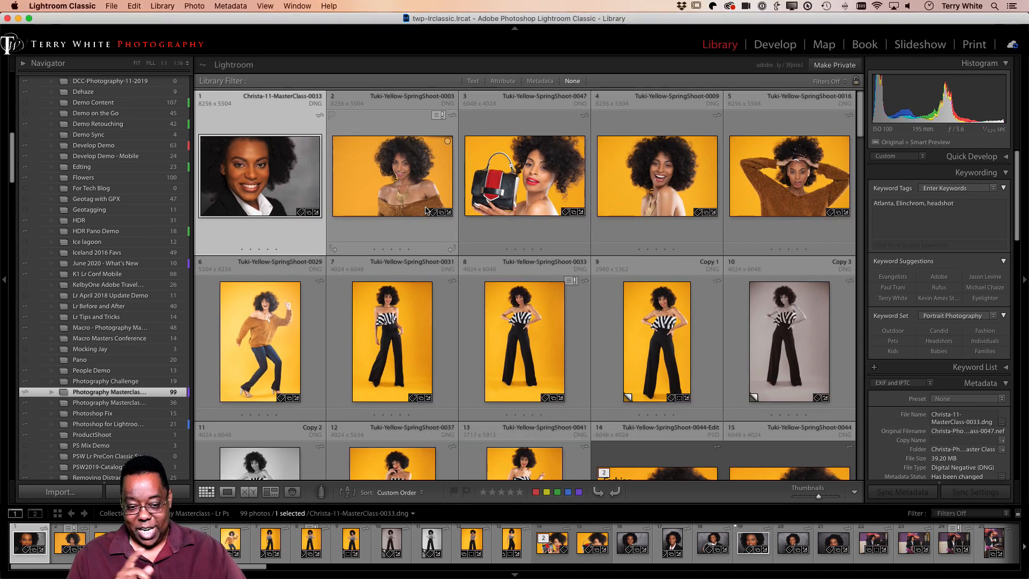
# - Cycle the grid's lighting modes back to normal, preview the first photo full screen, and return to the grid
pyautogui.press('l')
pyautogui.press('l')
pyautogui.press('l')
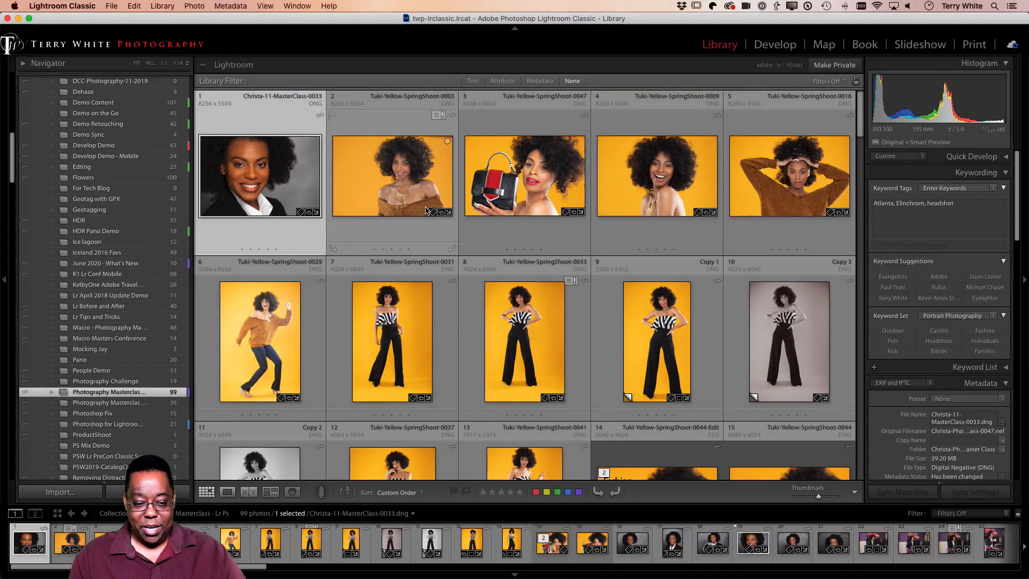
pyautogui.press('f')
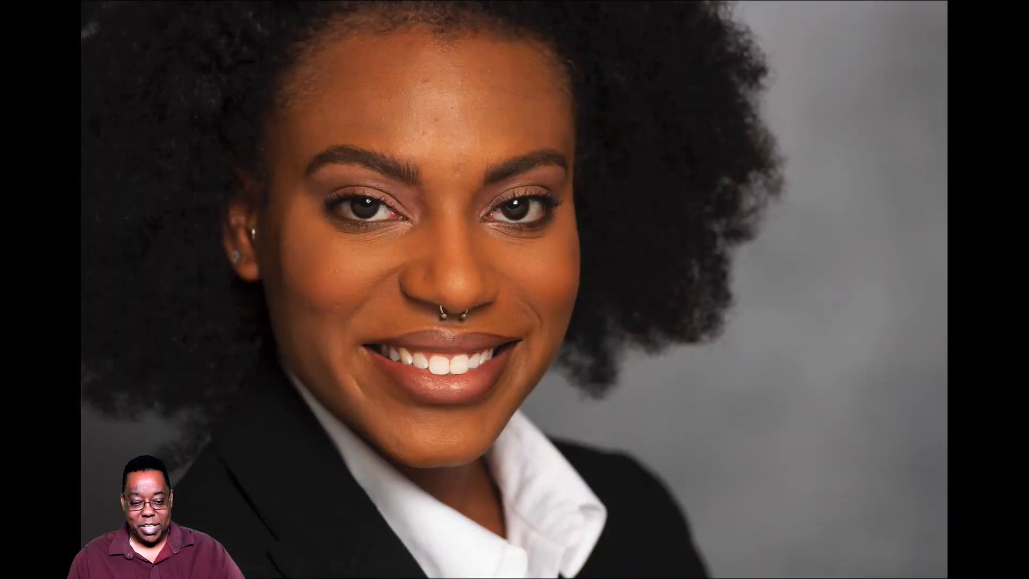
pyautogui.press('f')
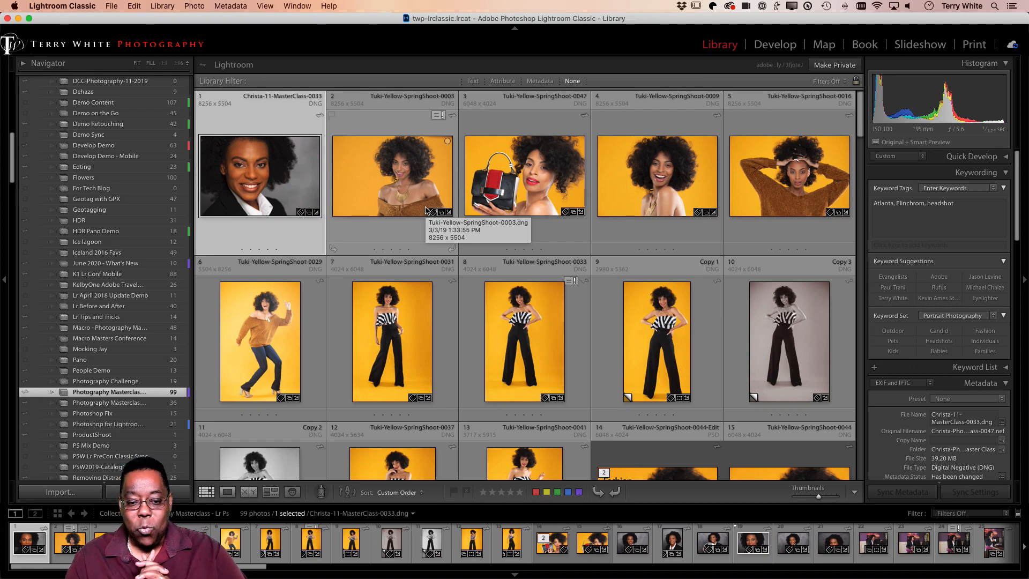
# - View the Macro Masters Conference collection and switch to the start of the Macro - Photography Masterclass collection
pyautogui.click(129, 339)
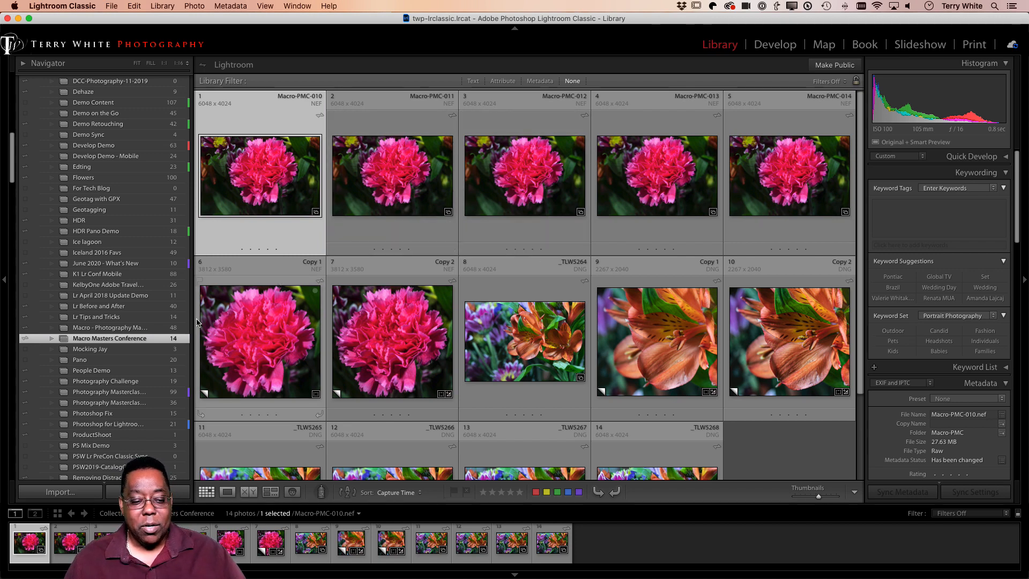
pyautogui.click(114, 328)
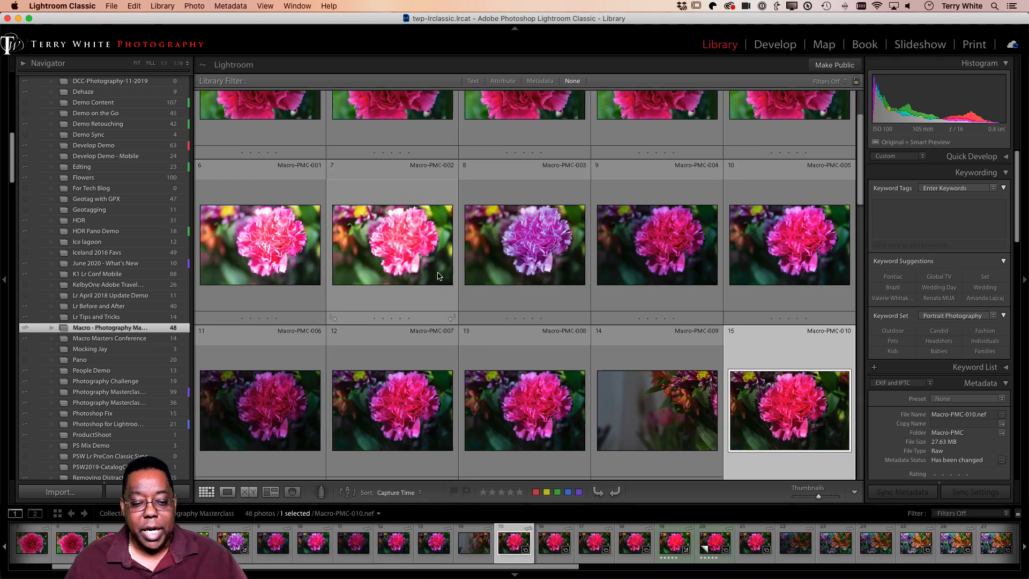
pyautogui.scroll(3, 438, 276)
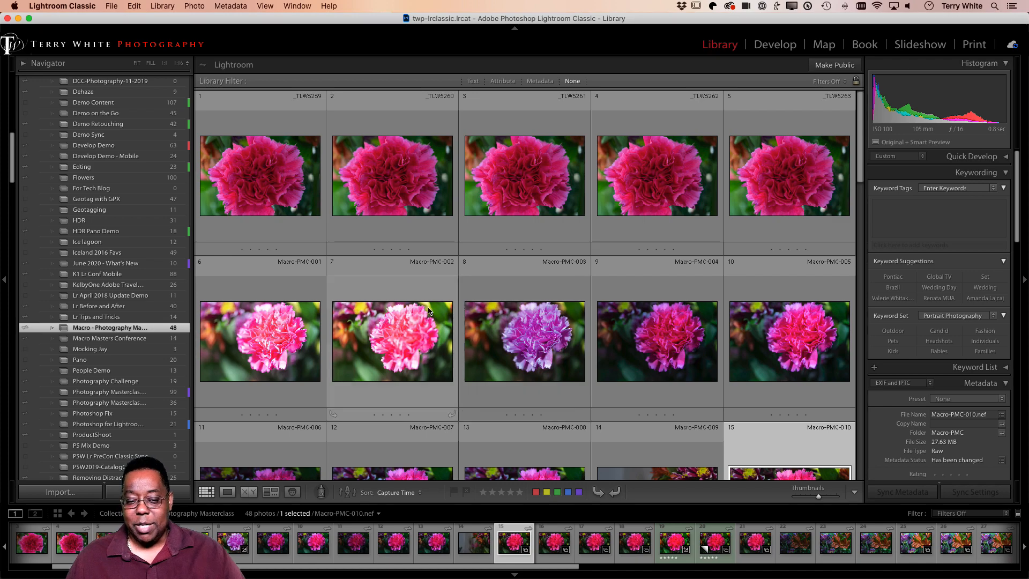
pyautogui.press('j')
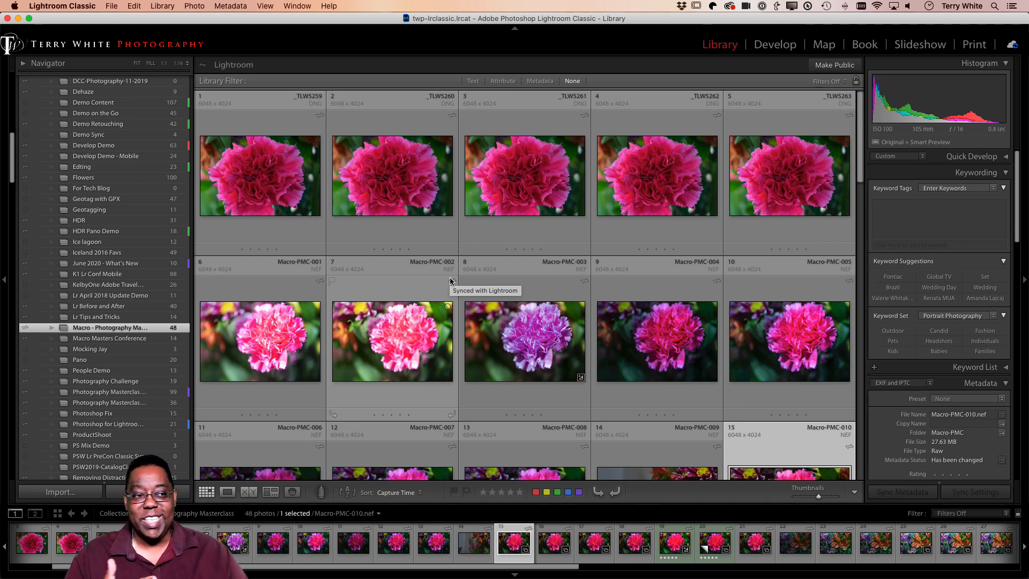
# - Select the five consecutive raw photos from Macro-PMC-001 through Macro-PMC-005 in the grid
pyautogui.click(271, 301)
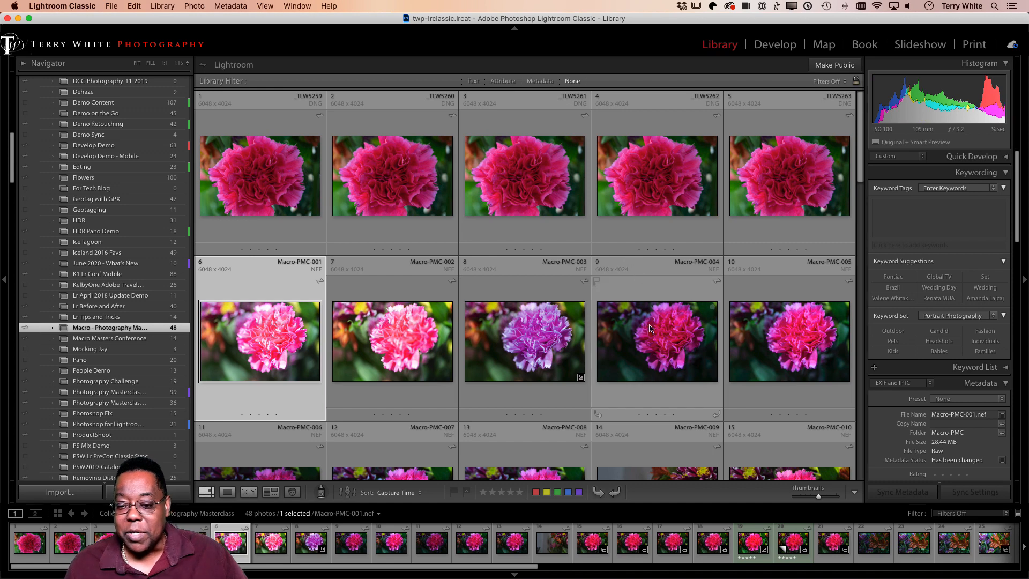
pyautogui.scroll(-2, 663, 332)
pyautogui.scroll(-1, 664, 332)
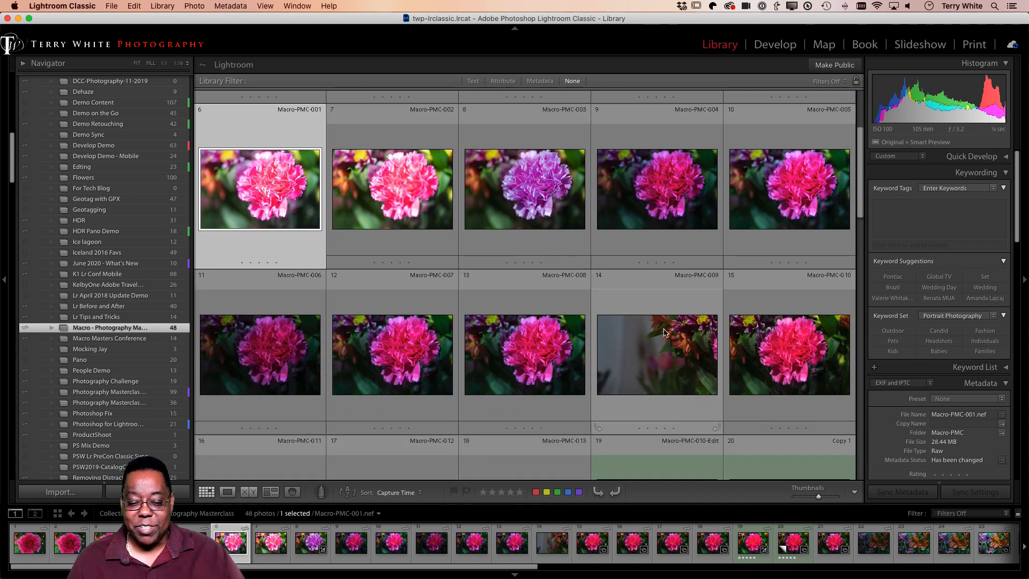
pyautogui.press('j')
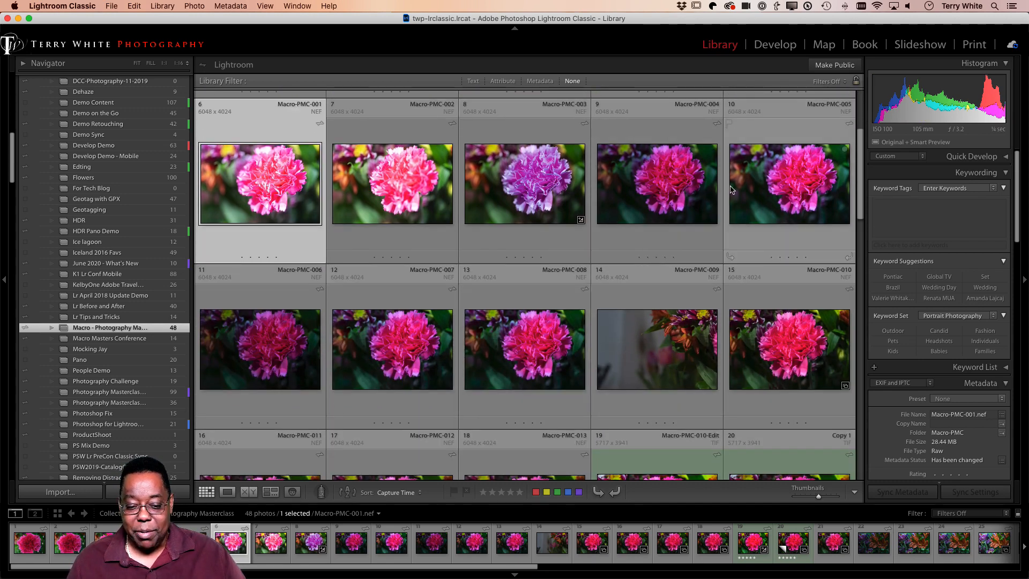
pyautogui.keyDown('shift'); pyautogui.click(766, 178); pyautogui.keyUp('shift')
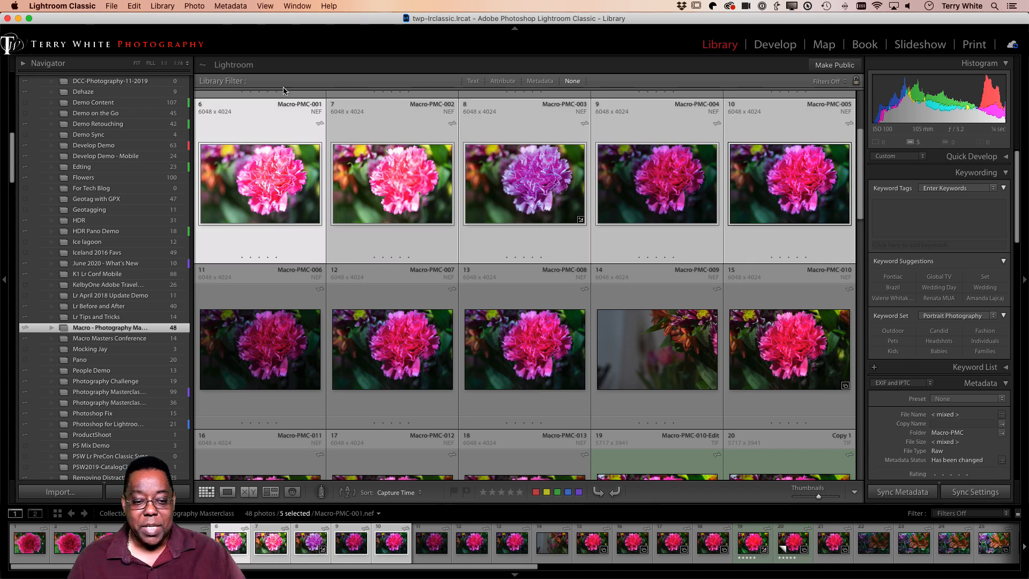
# - Convert the five selected raw photos to DNG with the dng extension, a Medium Size preview and embedded fast load data, deleting the originals
pyautogui.click(162, 7)
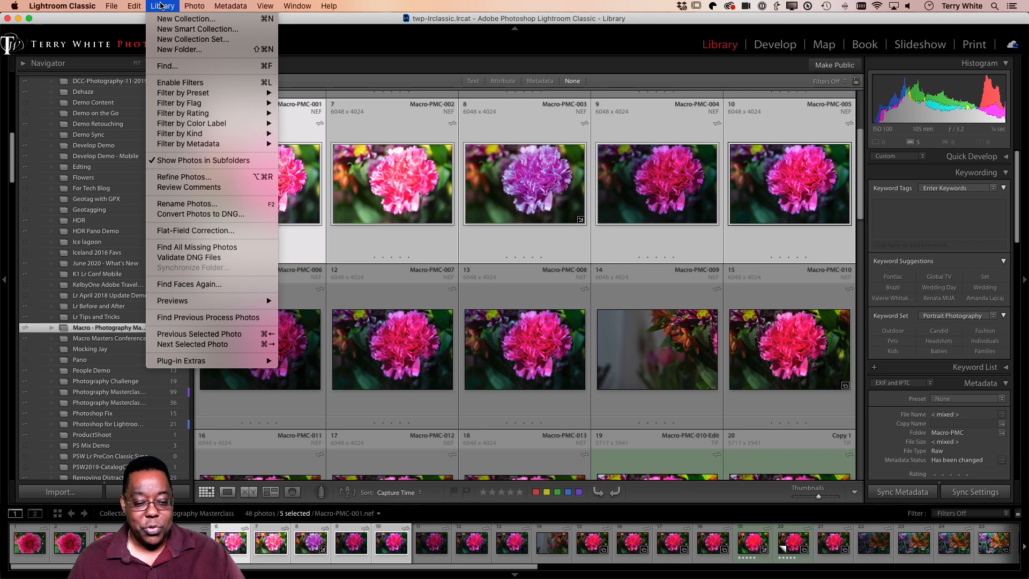
pyautogui.click(238, 217)
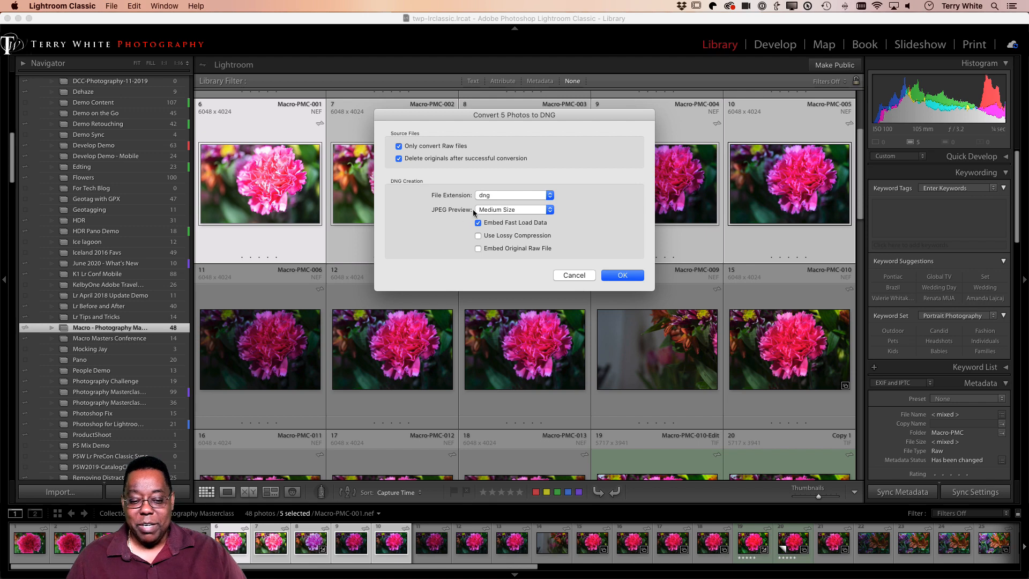
pyautogui.click(499, 196)
pyautogui.click(507, 165)
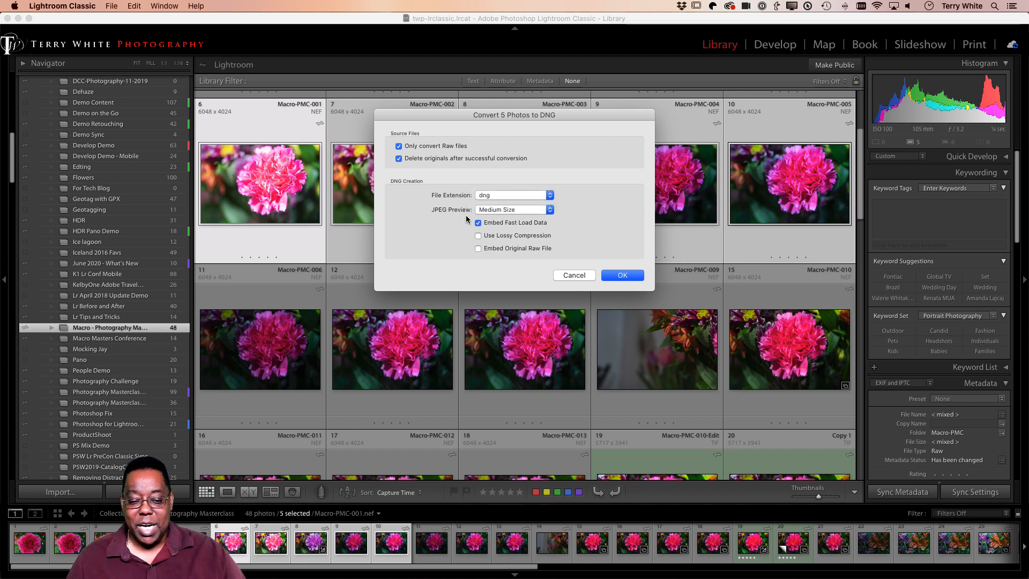
pyautogui.click(521, 213)
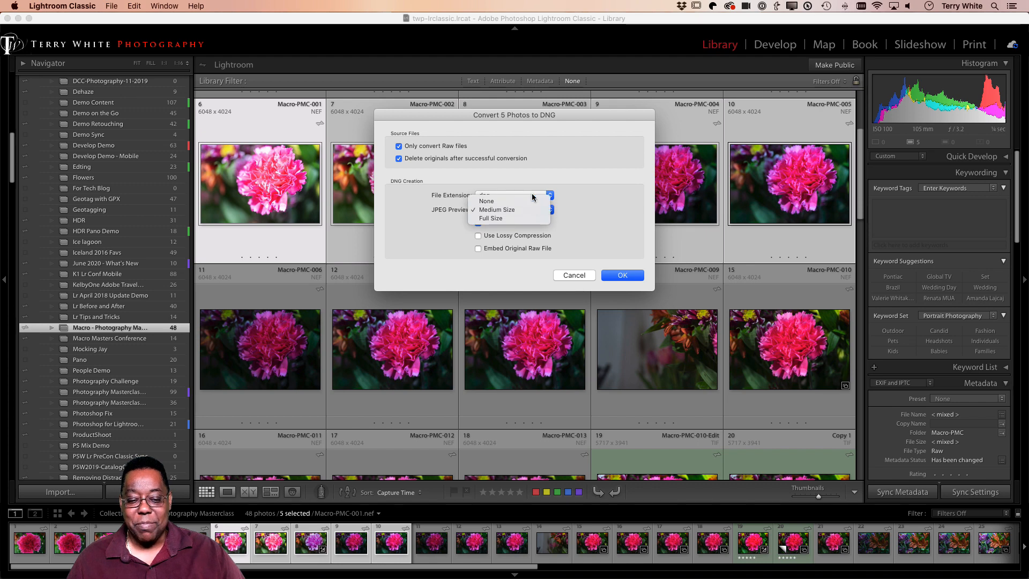
pyautogui.click(539, 172)
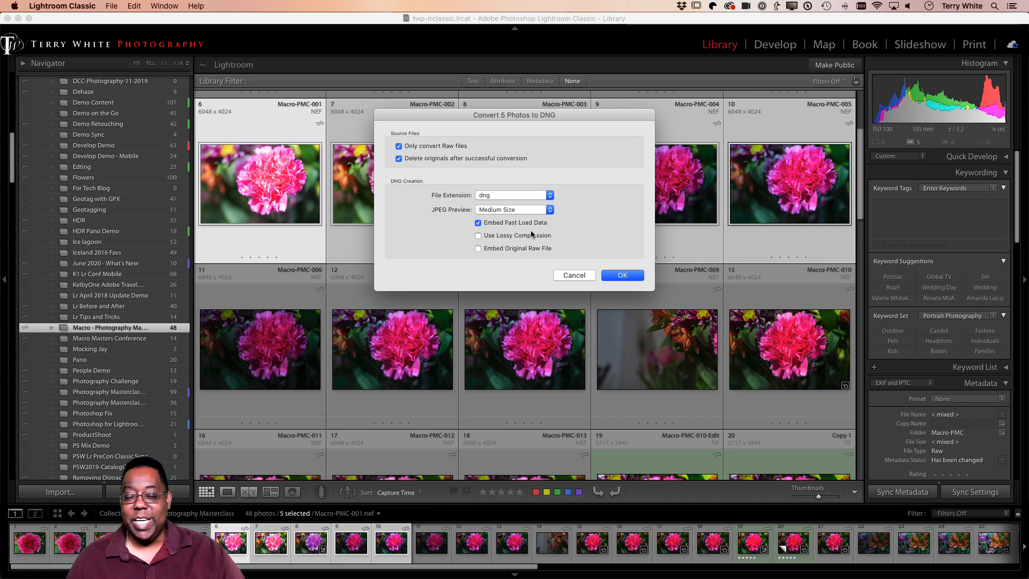
pyautogui.moveTo(531, 230)
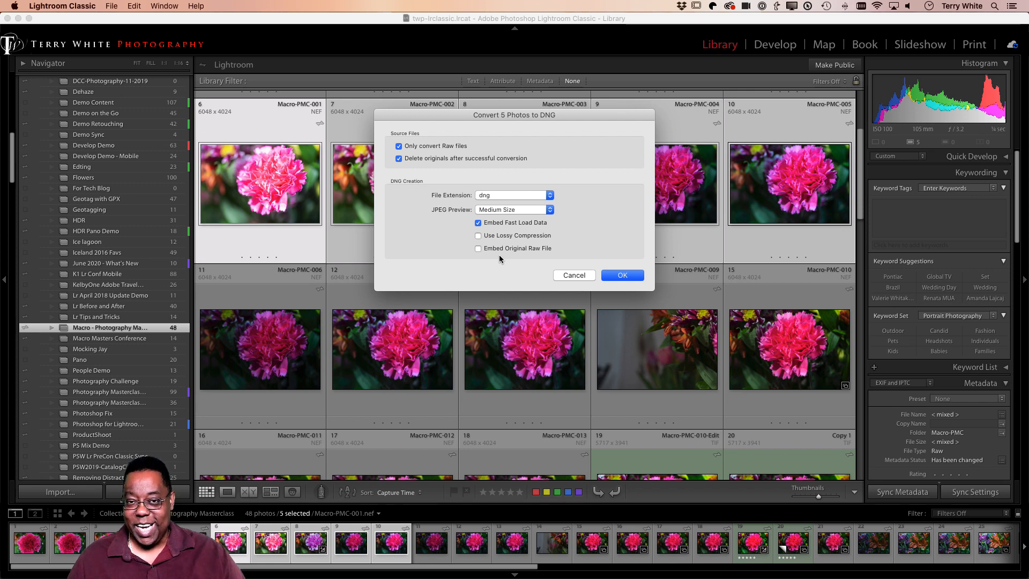
pyautogui.click(616, 276)
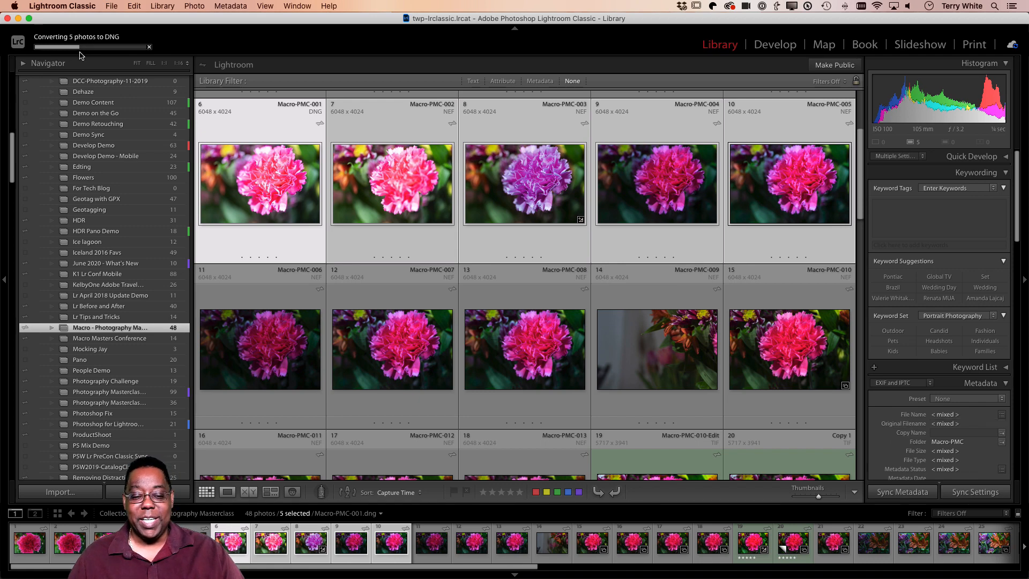
# - Reselect the five photos Macro-PMC-001 through Macro-PMC-005 and build smart previews for them
pyautogui.click(281, 345)
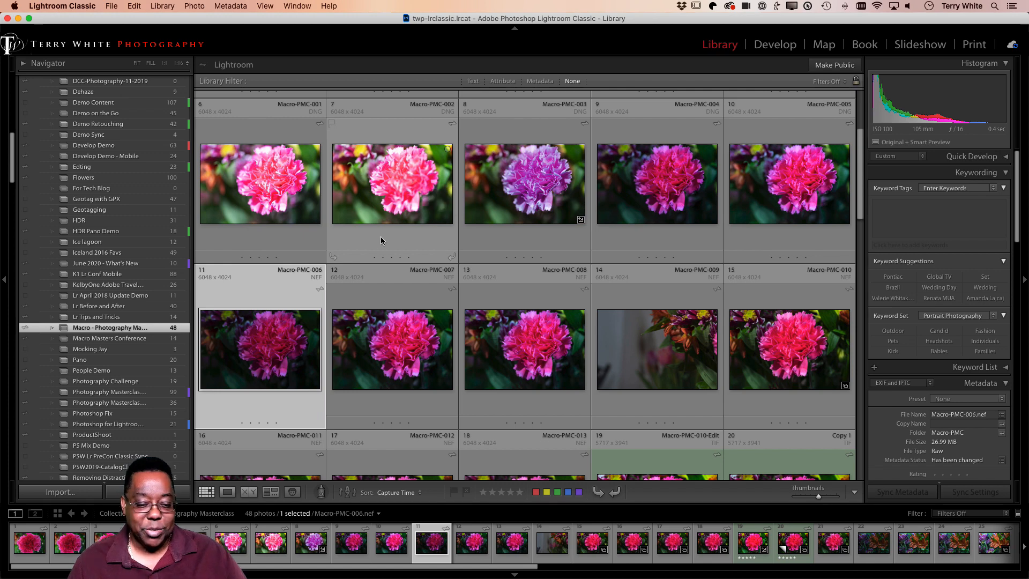
pyautogui.click(284, 203)
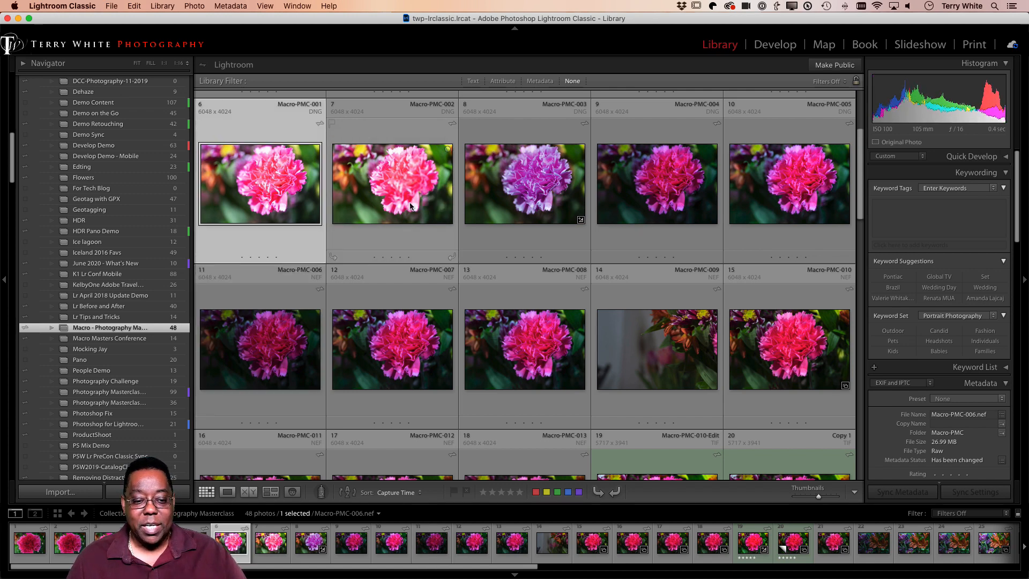
pyautogui.keyDown('shift'); pyautogui.click(798, 213); pyautogui.keyUp('shift')
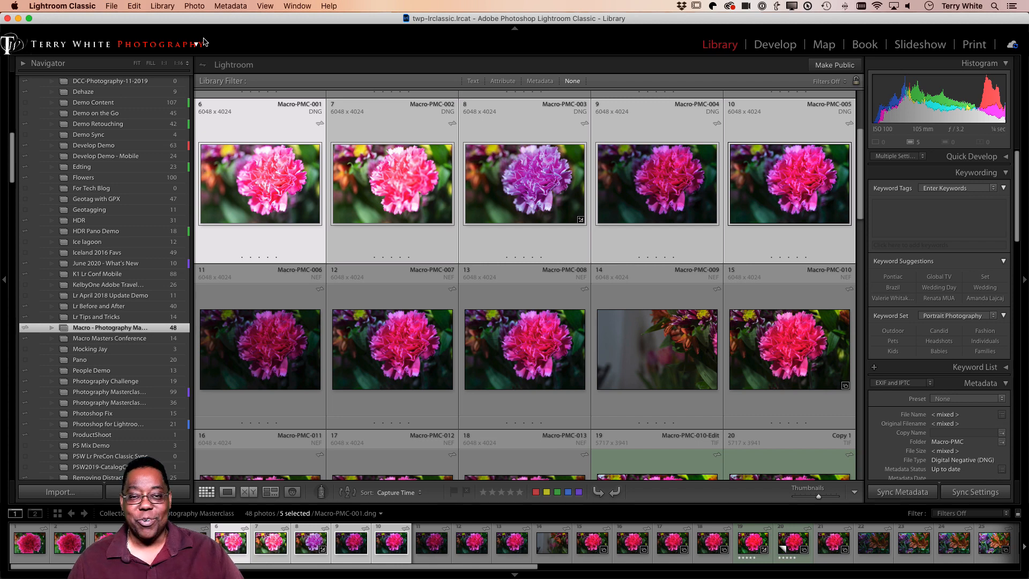
pyautogui.click(163, 6)
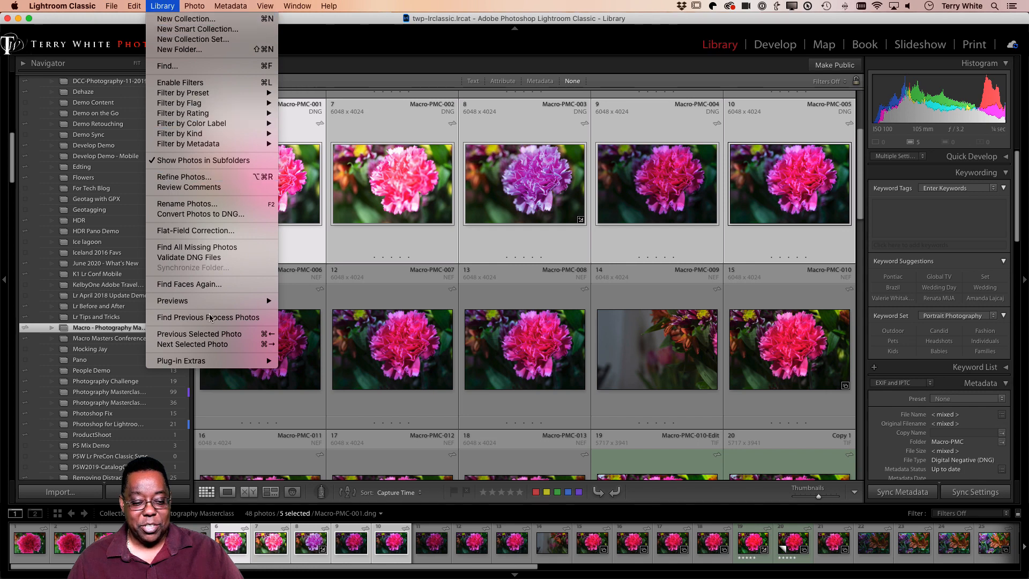
pyautogui.moveTo(217, 302)
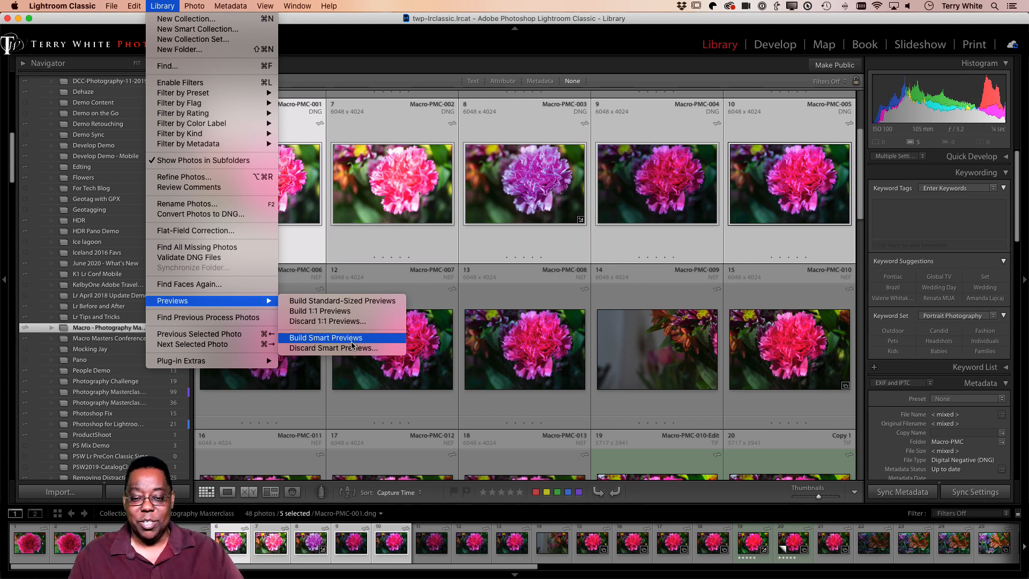
pyautogui.click(352, 341)
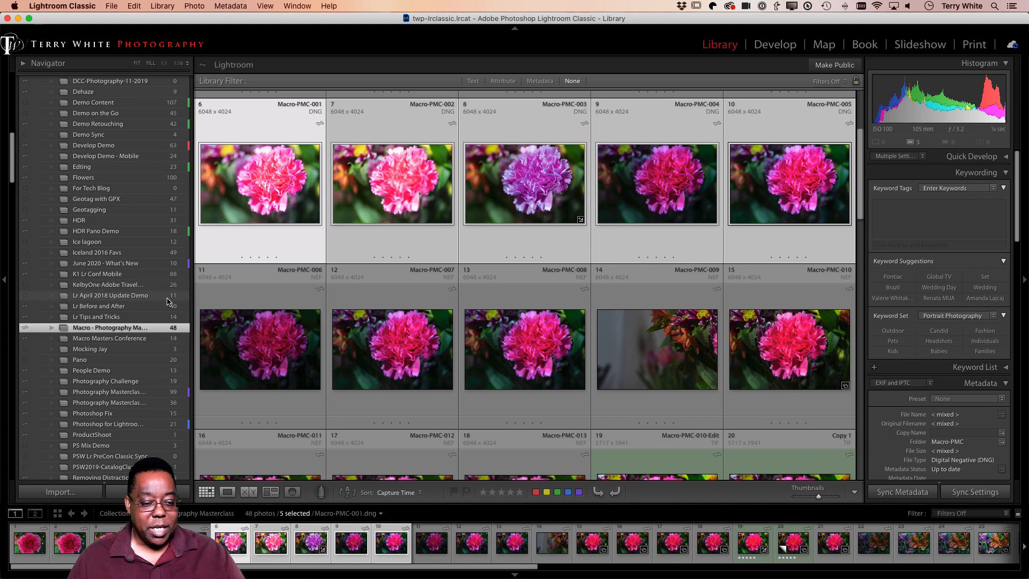
# - Look through the long list of collections and filter it by the word "iceland"
pyautogui.scroll(15, 131, 241)
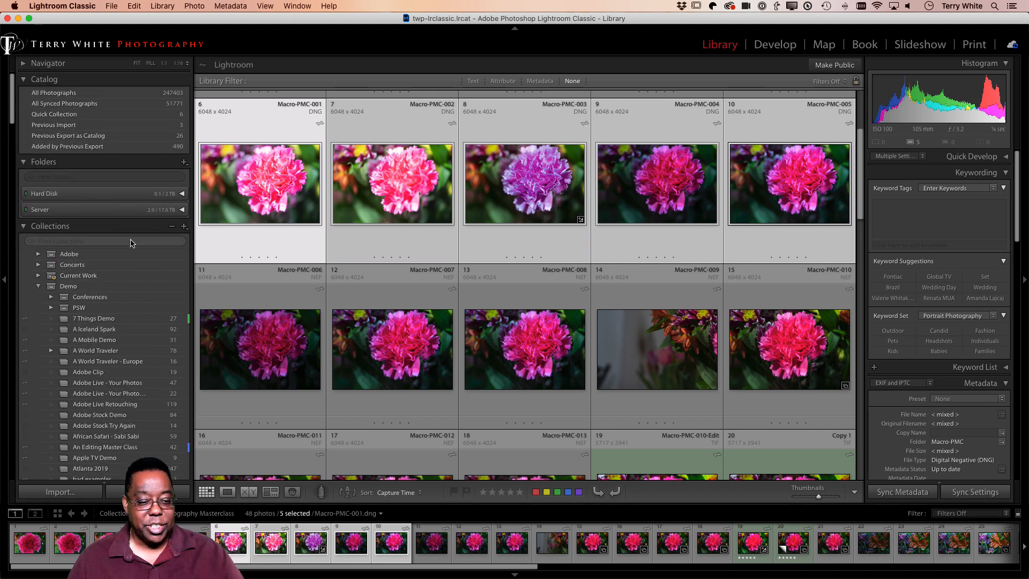
pyautogui.scroll(-20, 132, 246)
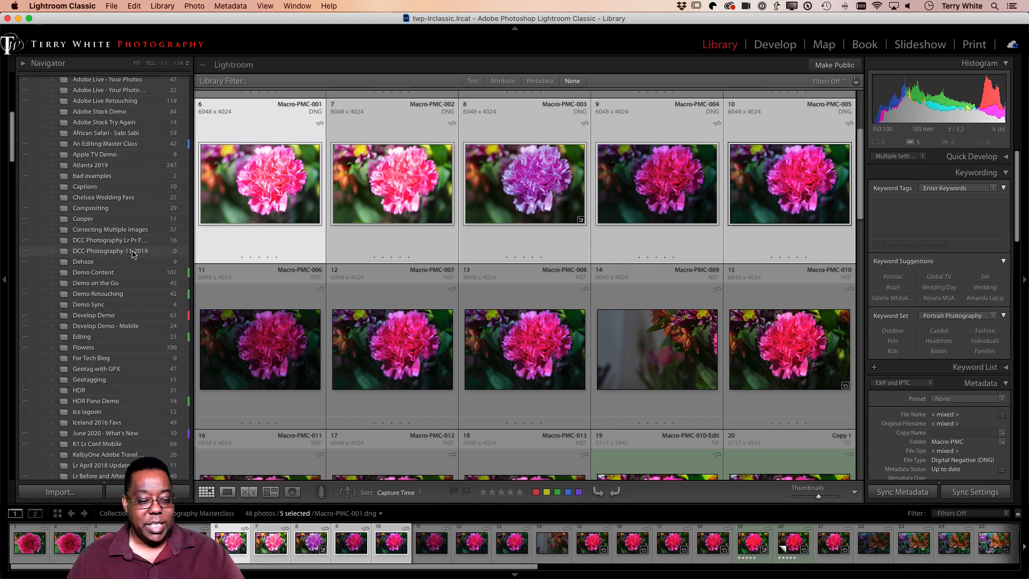
pyautogui.scroll(-20, 133, 254)
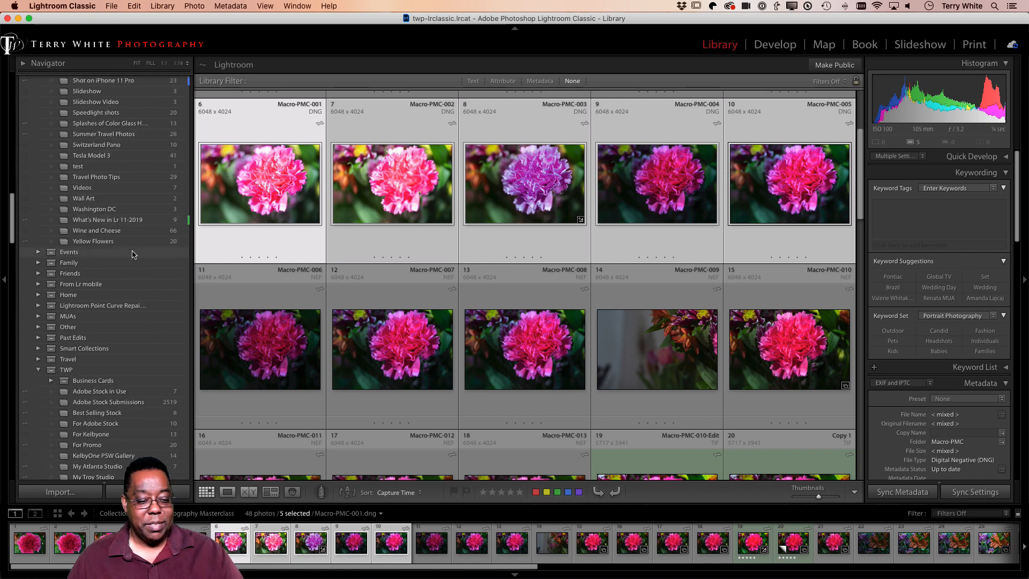
pyautogui.scroll(-20, 133, 254)
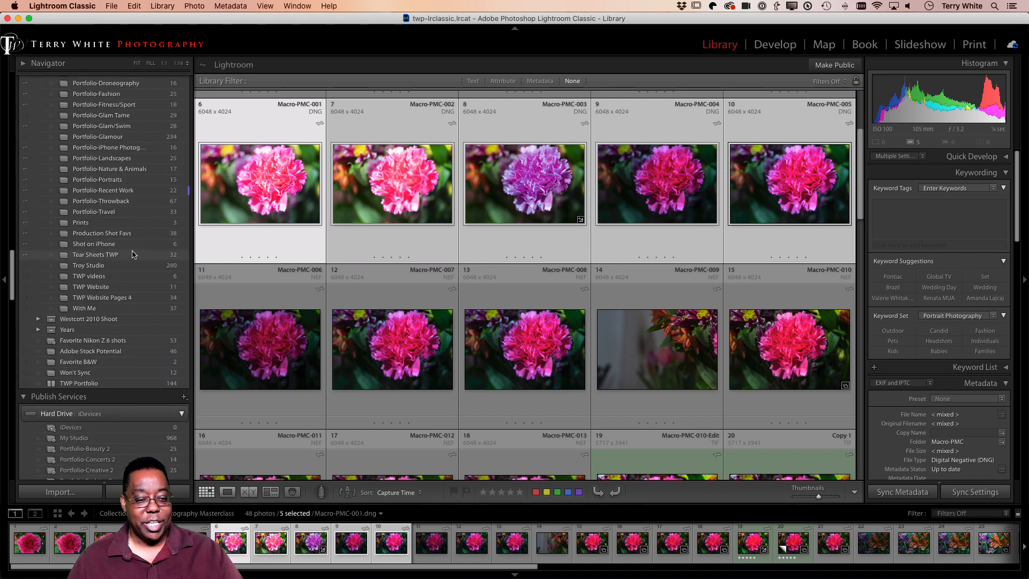
pyautogui.scroll(10, 134, 254)
pyautogui.scroll(20, 133, 254)
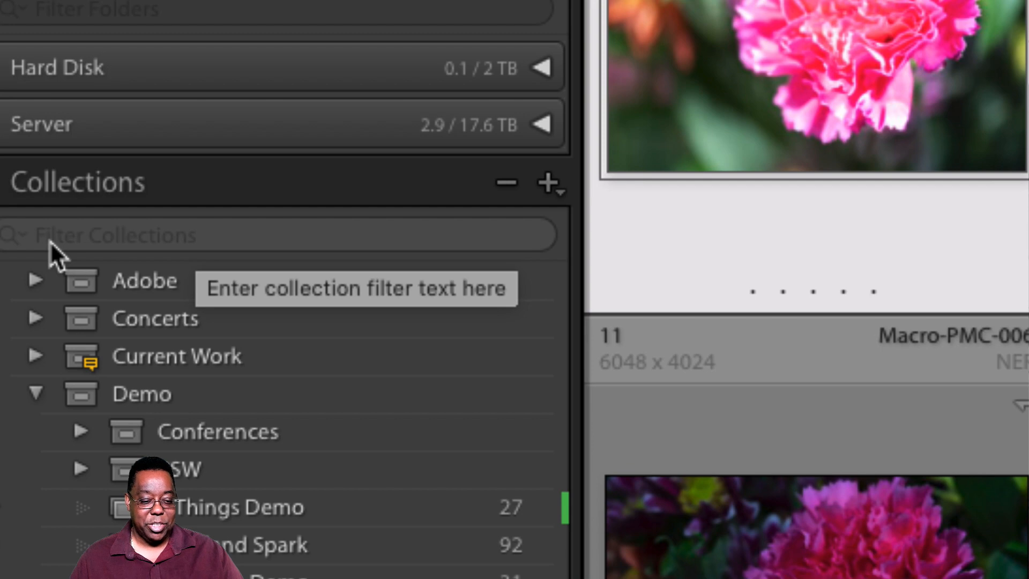
pyautogui.click(50, 242)
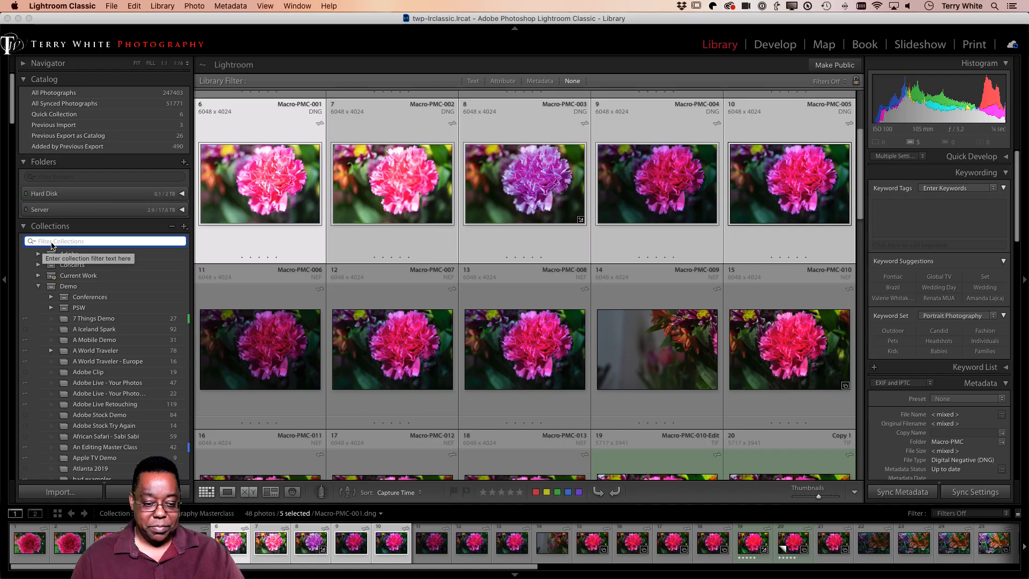
pyautogui.write('l')
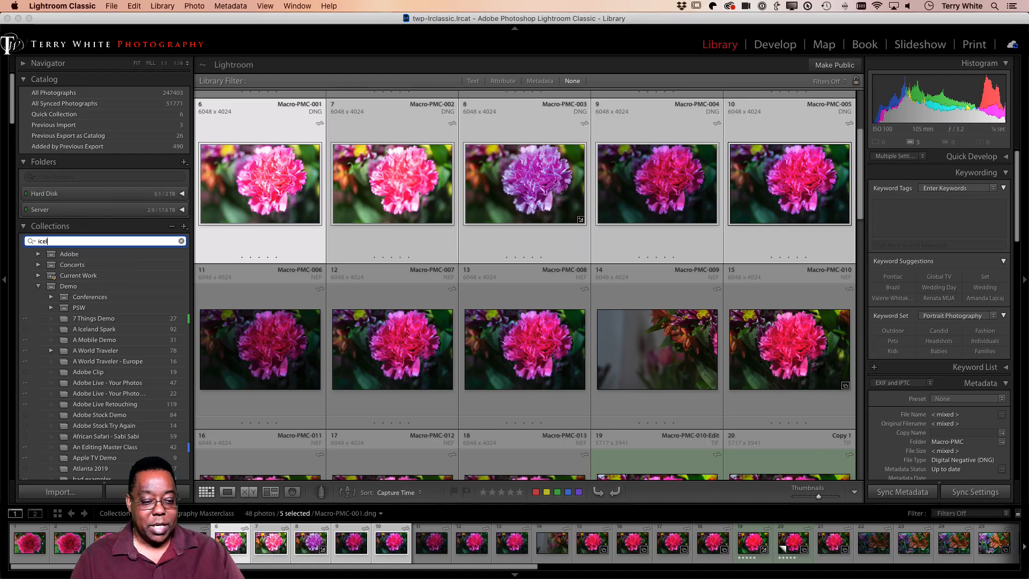
pyautogui.write('celand')
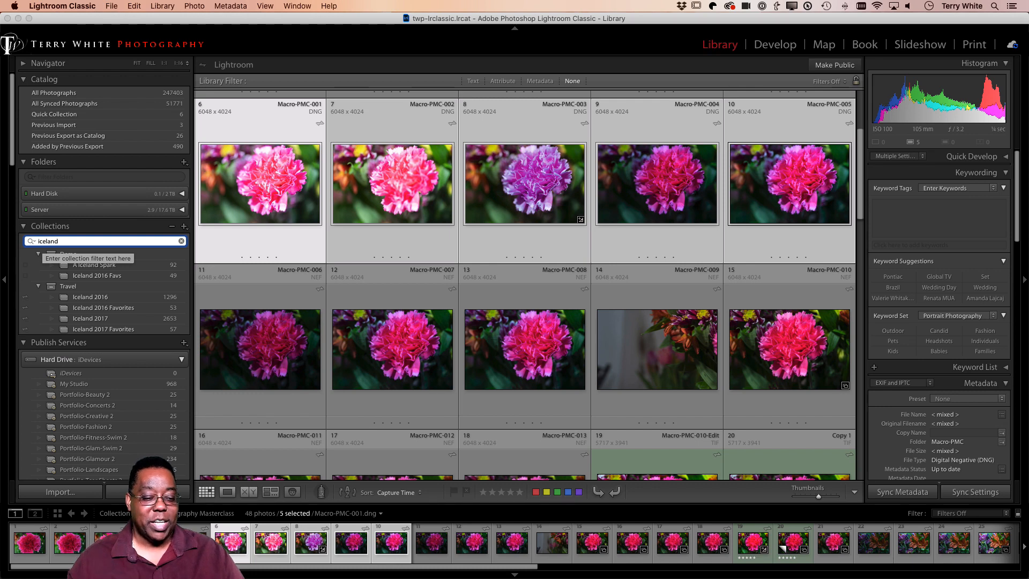
# - Open the Iceland 2016 collection from the Travel set and browse through its photos in the grid
pyautogui.click(128, 298)
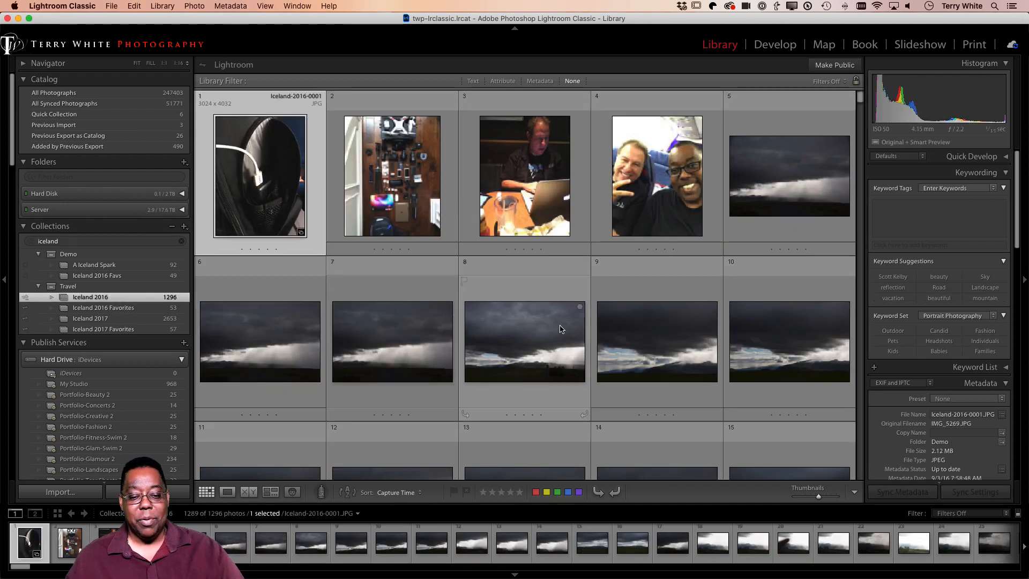
pyautogui.scroll(-8, 556, 328)
pyautogui.scroll(8, 557, 328)
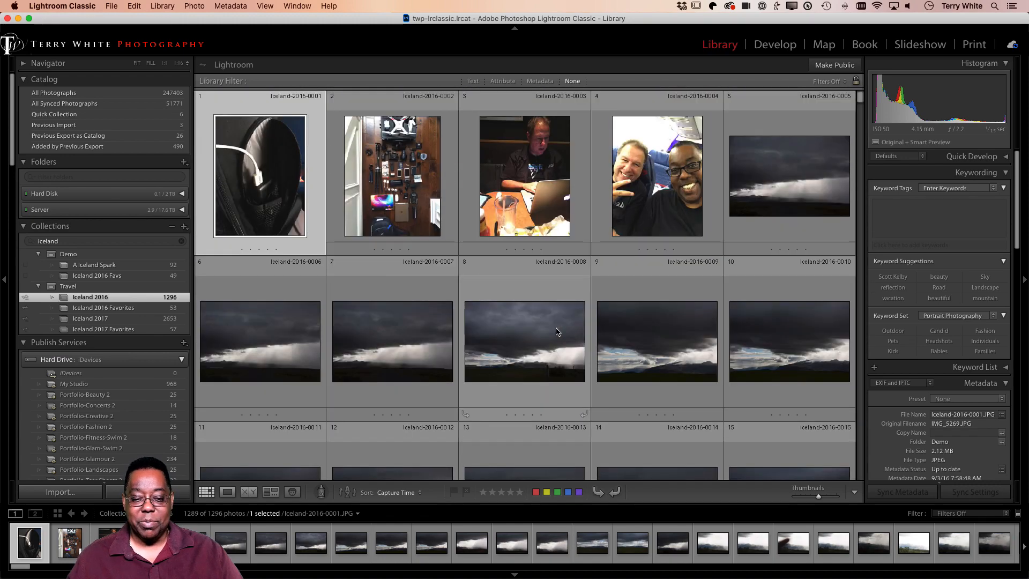
pyautogui.scroll(-20, 556, 331)
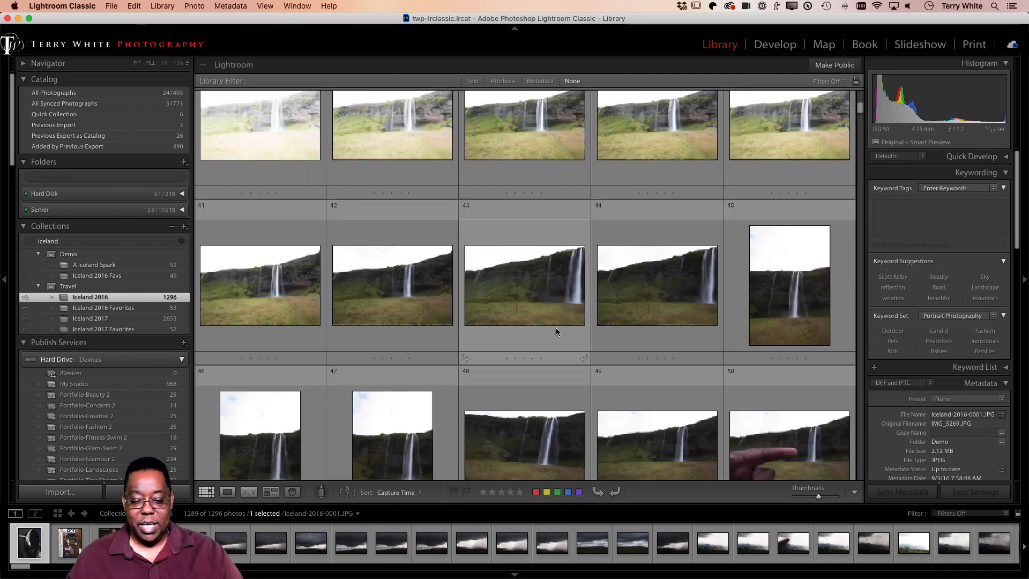
pyautogui.scroll(-15, 556, 331)
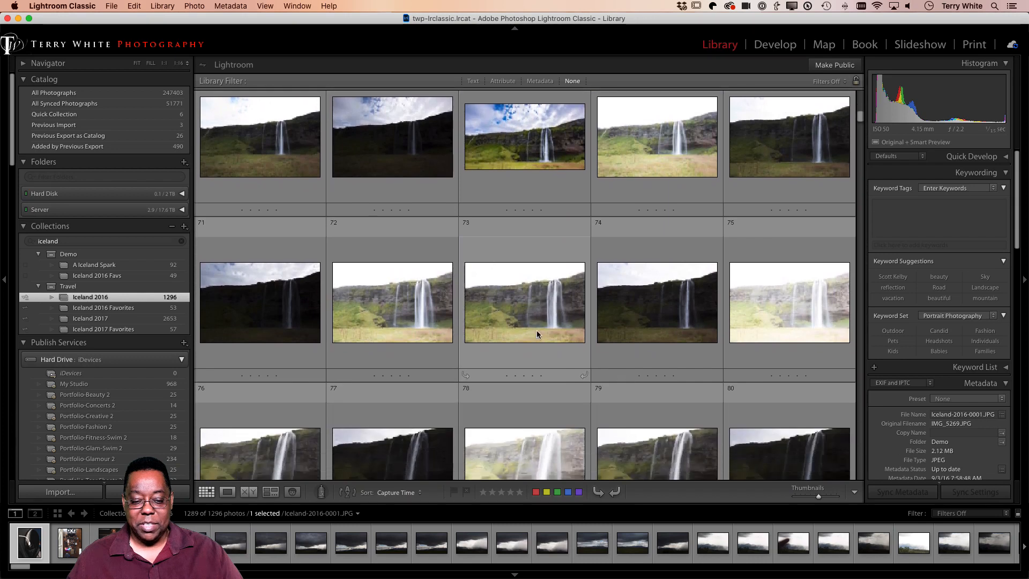
pyautogui.scroll(-1, 536, 330)
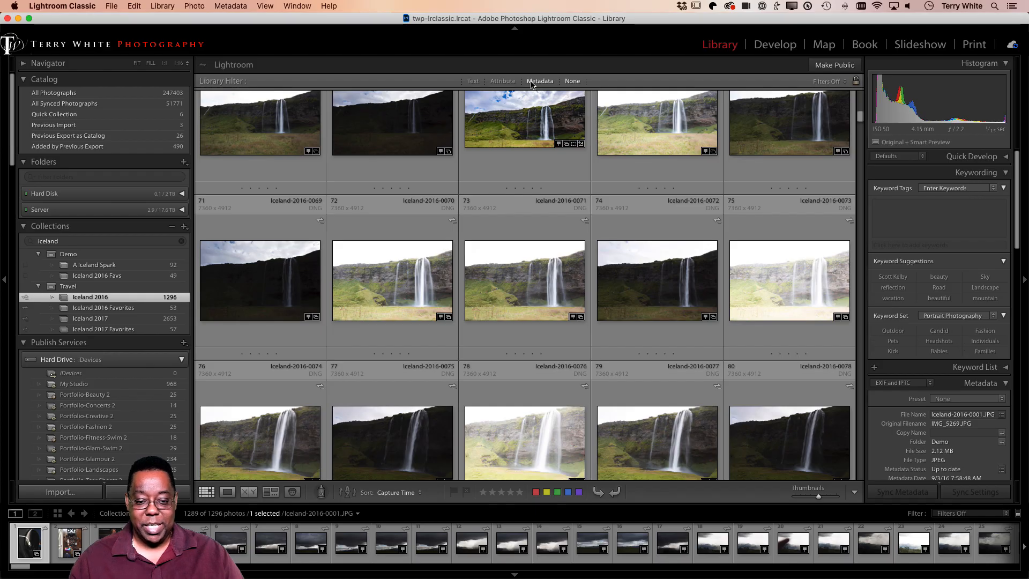
# - Show the metadata filter for the Iceland 2016 collection and reset its camera criterion to all cameras
pyautogui.click(532, 81)
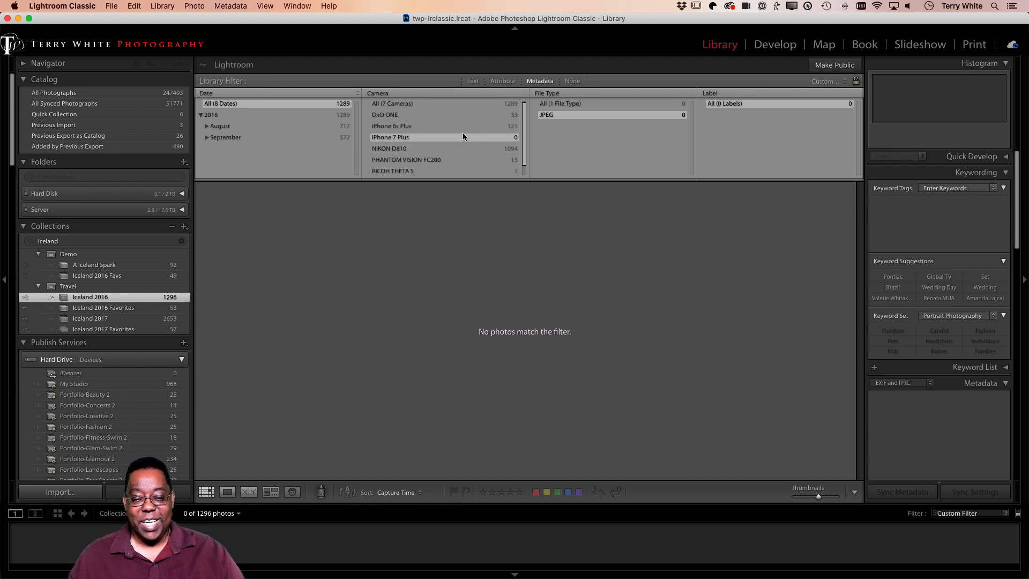
pyautogui.click(402, 103)
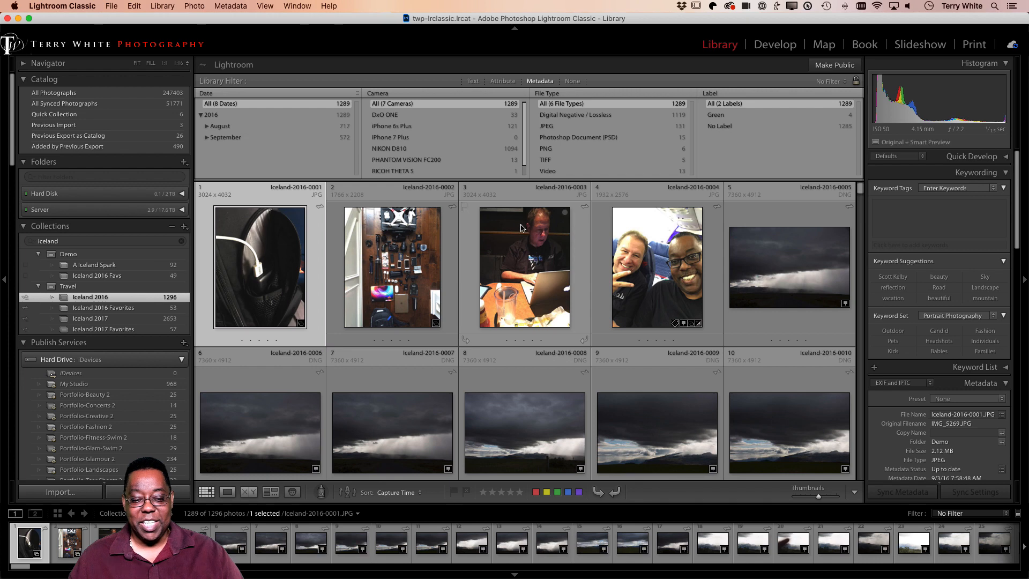
pyautogui.scroll(-15, 522, 241)
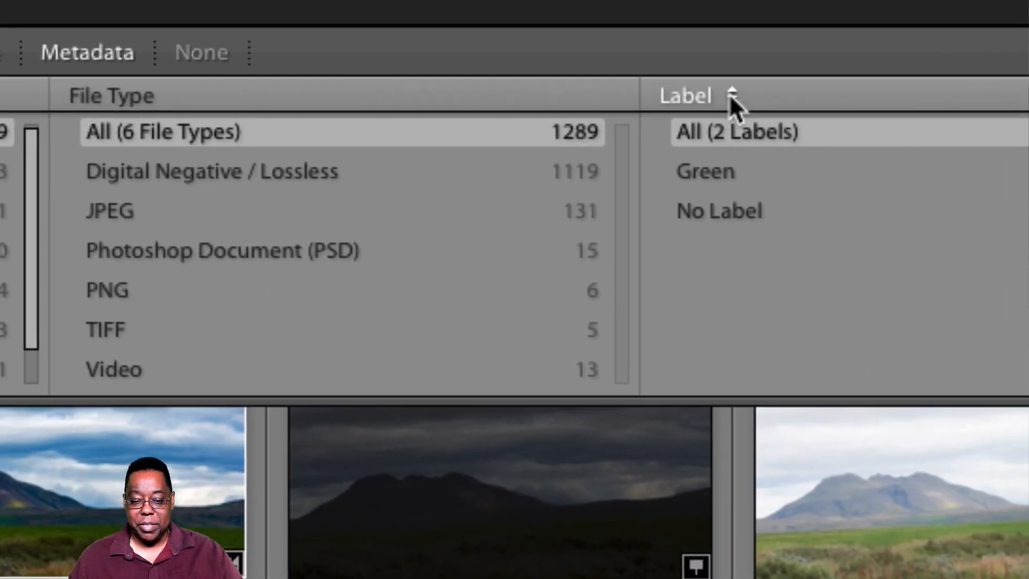
# - Change the Label filter column to Lens and show only photos taken with the 14.0-24.0 mm f/2.8 lens
pyautogui.click(891, 79)
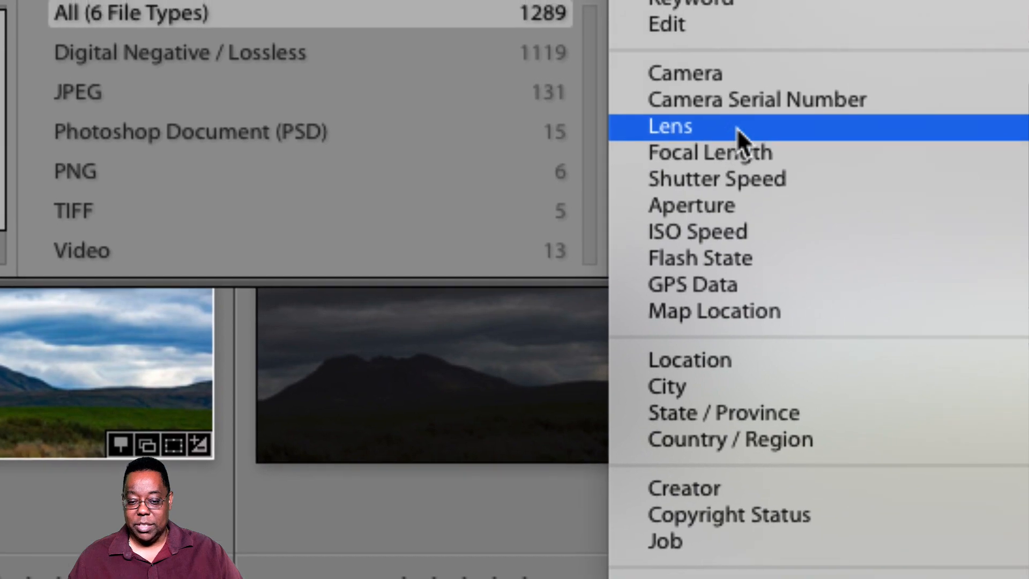
pyautogui.click(766, 227)
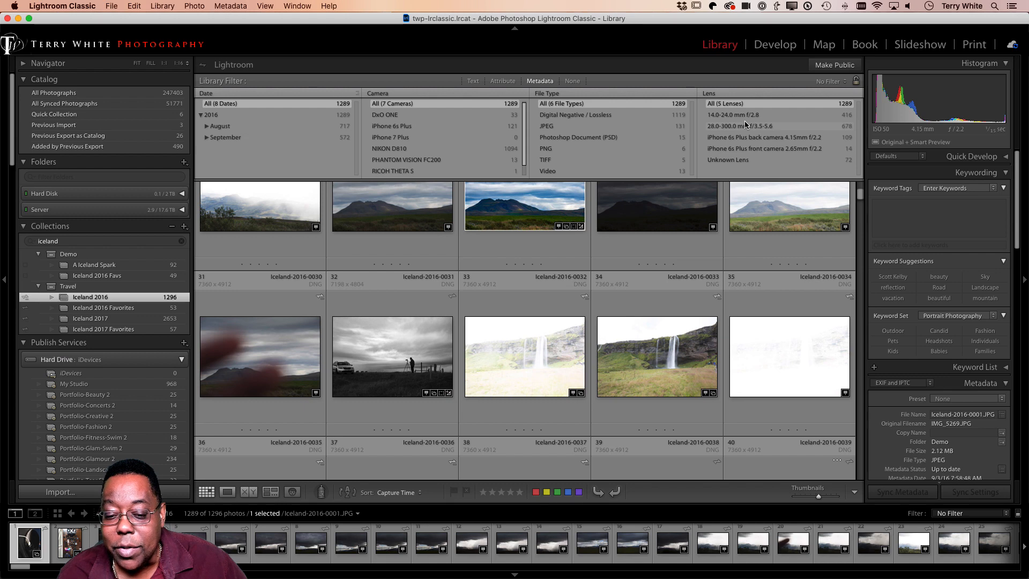
pyautogui.click(746, 116)
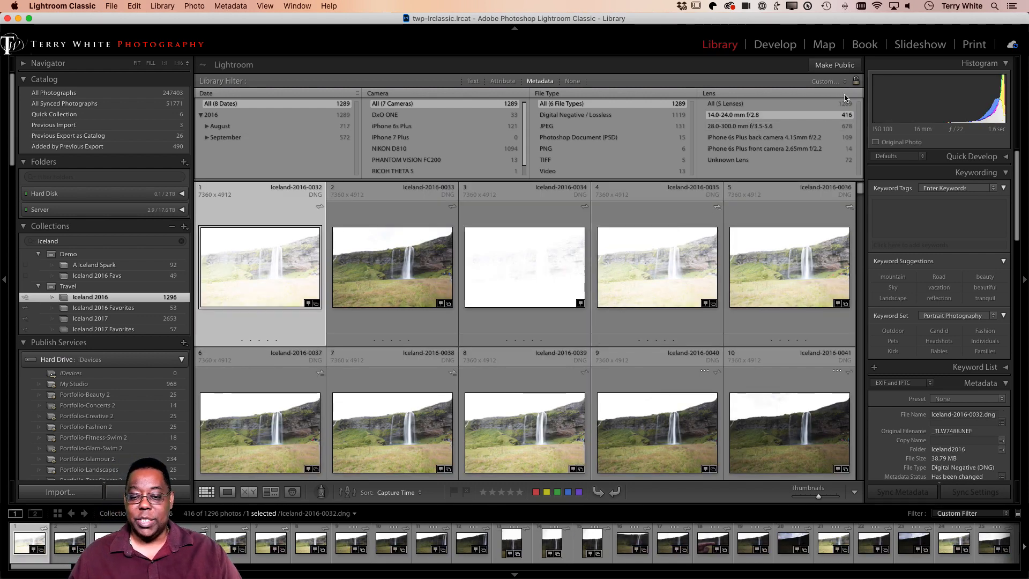
pyautogui.scroll(-10, 660, 279)
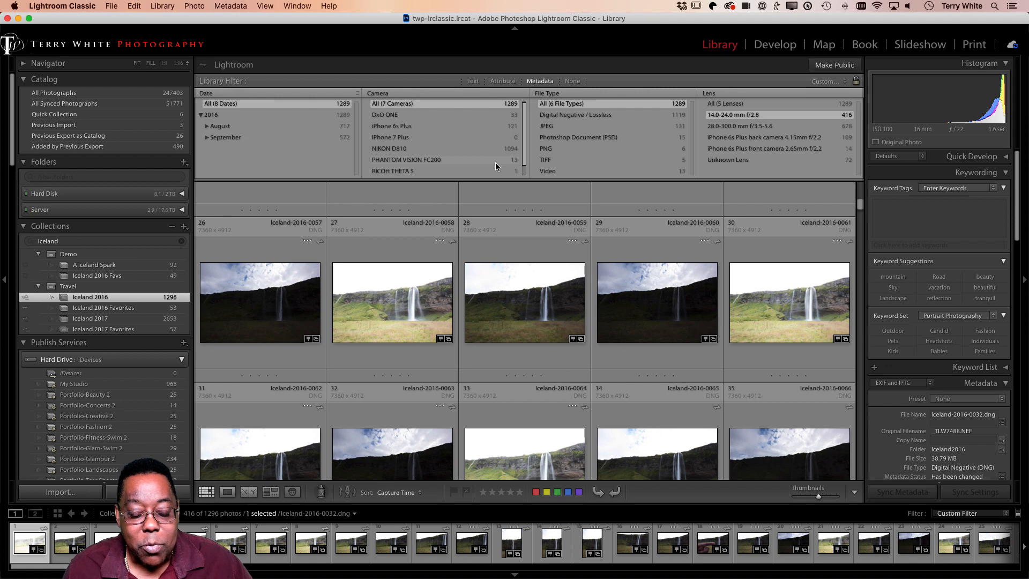
# - Filter the collection by the PHANTOM VISION FC200 camera and look over the matching photos
pyautogui.click(477, 160)
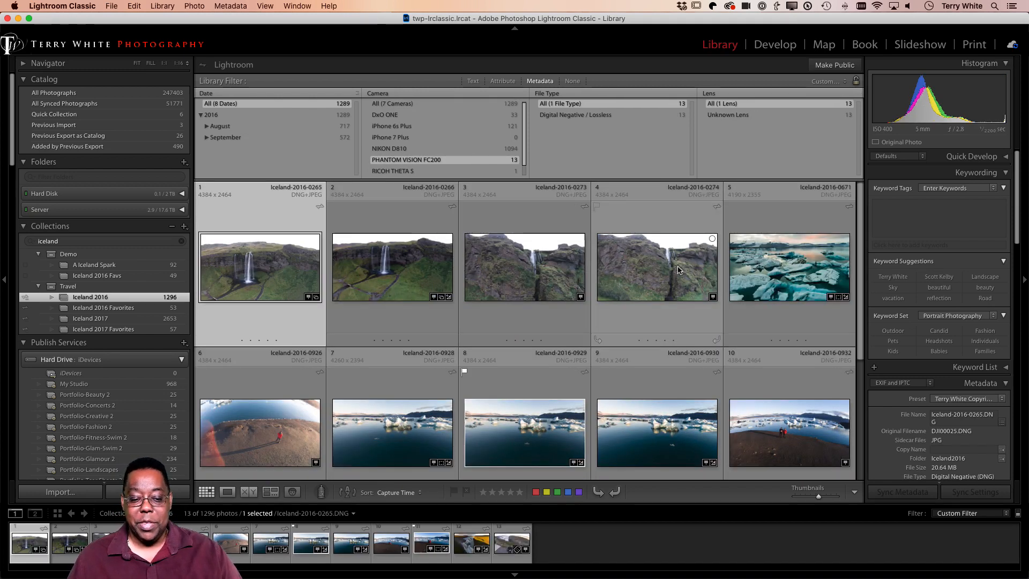
pyautogui.scroll(-5, 678, 268)
pyautogui.scroll(5, 678, 270)
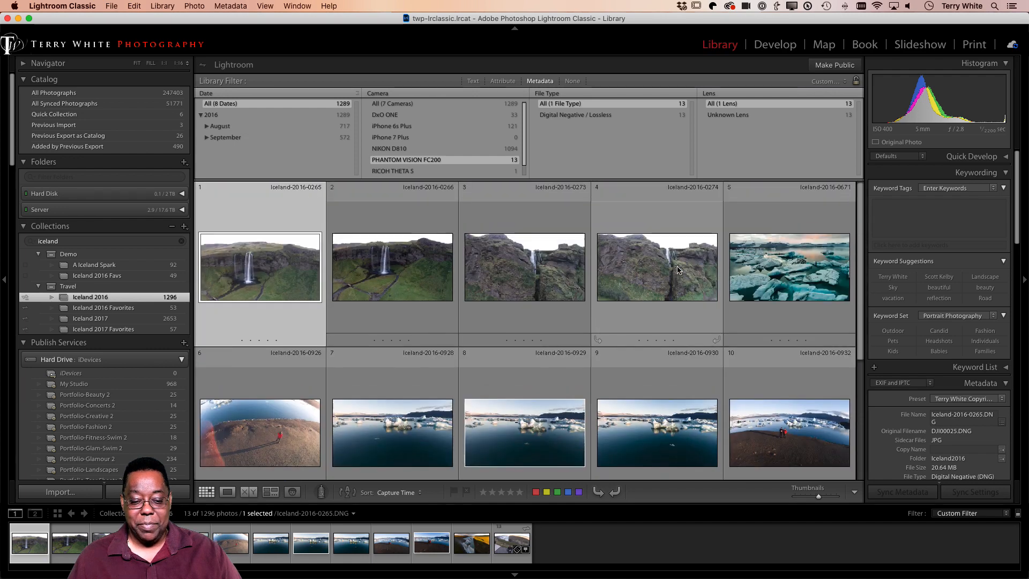
# - Filter the collection to Photoshop Document (PSD) files shot with the NIKON D810 and look over the matching photos
pyautogui.moveTo(678, 269)
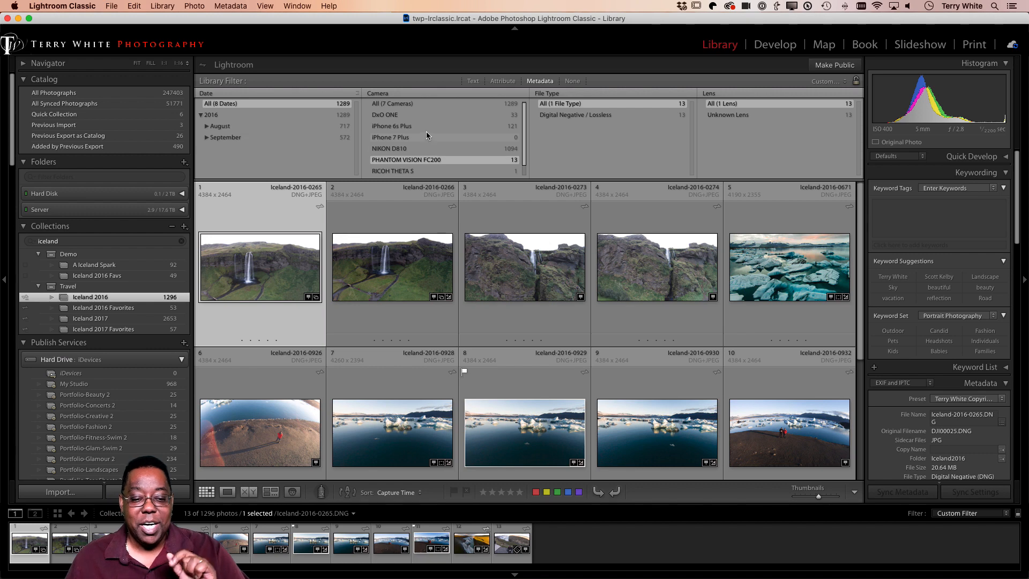
pyautogui.scroll(-2, 427, 135)
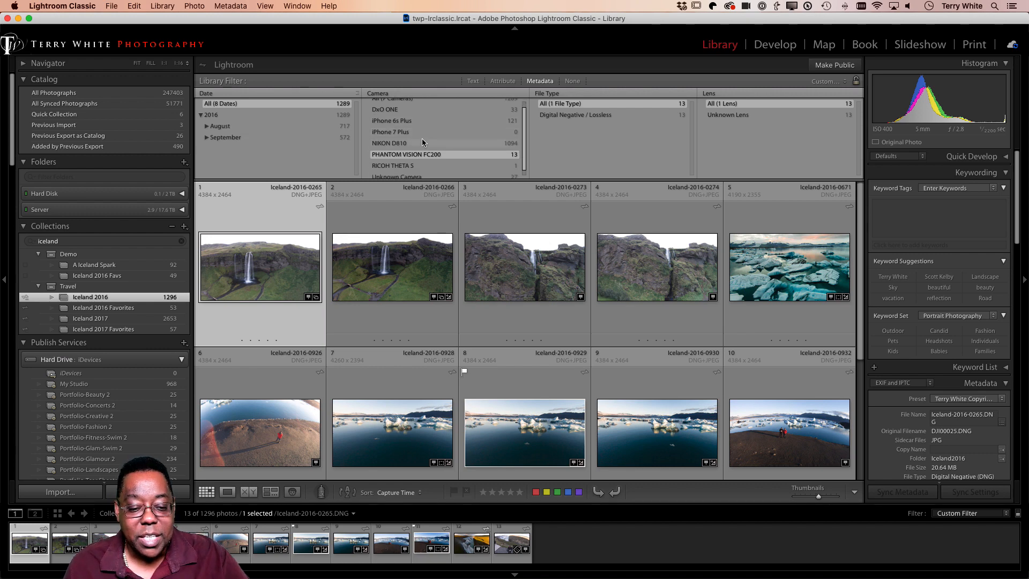
pyautogui.click(412, 140)
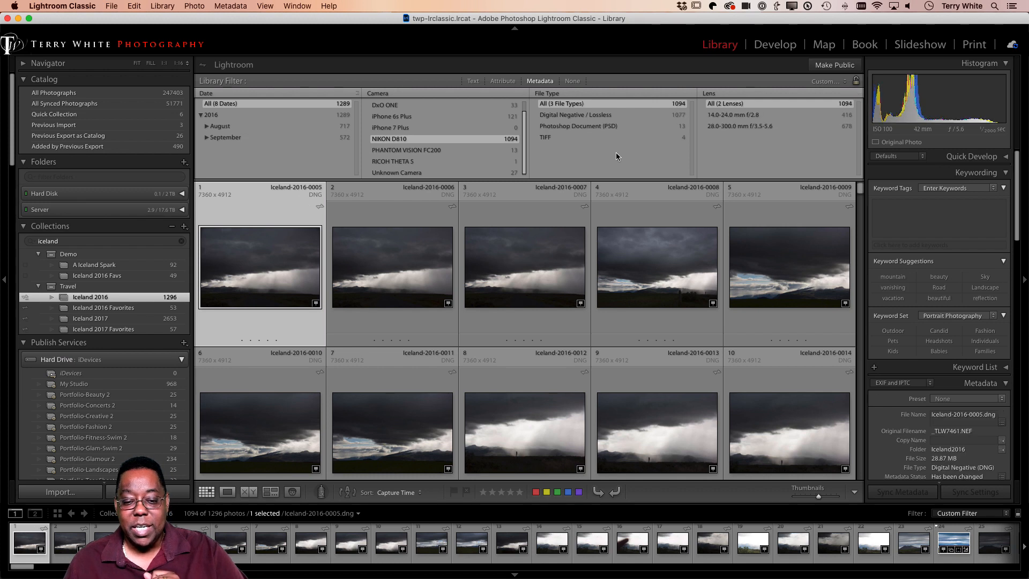
pyautogui.click(603, 126)
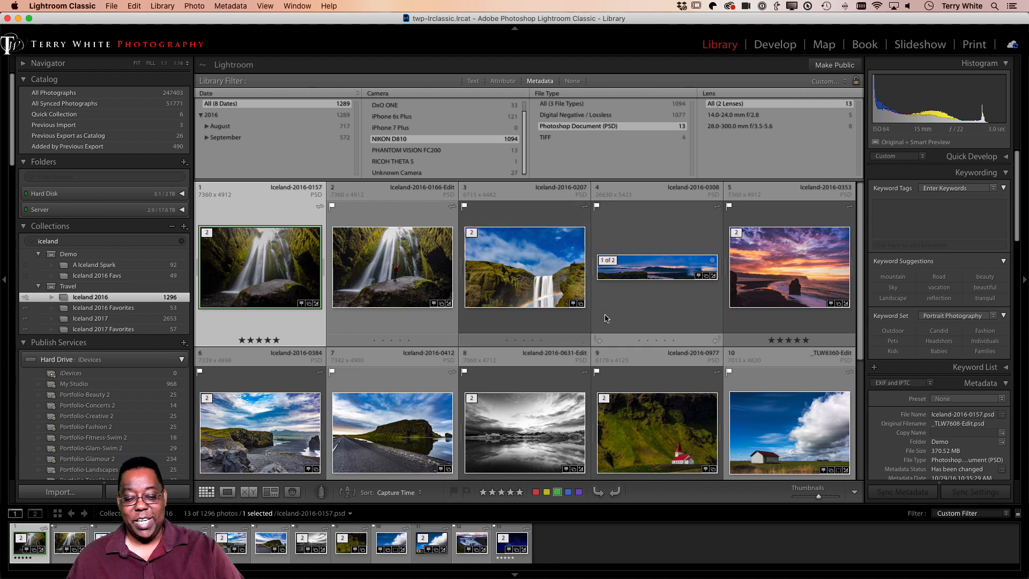
pyautogui.scroll(-5, 697, 330)
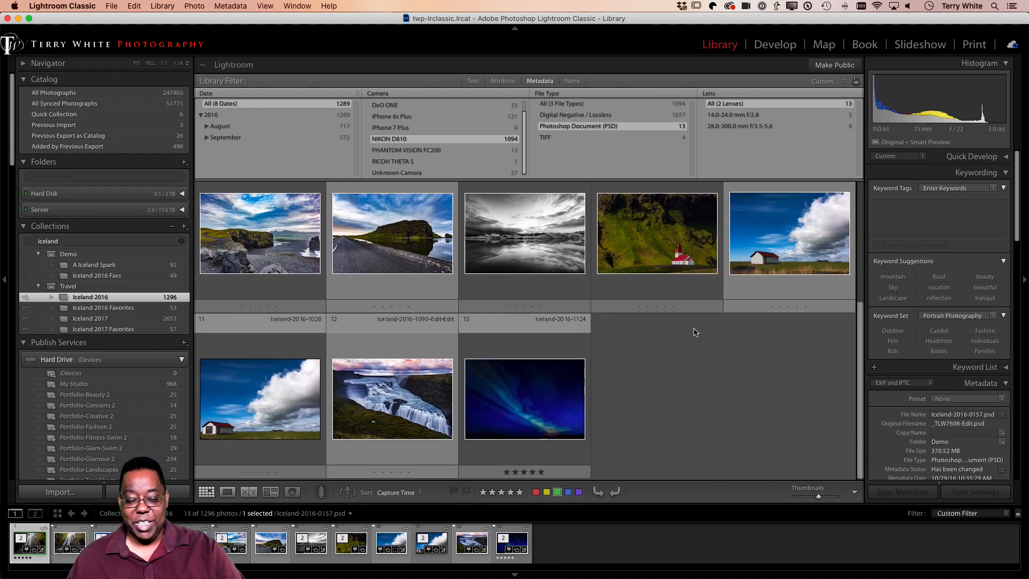
pyautogui.scroll(1, 695, 333)
pyautogui.scroll(1, 695, 332)
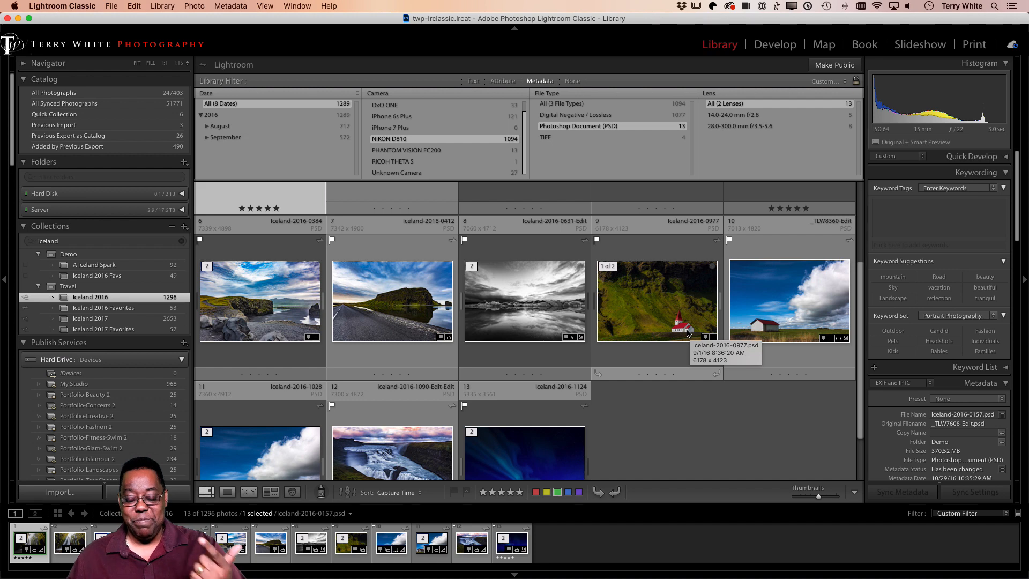
pyautogui.scroll(3, 683, 330)
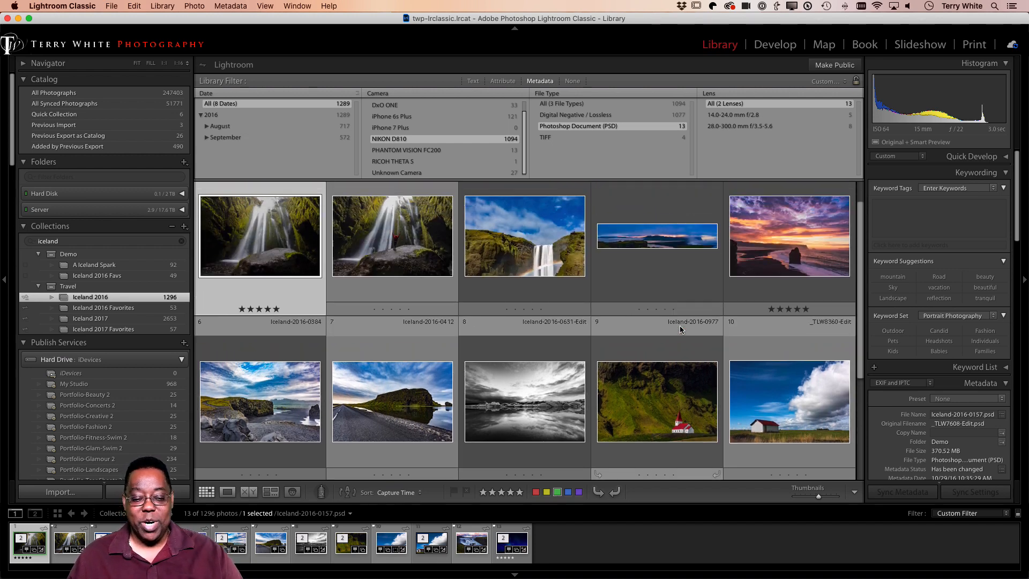
pyautogui.scroll(-4, 680, 329)
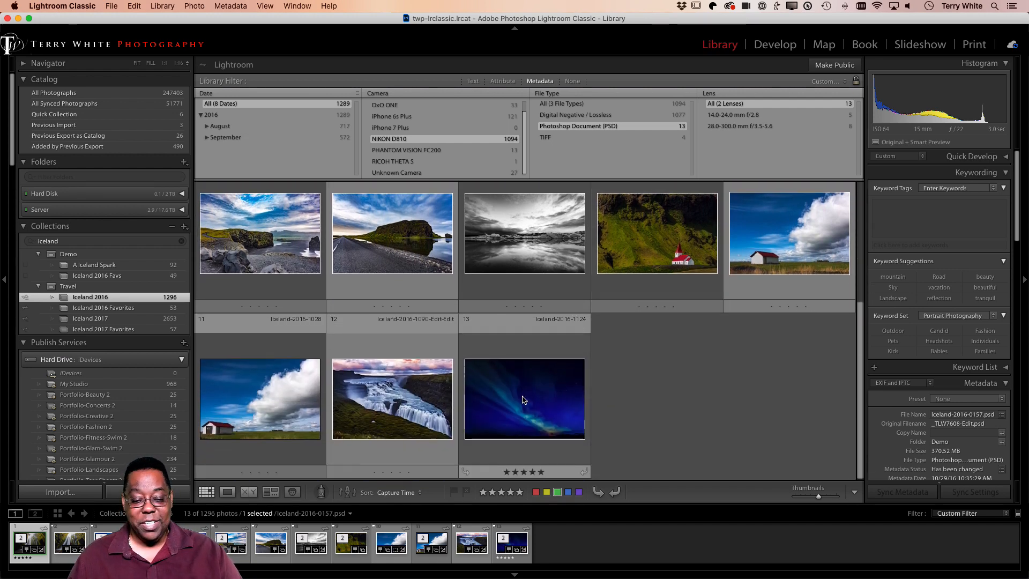
# - Select all the filtered PSD photos, flag them as picks and rate them five stars
pyautogui.press('super+a')
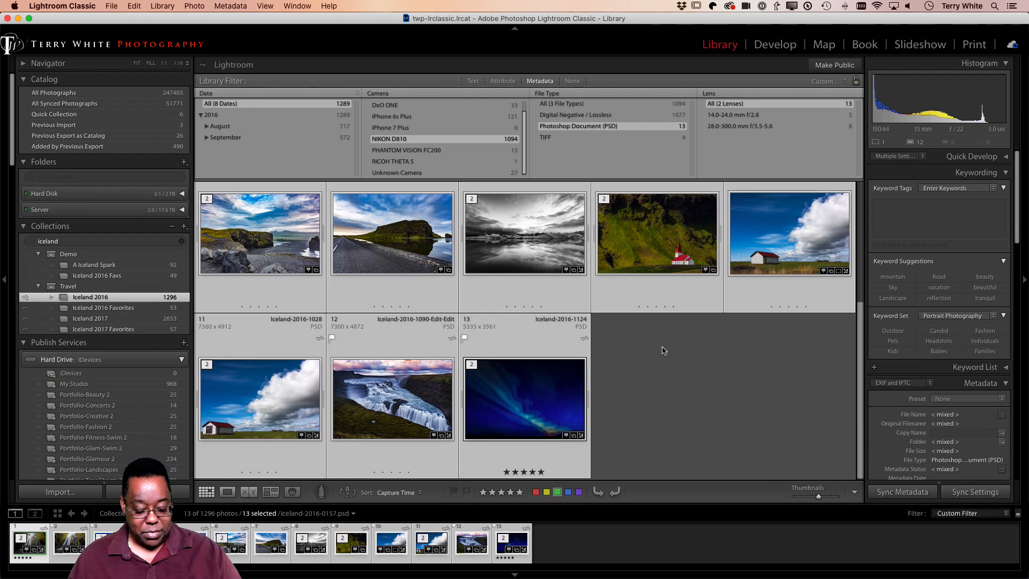
pyautogui.press('p')
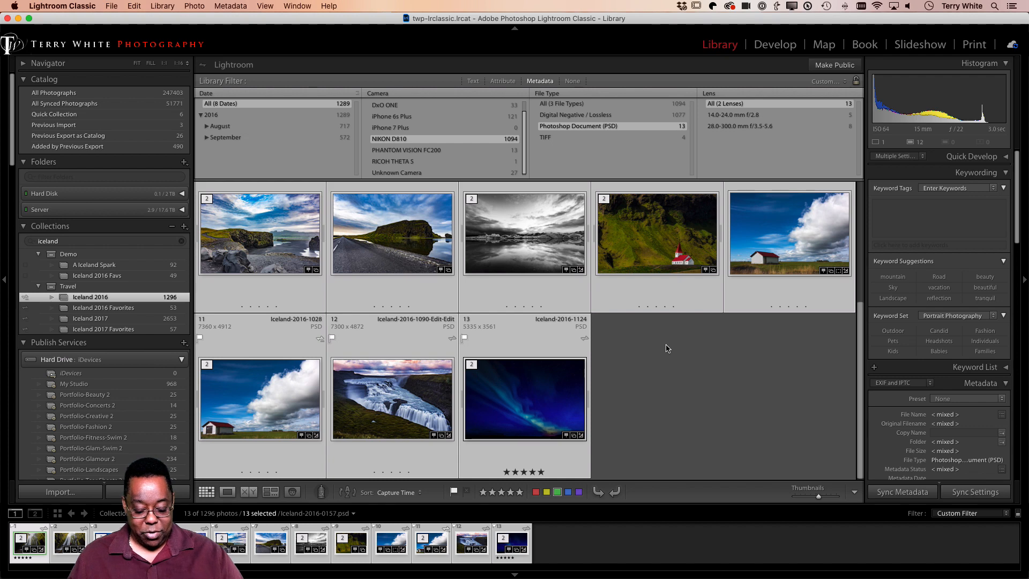
pyautogui.press('5')
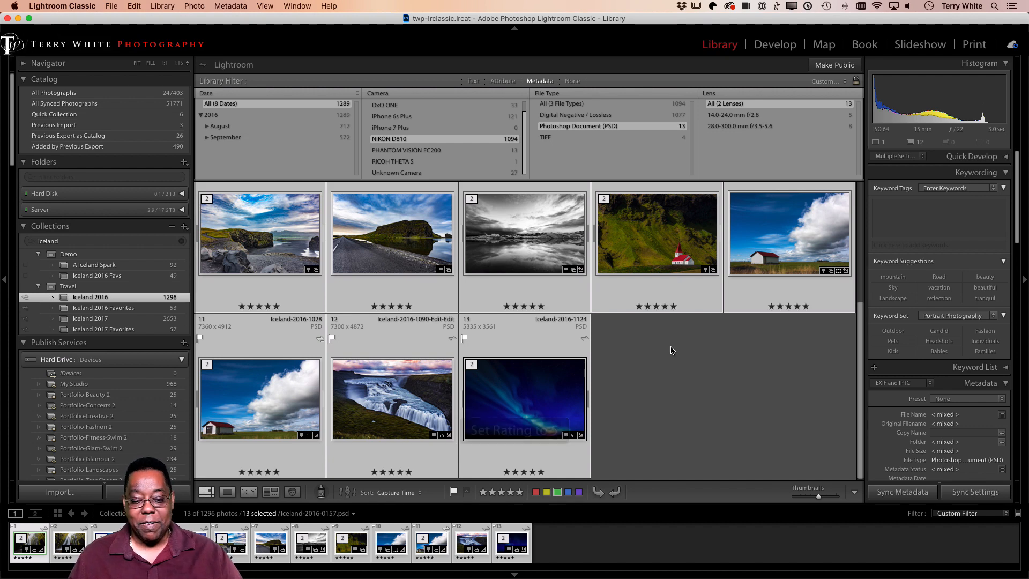
pyautogui.scroll(3, 671, 351)
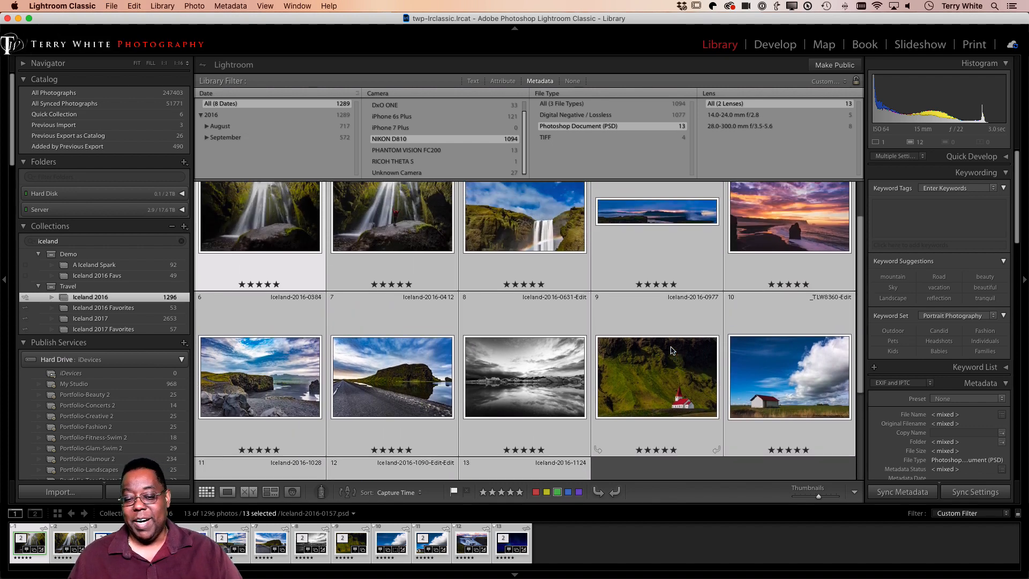
pyautogui.scroll(1, 671, 350)
pyautogui.press('j')
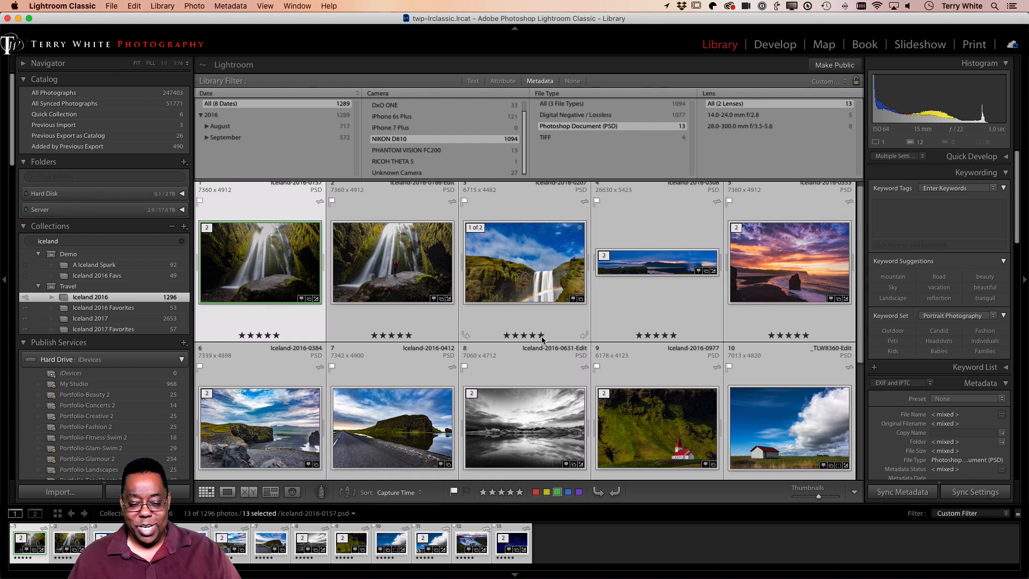
# - Remove Iceland-2016-0207 from the selection, make it the only selected photo, and reselect all the filtered photos
pyautogui.keyDown('super'); pyautogui.click(526, 283); pyautogui.keyUp('super')
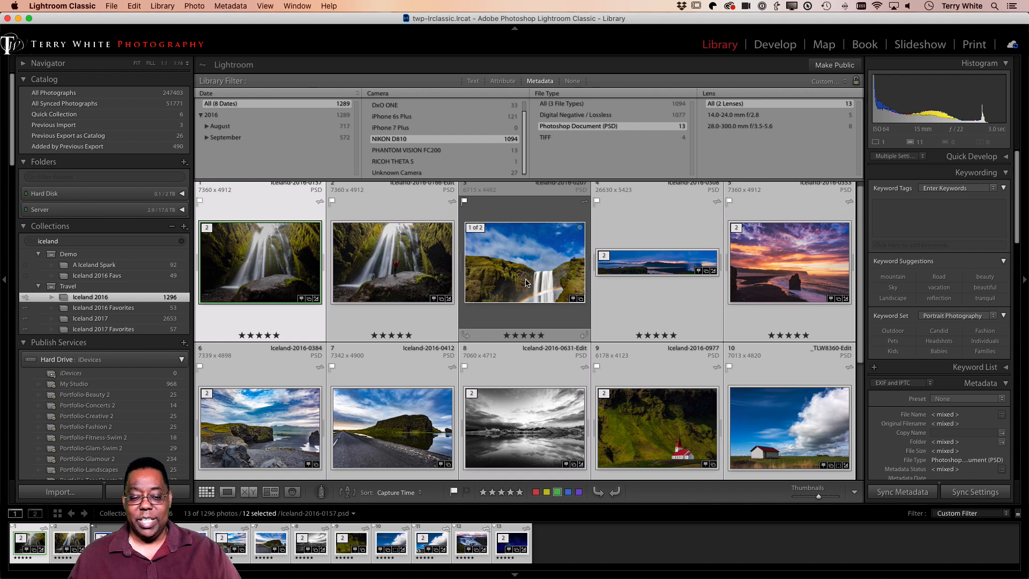
pyautogui.click(526, 283)
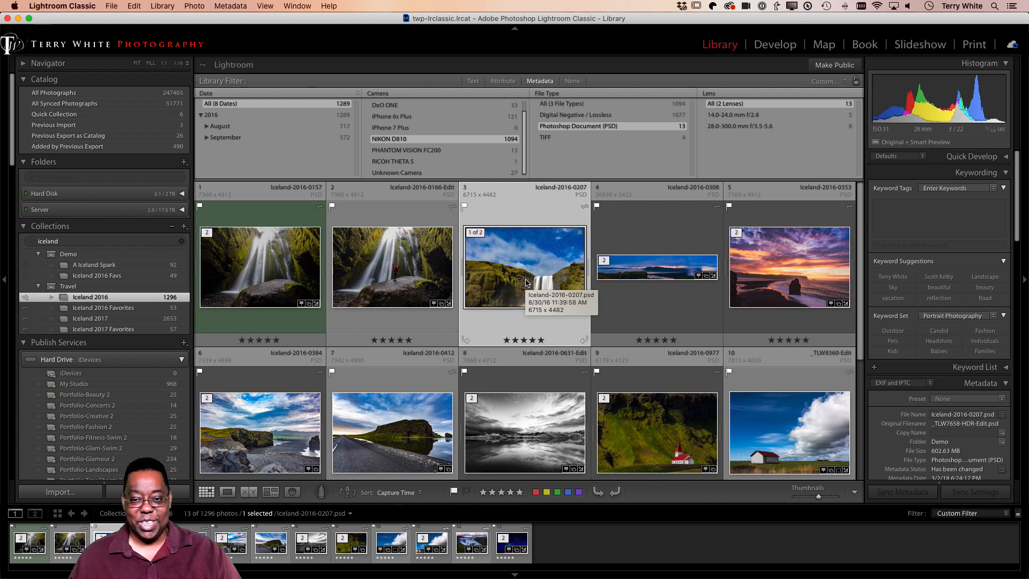
pyautogui.press('super+a')
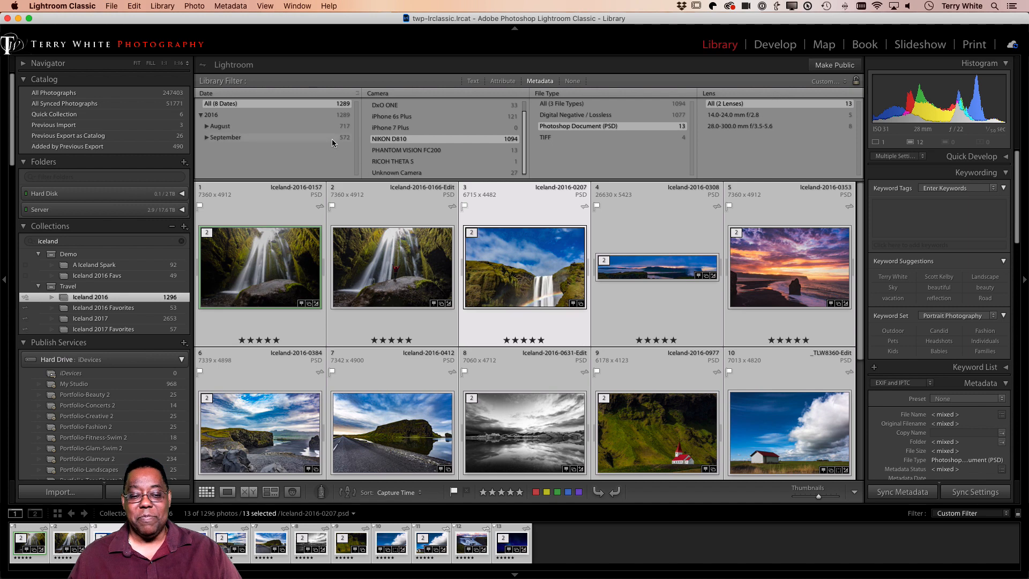
# - Deselect all the photos with the Select None command
pyautogui.click(162, 6)
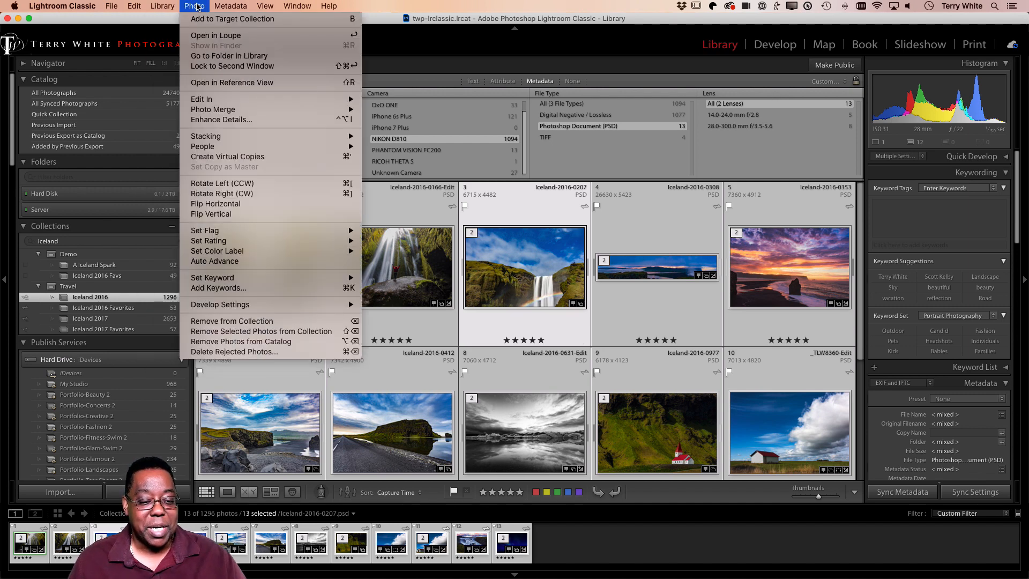
pyautogui.moveTo(135, 10)
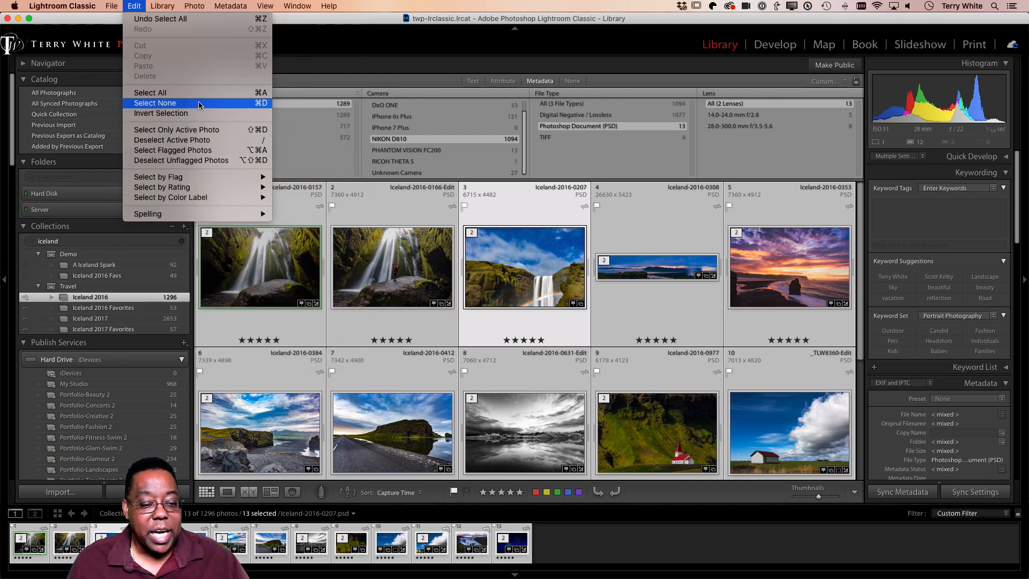
pyautogui.click(262, 103)
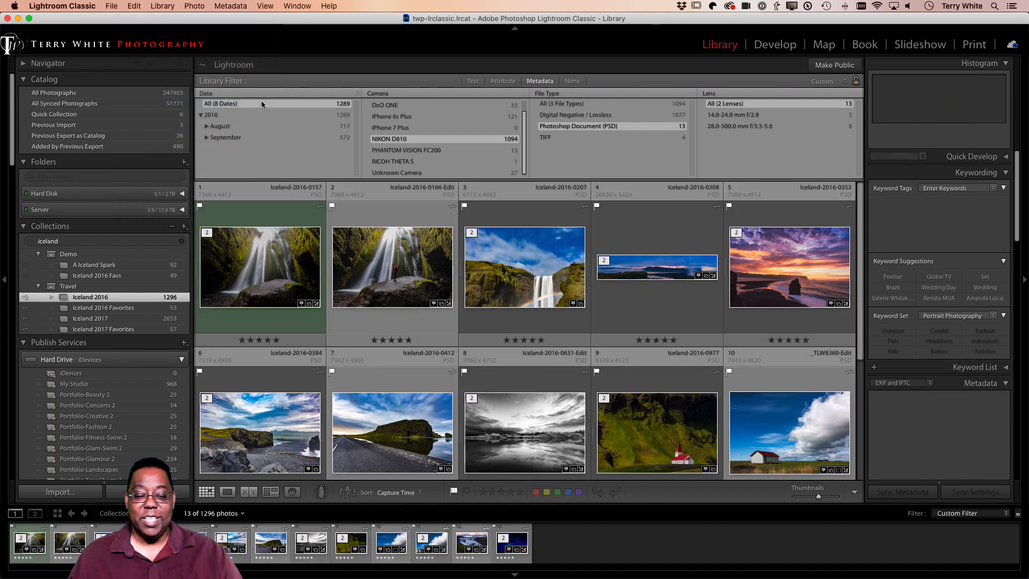
# - Select all the filtered photos, change which one is active, and reduce the selection to Iceland-2016-0207 only
pyautogui.press('super+a')
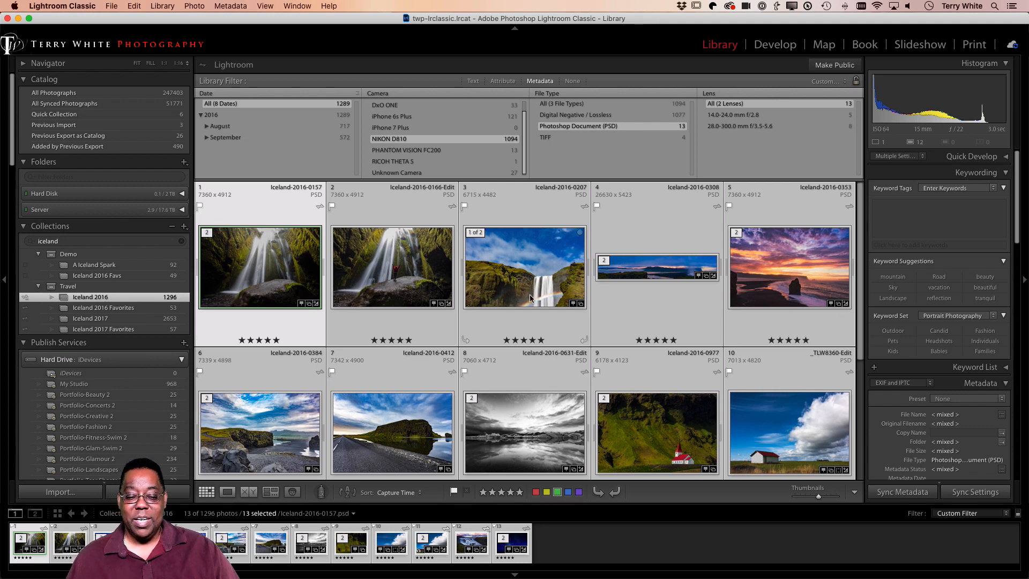
pyautogui.click(542, 279)
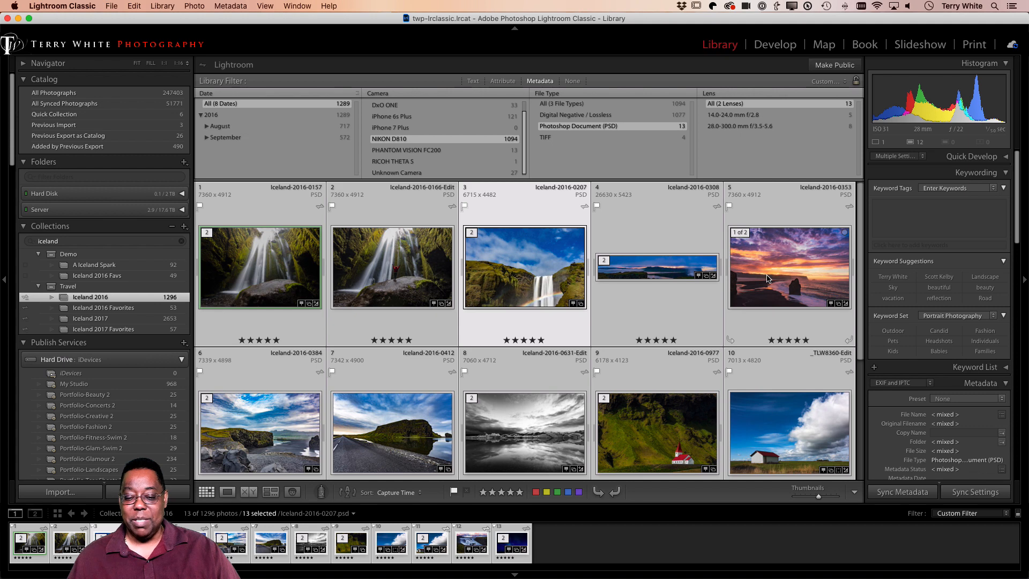
pyautogui.click(428, 275)
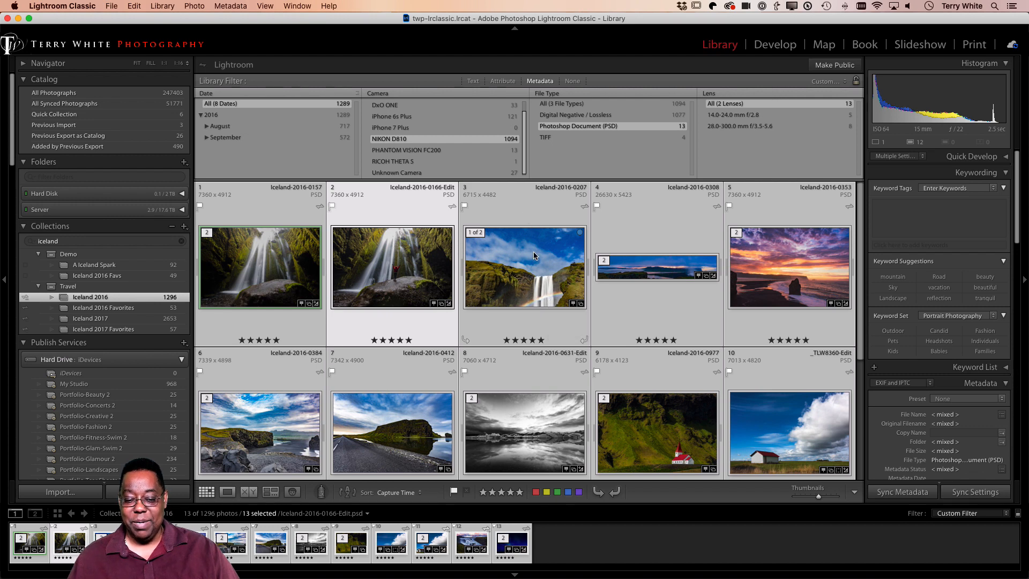
pyautogui.click(522, 211)
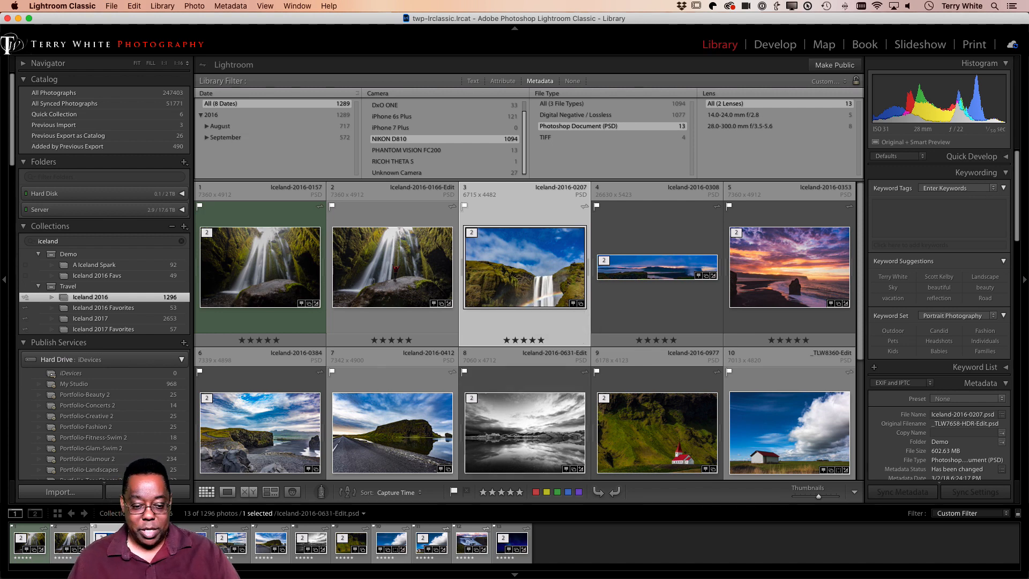
# - Switch to Adobe Lightroom and browse through the thumbnails of All Photos
pyautogui.moveTo(269, 547)
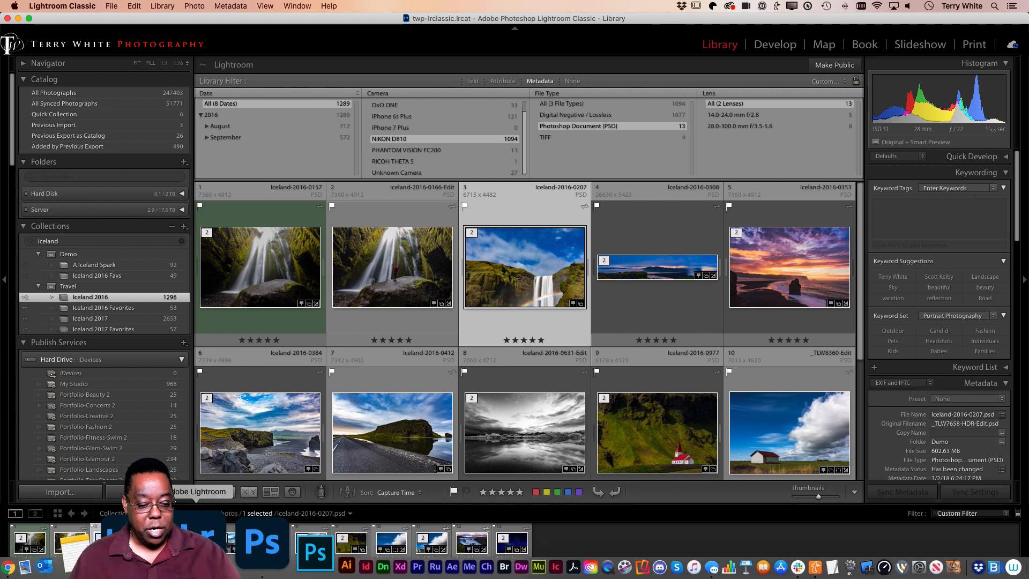
pyautogui.click(198, 541)
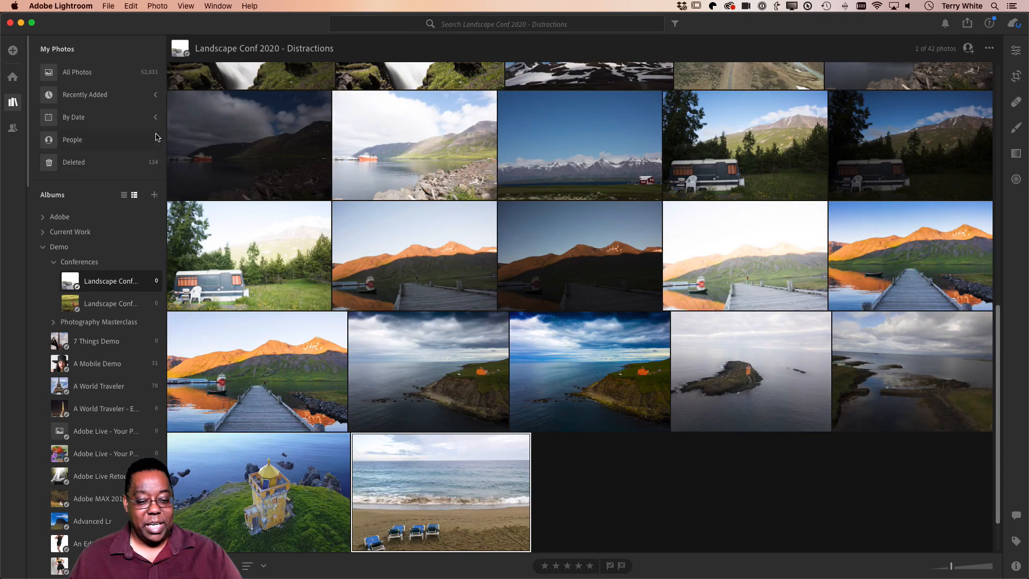
pyautogui.click(106, 75)
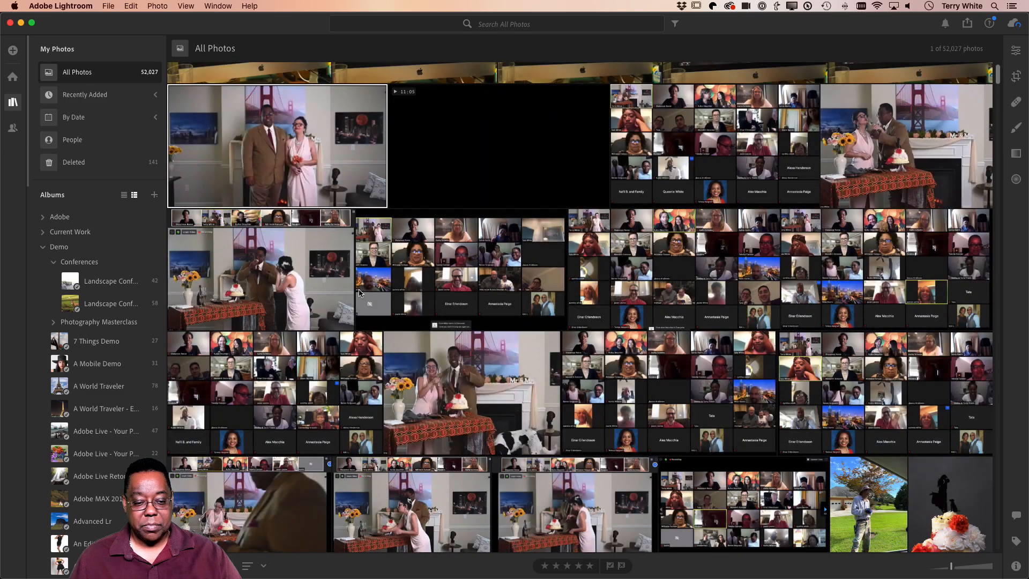
pyautogui.scroll(-15, 374, 299)
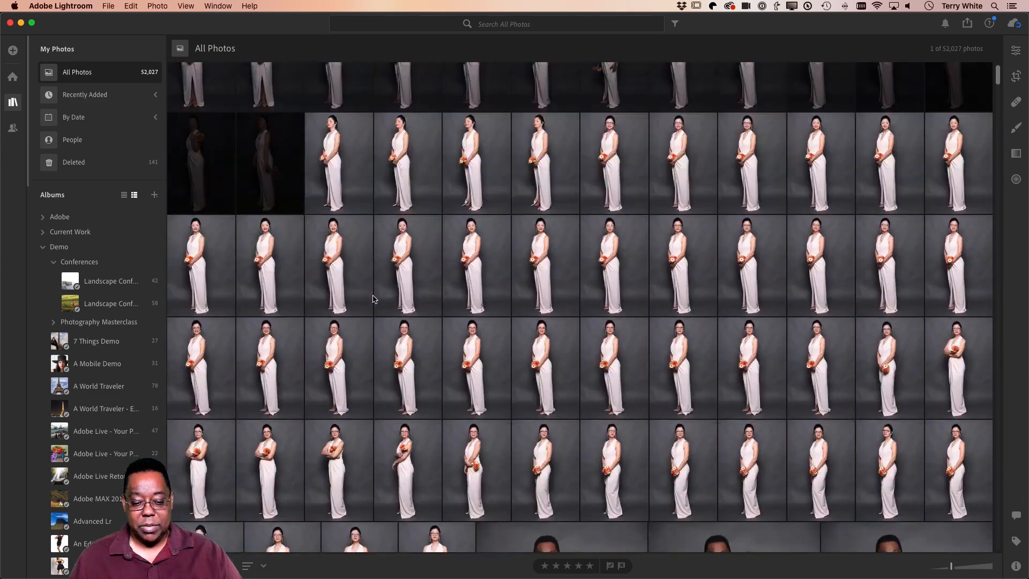
pyautogui.scroll(-20, 373, 299)
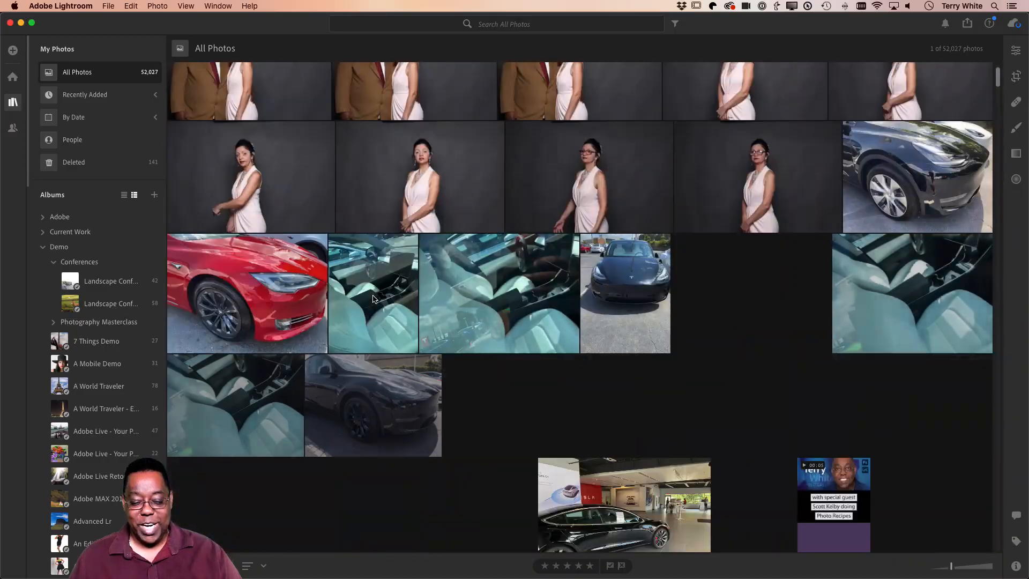
pyautogui.scroll(-20, 373, 299)
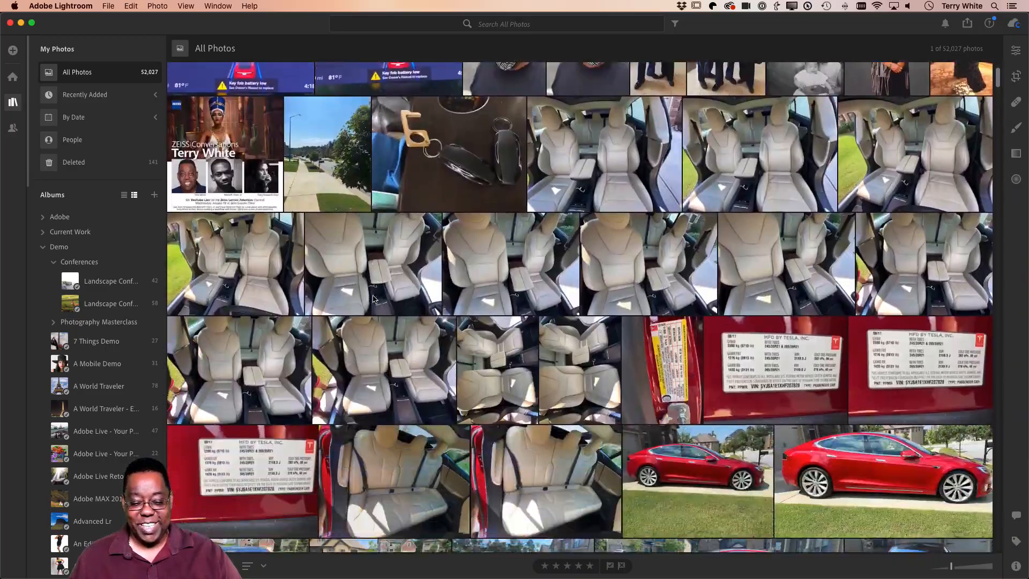
pyautogui.scroll(-15, 373, 299)
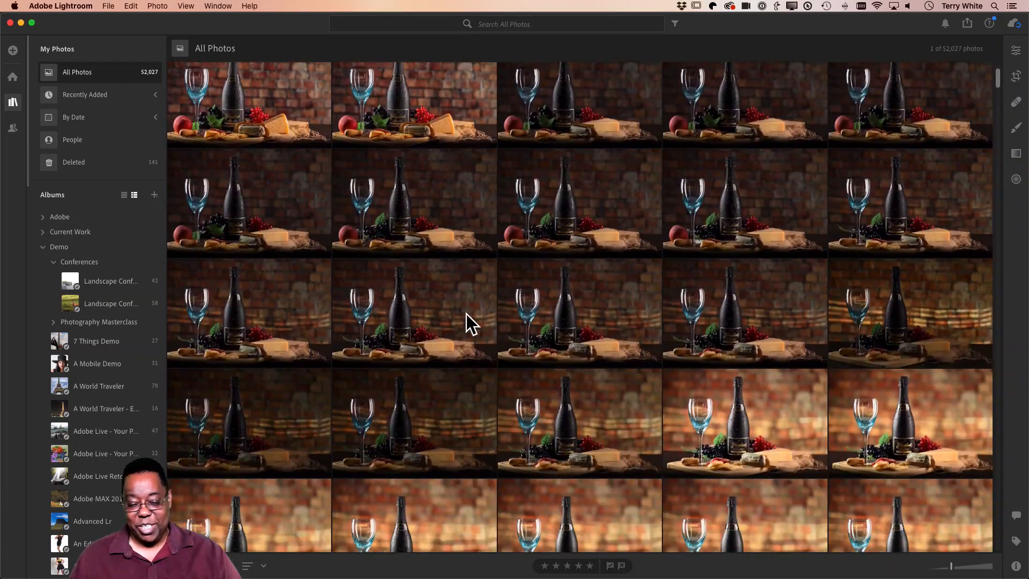
pyautogui.scroll(-5, 444, 322)
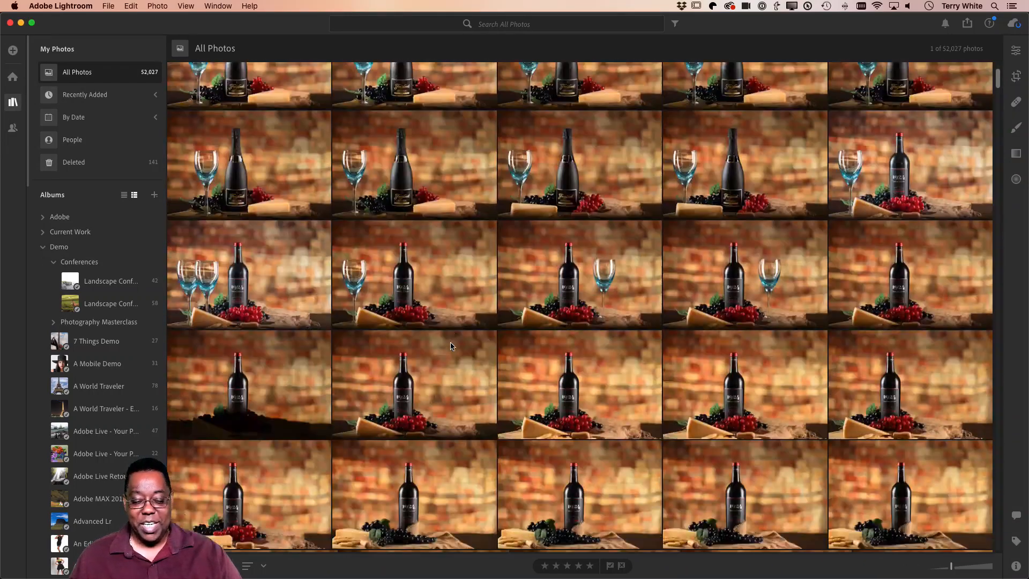
pyautogui.scroll(5, 450, 345)
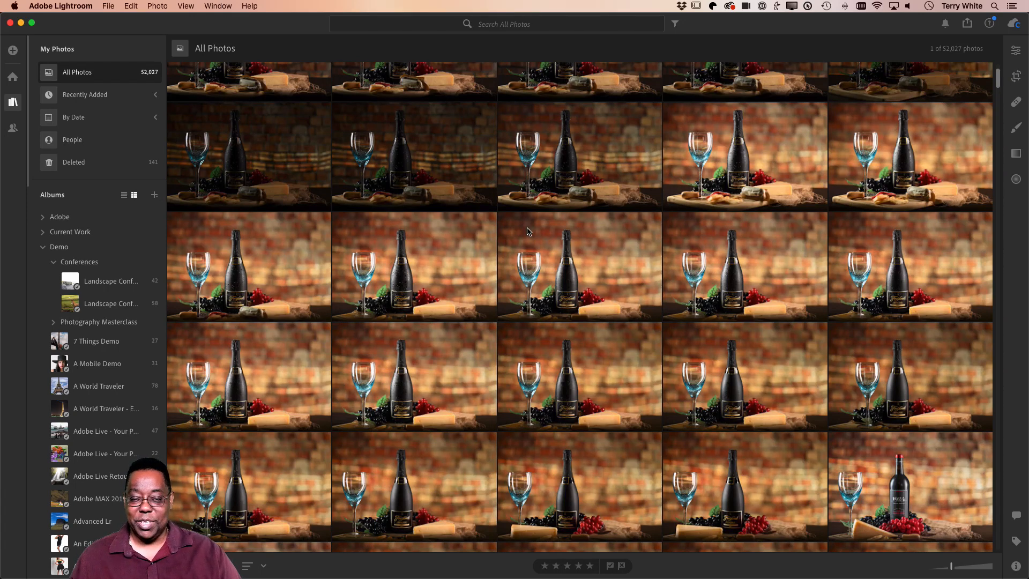
# - Switch back to Lightroom Classic, show the Text filter and turn off the Metadata filter for the collection
pyautogui.press('super+Tab')
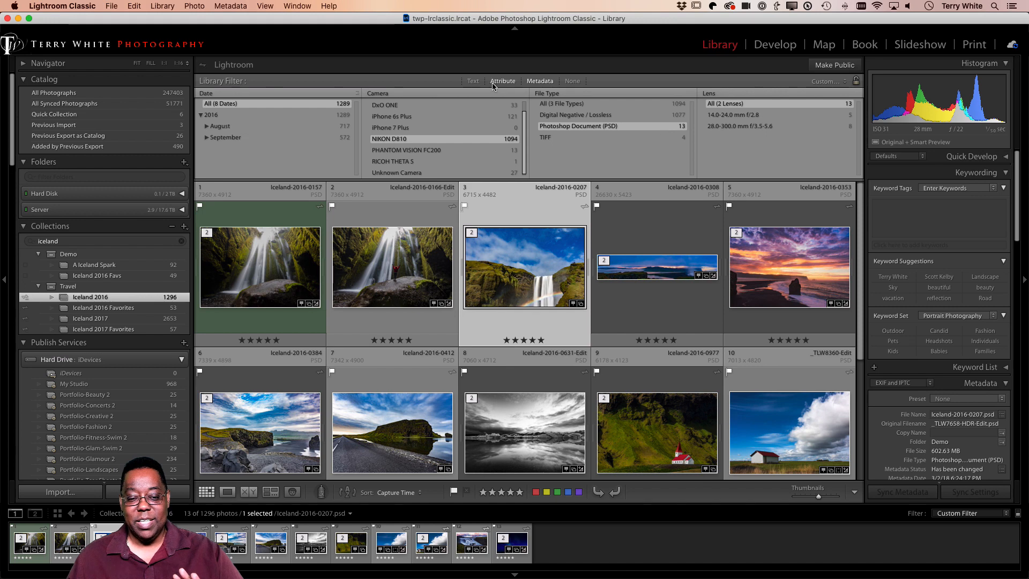
pyautogui.click(473, 82)
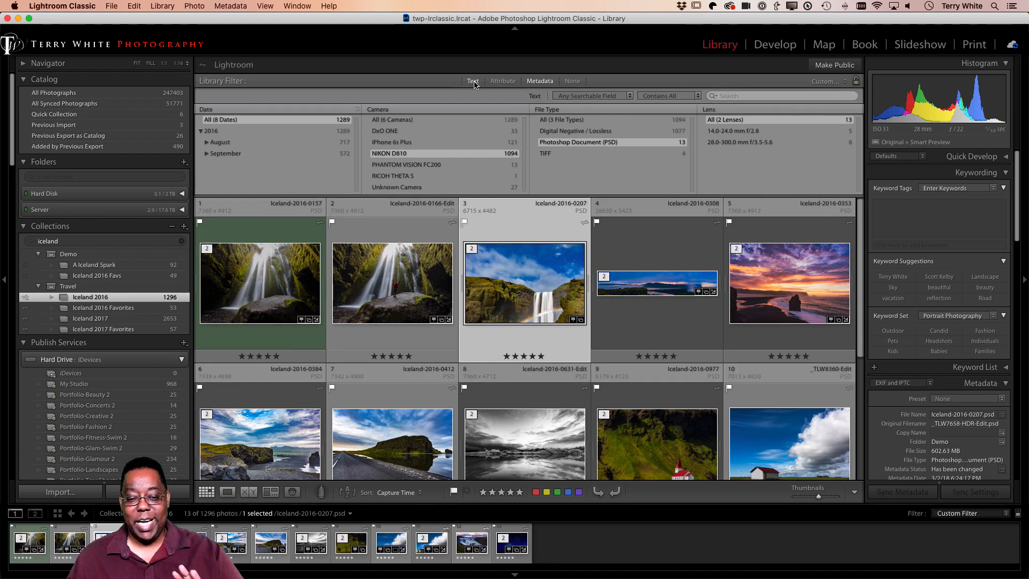
pyautogui.click(548, 80)
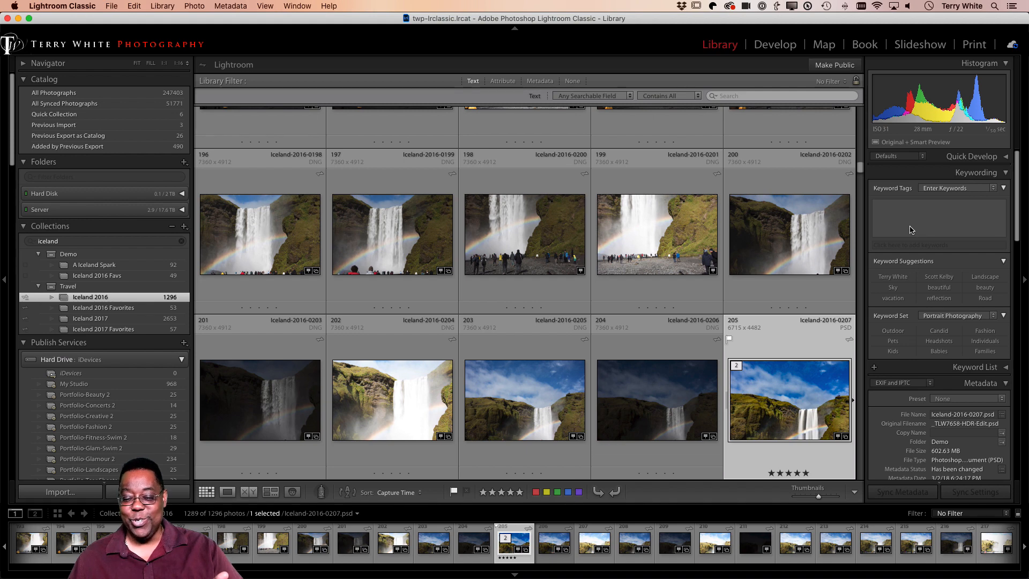
# - Select Iceland-2016-0202, switch to Adobe Lightroom and search All Photos for waterfall
pyautogui.click(763, 238)
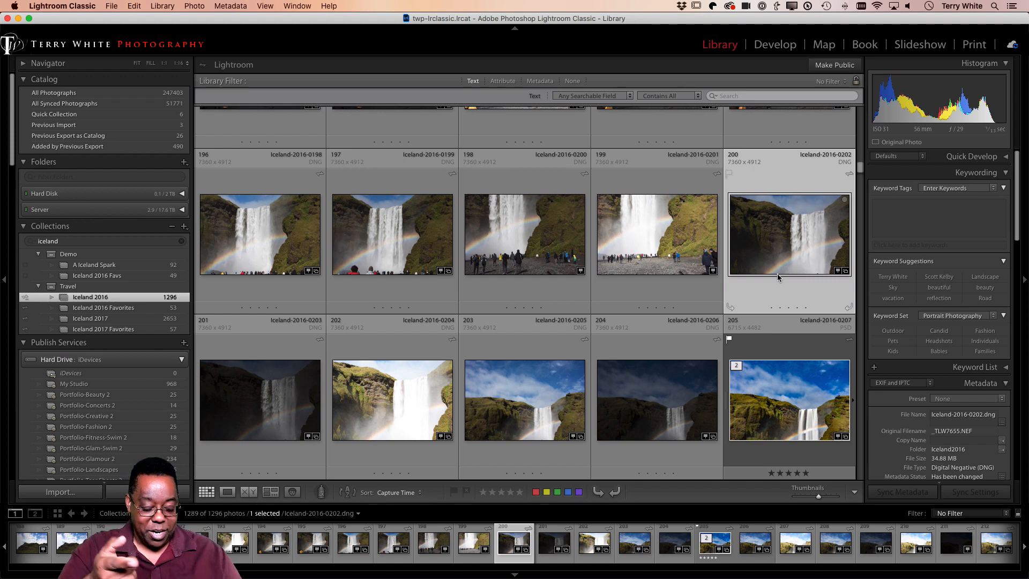
pyautogui.press('super+Tab')
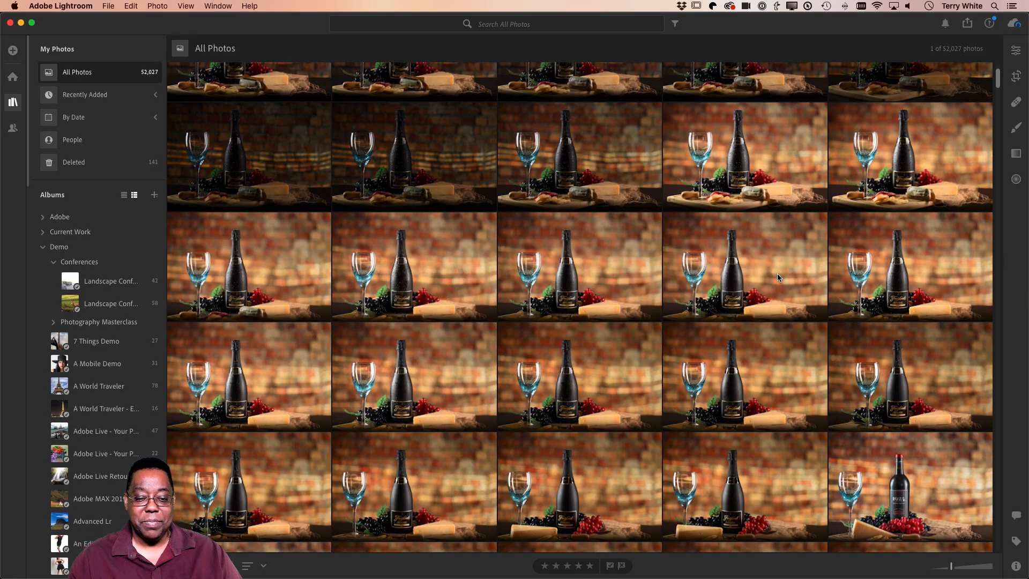
pyautogui.click(509, 27)
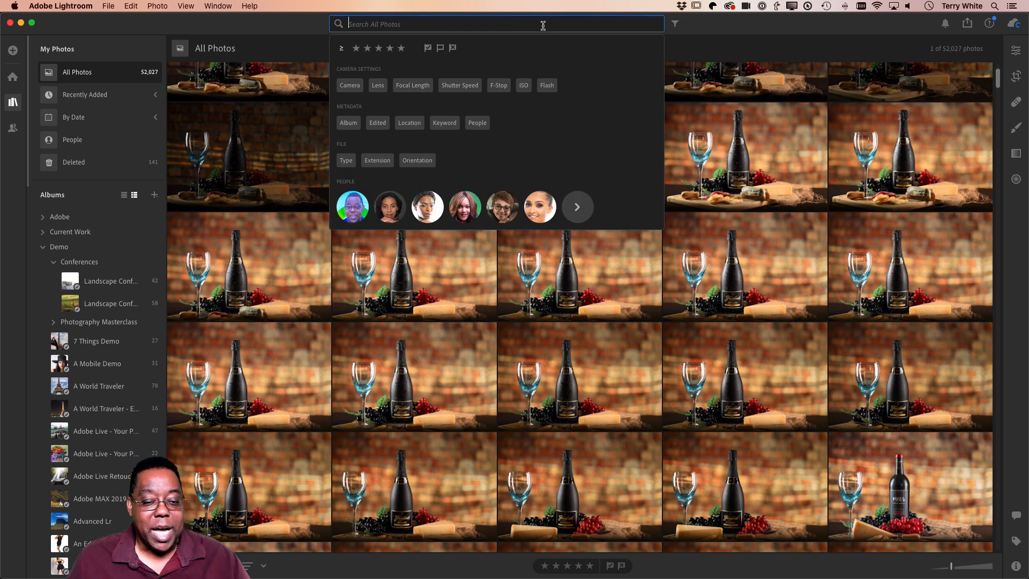
pyautogui.write('waterf')
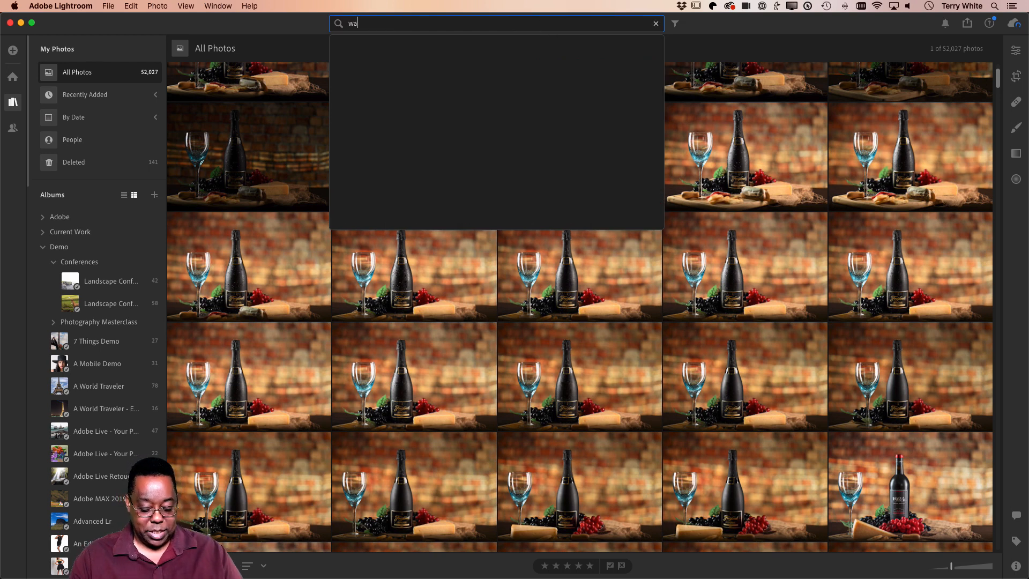
pyautogui.write('all')
pyautogui.press('Return')
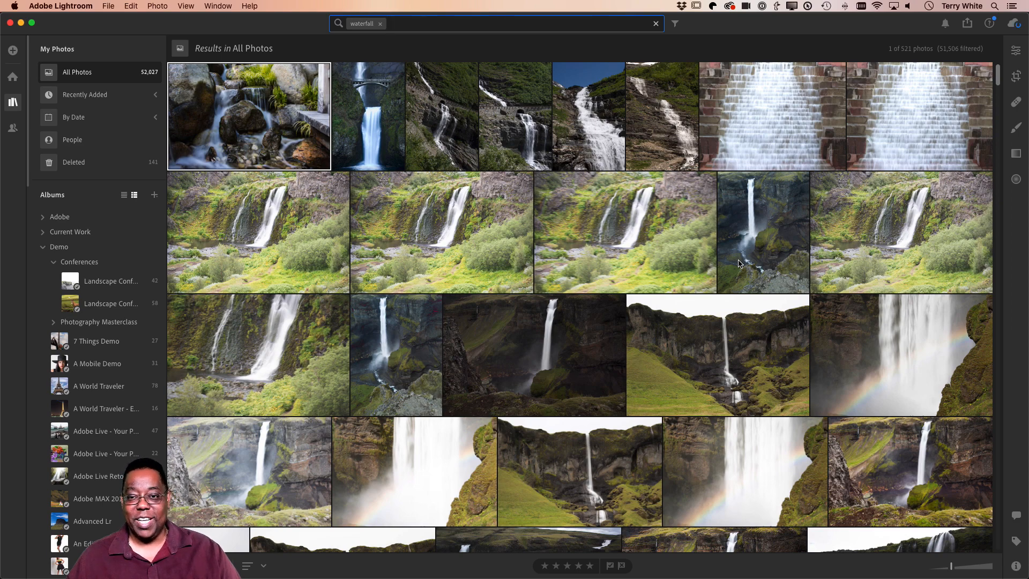
# - Browse through the waterfall search results in All Photos and return to the first row of photos
pyautogui.scroll(-10, 710, 268)
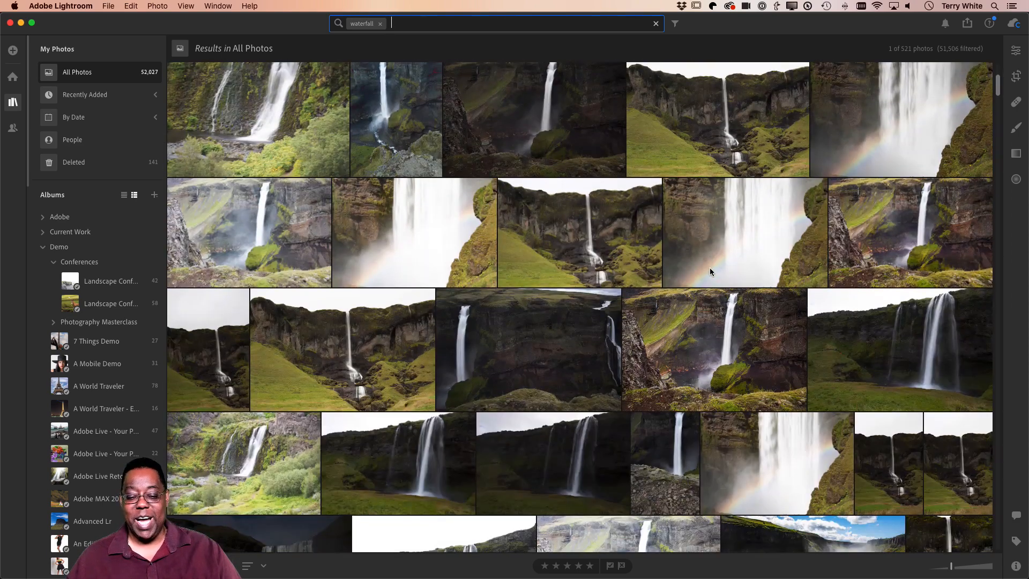
pyautogui.scroll(-15, 709, 271)
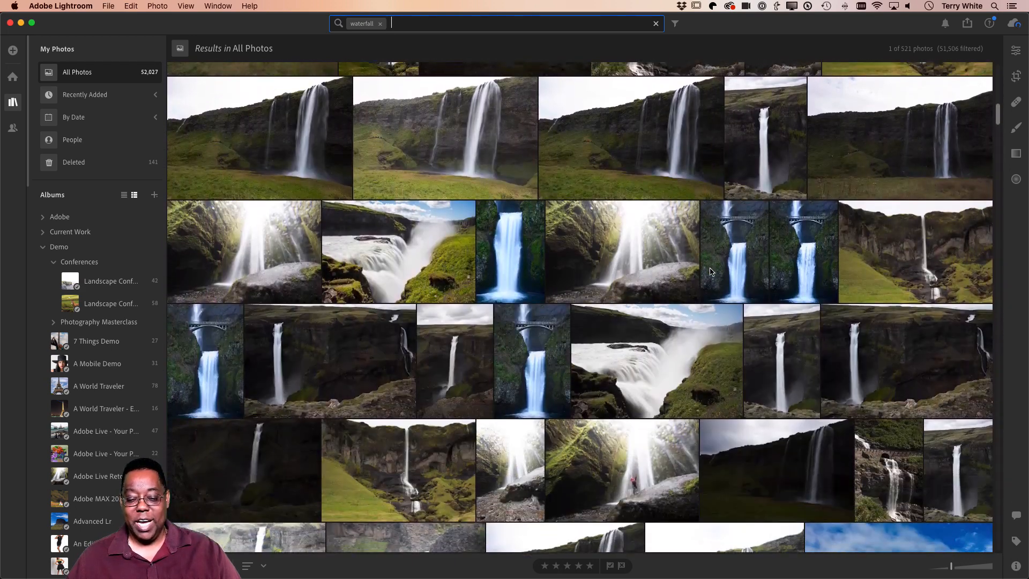
pyautogui.scroll(-3, 710, 272)
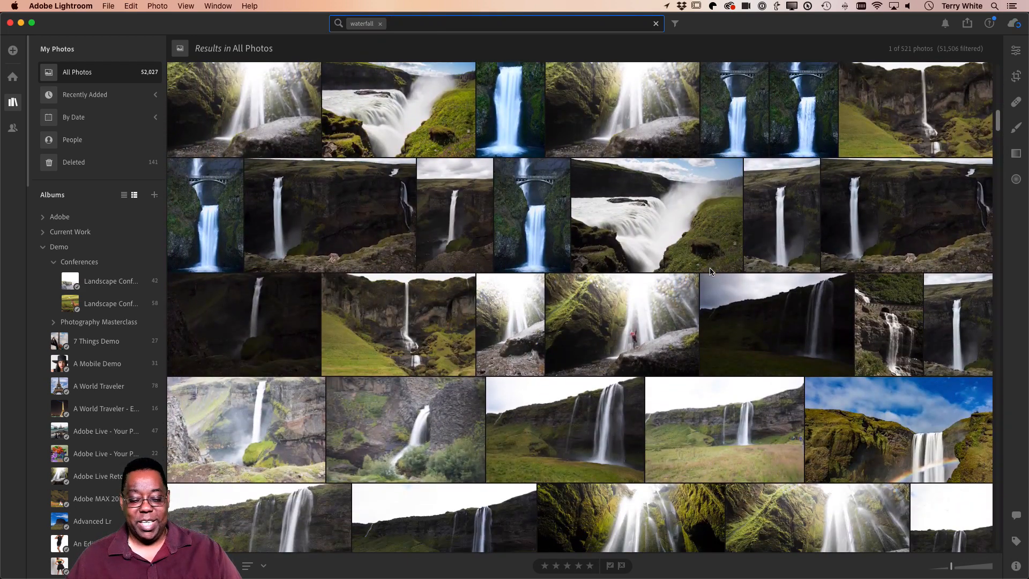
pyautogui.scroll(-10, 709, 272)
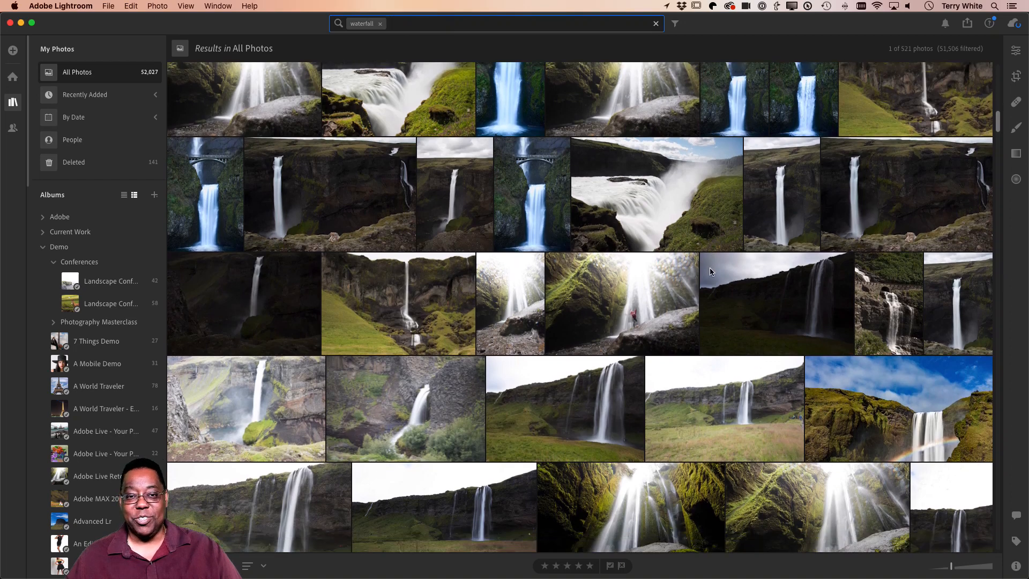
pyautogui.scroll(-10, 709, 272)
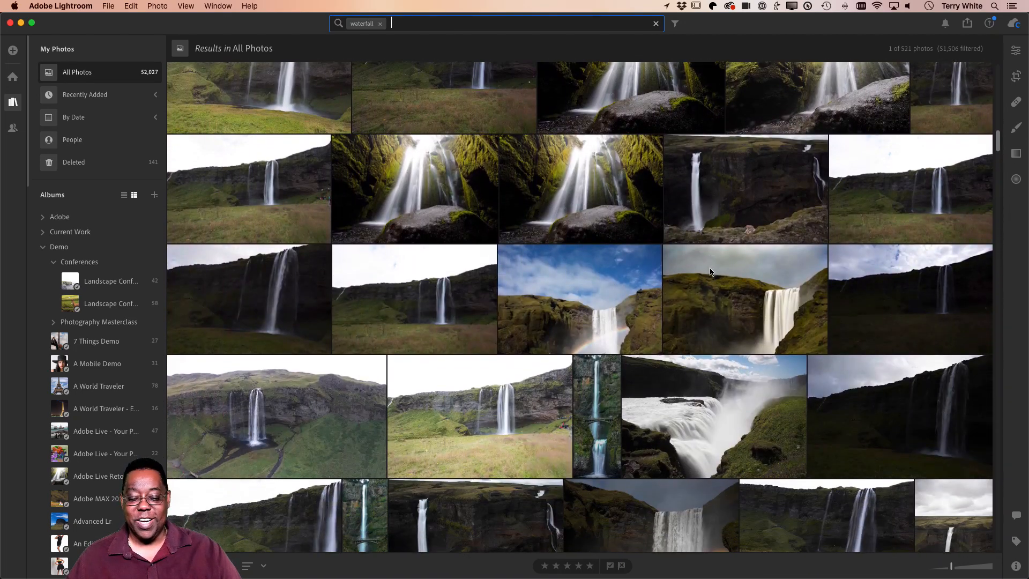
pyautogui.scroll(-10, 709, 272)
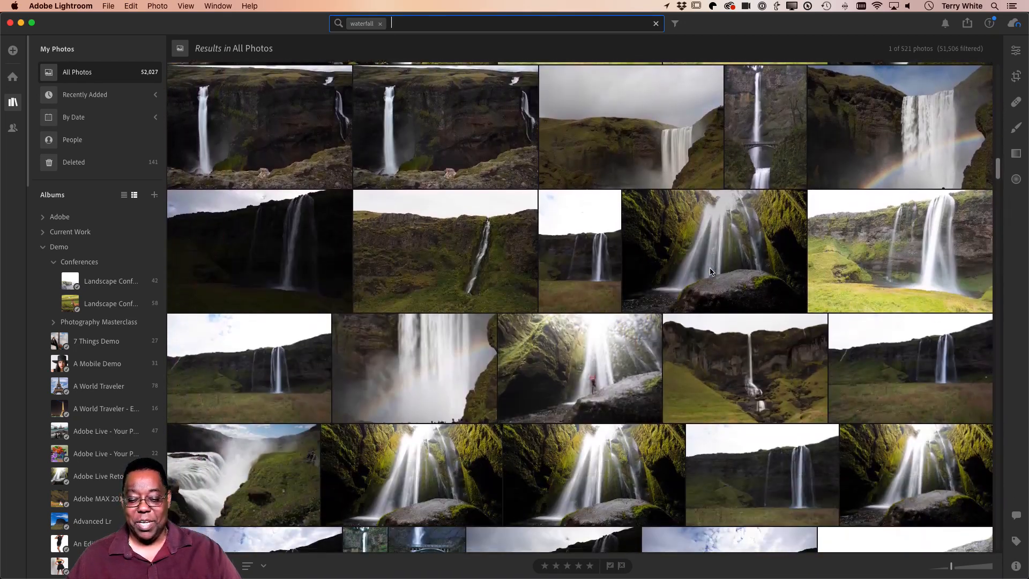
pyautogui.scroll(-1, 709, 272)
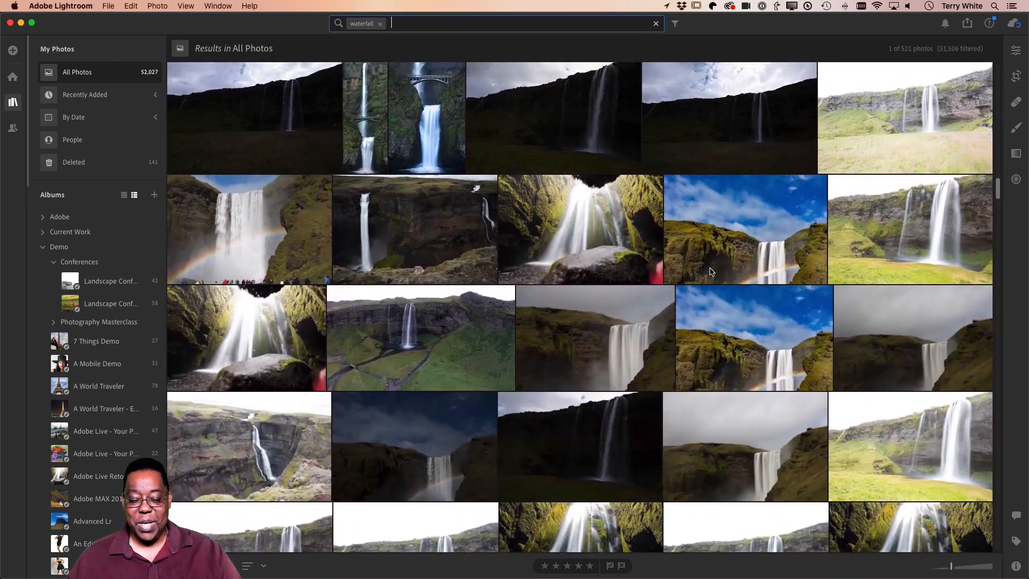
pyautogui.scroll(2, 710, 272)
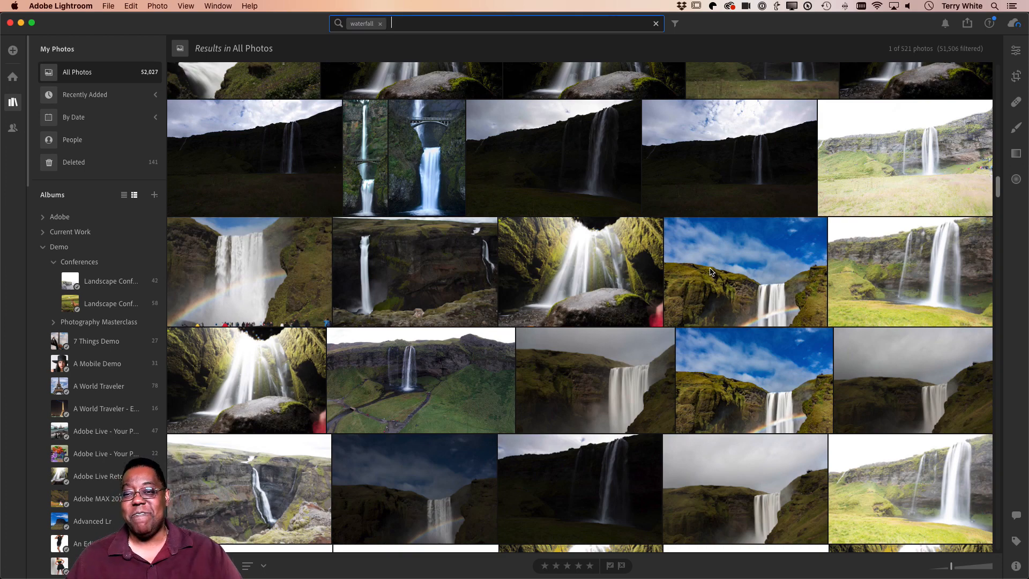
pyautogui.scroll(-10, 710, 272)
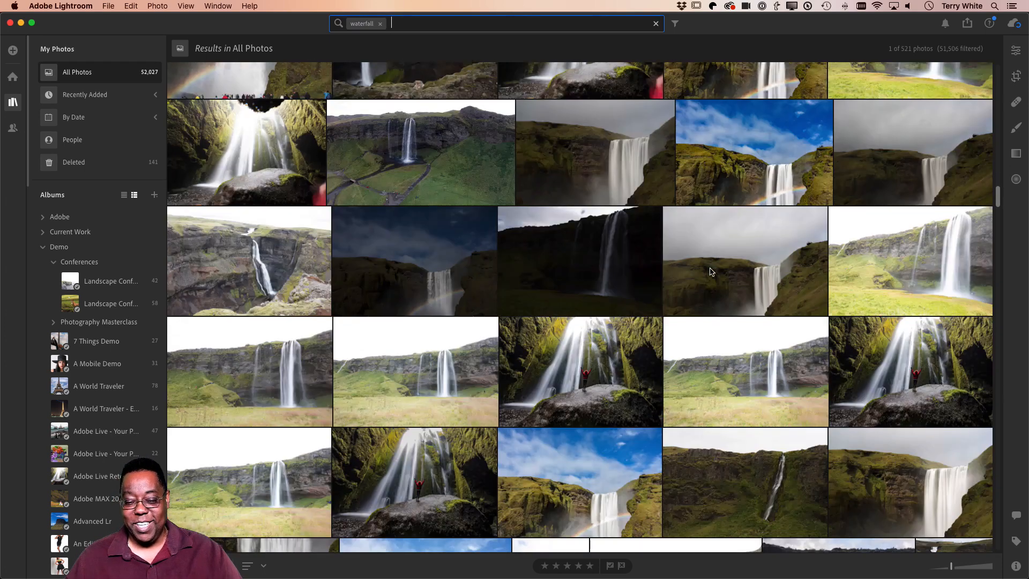
pyautogui.scroll(-5, 709, 271)
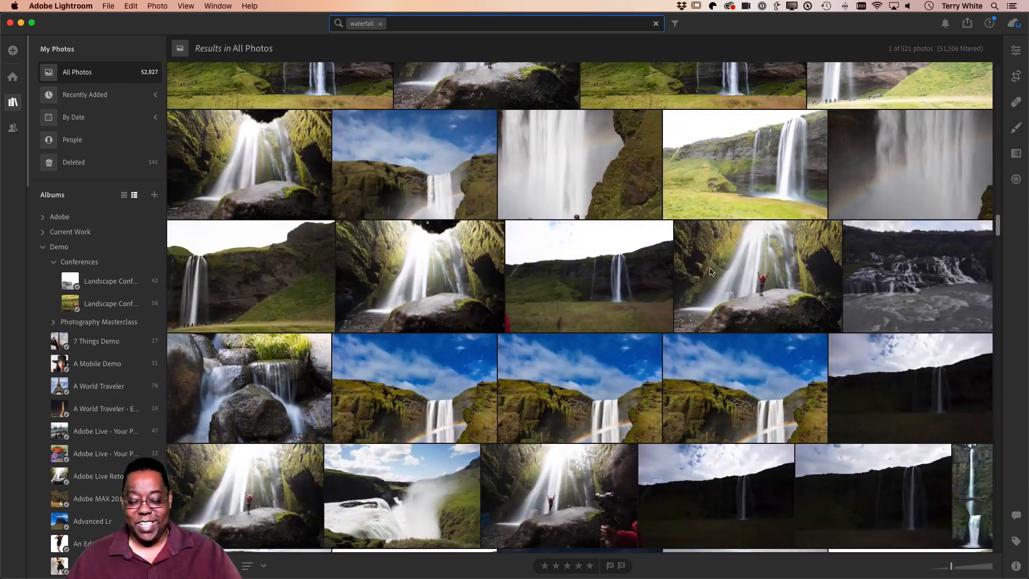
pyautogui.scroll(10, 709, 272)
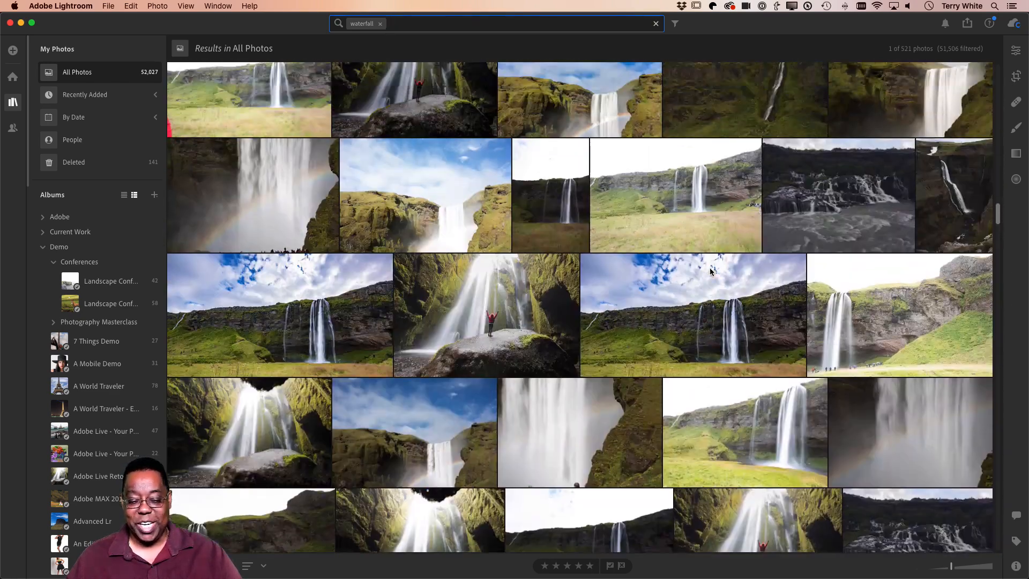
pyautogui.scroll(-10, 709, 272)
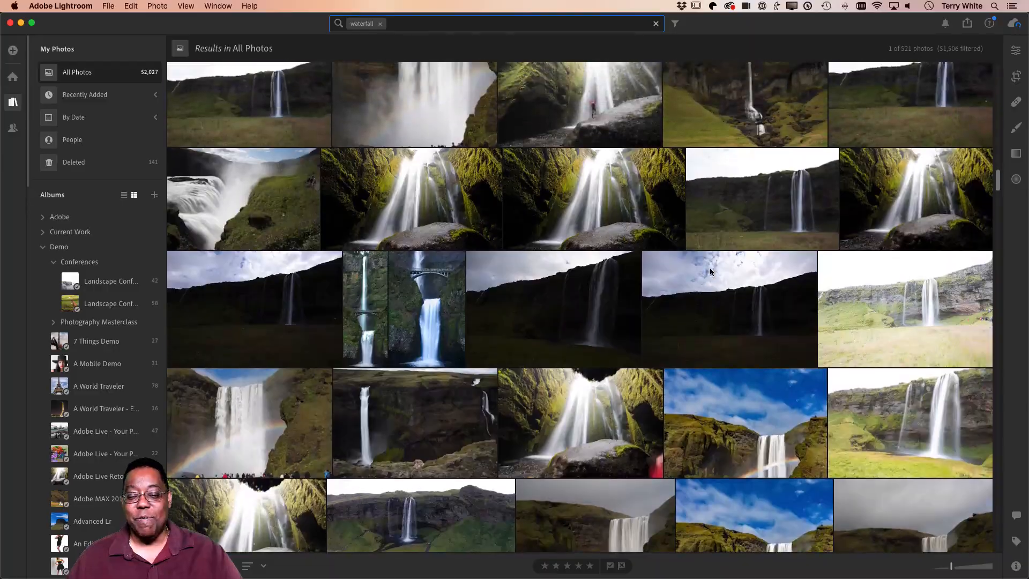
pyautogui.scroll(10, 709, 272)
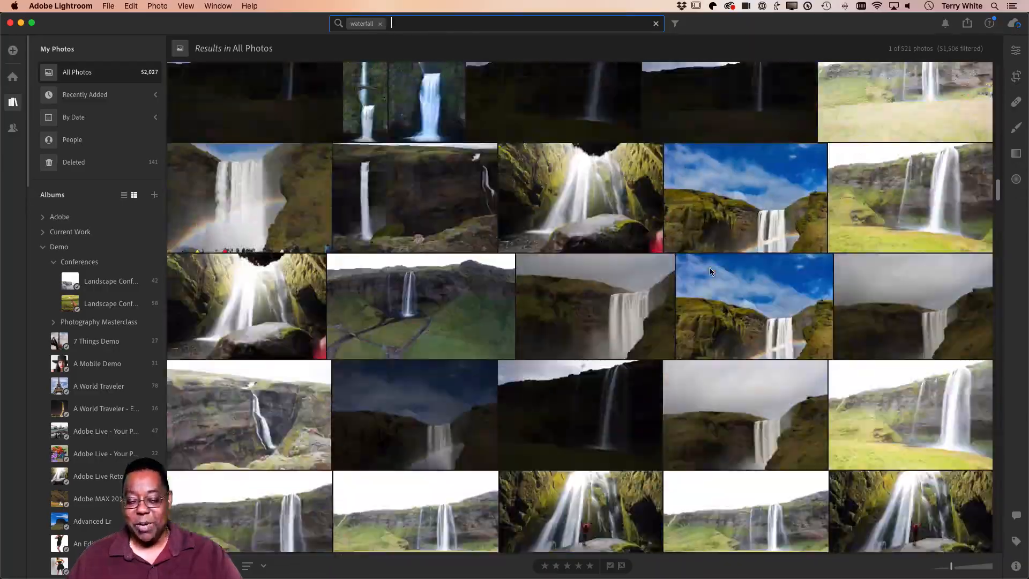
pyautogui.scroll(8, 709, 271)
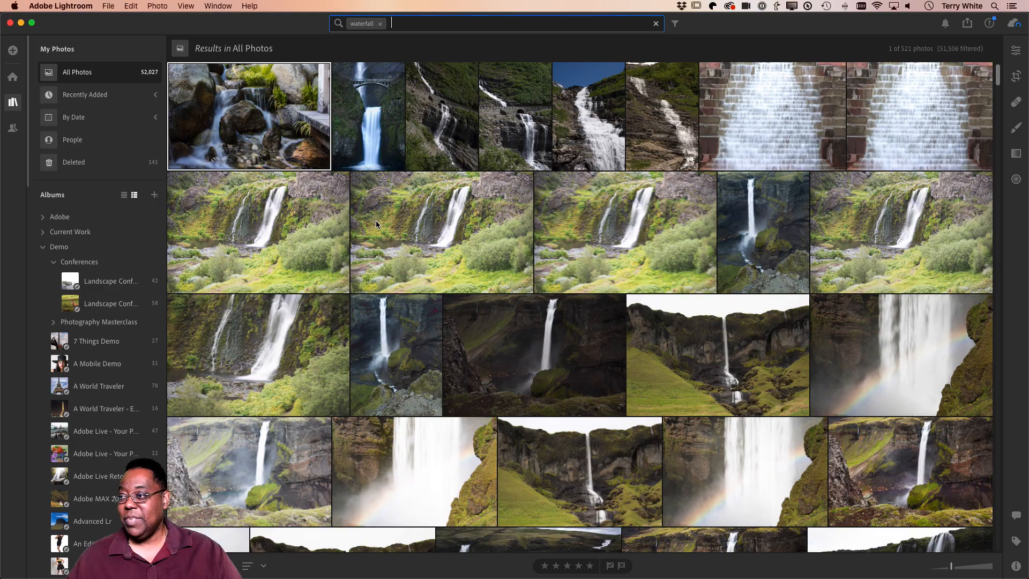
# - Switch back to Lightroom Classic and open Iceland-2016-0205 in Loupe view at 1:1 magnification
pyautogui.press('super+Tab')
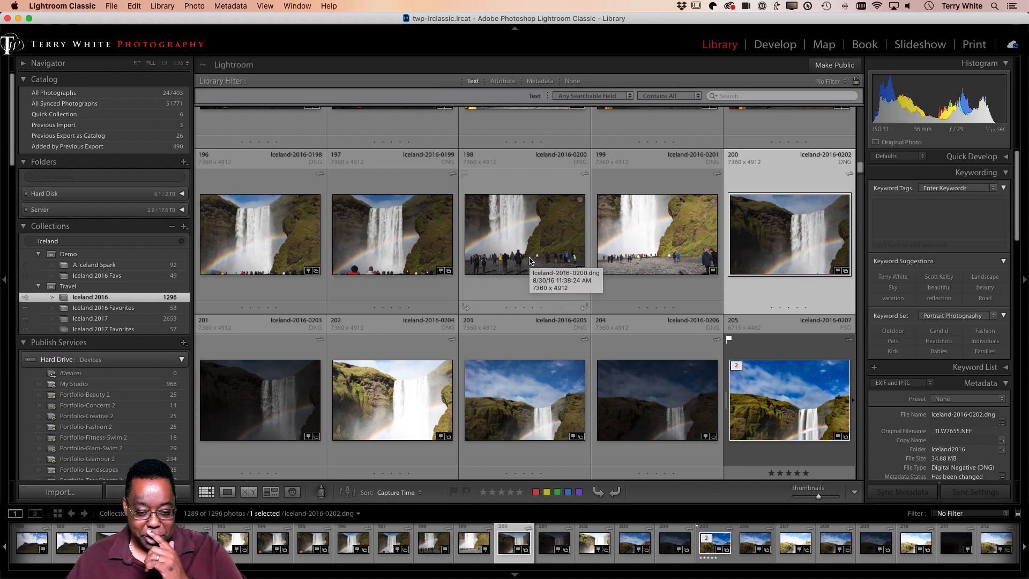
pyautogui.doubleClick(497, 384)
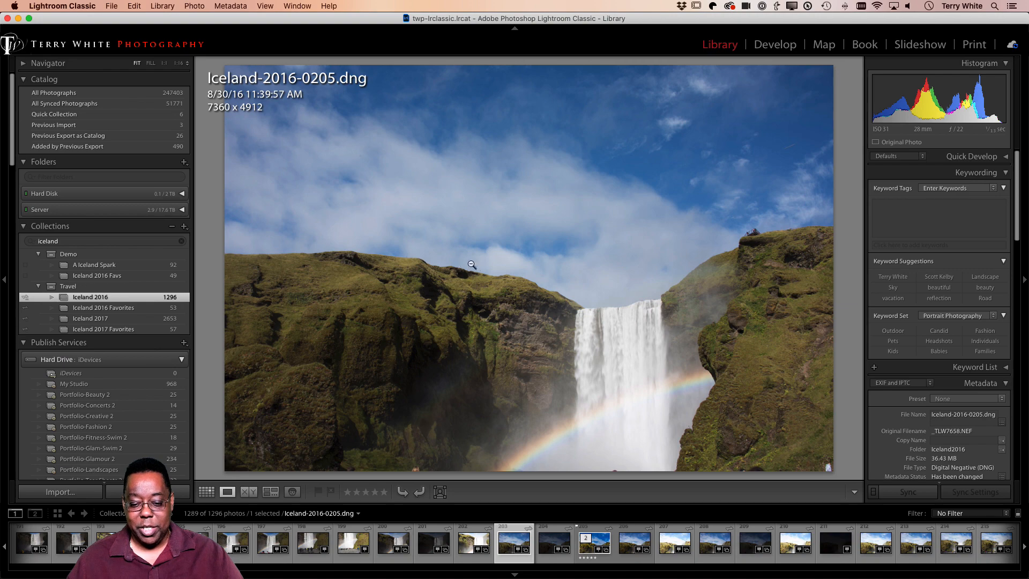
pyautogui.click(164, 64)
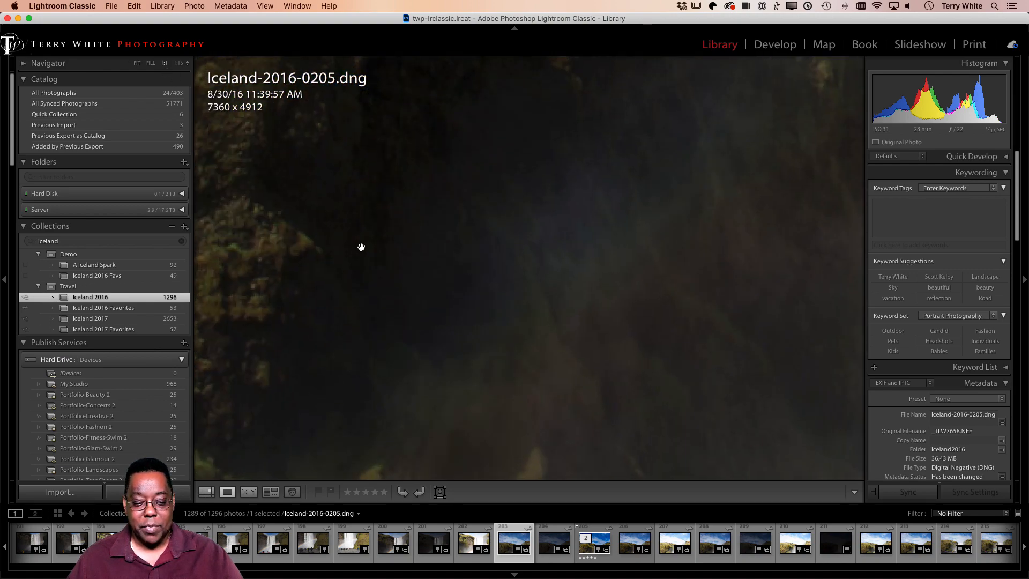
# - Examine the details of the dark, plant-covered hillside of Iceland-2016-0205 at 1:1
pyautogui.moveTo(361, 247); pyautogui.dragTo(818, 366)
pyautogui.moveTo(376, 311); pyautogui.dragTo(613, 288)
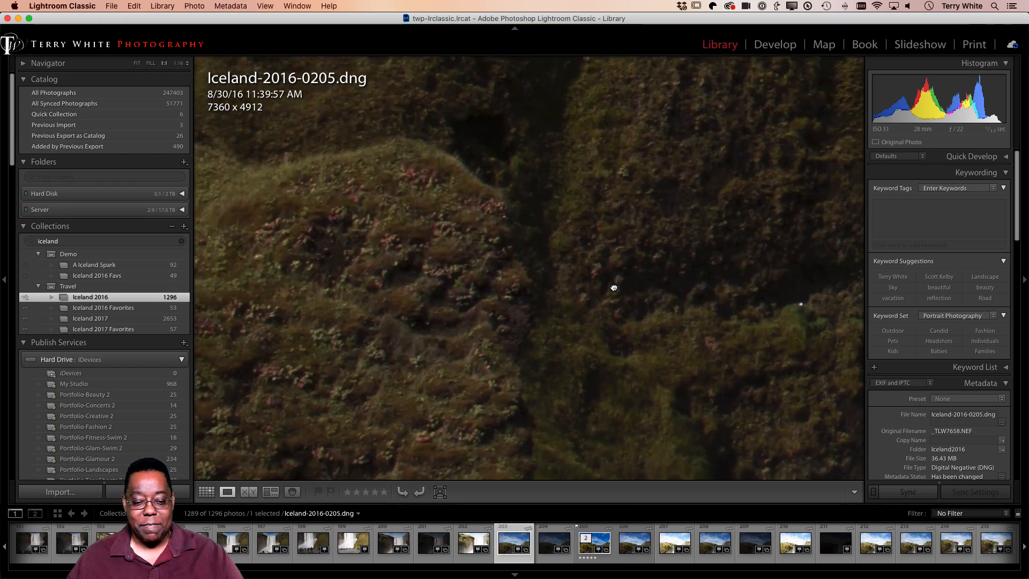
pyautogui.moveTo(333, 311); pyautogui.dragTo(575, 292)
pyautogui.moveTo(366, 305); pyautogui.dragTo(444, 315)
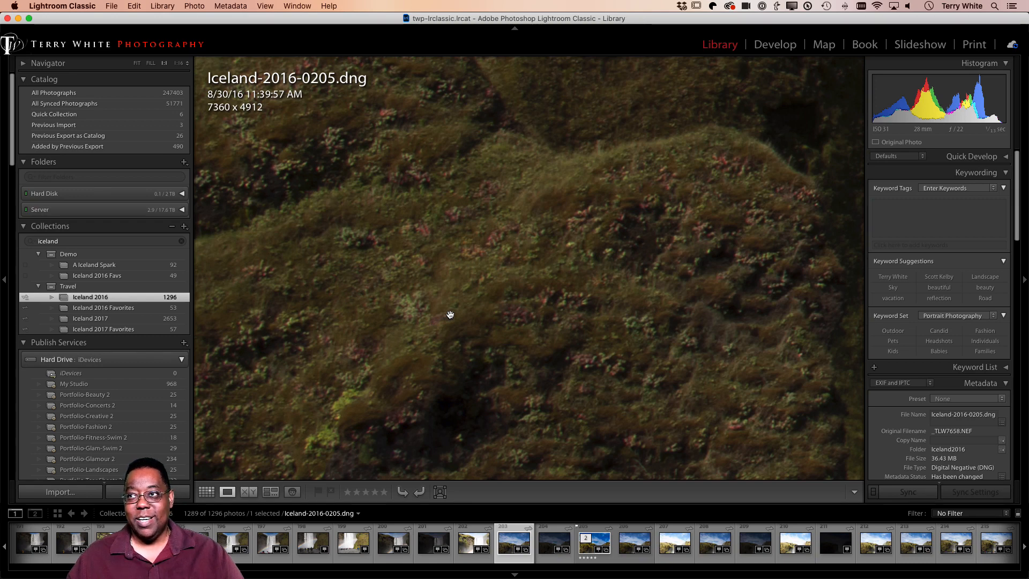
pyautogui.moveTo(572, 282); pyautogui.dragTo(321, 294)
pyautogui.moveTo(636, 288); pyautogui.dragTo(471, 310)
pyautogui.moveTo(666, 321); pyautogui.dragTo(588, 242)
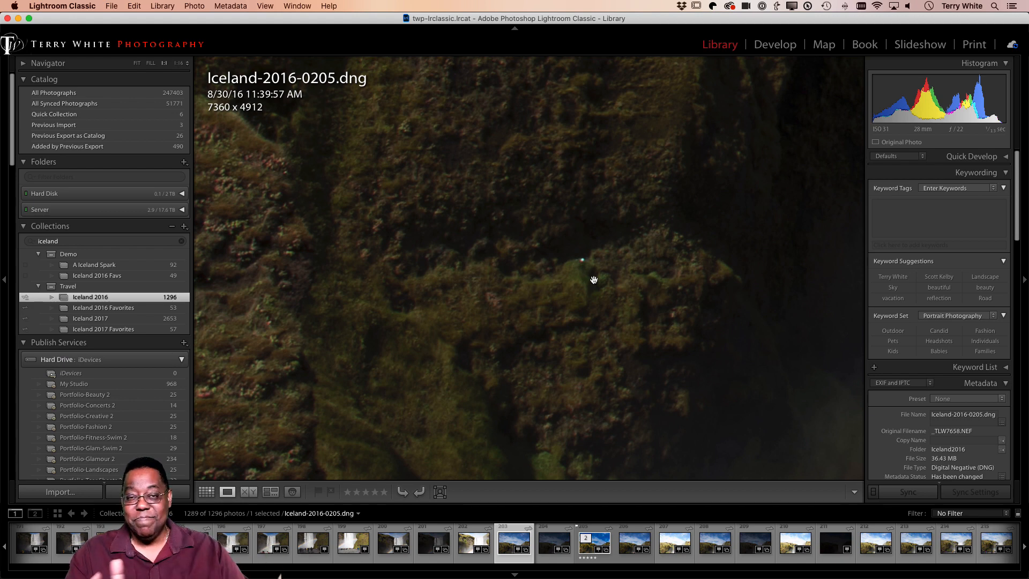
# - Expand the Navigator and use its preview to move the 1:1 view to the rainbow in front of the waterfall
pyautogui.click(23, 64)
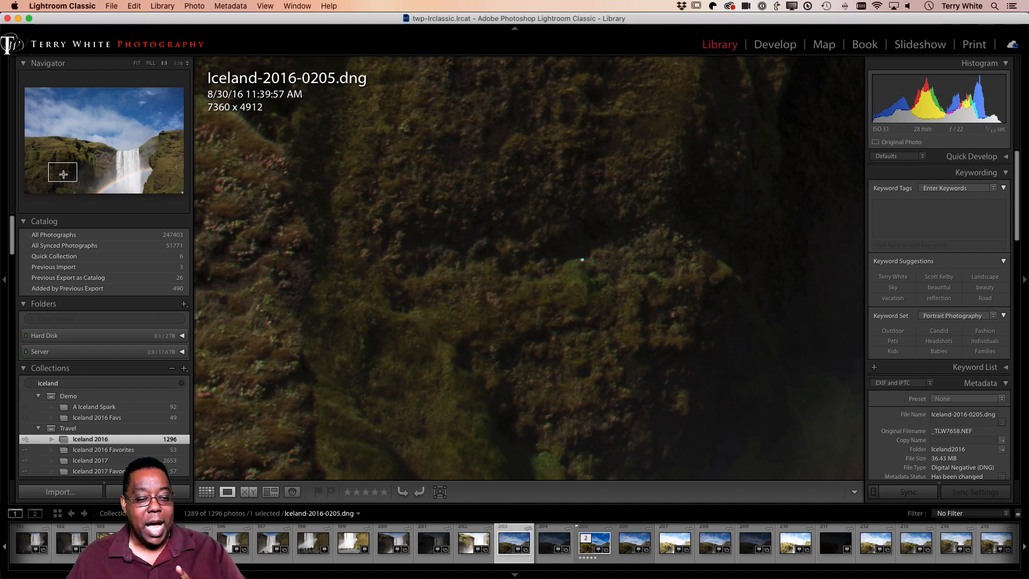
pyautogui.moveTo(63, 175); pyautogui.dragTo(117, 179)
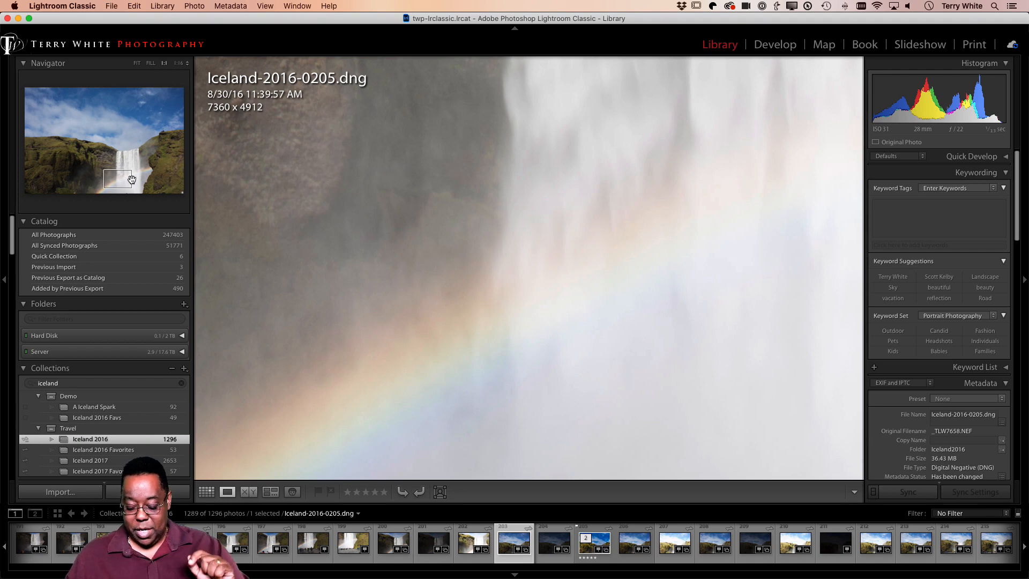
# - Jump to the upper-left corner of Iceland-2016-0205 and inspect the first two columns at 1:1, from sky to hillside
pyautogui.press('Home')
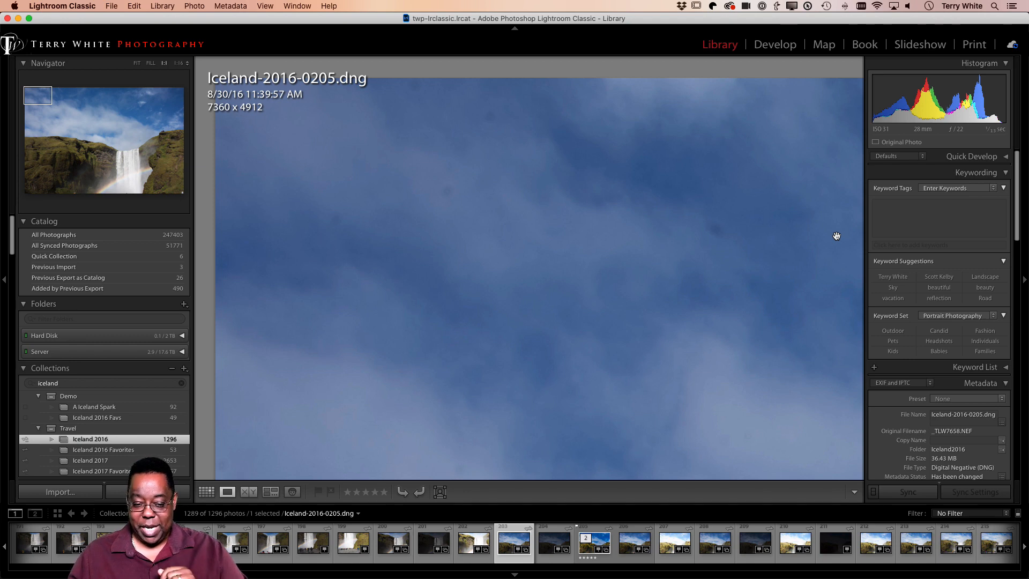
pyautogui.scroll(-5, 836, 236)
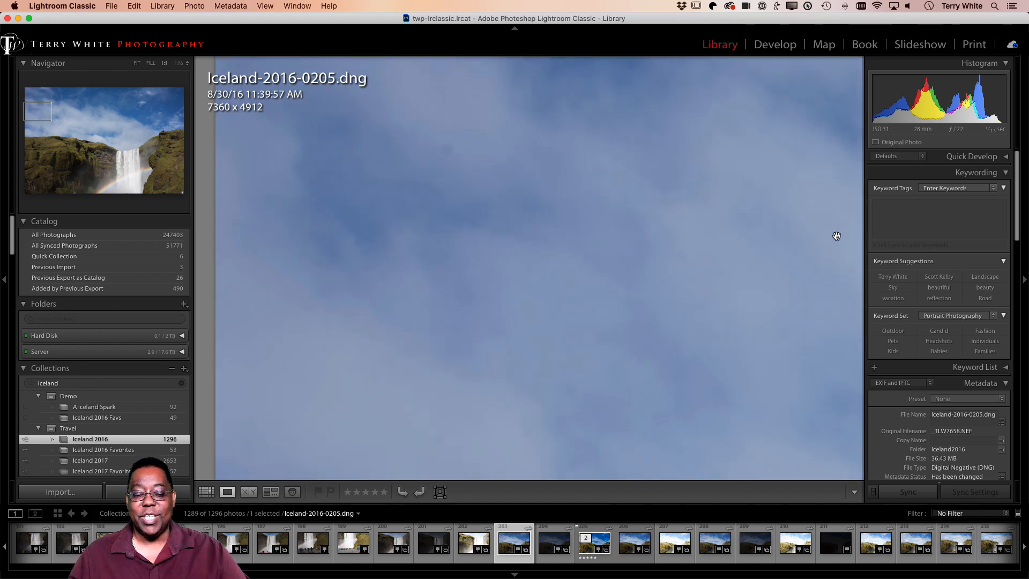
pyautogui.scroll(-10, 837, 235)
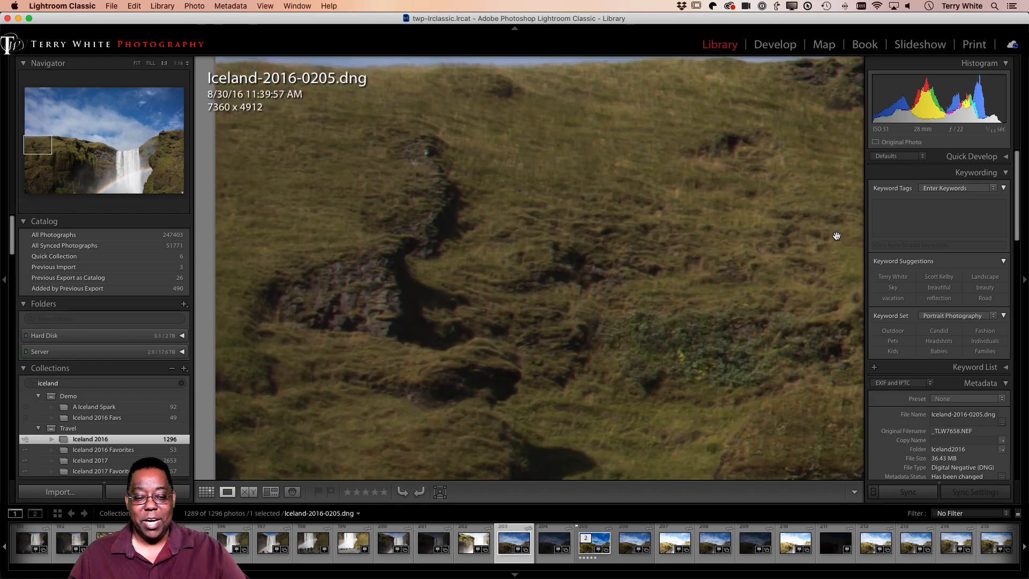
pyautogui.scroll(-3, 836, 236)
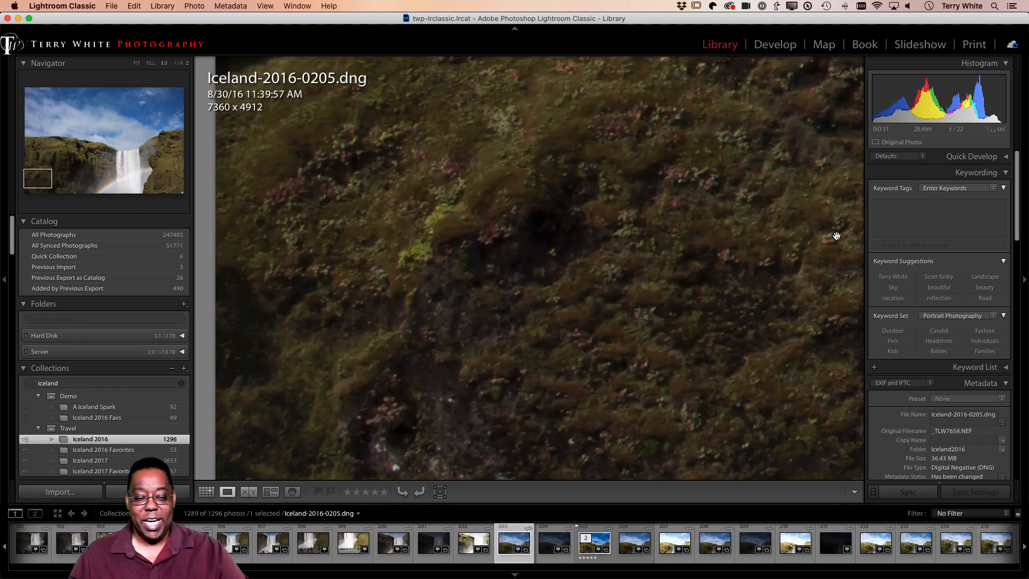
pyautogui.scroll(-3, 836, 236)
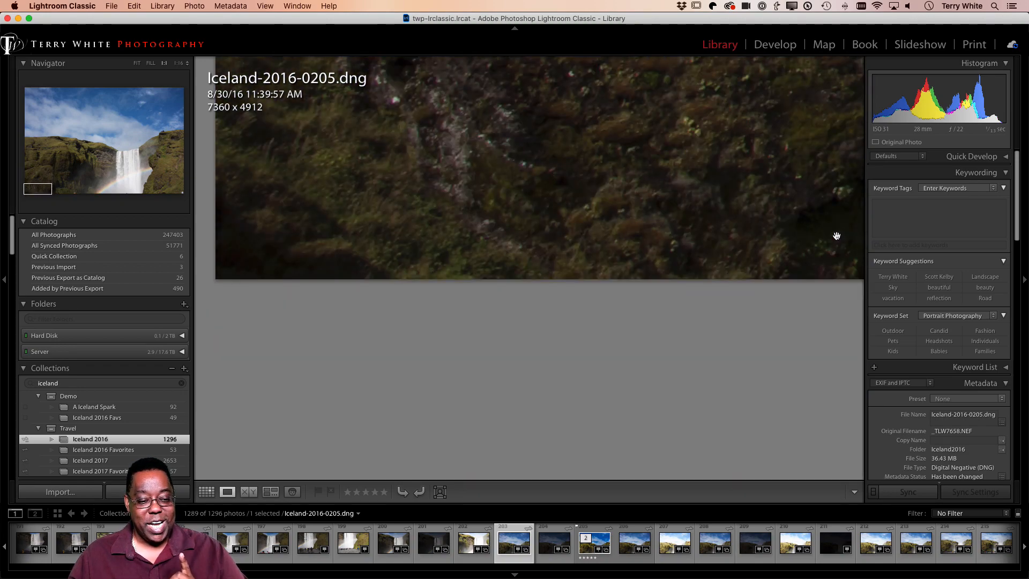
pyautogui.press('pagedown')
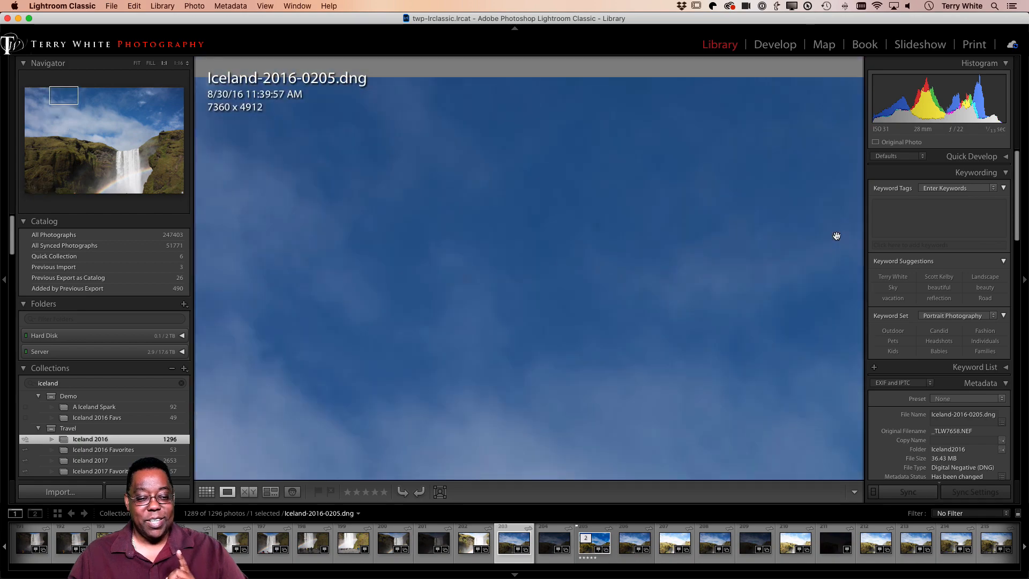
pyautogui.scroll(-5, 836, 236)
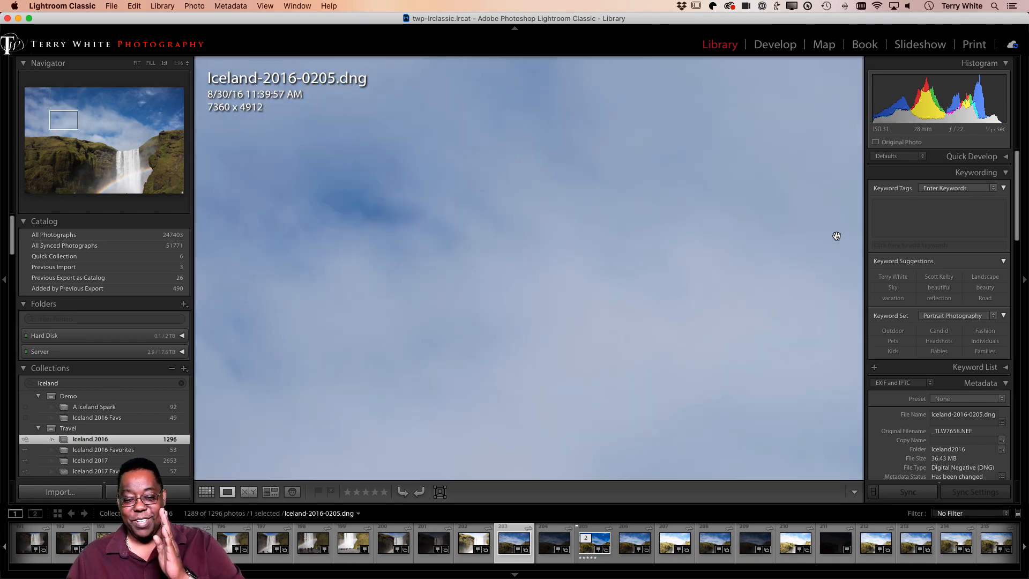
pyautogui.scroll(-10, 836, 236)
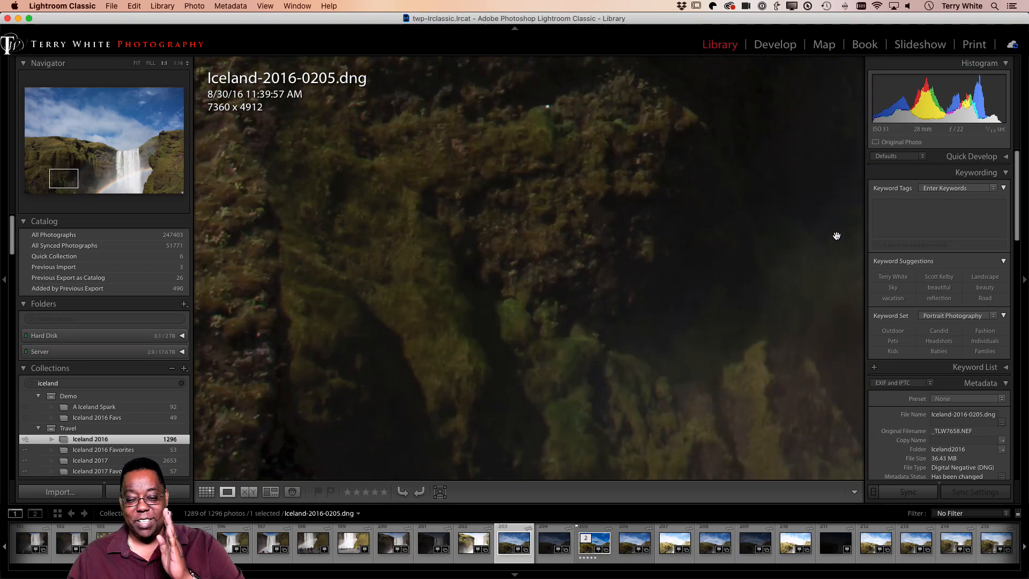
pyautogui.press('pagedown')
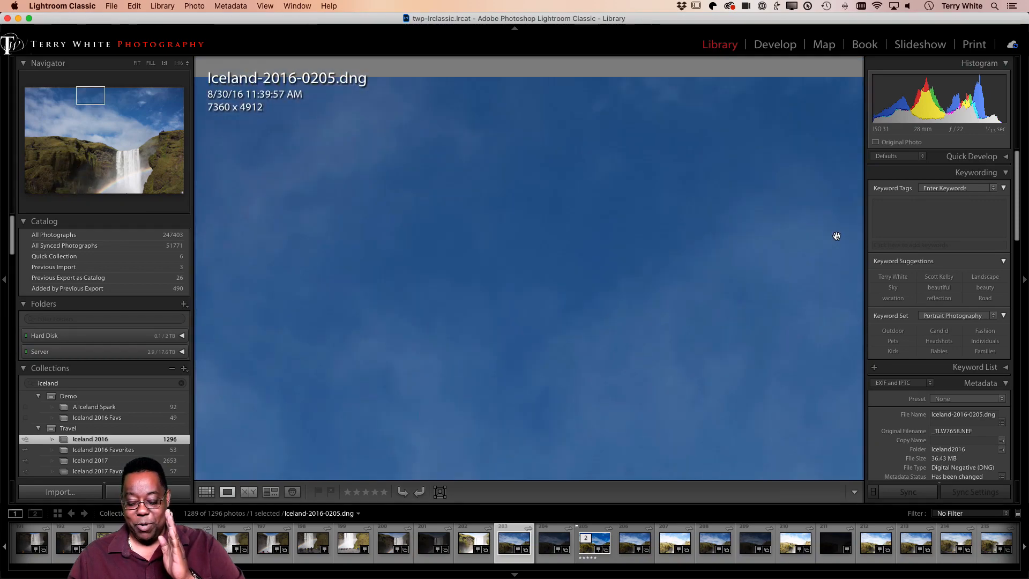
pyautogui.press('pageup')
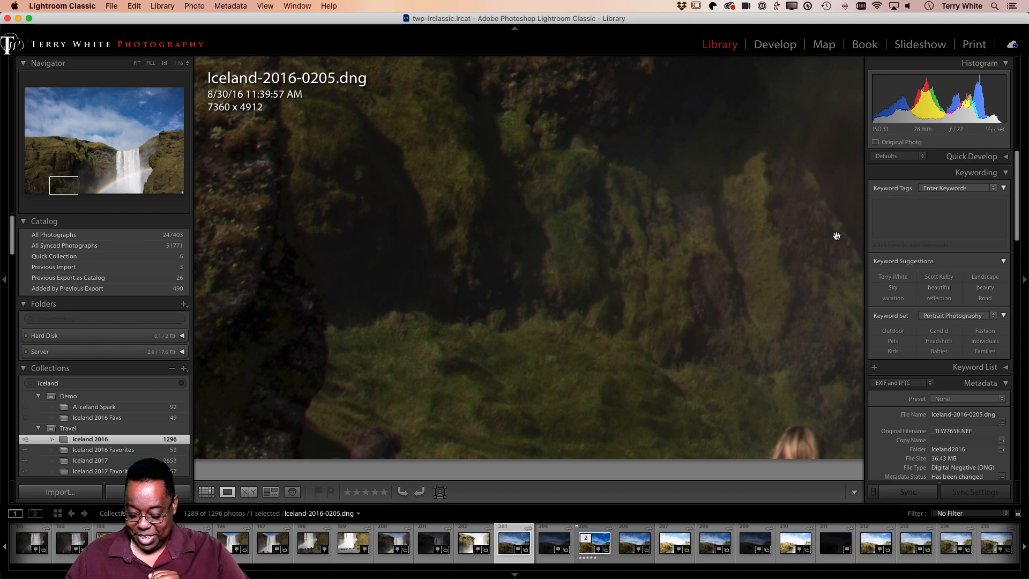
# - Inspect the next two columns of the photo at 1:1, from the sky down to the dark cliff and the rainbow
pyautogui.press('pagedown')
pyautogui.press('pagedown')
pyautogui.press('pagedown')
pyautogui.press('pagedown')
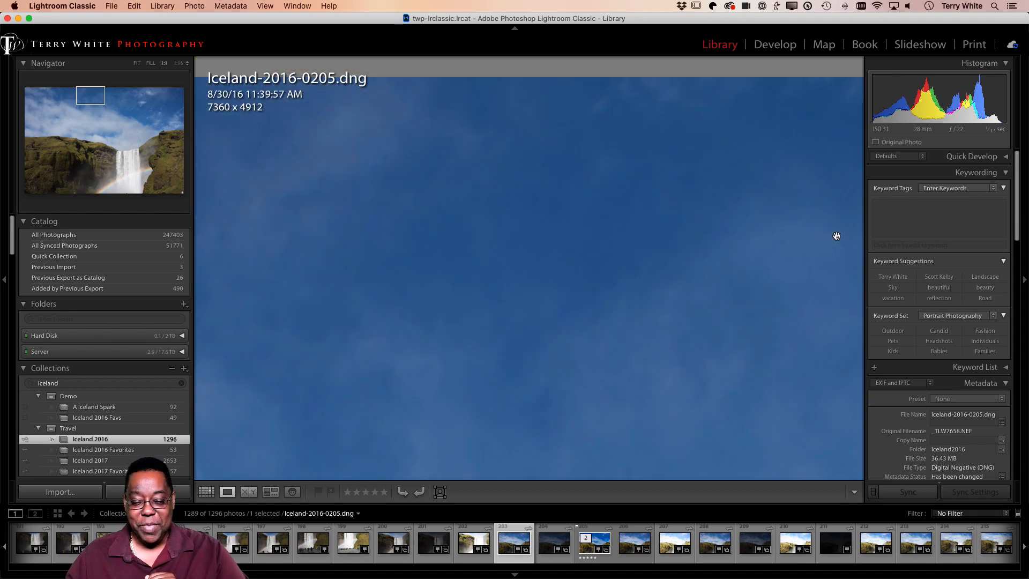
pyautogui.press('pagedown')
pyautogui.press('pagedown')
pyautogui.press('pagedown')
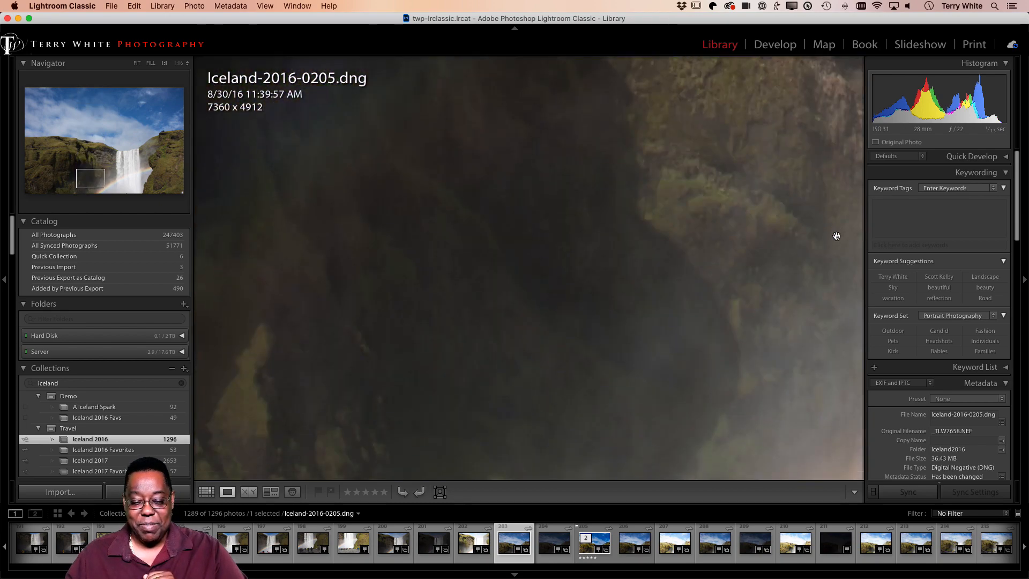
pyautogui.press('pagedown')
pyautogui.press('pagedown')
pyautogui.press('pagedown')
pyautogui.press('pagedown')
pyautogui.press('pagedown')
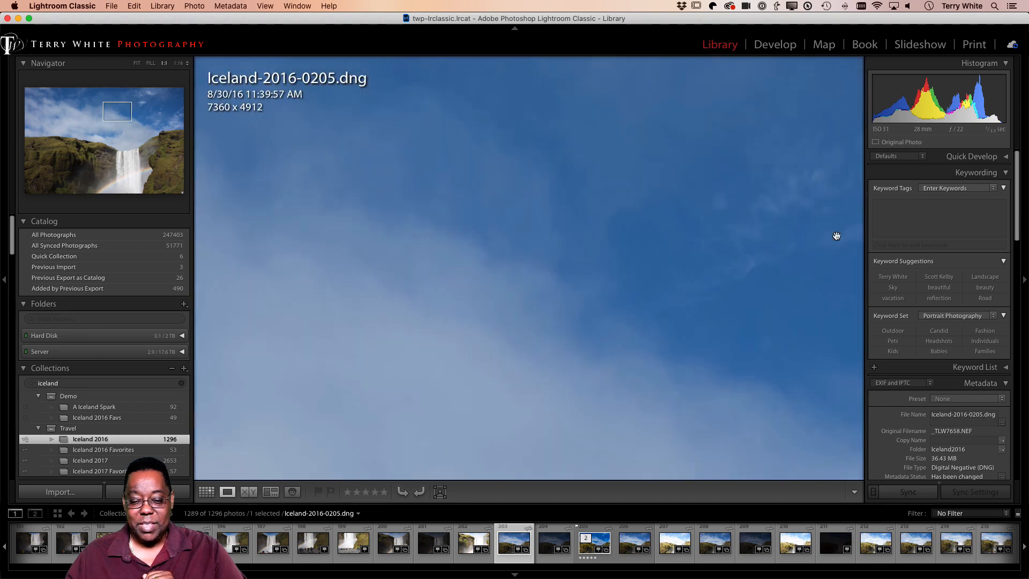
pyautogui.press('pagedown')
pyautogui.press('pagedown')
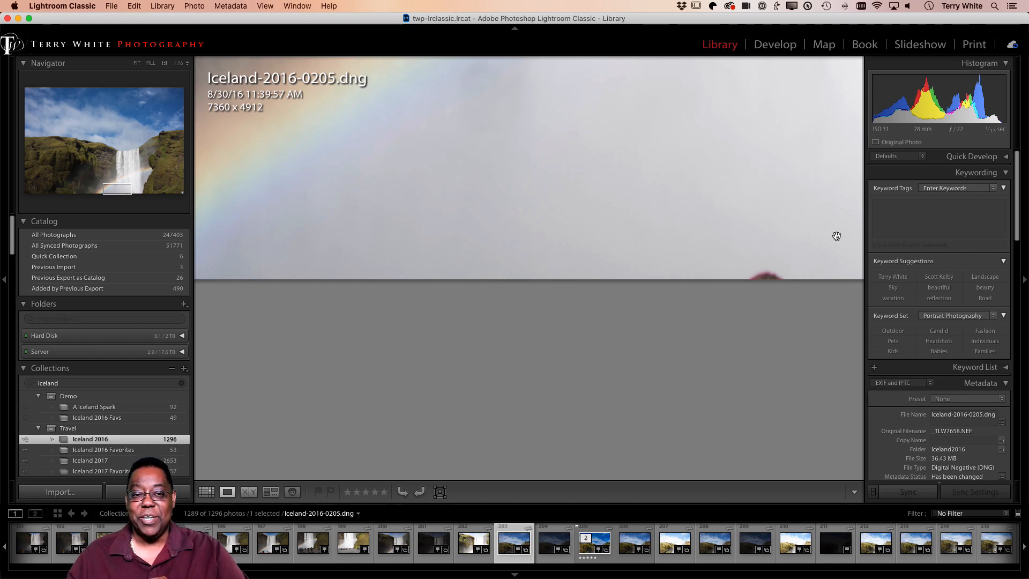
# - Inspect the sky, waterfall crest and rocky slope to the right of the waterfall at 1:1, down to the heads along the lower edge
pyautogui.press('pagedown')
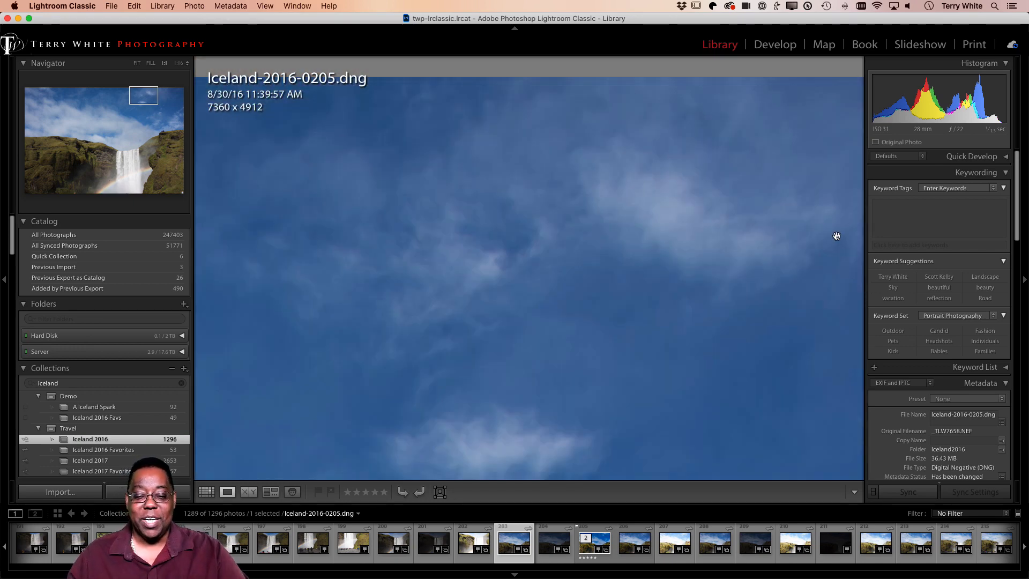
pyautogui.scroll(-10, 837, 235)
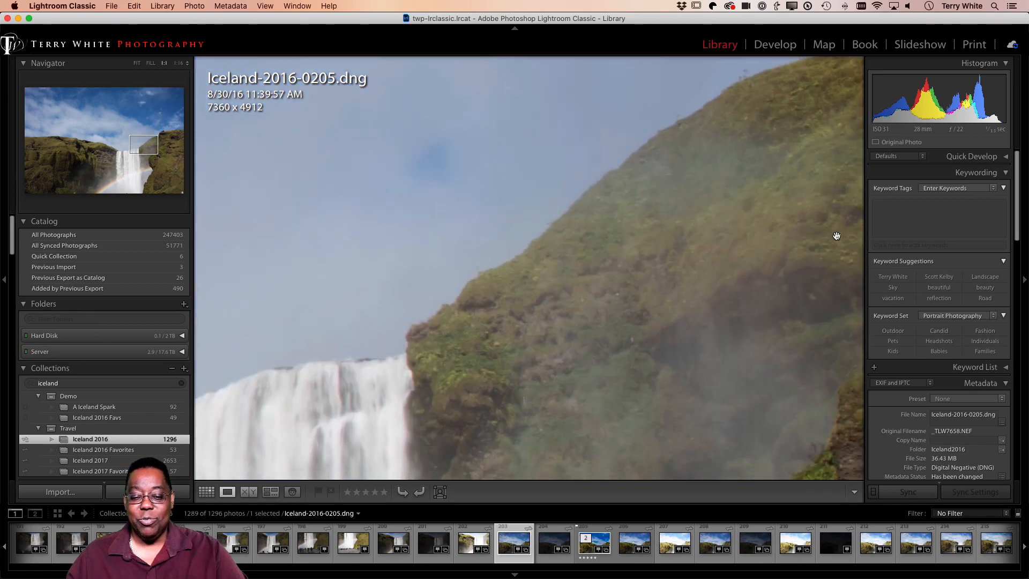
pyautogui.press('pagedown')
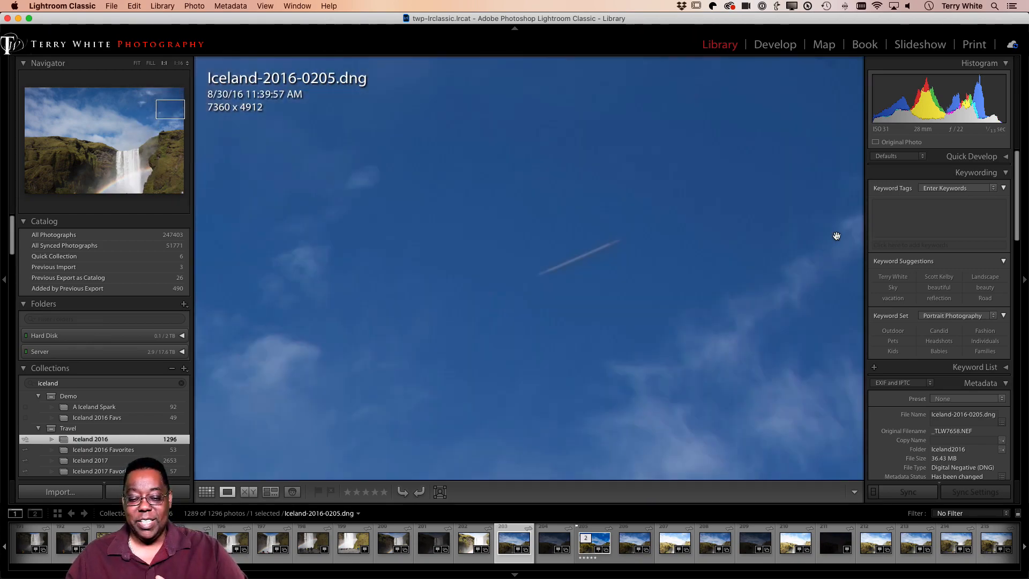
pyautogui.scroll(-10, 836, 236)
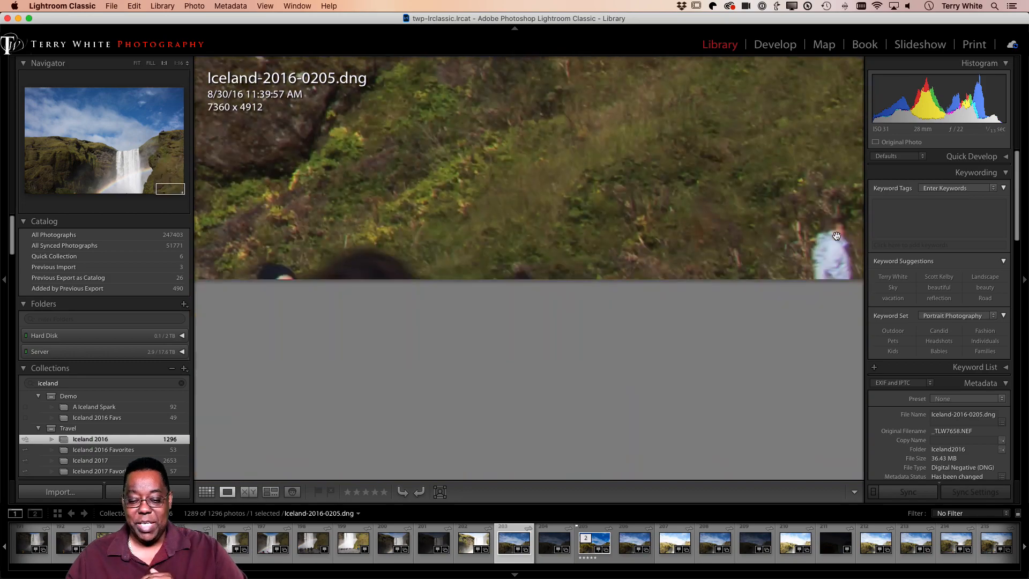
pyautogui.press('pagedown')
pyautogui.press('pageup')
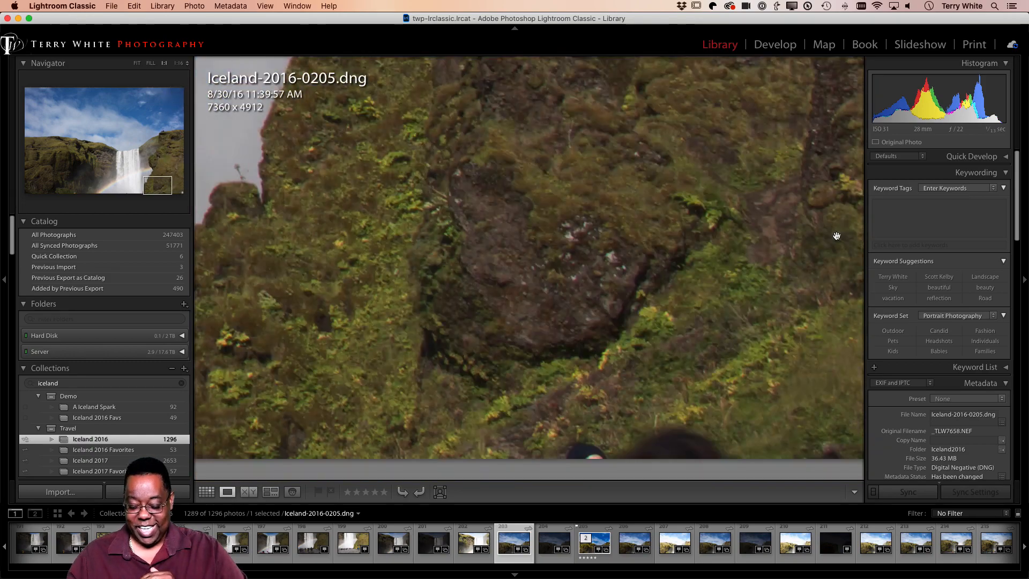
pyautogui.press('pagedown')
pyautogui.press('pageup')
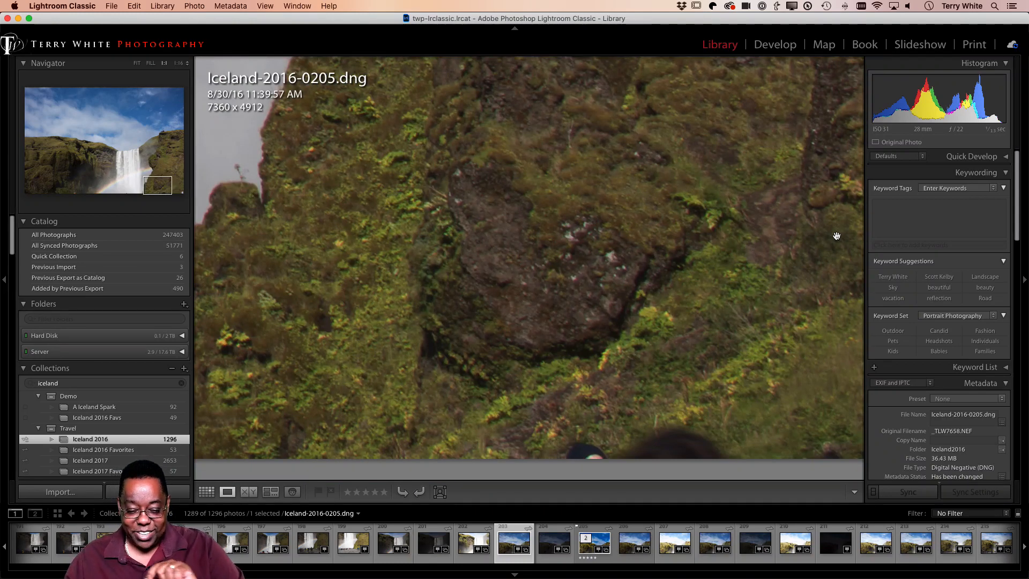
# - Inspect the final strip along the photo's right edge at 1:1, down to the person in the light jacket
pyautogui.press('pagedown')
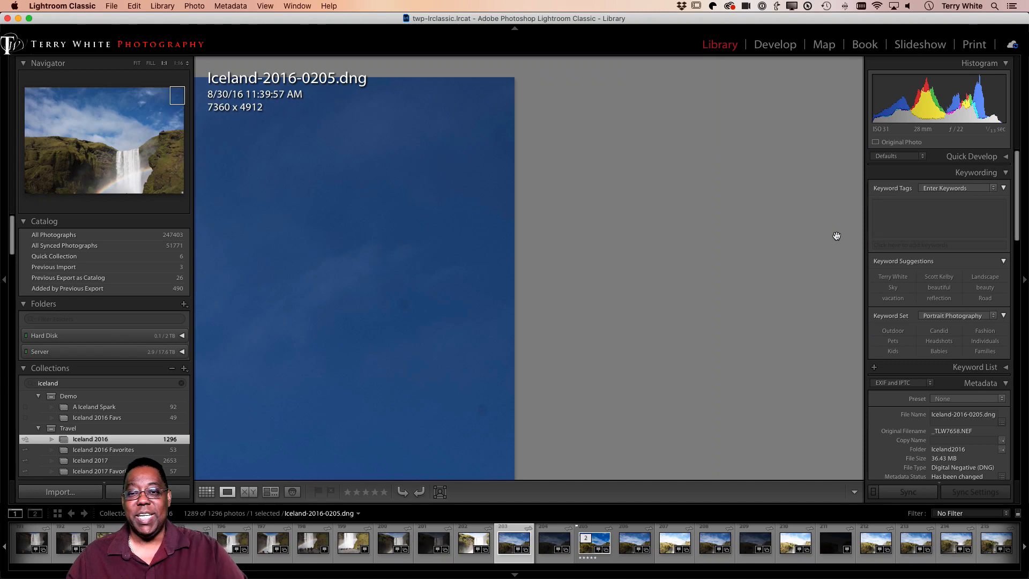
pyautogui.press('pagedown')
pyautogui.press('pagedown')
pyautogui.press('pagedown')
pyautogui.press('pagedown')
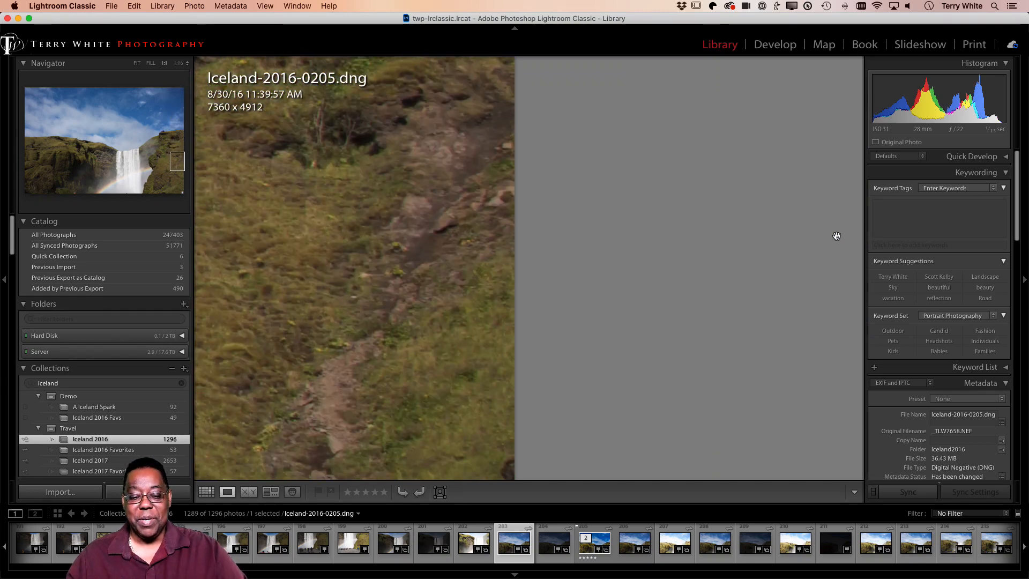
pyautogui.press('pagedown')
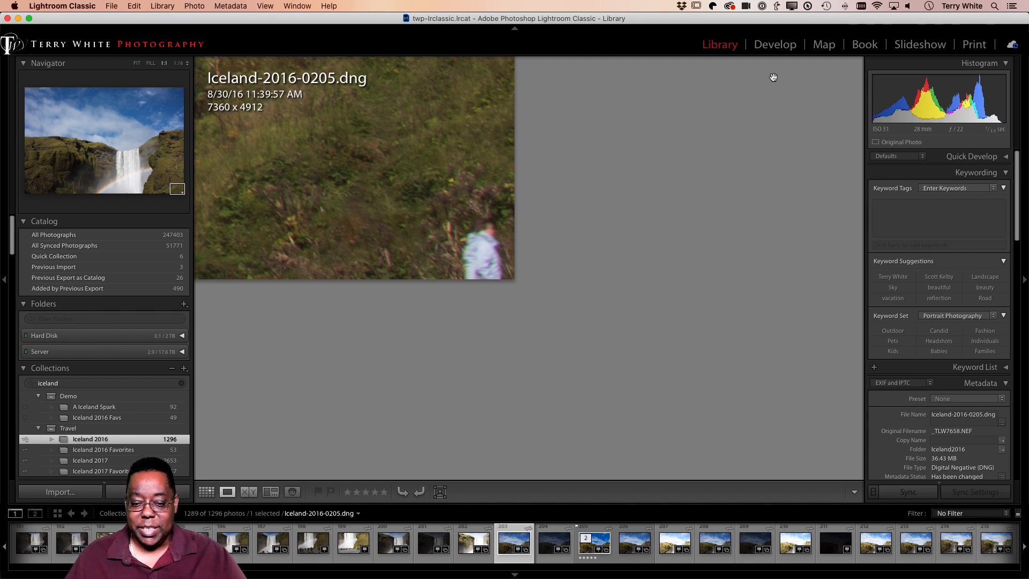
# - Open the photo in the Develop module, activate the Radial Filter and raise the photo's rating to four stars
pyautogui.click(772, 45)
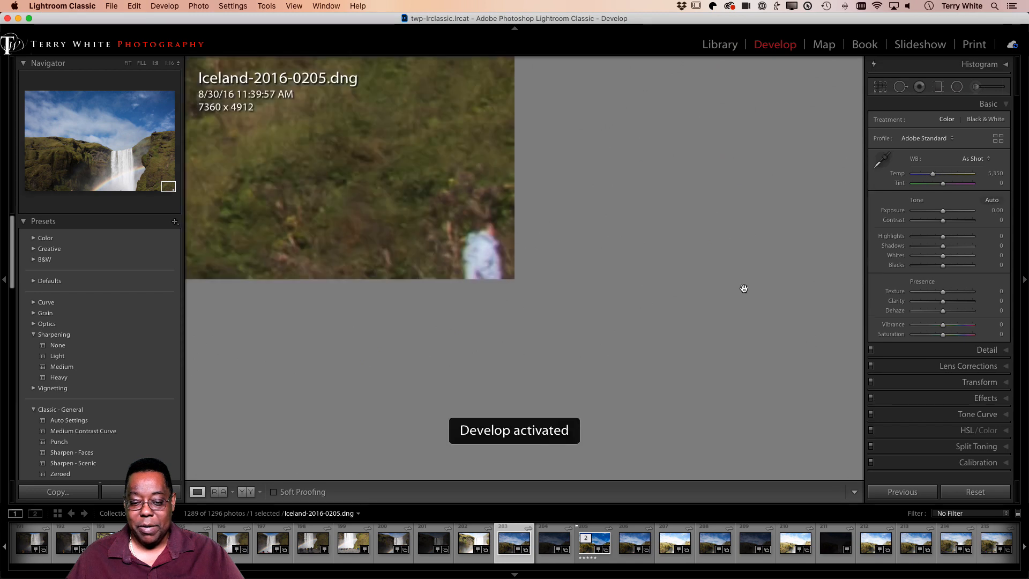
pyautogui.click(956, 86)
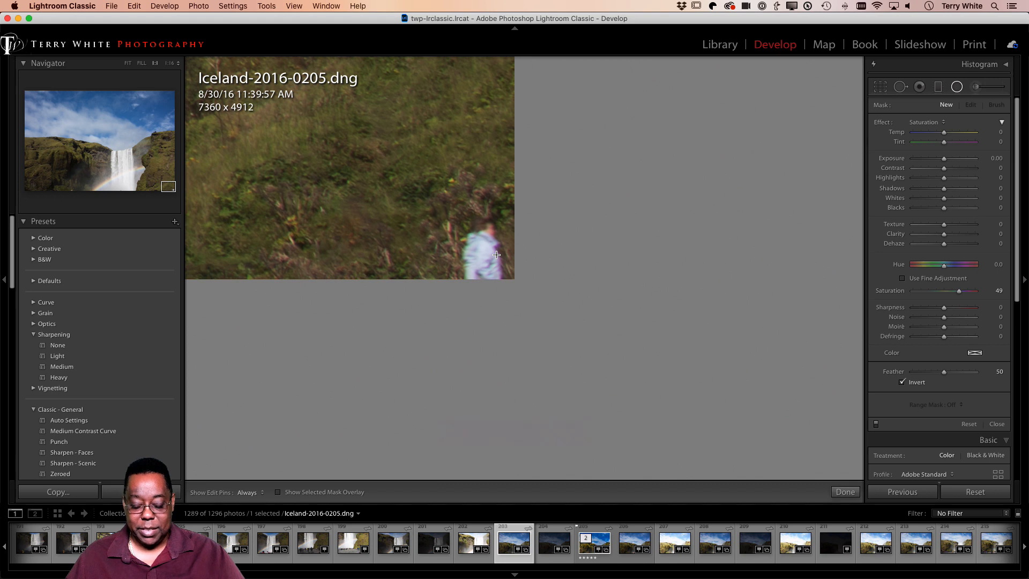
pyautogui.press(']')
pyautogui.press(']')
pyautogui.press(']')
pyautogui.press(']')
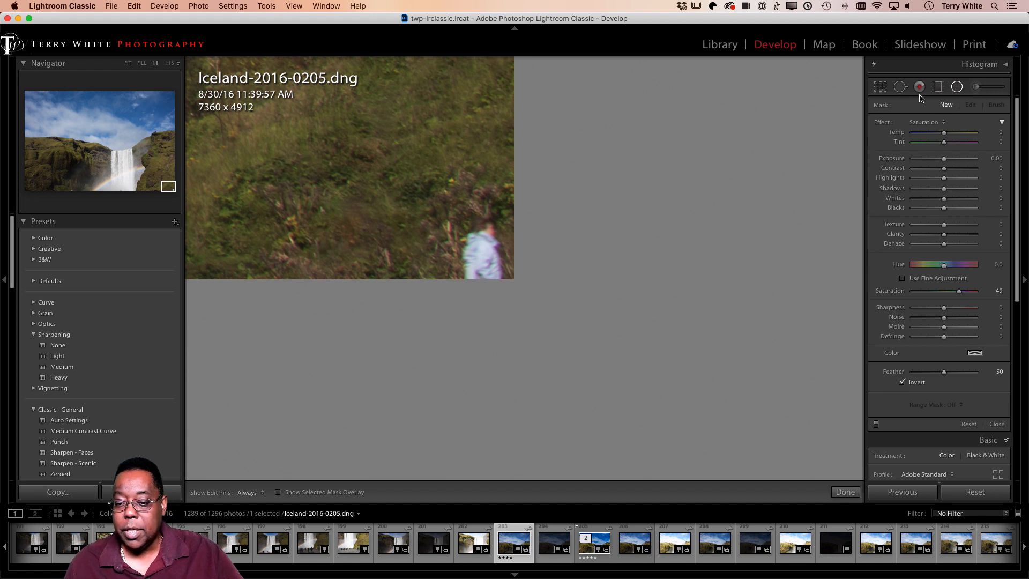
# - Clone out the person in the light jacket in the photo's lower-right corner using Spot Removal with brush size 31
pyautogui.click(900, 87)
pyautogui.press(']')
pyautogui.press(']')
pyautogui.press(']')
pyautogui.press(']')
pyautogui.press(']')
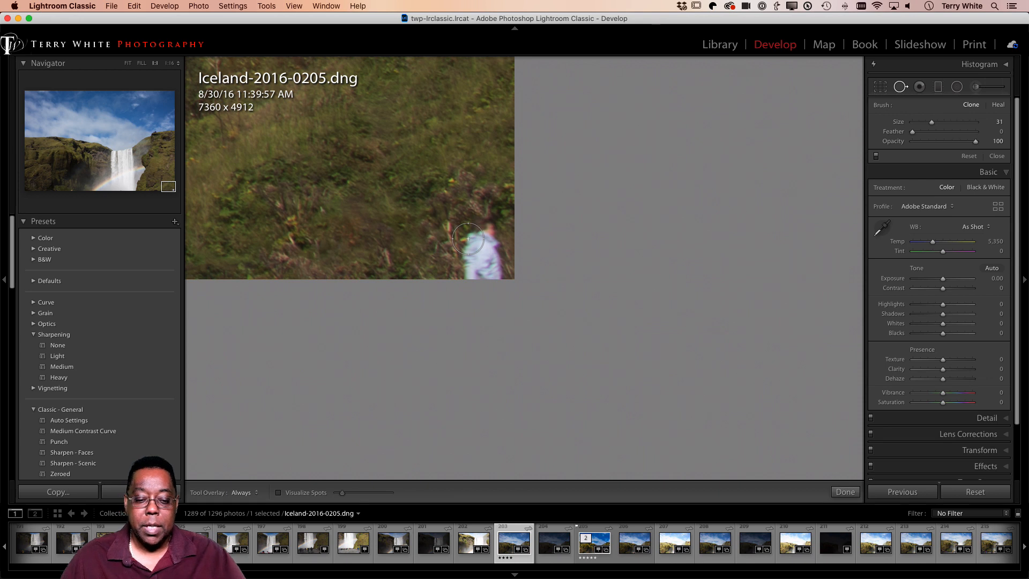
pyautogui.moveTo(467, 238)
pyautogui.mouseDown()
pyautogui.moveTo(480, 241)
pyautogui.moveTo(485, 222)
pyautogui.moveTo(463, 265)
pyautogui.moveTo(500, 268)
pyautogui.moveTo(502, 240)
pyautogui.moveTo(464, 236)
pyautogui.mouseUp()
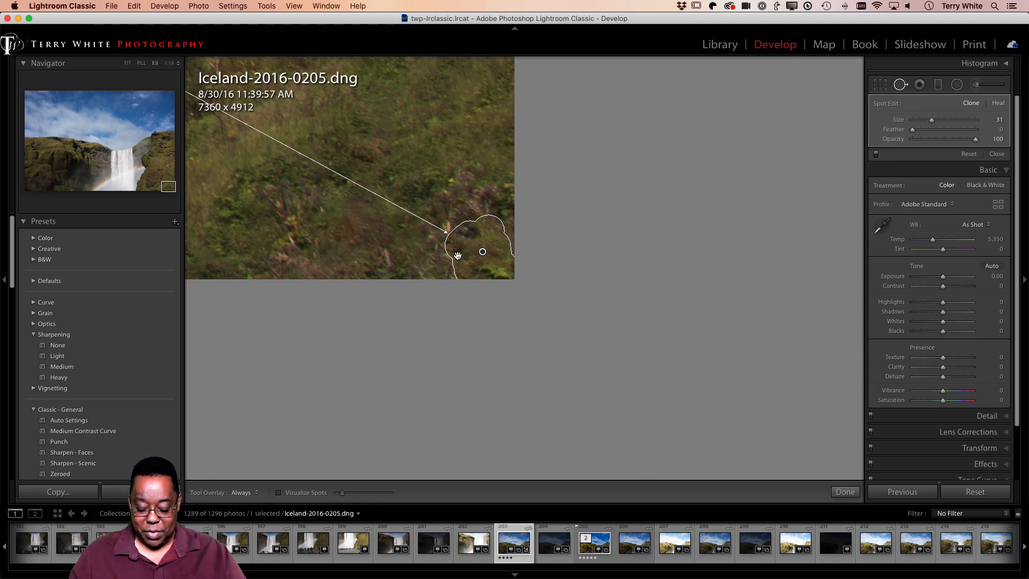
# - Cycle through alternative automatic clone sources for the lower-right spot until a matching patch of hillside covers it
pyautogui.press('/')
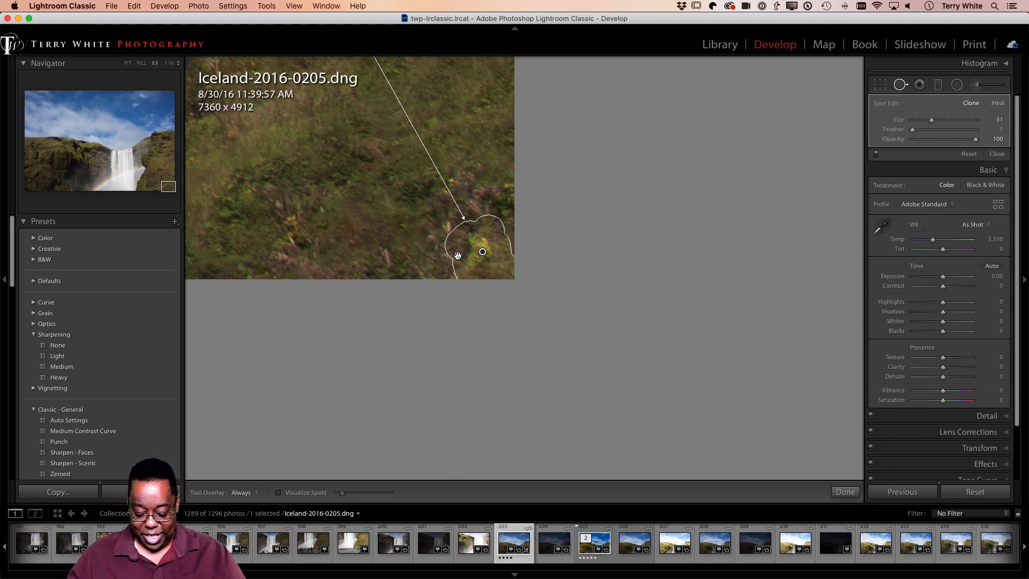
pyautogui.press('/')
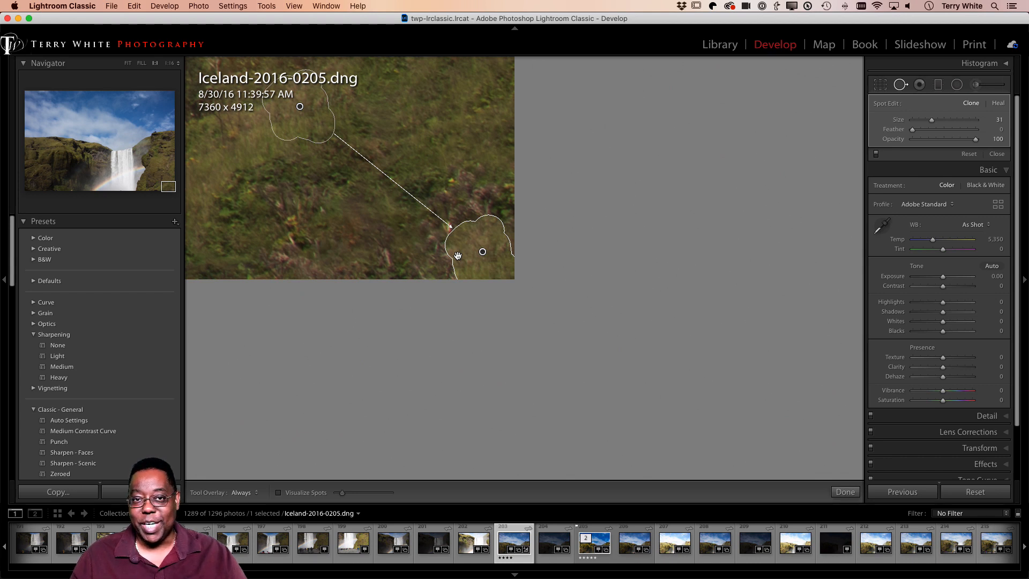
pyautogui.press('/')
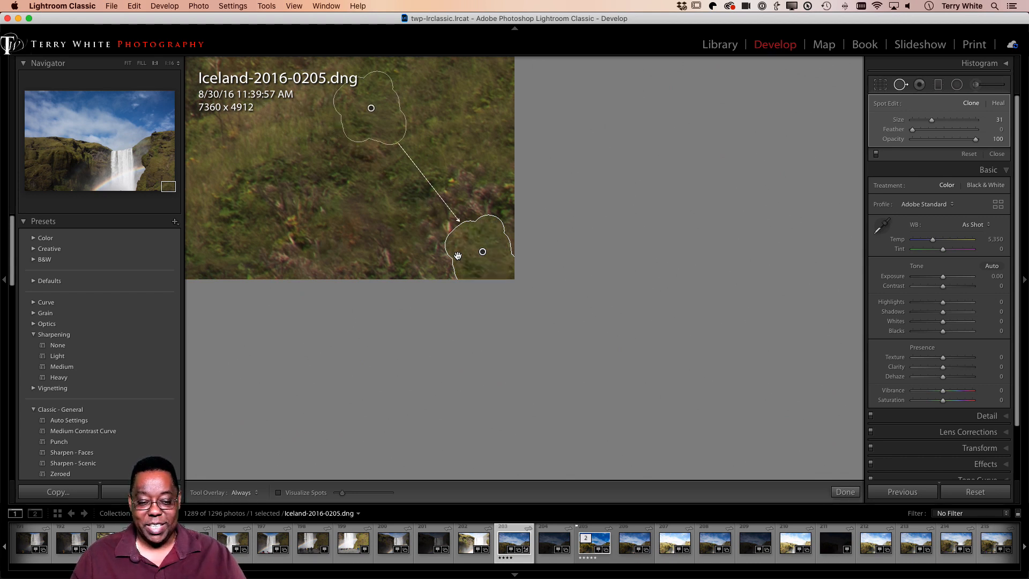
pyautogui.press('/')
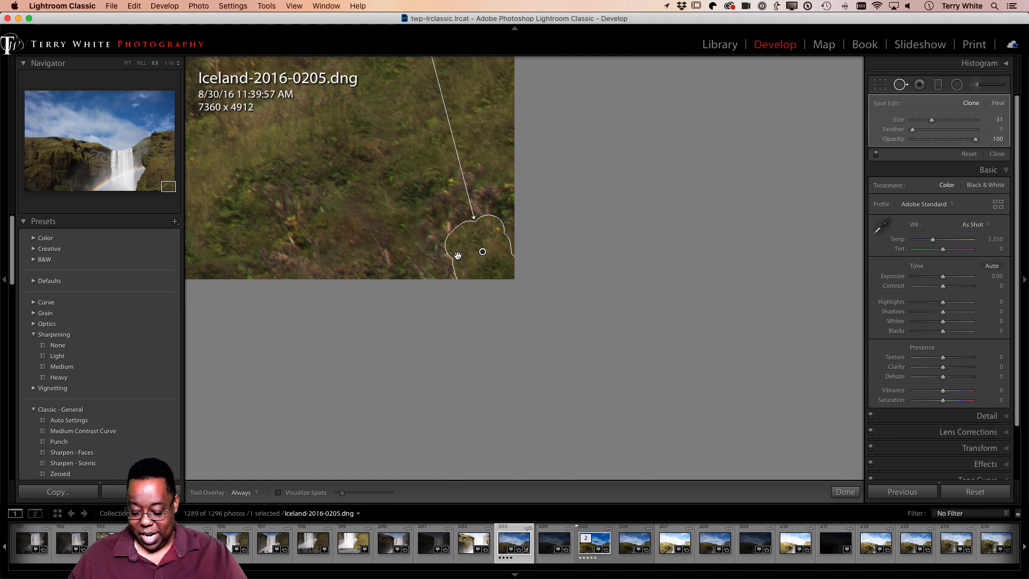
# - Check the clone source area on the hillside, and clone out the small dark-capped head at the photo's lower edge
pyautogui.scroll(15, 458, 255)
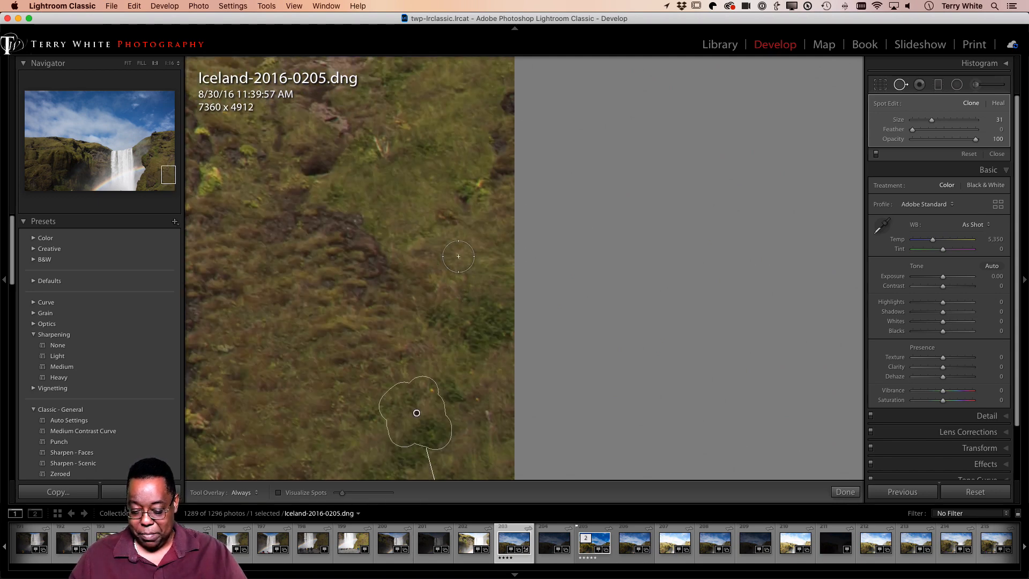
pyautogui.scroll(-15, 458, 257)
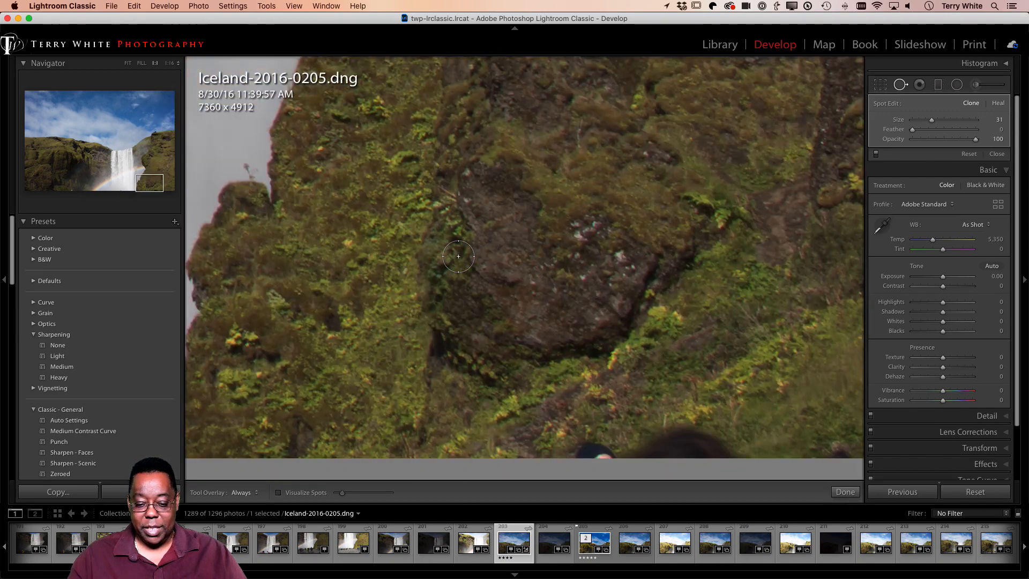
pyautogui.moveTo(606, 446); pyautogui.dragTo(603, 447)
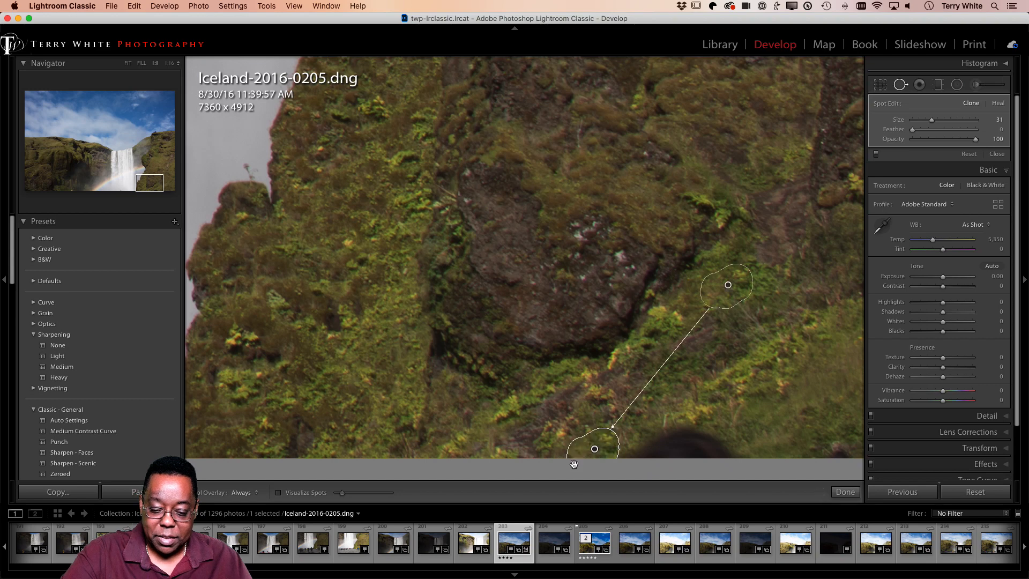
# - Clone out the large dark head below the hillside and the small dark head at the waterfall's lower edge
pyautogui.moveTo(670, 446)
pyautogui.mouseDown()
pyautogui.moveTo(650, 449)
pyautogui.moveTo(716, 450)
pyautogui.moveTo(684, 443)
pyautogui.moveTo(676, 426)
pyautogui.mouseUp()
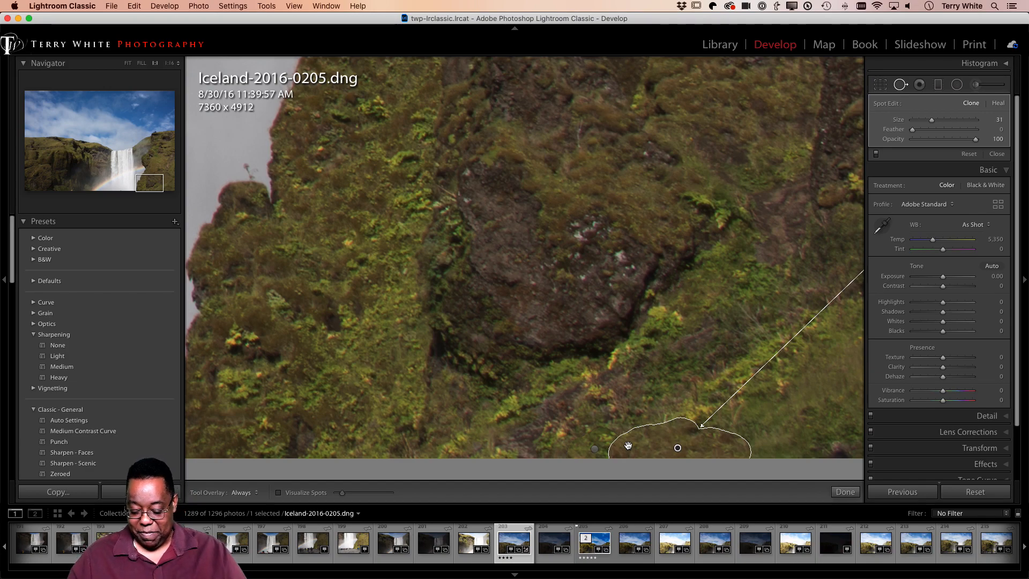
pyautogui.scroll(15, 628, 445)
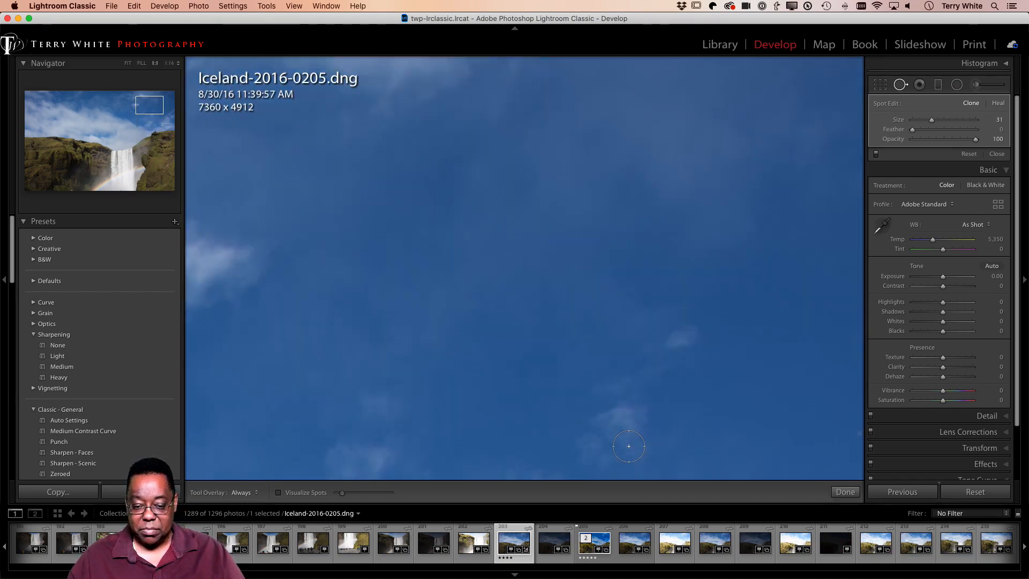
pyautogui.scroll(-6, 629, 446)
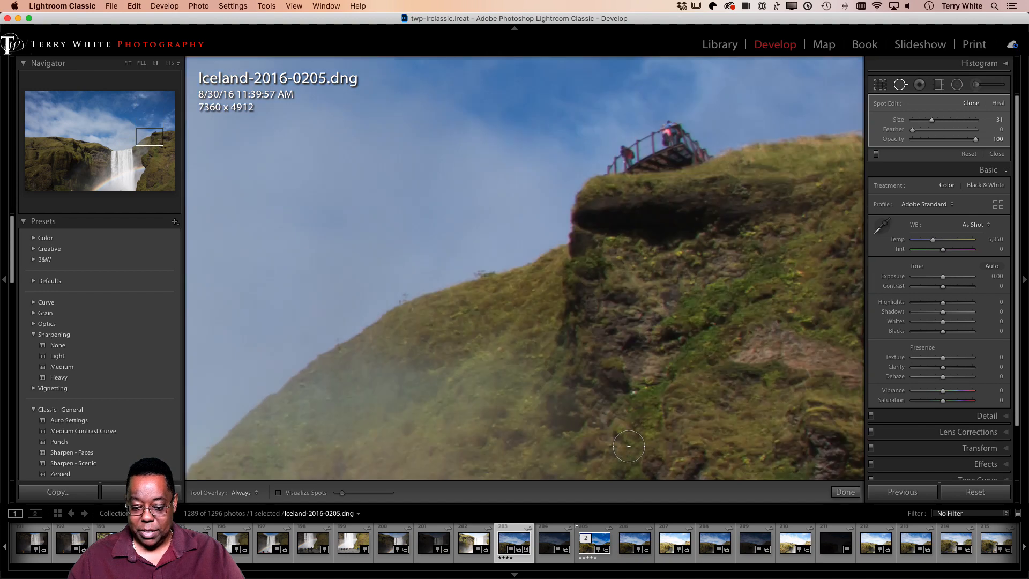
pyautogui.scroll(9, 628, 446)
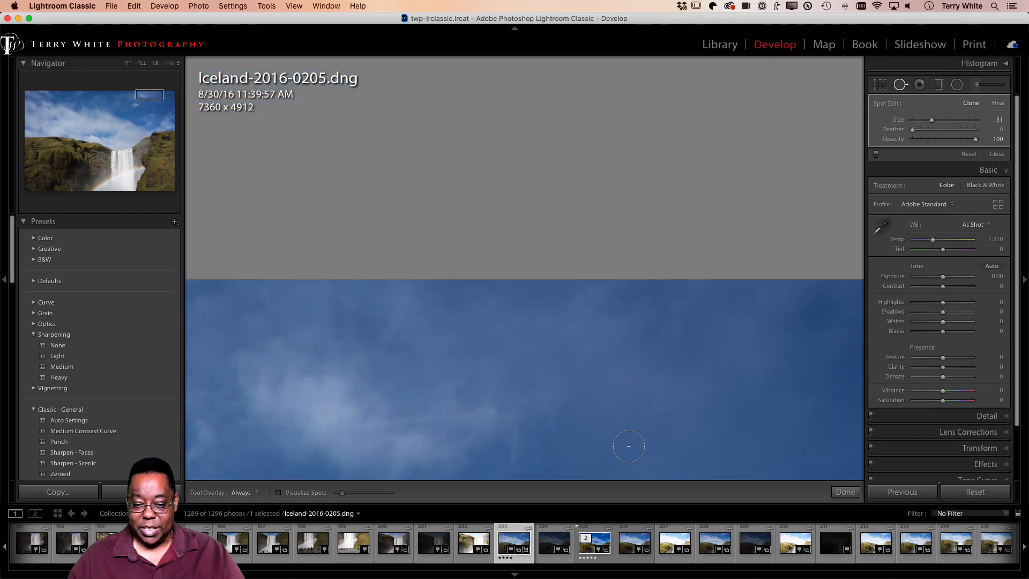
pyautogui.scroll(-17, 628, 446)
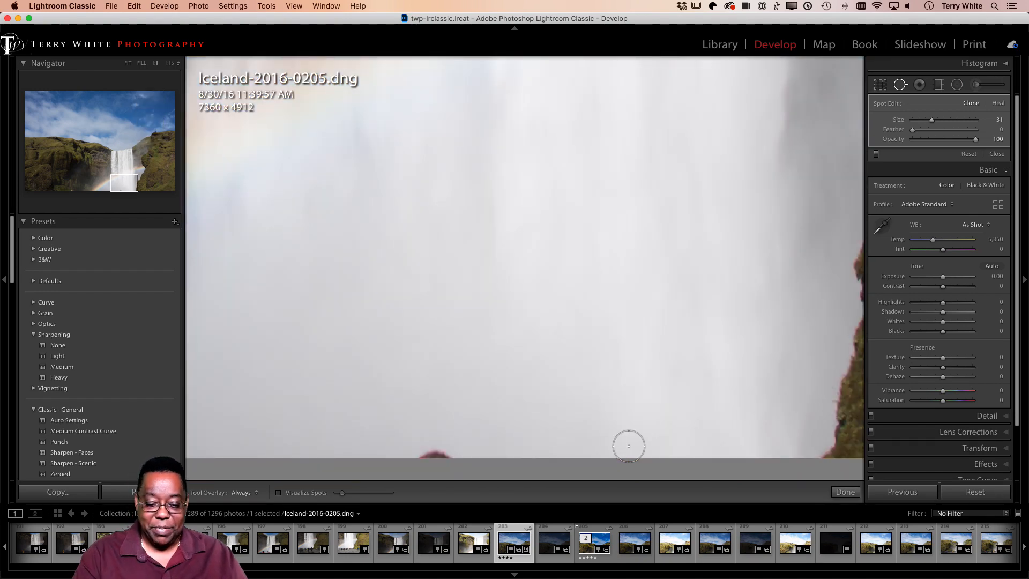
pyautogui.click(430, 452)
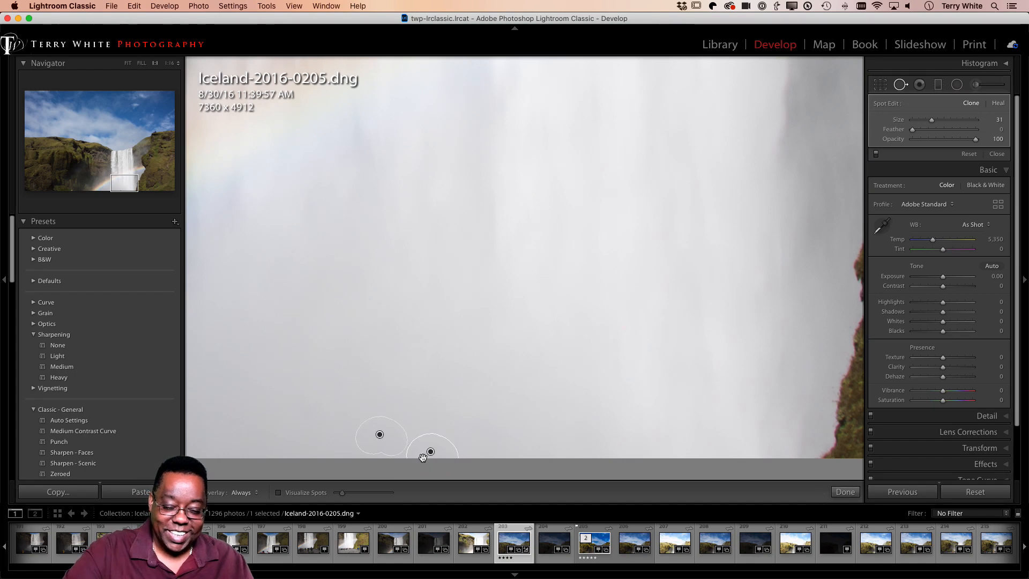
# - Clone out the blond-haired head at the photo's lower edge, below the dark mossy cliff to the left of the rainbow
pyautogui.scroll(15, 422, 457)
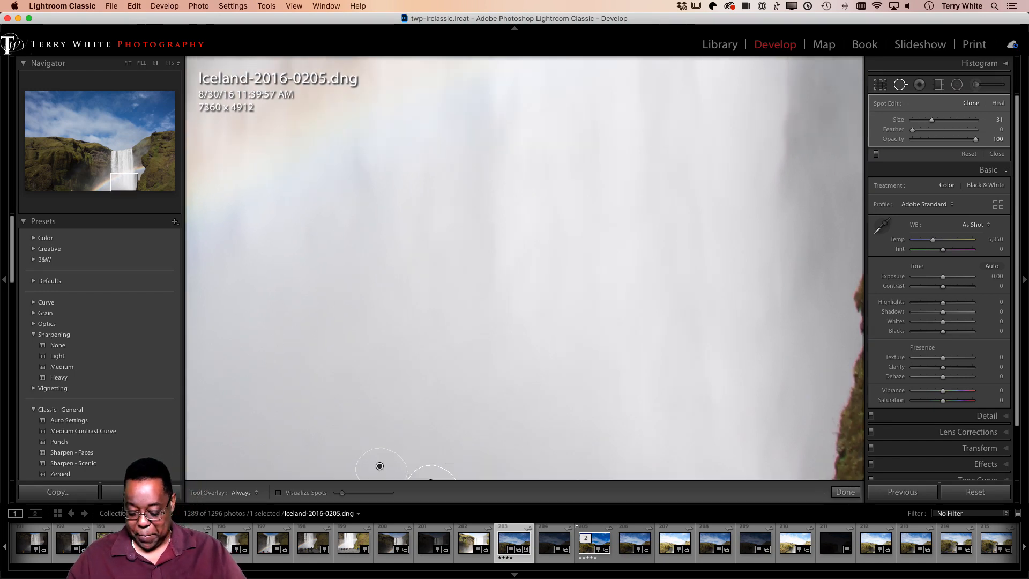
pyautogui.press('pageup')
pyautogui.press('pageup')
pyautogui.press('pageup')
pyautogui.press('pageup')
pyautogui.press('pageup')
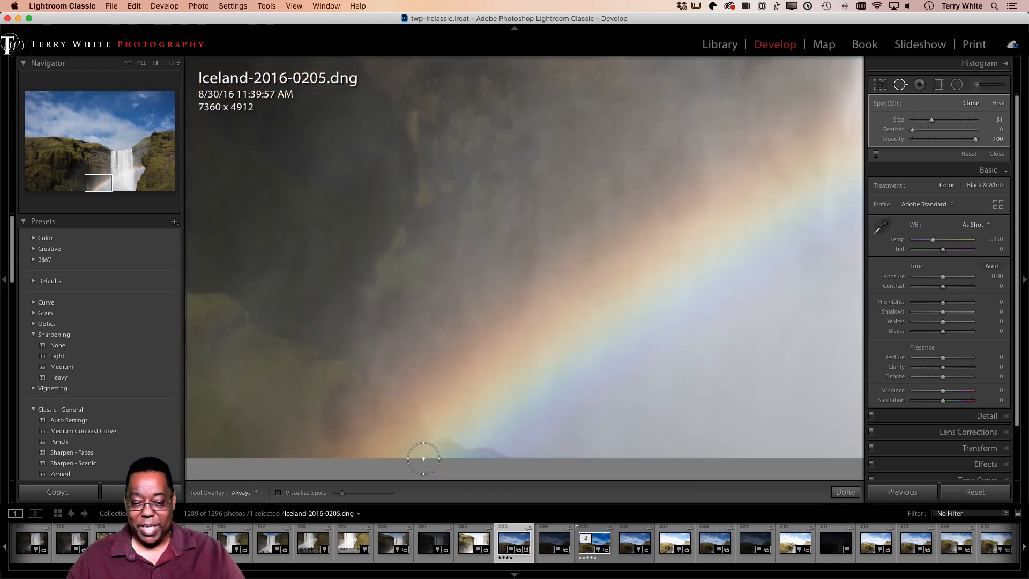
pyautogui.press('pageup')
pyautogui.press('pageup')
pyautogui.press('pageup')
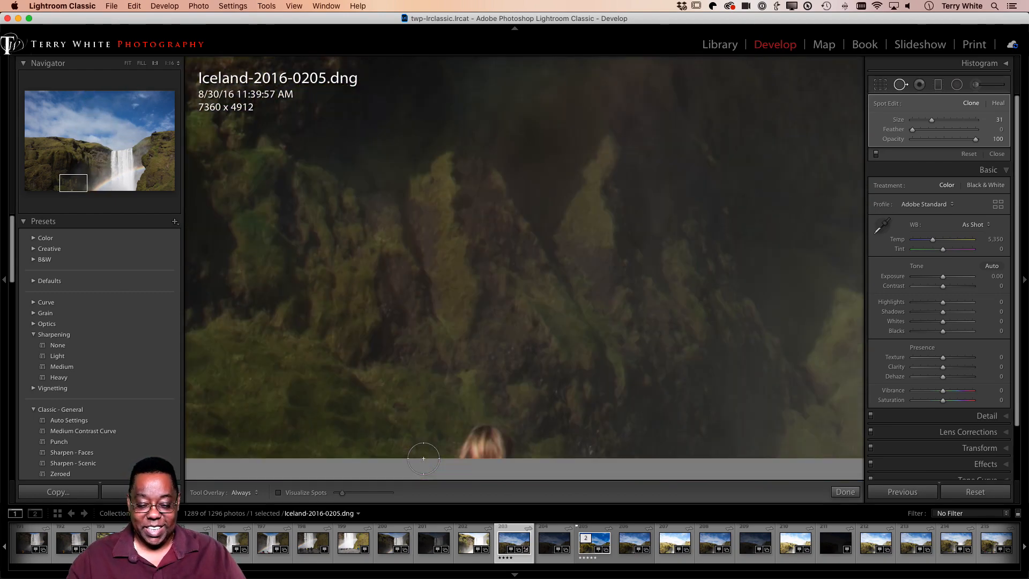
pyautogui.moveTo(492, 439)
pyautogui.mouseDown()
pyautogui.moveTo(467, 446)
pyautogui.moveTo(514, 449)
pyautogui.moveTo(486, 432)
pyautogui.moveTo(439, 460)
pyautogui.mouseUp()
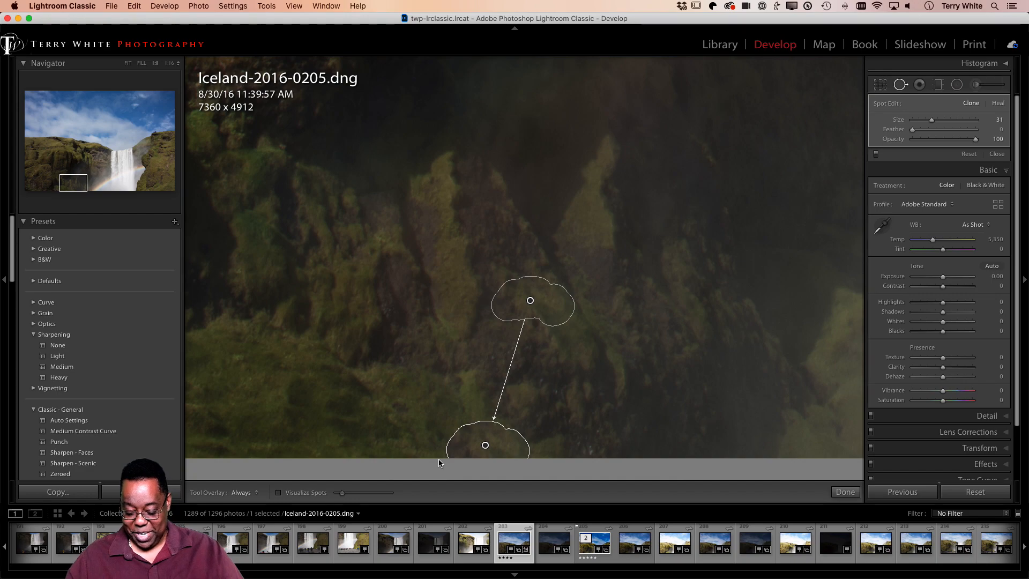
# - Examine the remaining left part of the photo at 1:1, column by column up to the sky, for further distractions
pyautogui.scroll(15, 438, 461)
pyautogui.scroll(8, 440, 461)
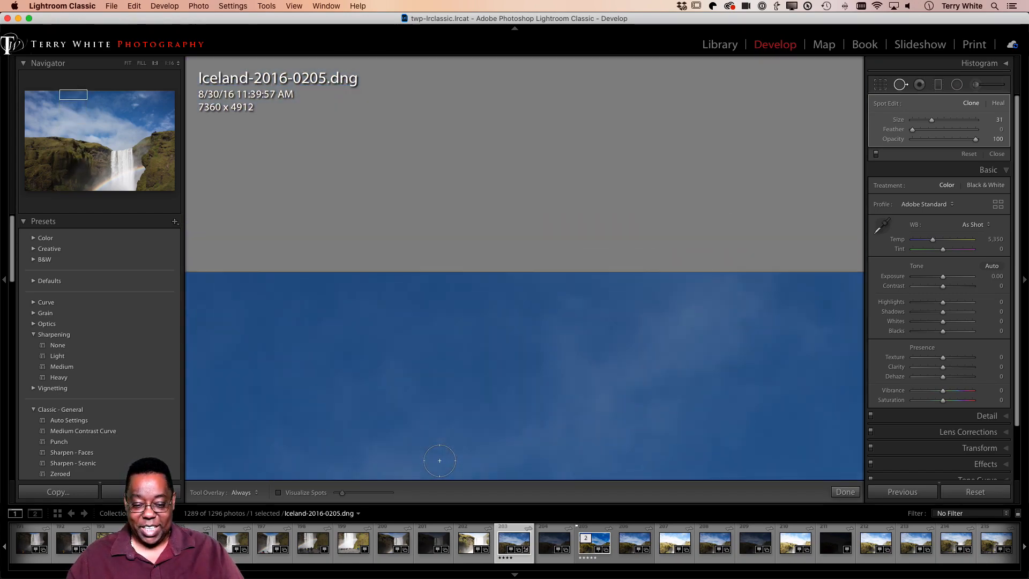
pyautogui.scroll(-20, 439, 461)
pyautogui.scroll(15, 439, 461)
pyautogui.hscroll(-10, 439, 460)
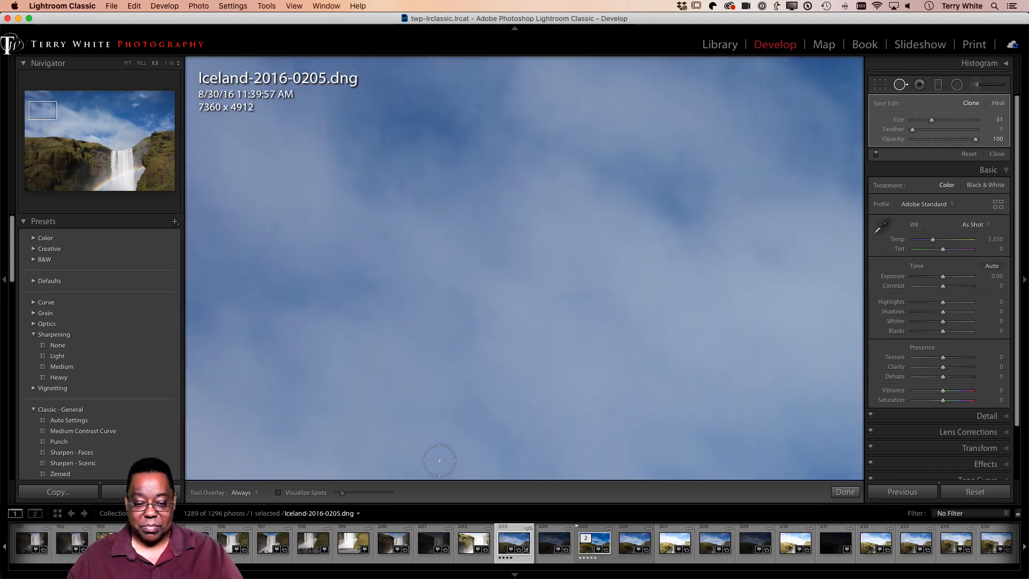
pyautogui.scroll(-15, 439, 460)
pyautogui.scroll(20, 439, 461)
pyautogui.scroll(10, 438, 463)
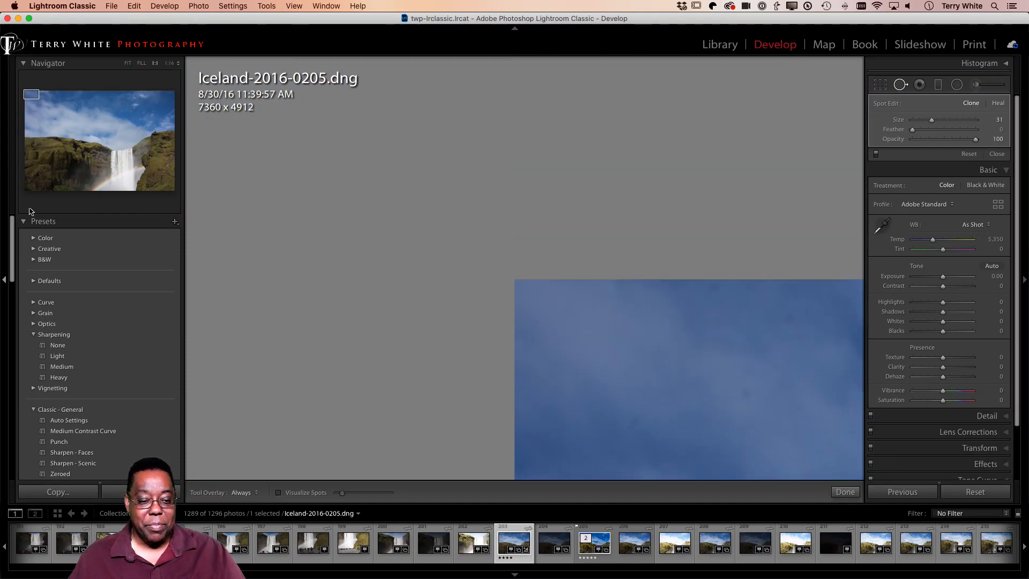
# - Fit the whole photo in the view and close the Spot Removal tool
pyautogui.click(128, 63)
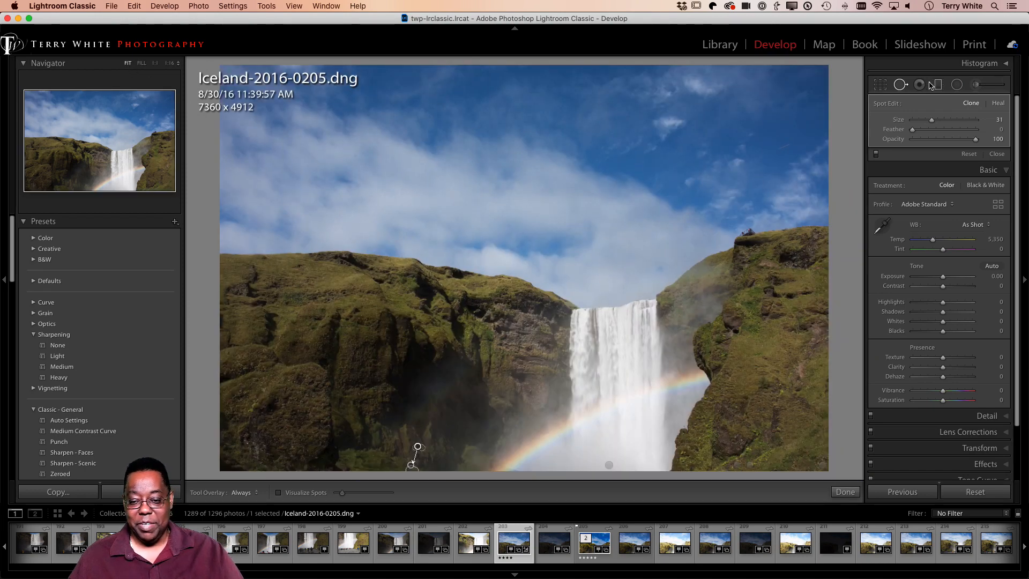
pyautogui.press('d')
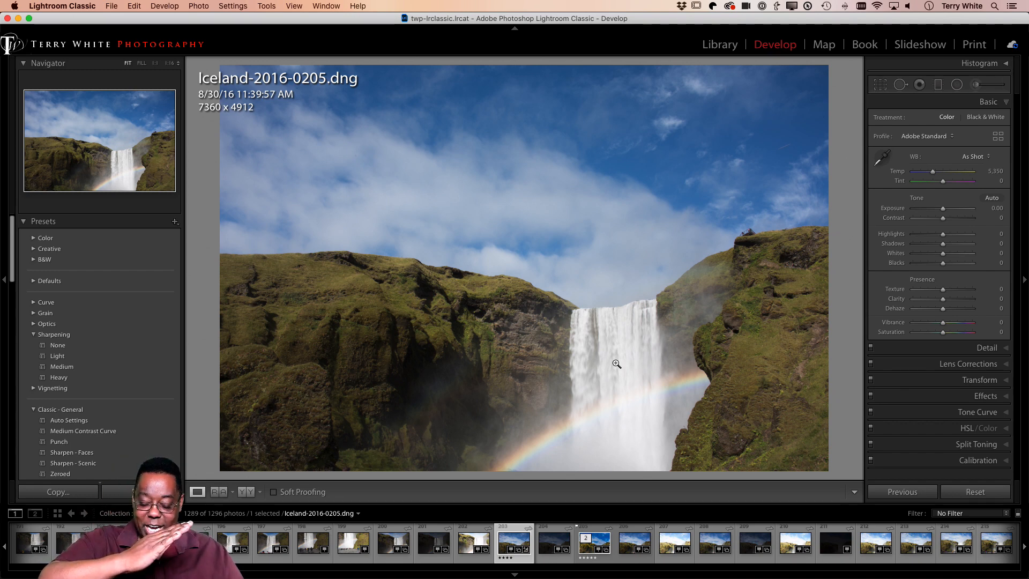
# - Compare the before and after versions of the waterfall photo, both in full view and at 1:1 on the rainbow
pyautogui.press('\\')
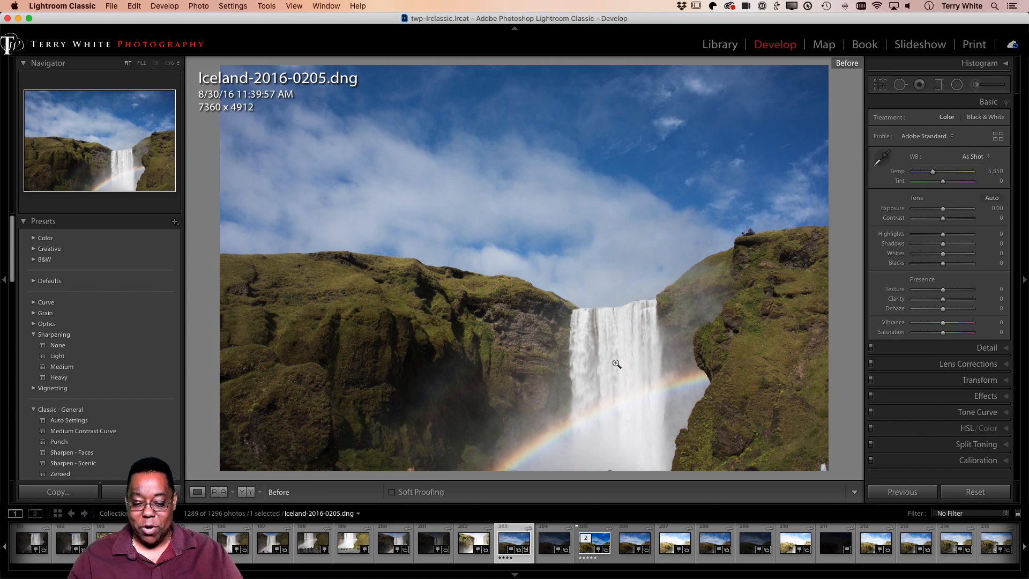
pyautogui.press('\\')
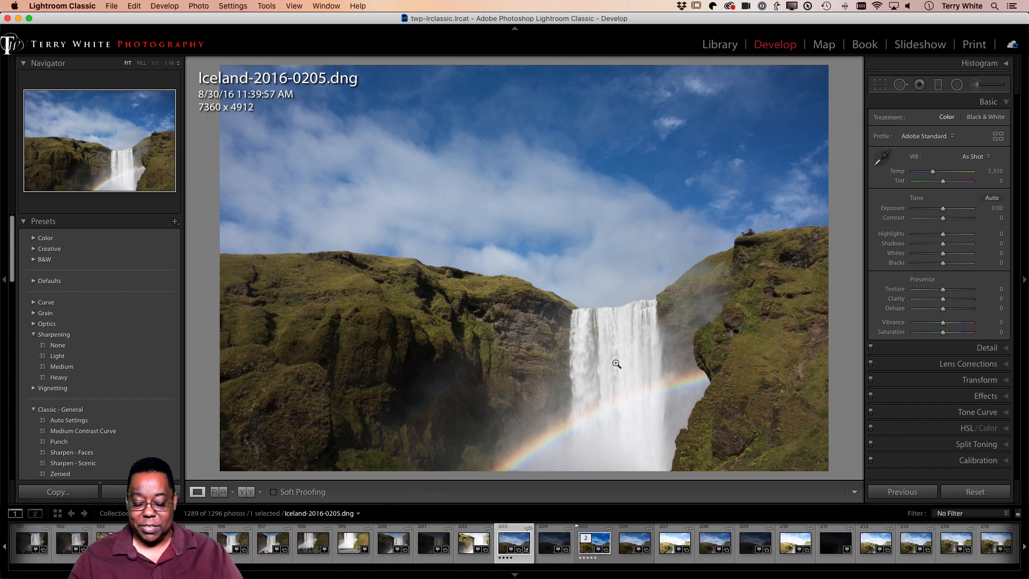
pyautogui.click(611, 416)
pyautogui.moveTo(584, 386); pyautogui.dragTo(732, 90)
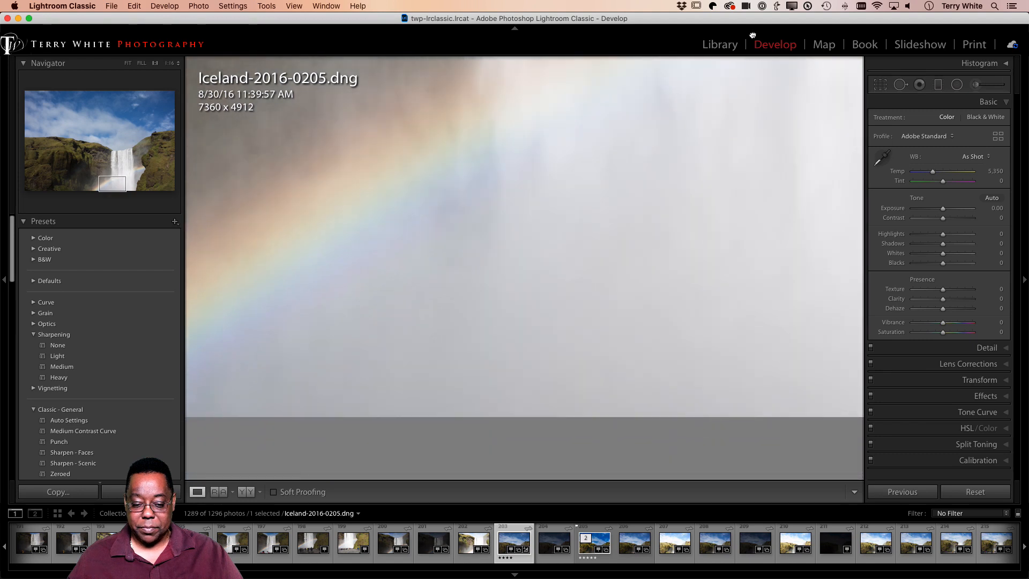
pyautogui.press('\\')
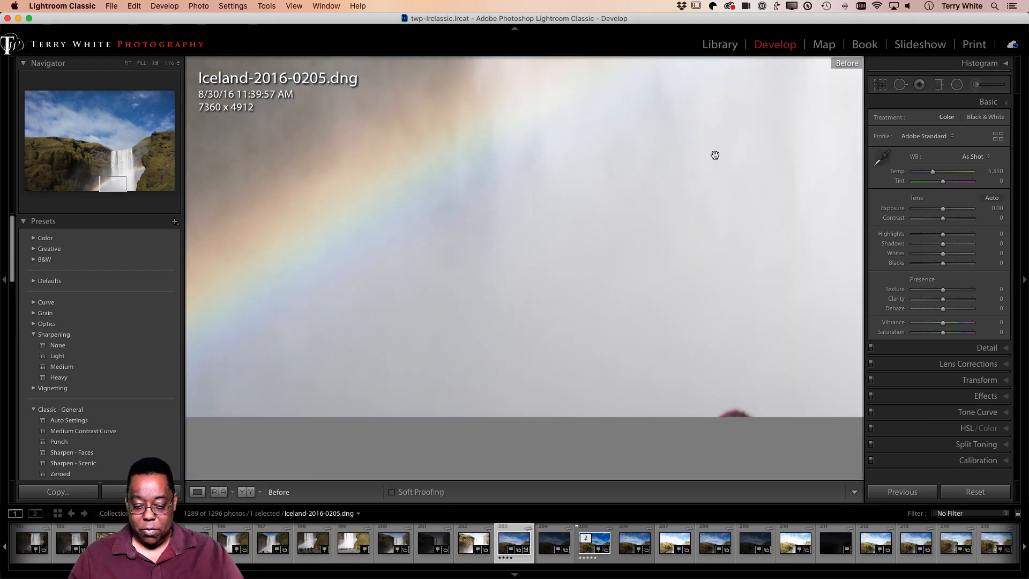
pyautogui.press('\\')
pyautogui.press('\\')
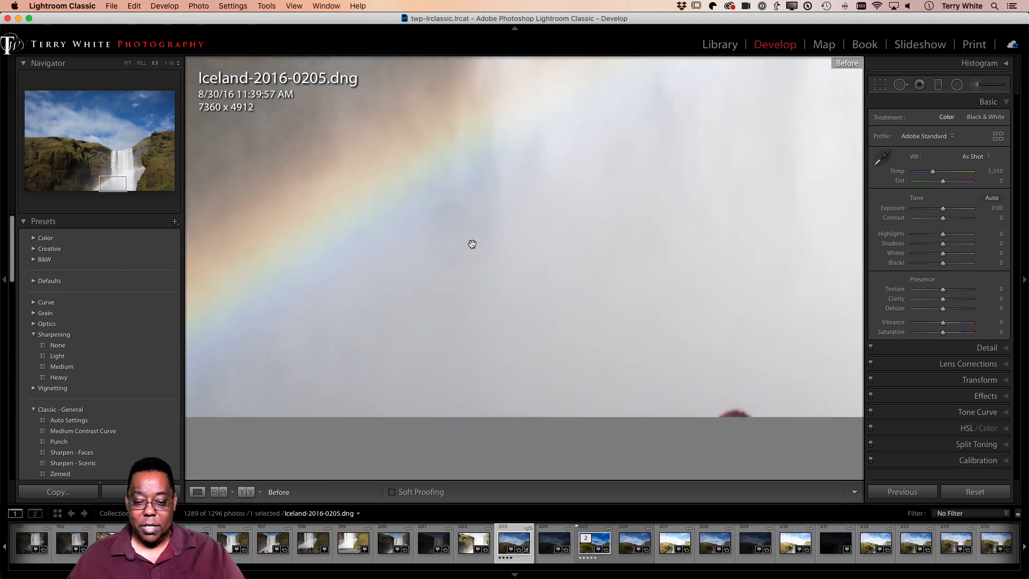
# - Compare the before and after versions of the mossy cliff beside the rainbow at 1:1, and return to the full photo
pyautogui.moveTo(471, 241); pyautogui.dragTo(823, 221)
pyautogui.moveTo(584, 281); pyautogui.dragTo(754, 272)
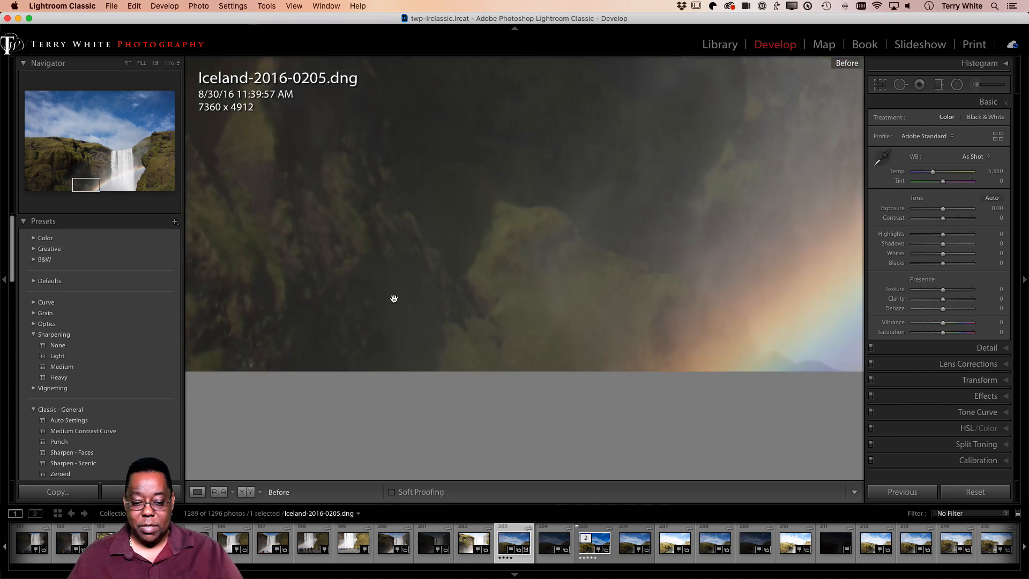
pyautogui.moveTo(393, 296); pyautogui.dragTo(721, 324)
pyautogui.press('\\')
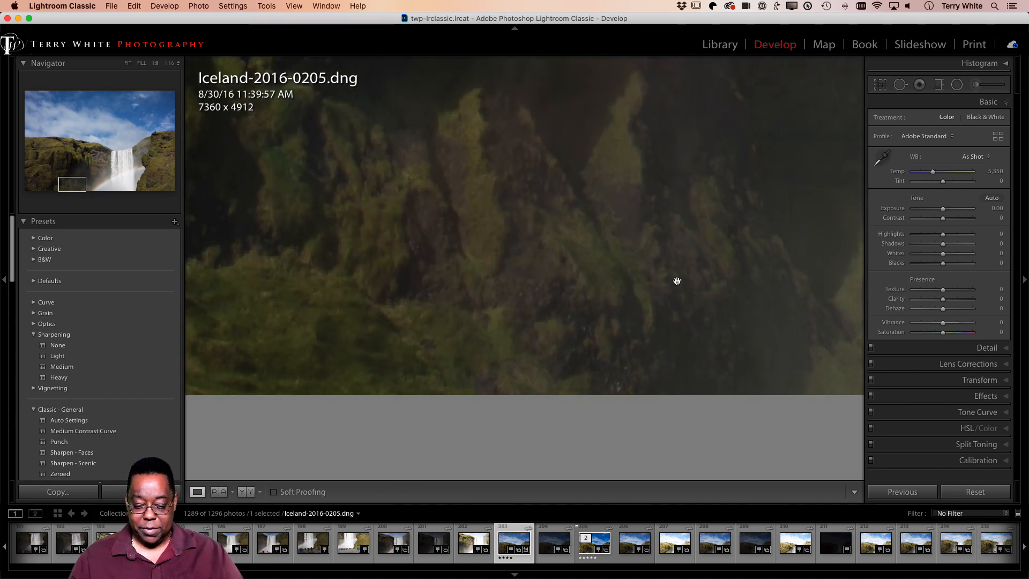
pyautogui.press('\\')
pyautogui.press('\\')
pyautogui.press('\\')
pyautogui.press('\\')
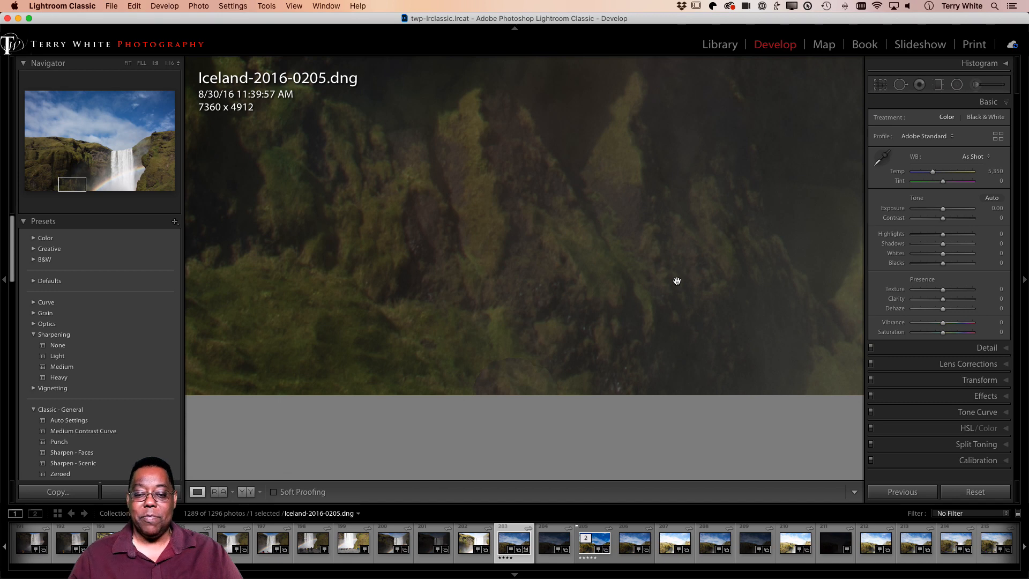
pyautogui.click(577, 214)
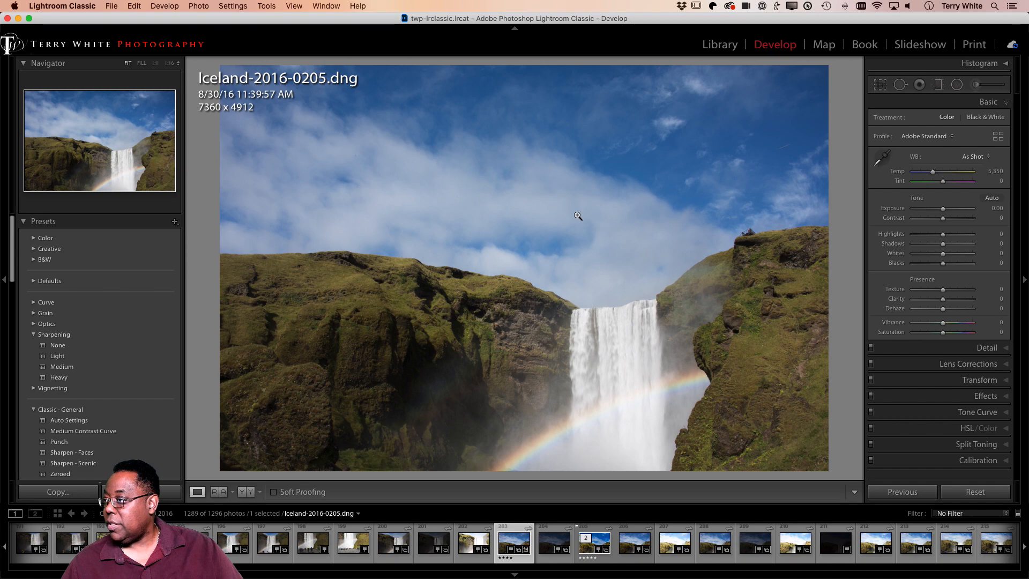
# - Return to the Library grid, clear the collection filter and open the Photography Masterclass collection containing 99 photos
pyautogui.press('g')
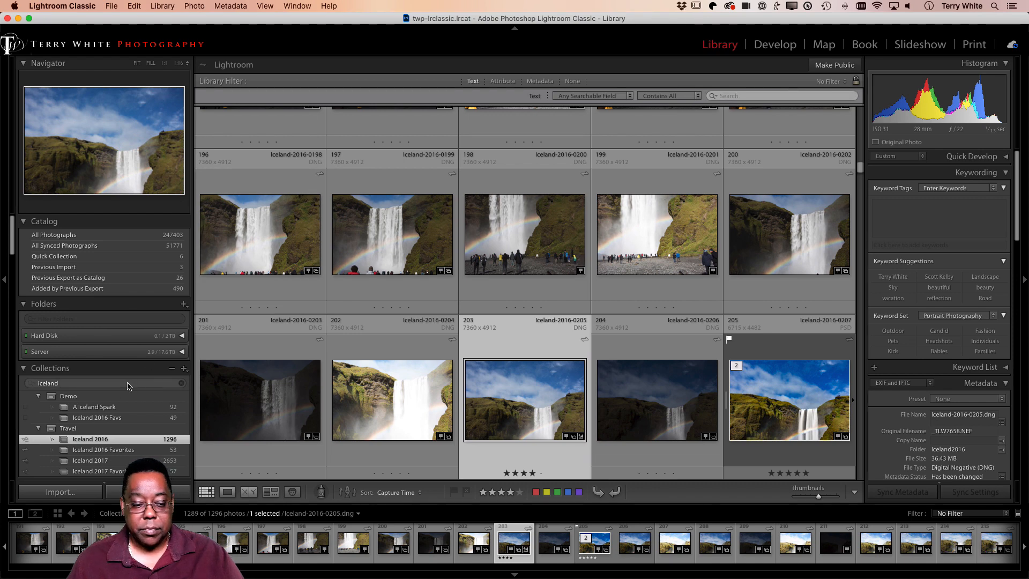
pyautogui.scroll(-1, 120, 397)
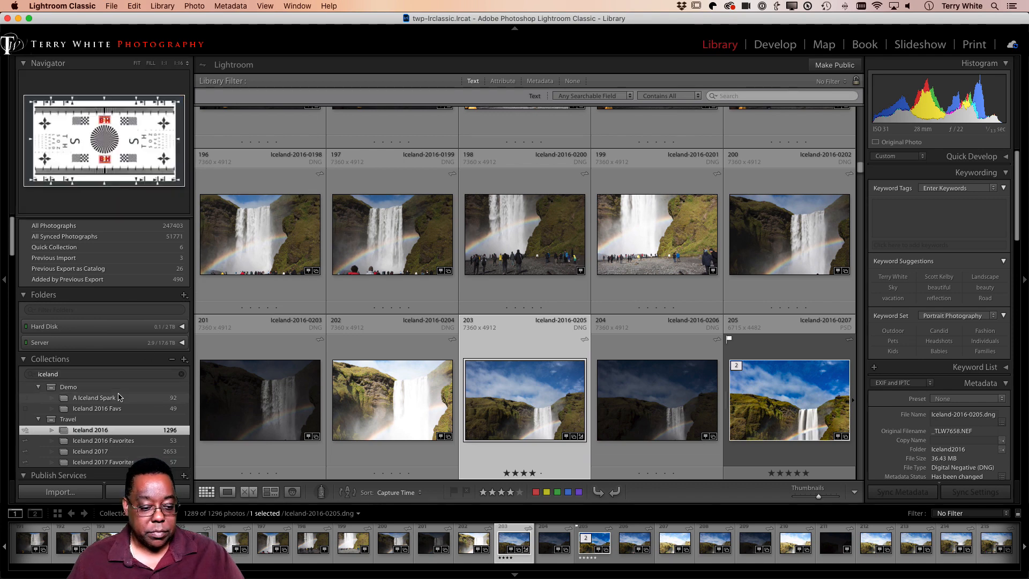
pyautogui.click(178, 373)
pyautogui.click(180, 373)
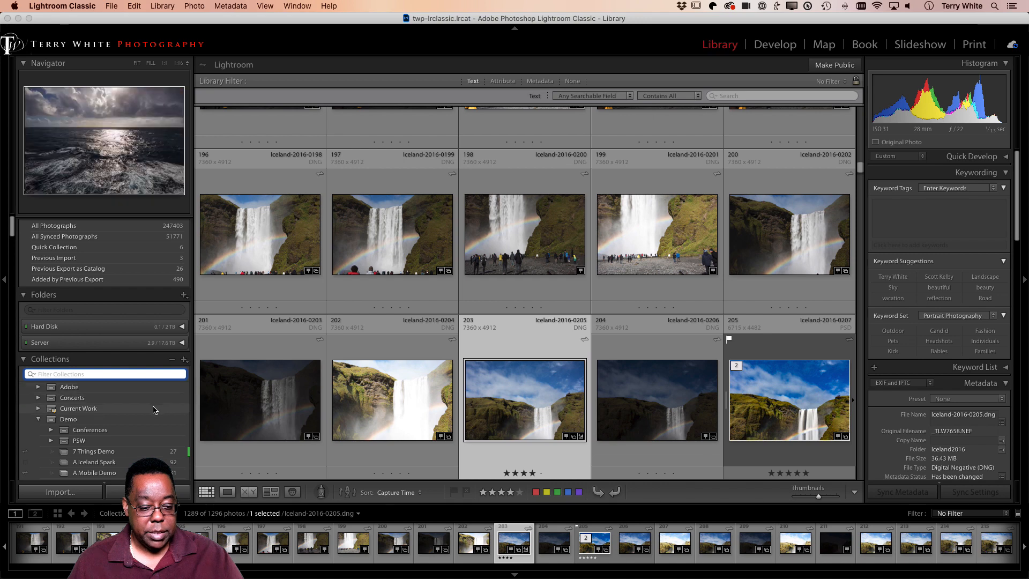
pyautogui.scroll(-5, 155, 408)
pyautogui.scroll(-15, 155, 409)
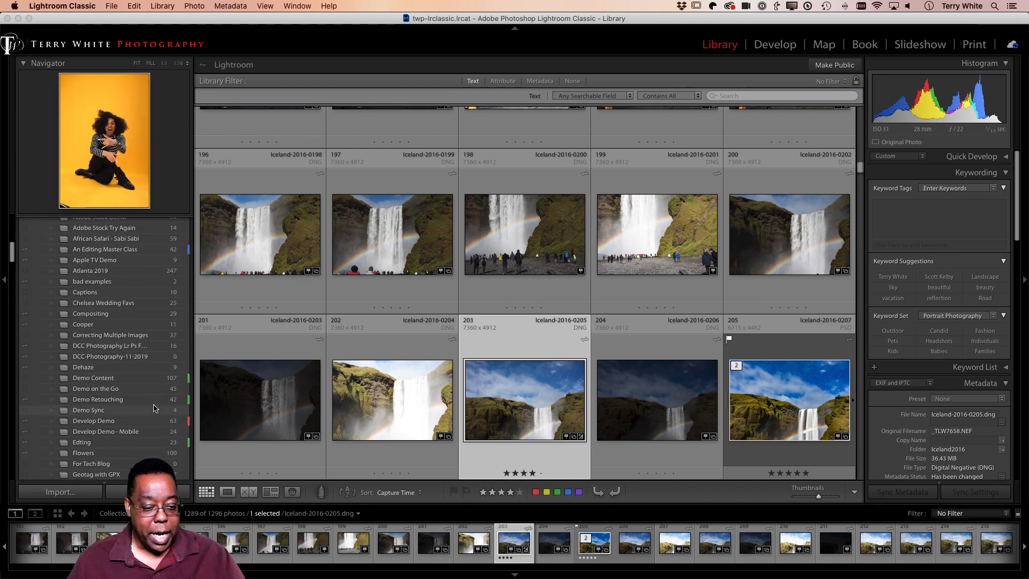
pyautogui.scroll(-8, 154, 408)
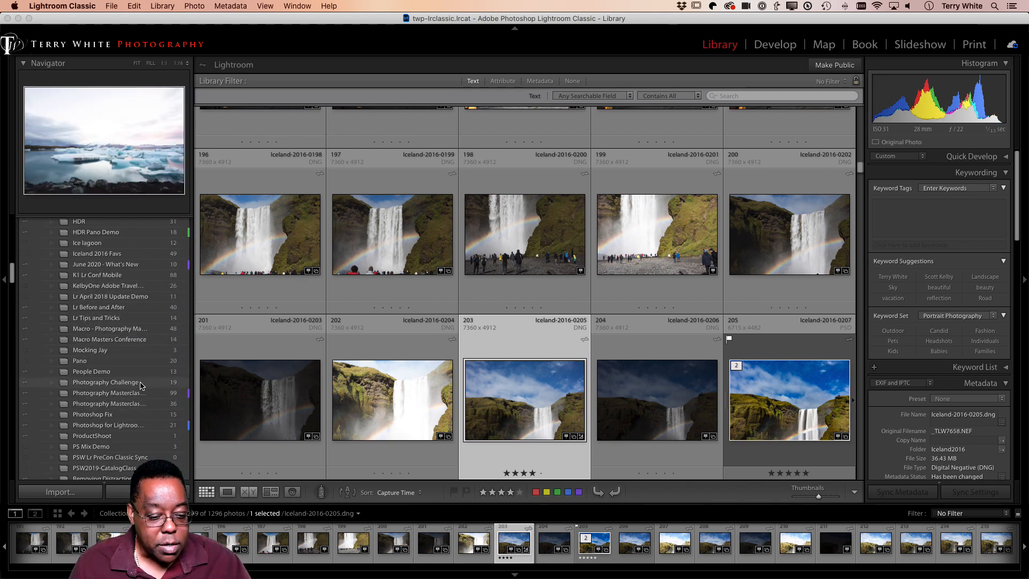
pyautogui.click(143, 386)
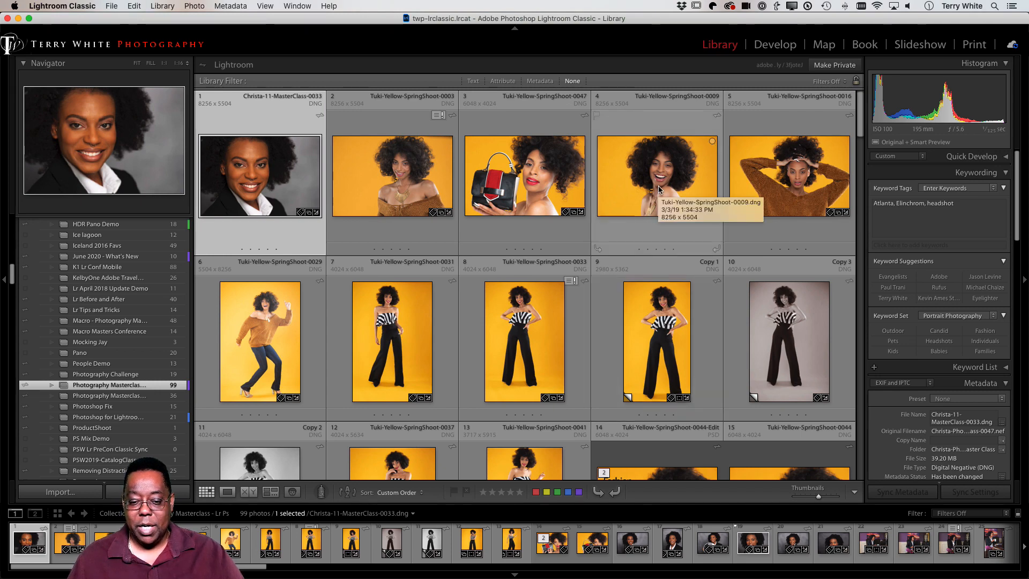
# - Open the portrait with the handbag, number 0047, in the Develop module and show its Detail settings
pyautogui.doubleClick(527, 182)
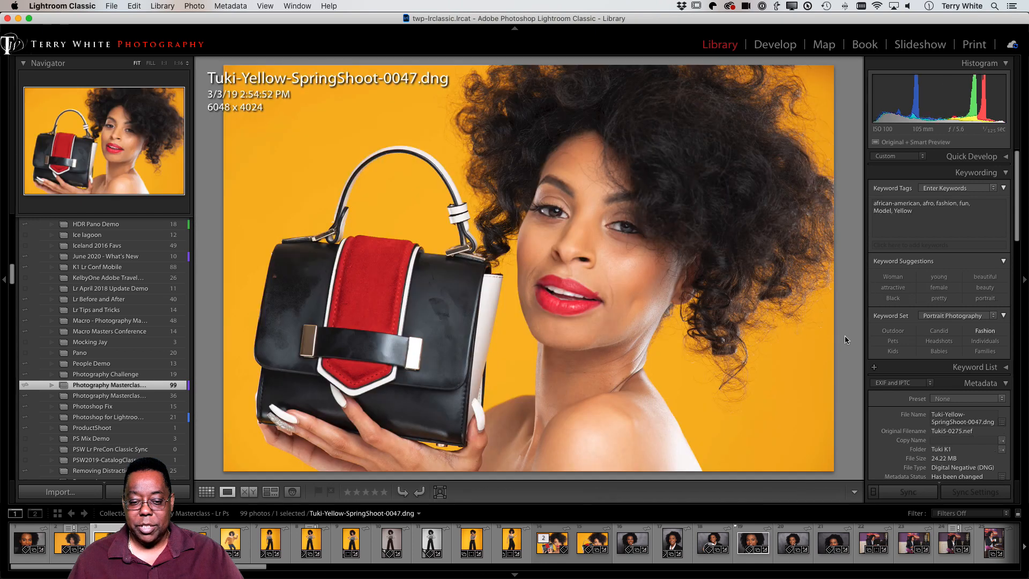
pyautogui.click(772, 46)
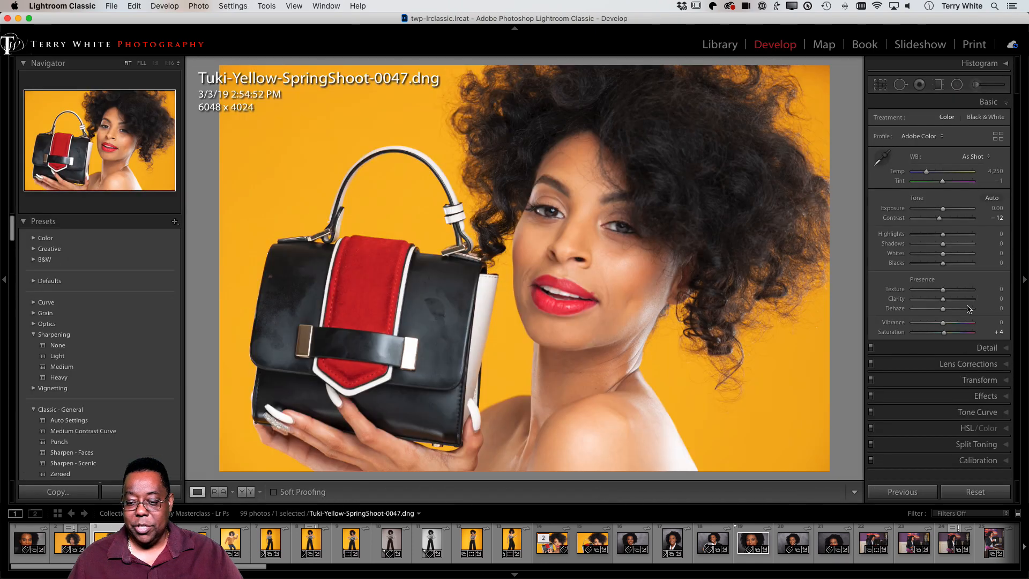
pyautogui.click(987, 349)
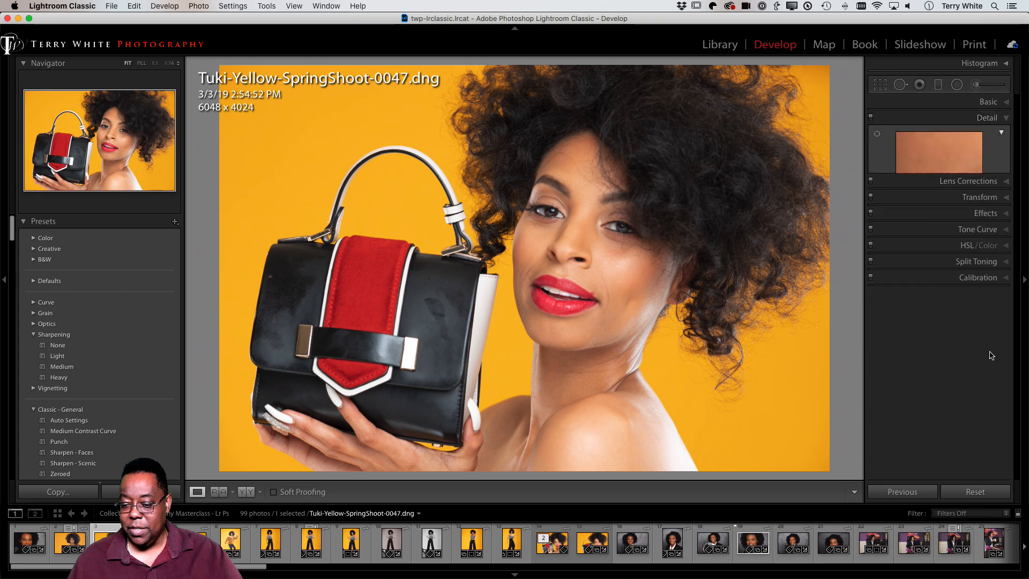
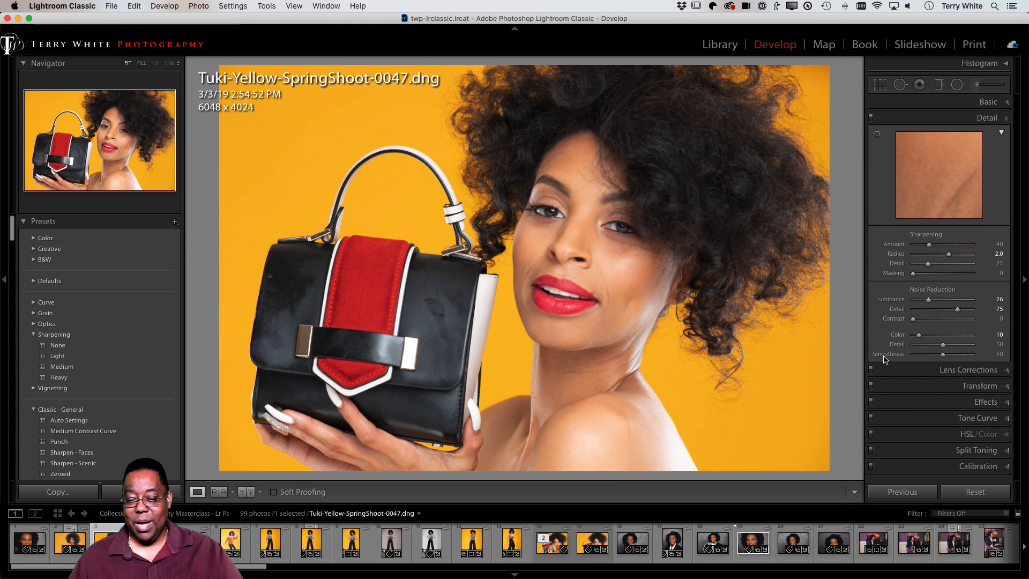
# - Try a sharpening masking of 34, inspect the face at 1:1, and set the masking back to 0
pyautogui.moveTo(913, 274); pyautogui.dragTo(934, 275)
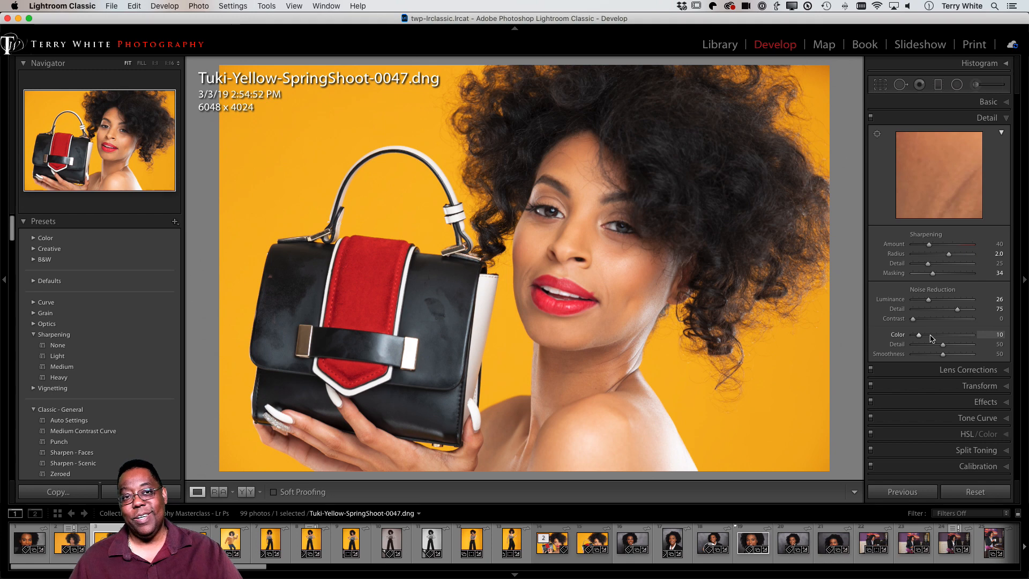
pyautogui.click(588, 251)
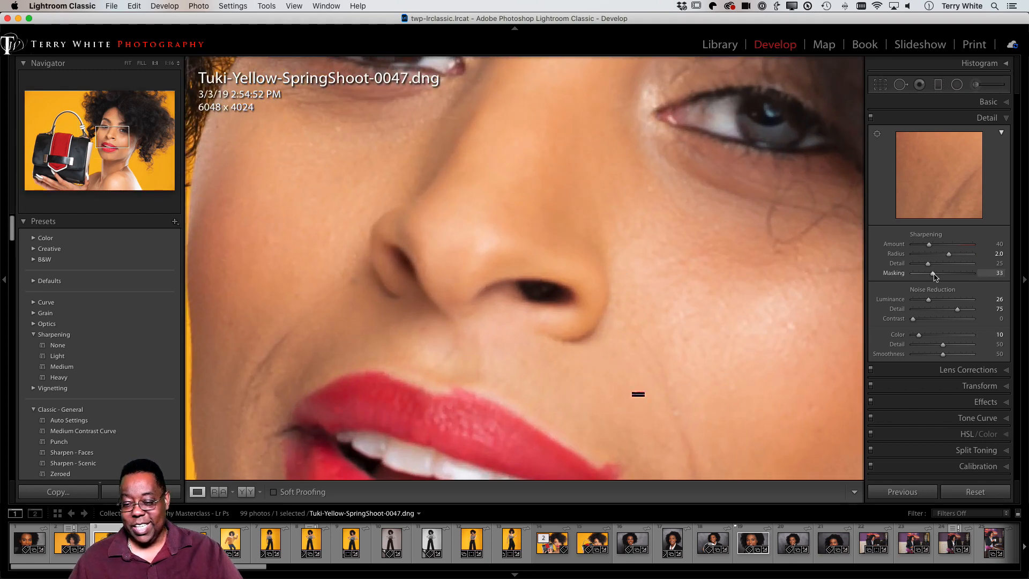
pyautogui.moveTo(934, 276); pyautogui.dragTo(892, 277)
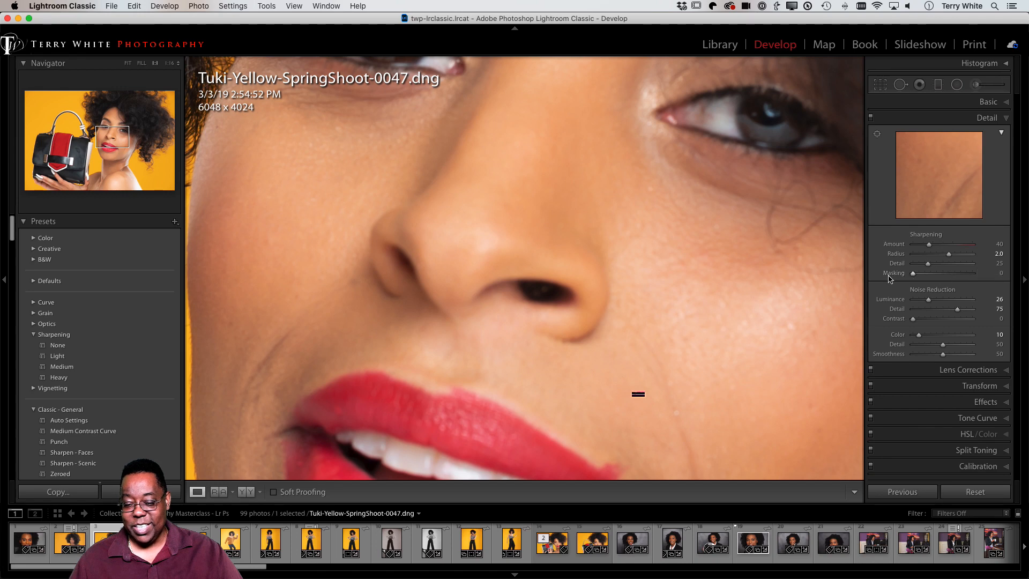
pyautogui.click(733, 278)
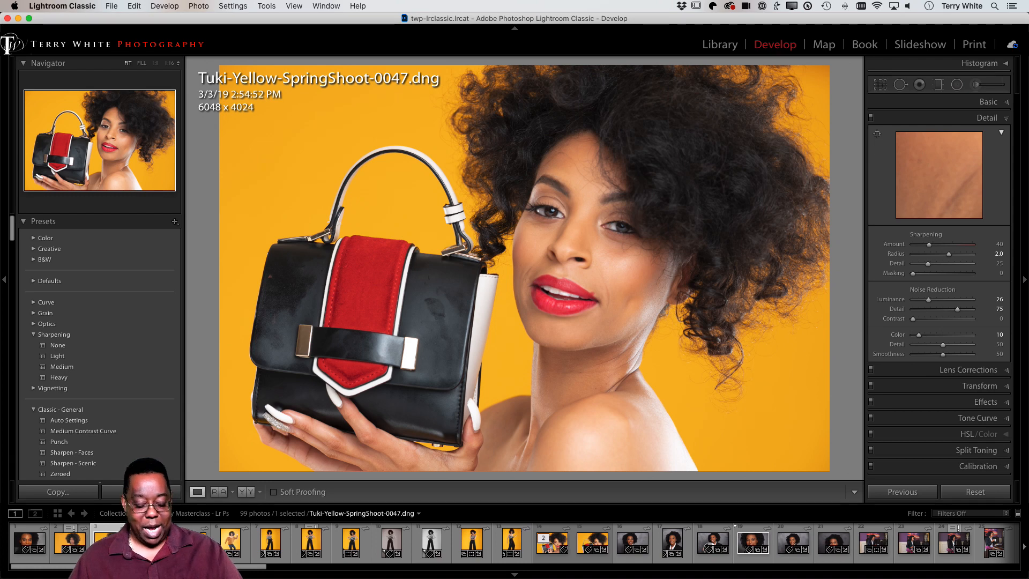
# - Set the sharpening masking to 76 while previewing the edge mask, and raise the sharpening amount to 71
pyautogui.press('alt')
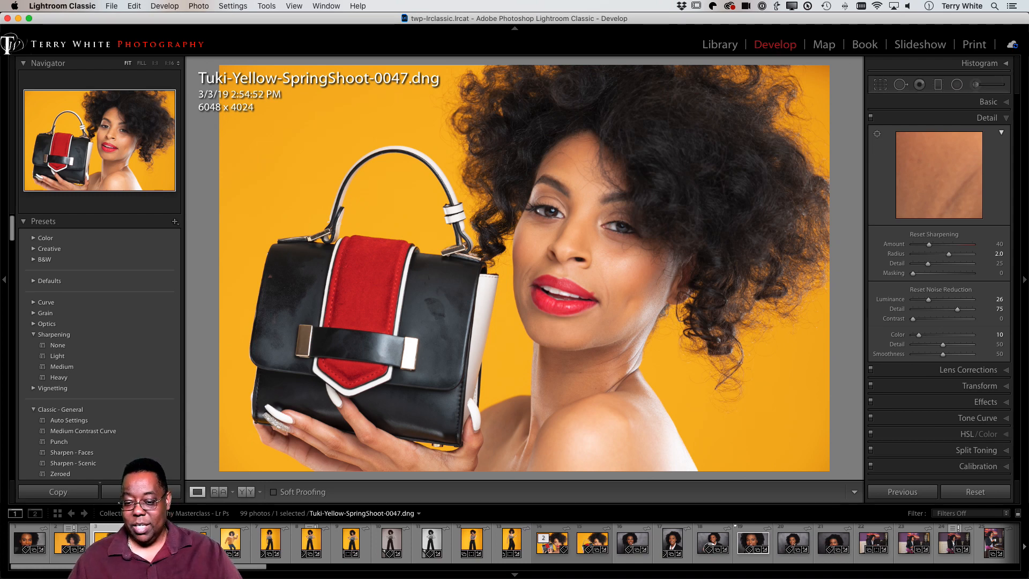
pyautogui.moveTo(913, 273); pyautogui.dragTo(913, 275)
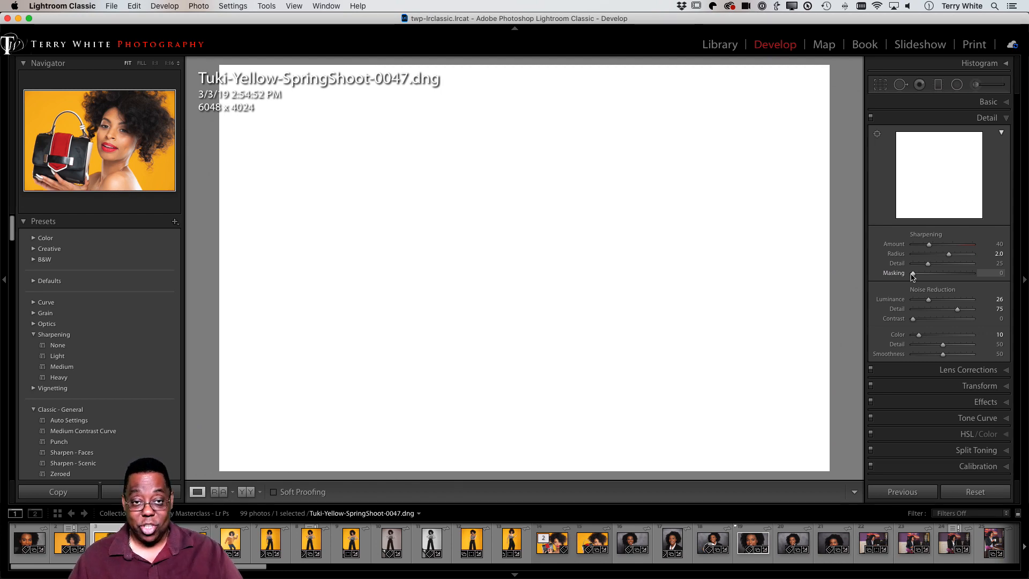
pyautogui.moveTo(913, 275); pyautogui.dragTo(953, 276)
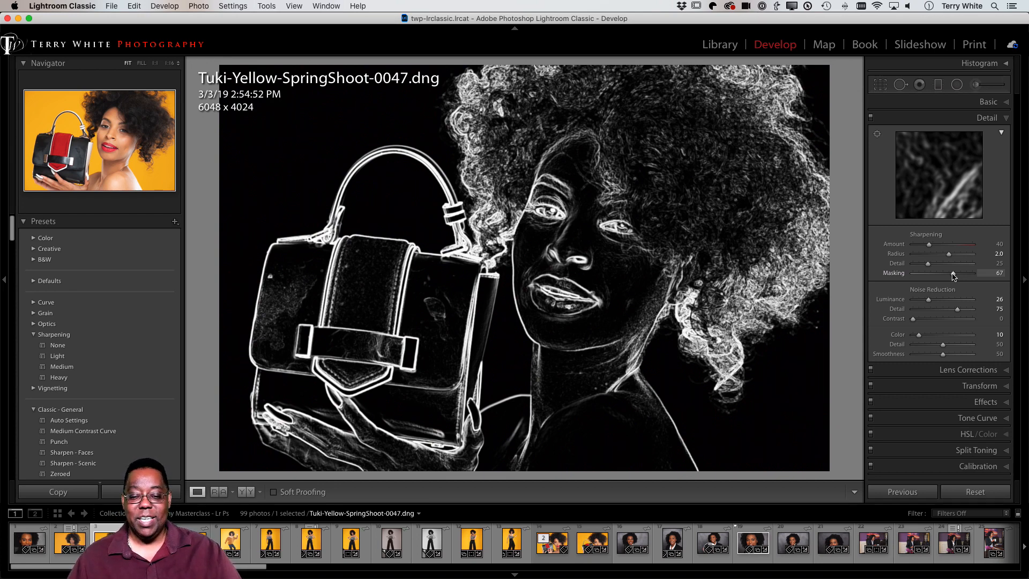
pyautogui.moveTo(954, 276)
pyautogui.mouseDown()
pyautogui.moveTo(964, 276)
pyautogui.moveTo(944, 283)
pyautogui.moveTo(959, 283)
pyautogui.mouseUp()
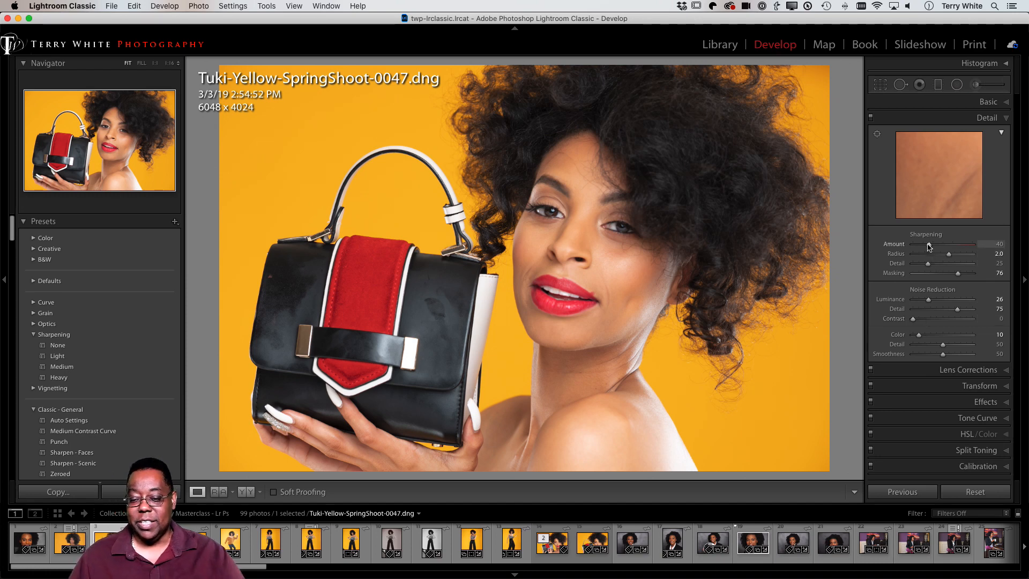
pyautogui.moveTo(928, 246); pyautogui.dragTo(941, 247)
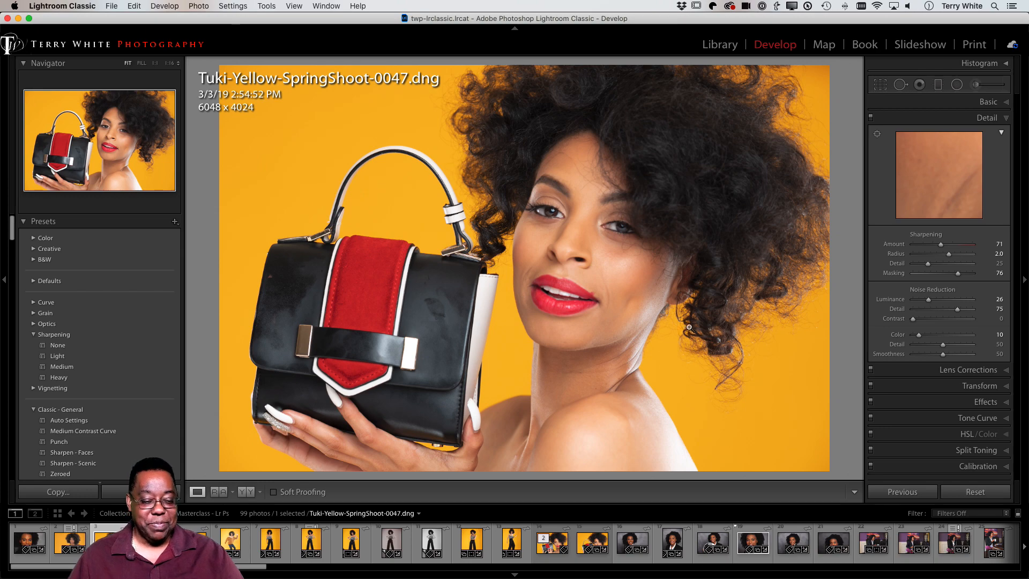
# - Review which preset groups are enabled in Manage Presets, save the selection, and locate the sharpening presets in Classic - General
pyautogui.scroll(-5, 118, 439)
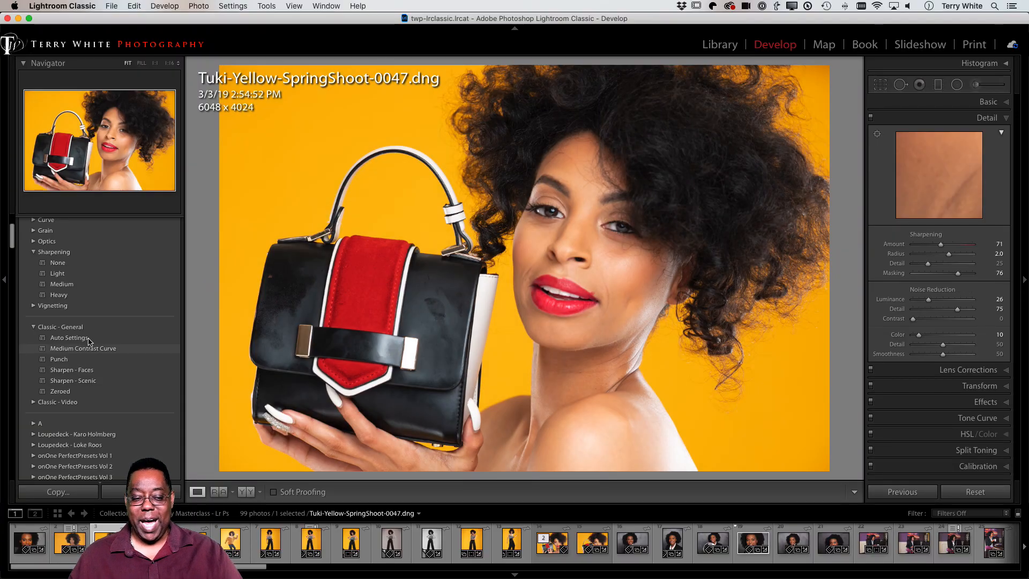
pyautogui.scroll(3, 151, 278)
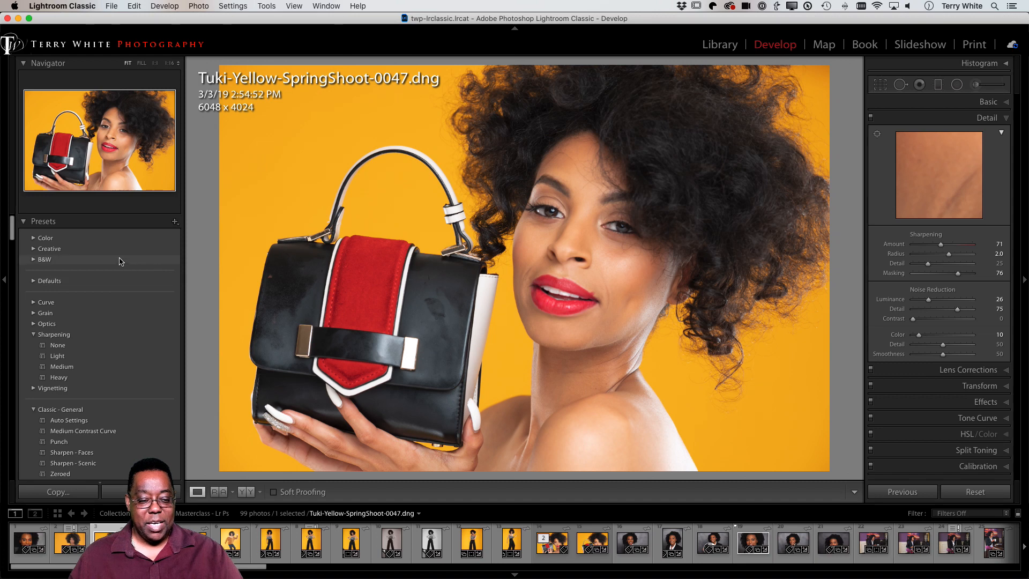
pyautogui.click(175, 223)
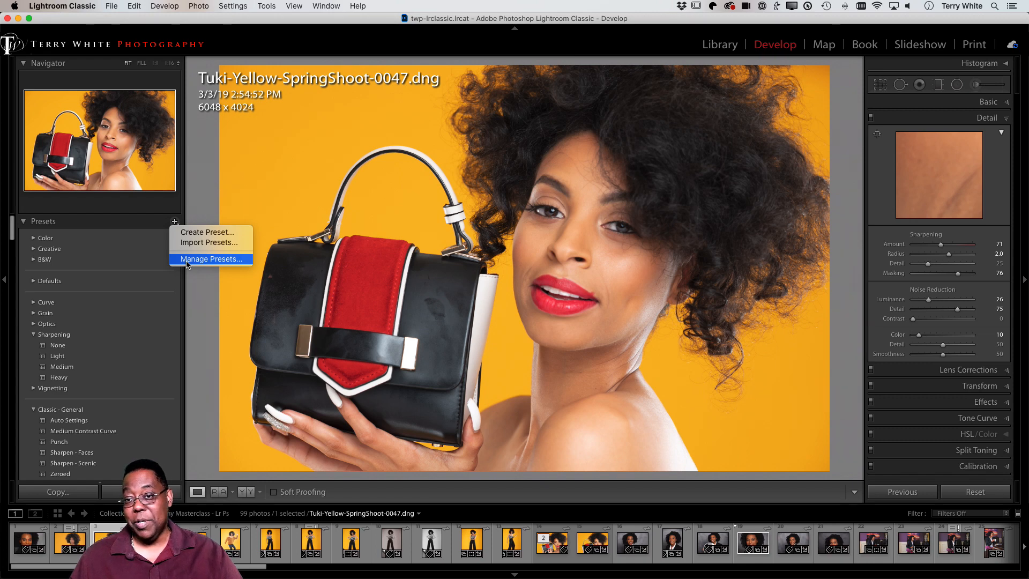
pyautogui.click(188, 259)
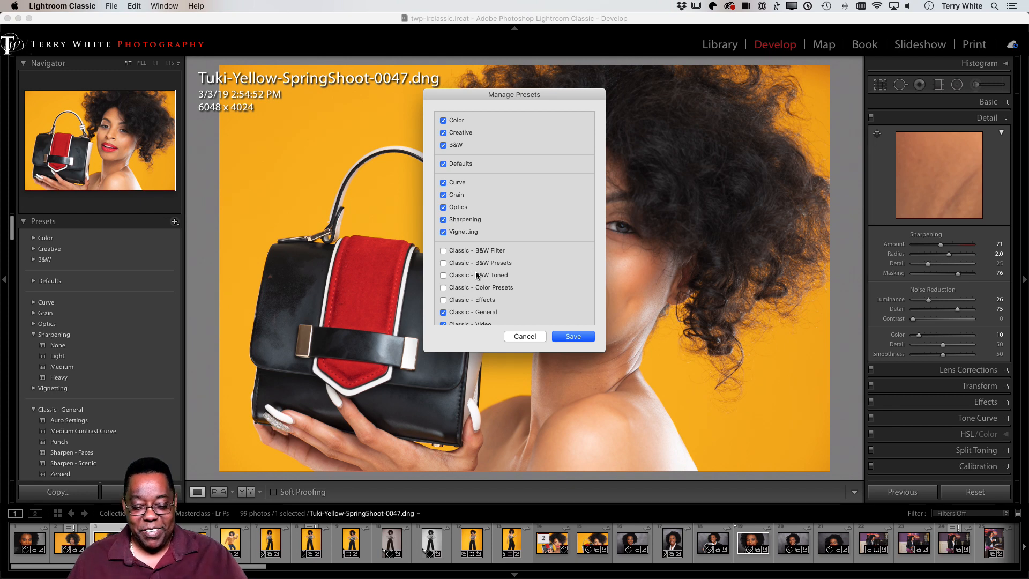
pyautogui.scroll(-5, 477, 275)
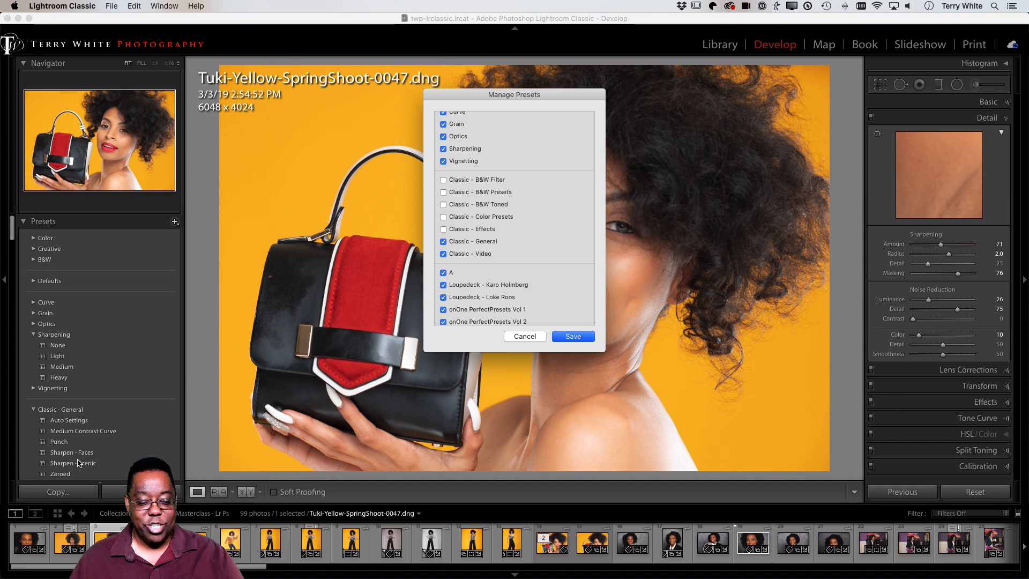
pyautogui.click(564, 339)
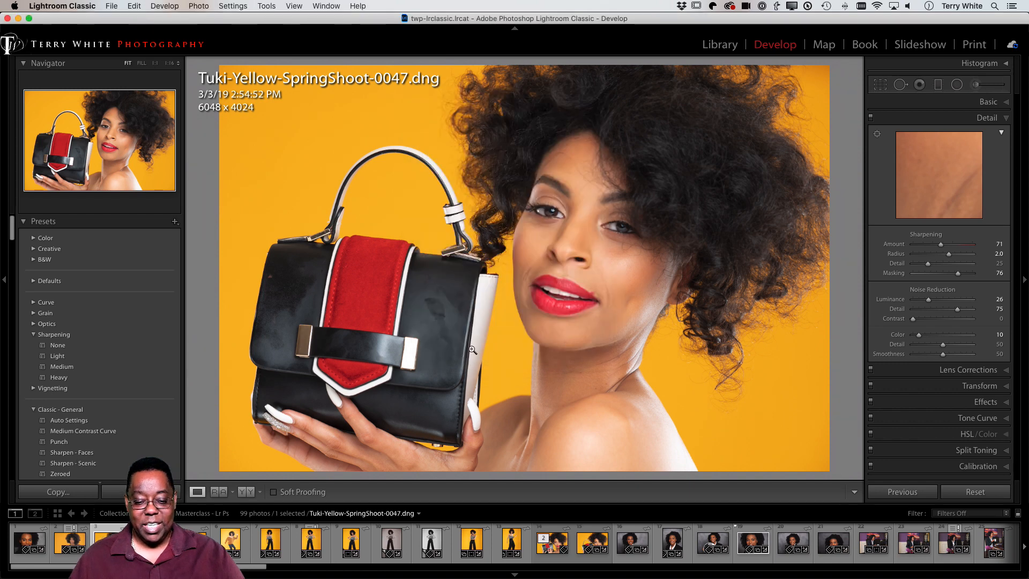
pyautogui.scroll(-2, 85, 443)
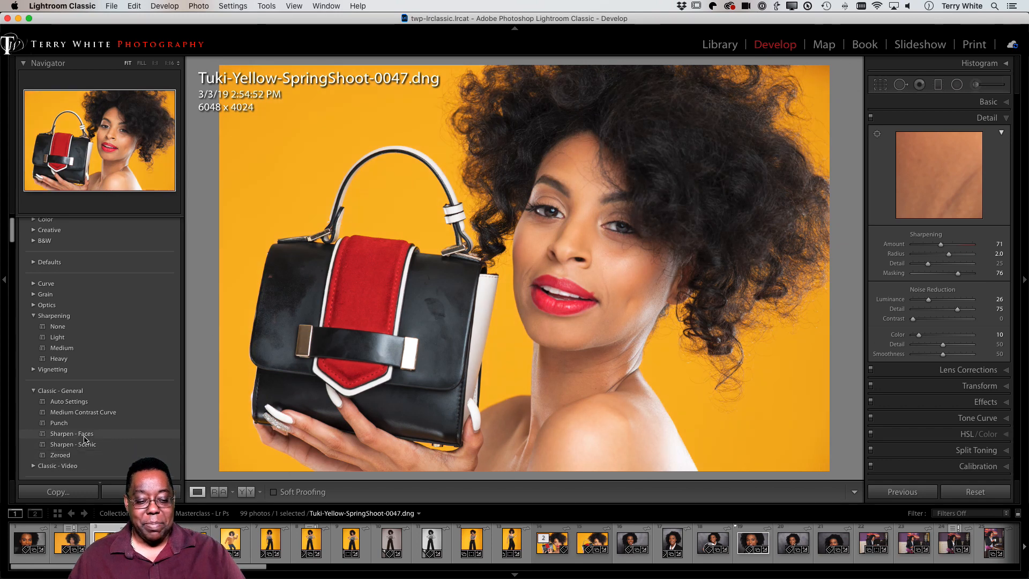
# - Apply the Sharpen - Faces preset to the handbag portrait and check the resulting Detail settings
pyautogui.click(85, 434)
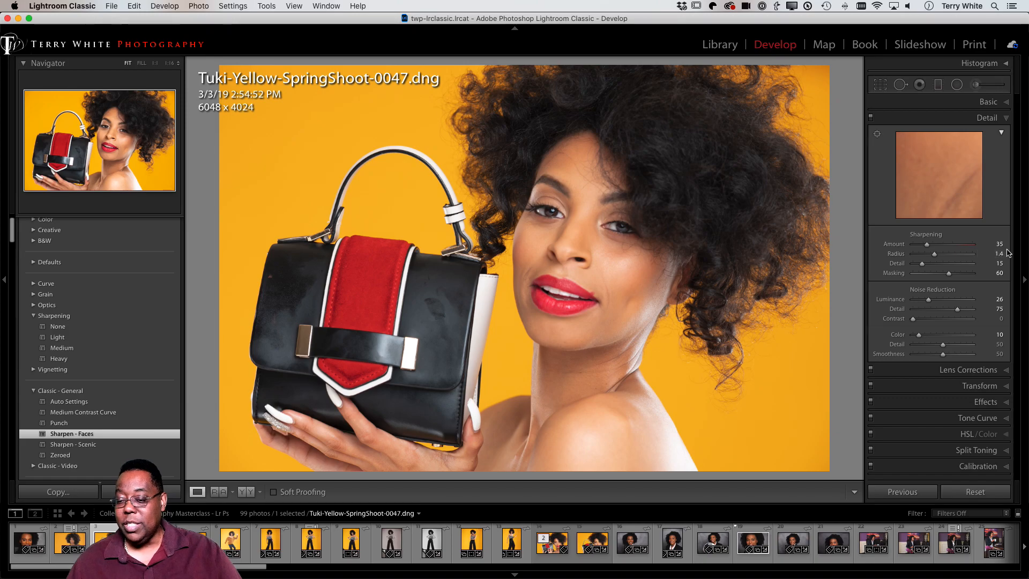
pyautogui.press('alt')
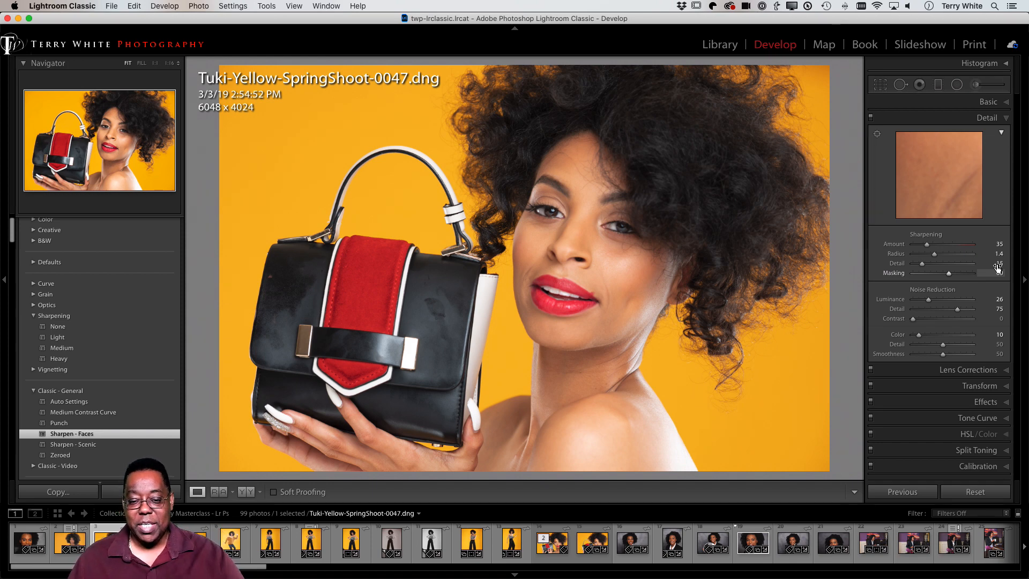
# - Switch to Adobe Lightroom and open the shared Photography Masterclass - Lr Ps album inside the Photography Masterclass folder
pyautogui.press('super+Tab')
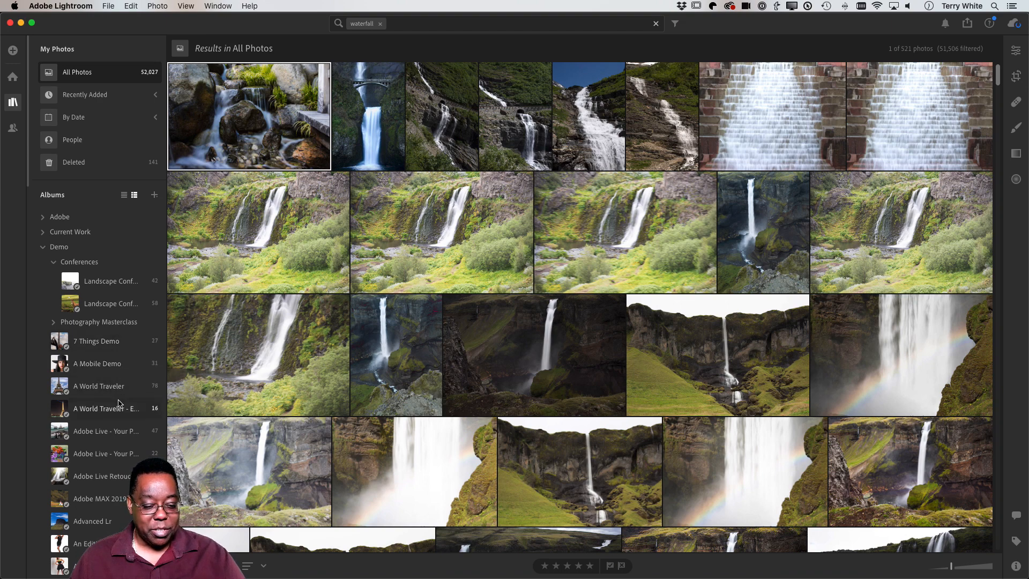
pyautogui.scroll(-3, 118, 405)
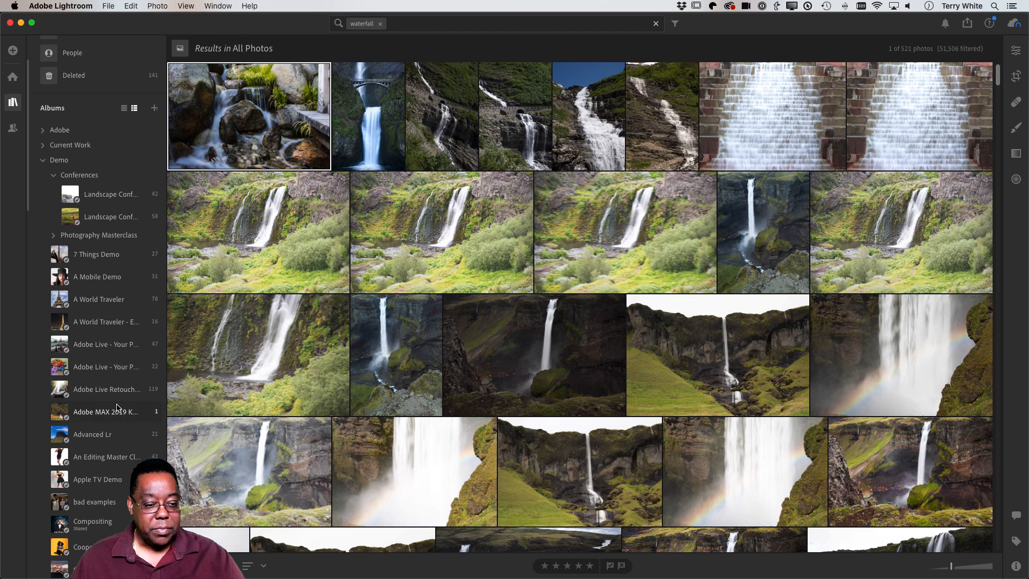
pyautogui.click(101, 235)
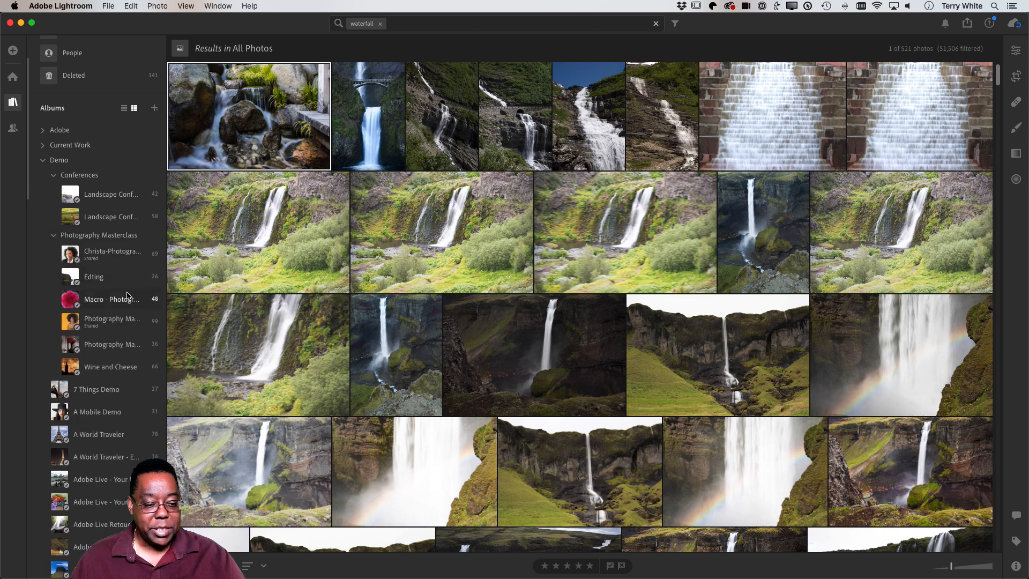
pyautogui.click(123, 325)
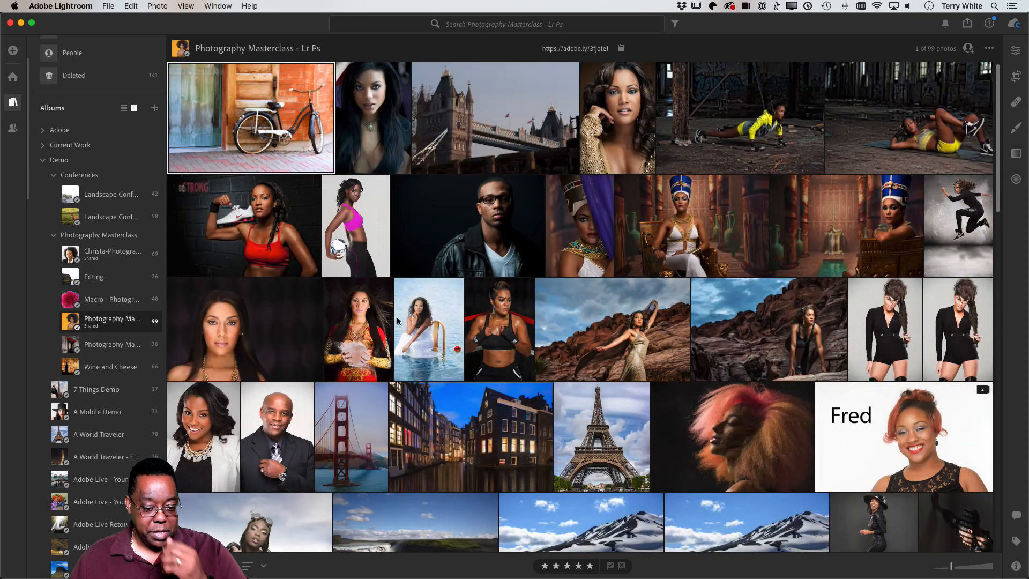
# - Find the last of the three handbag portraits on yellow in the album and open it in the single-photo view
pyautogui.scroll(-10, 417, 337)
pyautogui.scroll(-3, 417, 337)
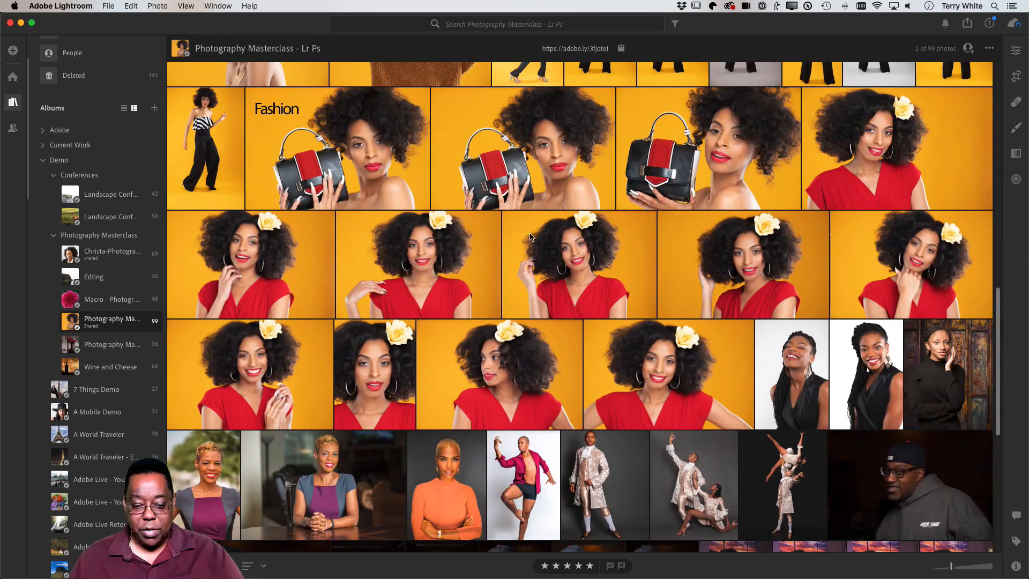
pyautogui.click(717, 146)
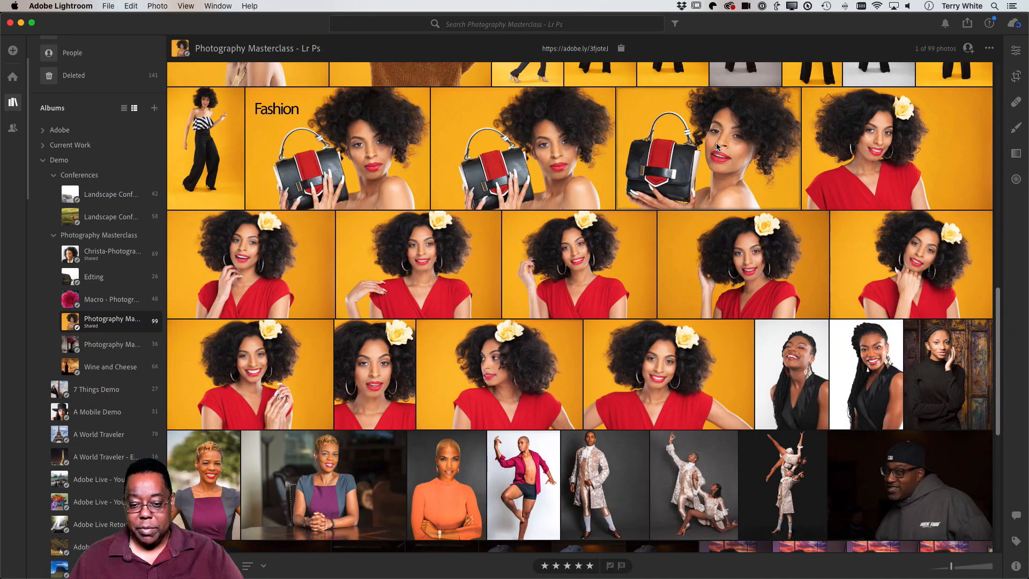
pyautogui.doubleClick(717, 145)
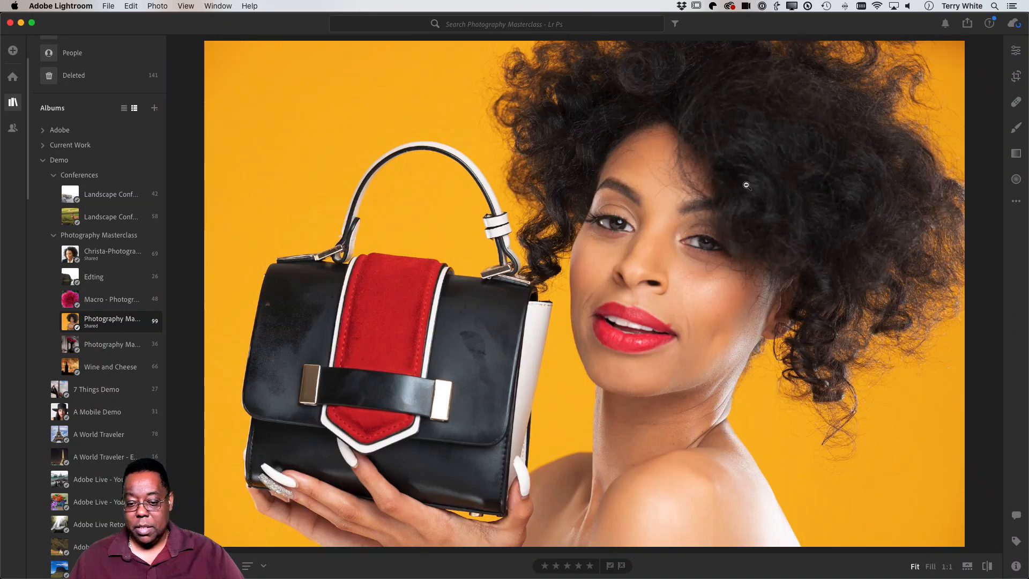
# - Expand the Detail edit settings with all sharpening options, set Sharpening to 40, and compare the photo with its original
pyautogui.click(1015, 50)
pyautogui.scroll(-2, 930, 349)
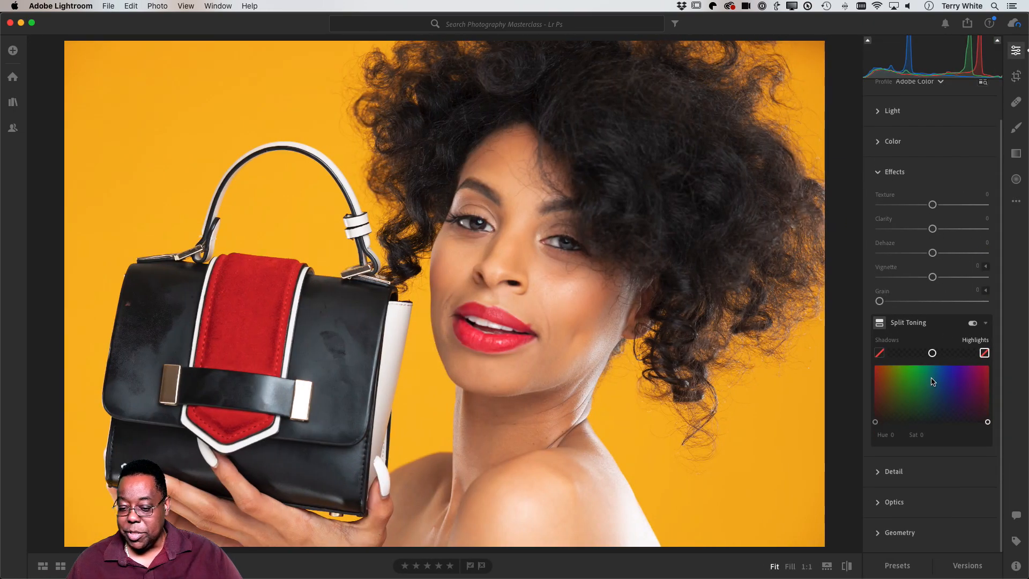
pyautogui.click(877, 473)
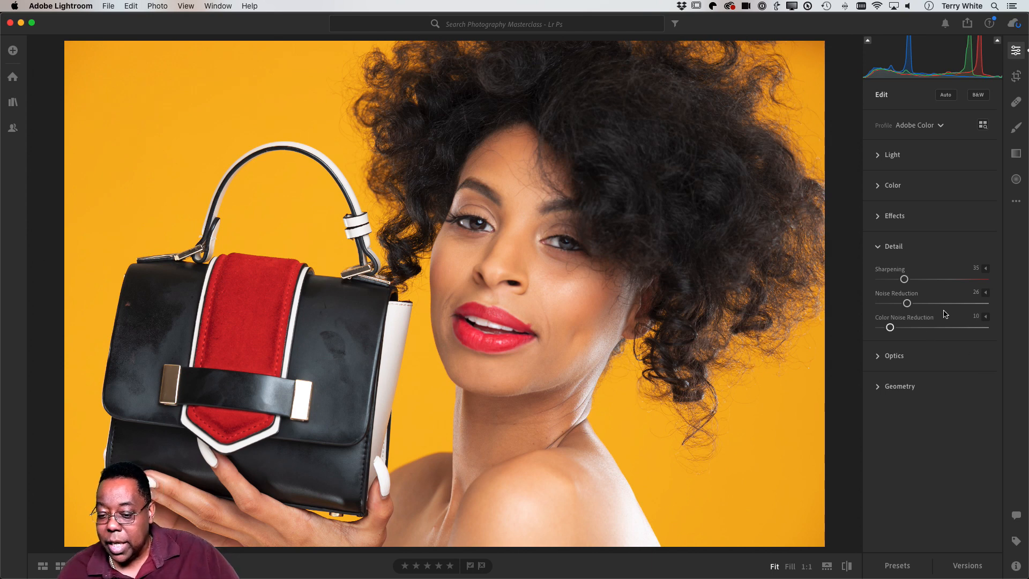
pyautogui.click(986, 268)
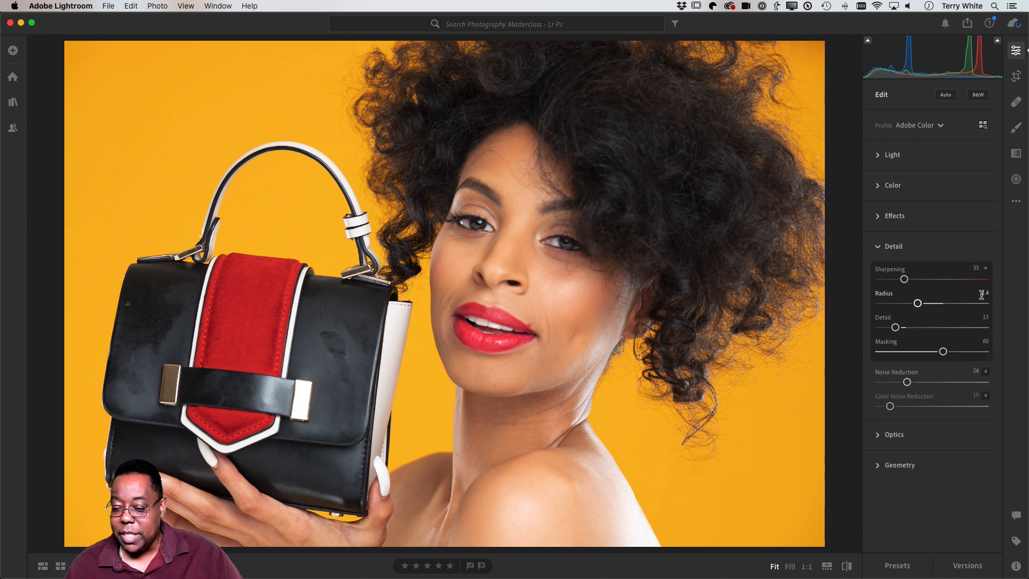
pyautogui.moveTo(905, 281); pyautogui.dragTo(909, 281)
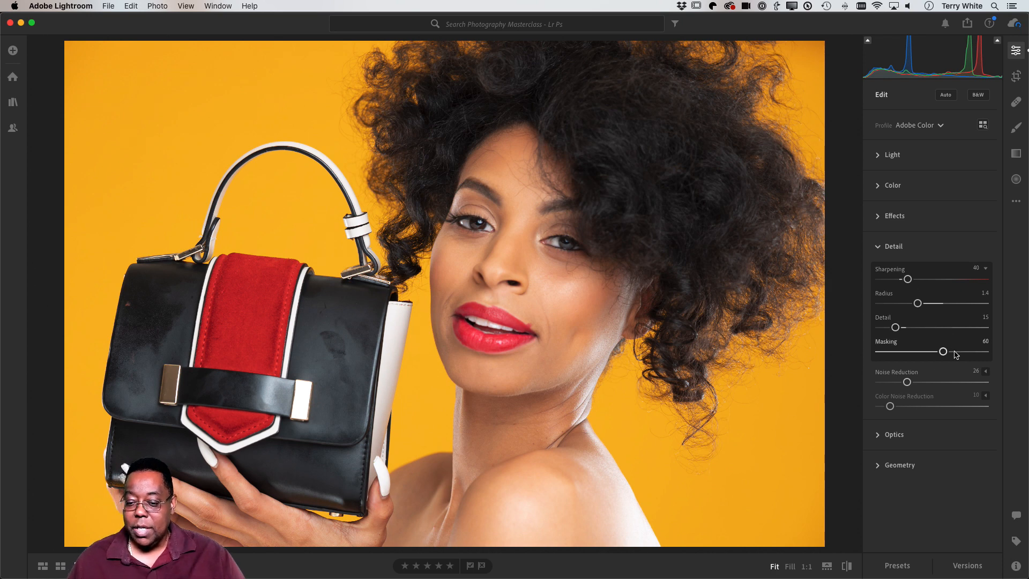
pyautogui.click(845, 567)
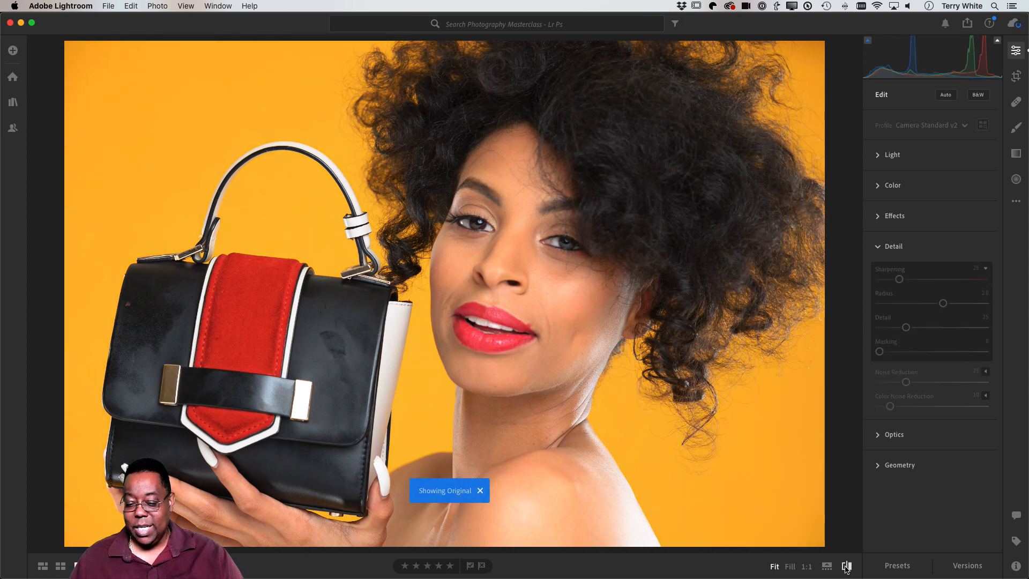
pyautogui.click(846, 567)
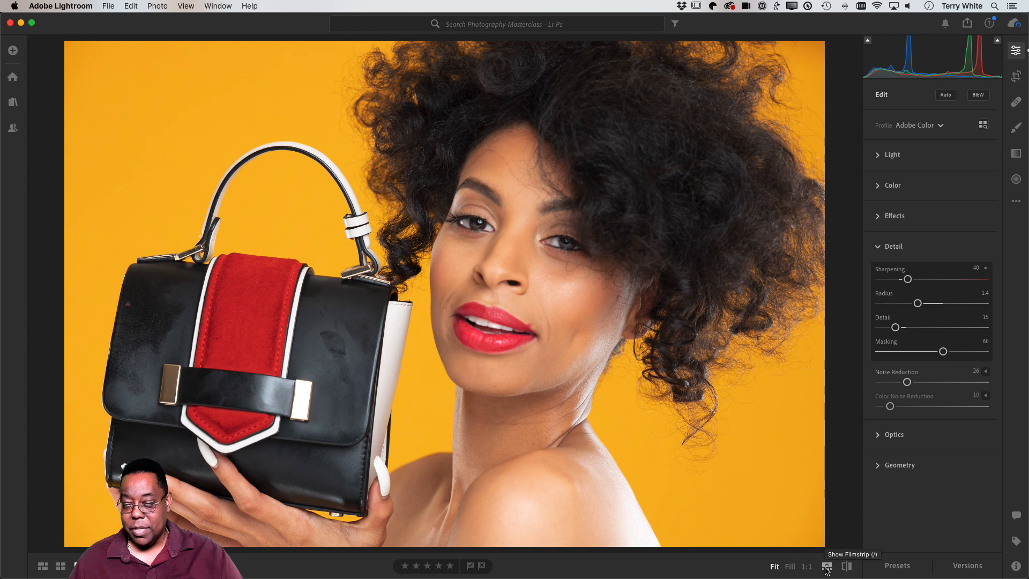
# - Start a new preset from the photo's current edits and name it "Sharpen Faces PM"
pyautogui.click(898, 566)
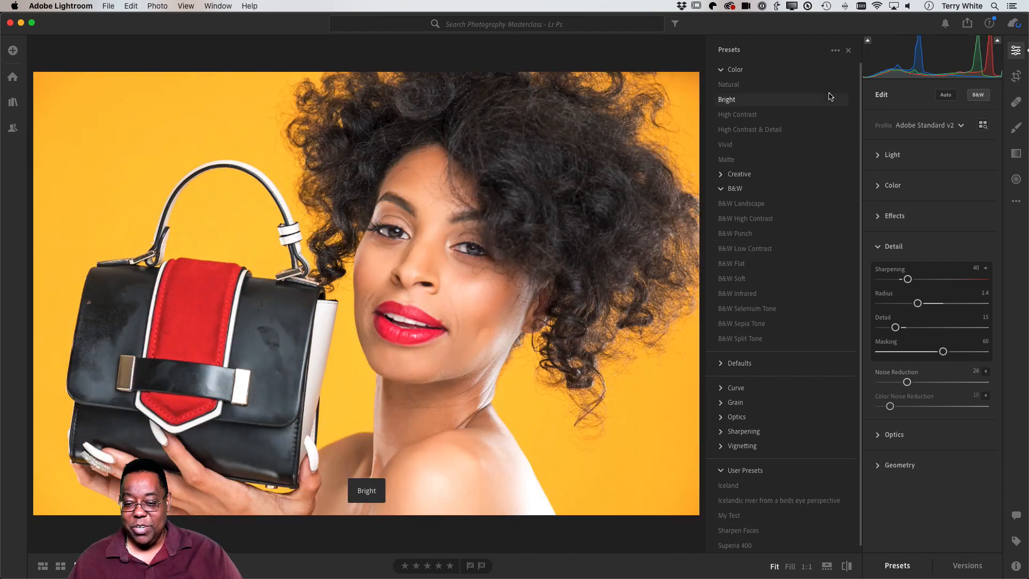
pyautogui.click(836, 51)
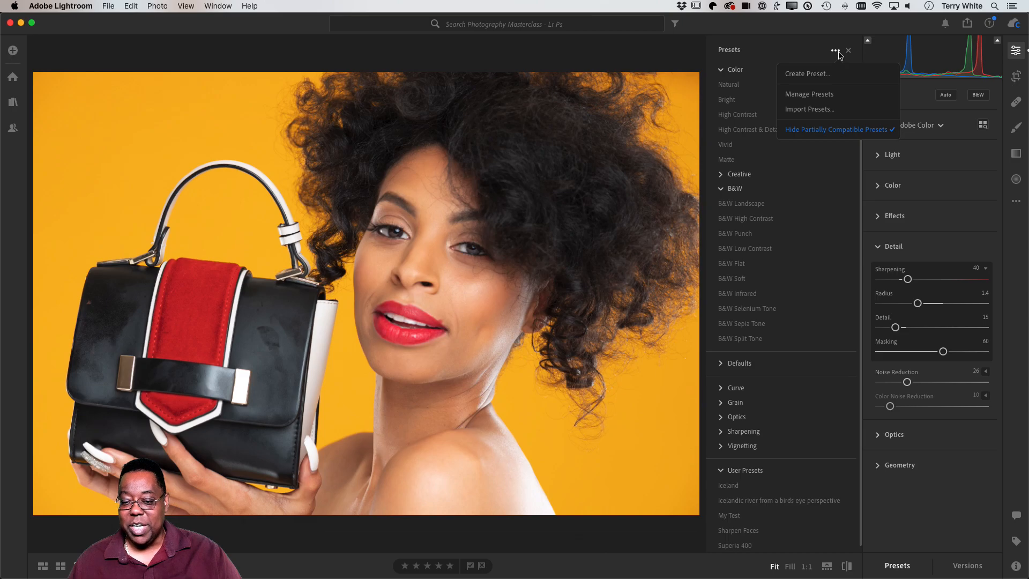
pyautogui.click(824, 73)
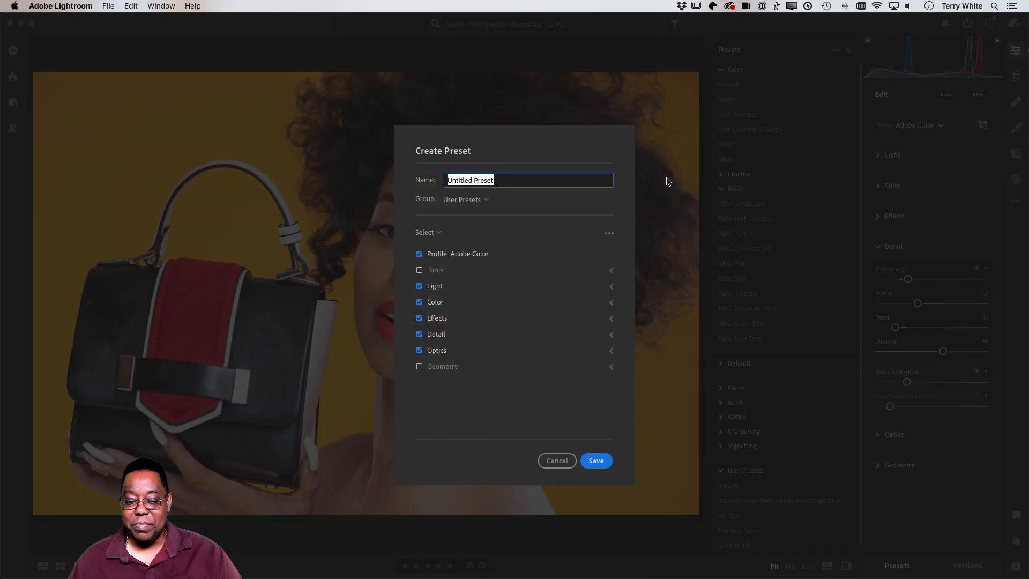
pyautogui.write('S')
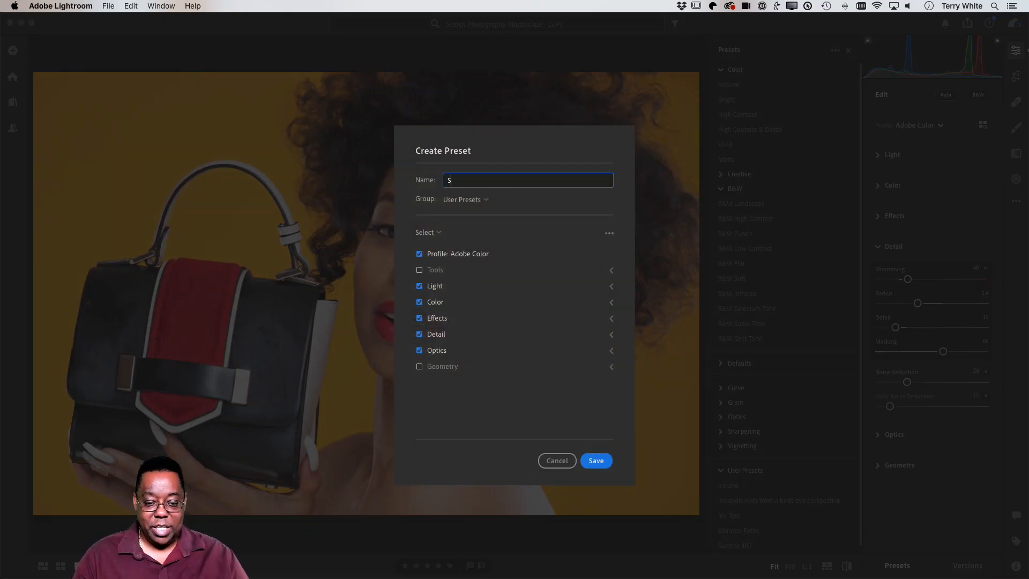
pyautogui.write('harpen')
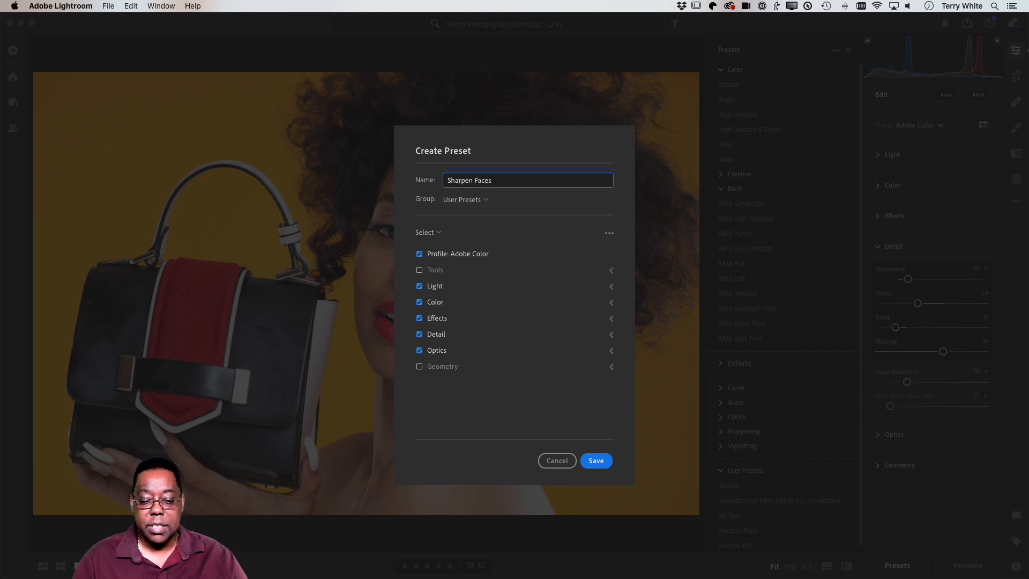
pyautogui.write(' Faces ')
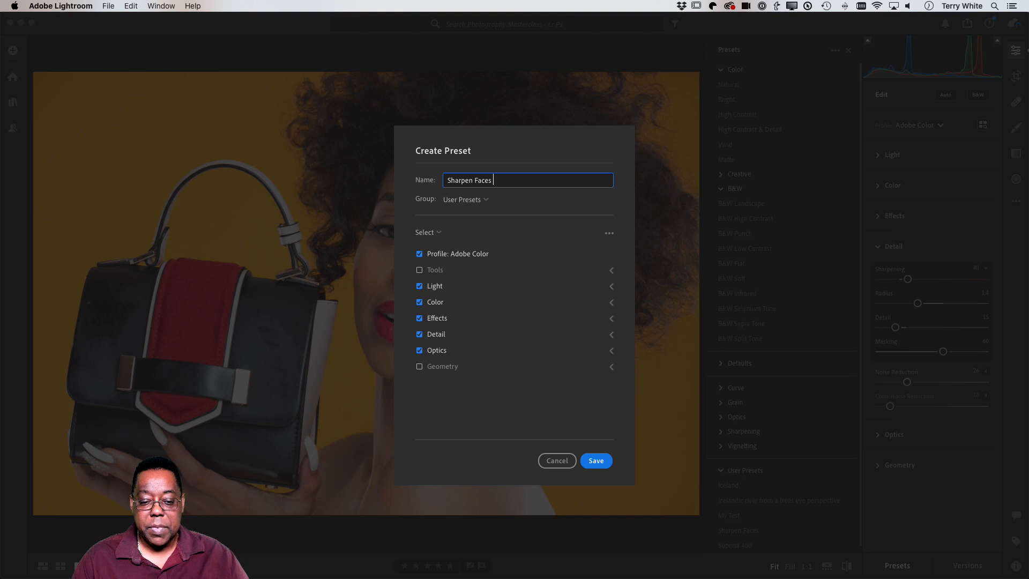
pyautogui.write('PM')
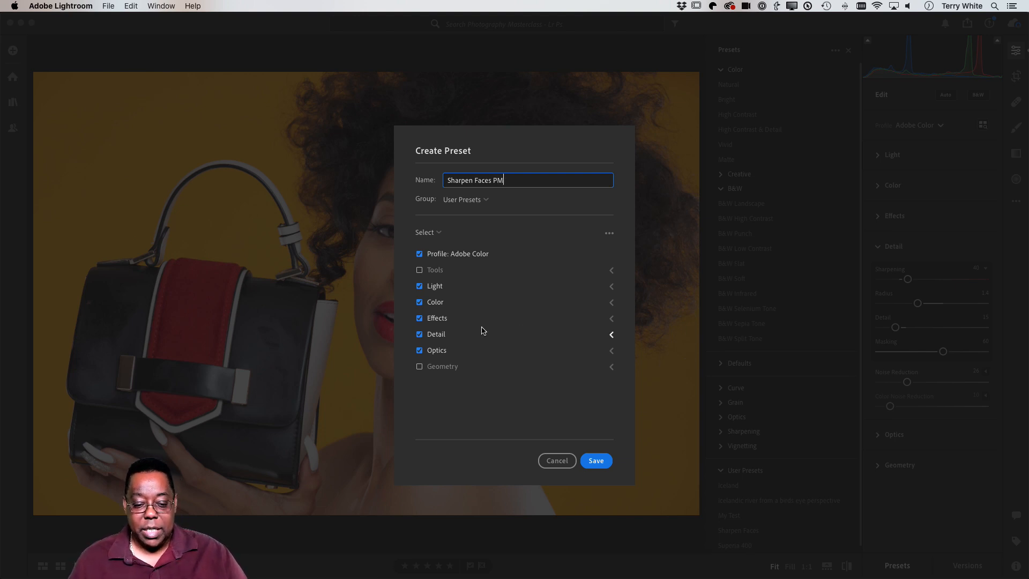
# - Save the preset in User Presets with only the Detail settings included, and apply it to the portrait
pyautogui.click(419, 254)
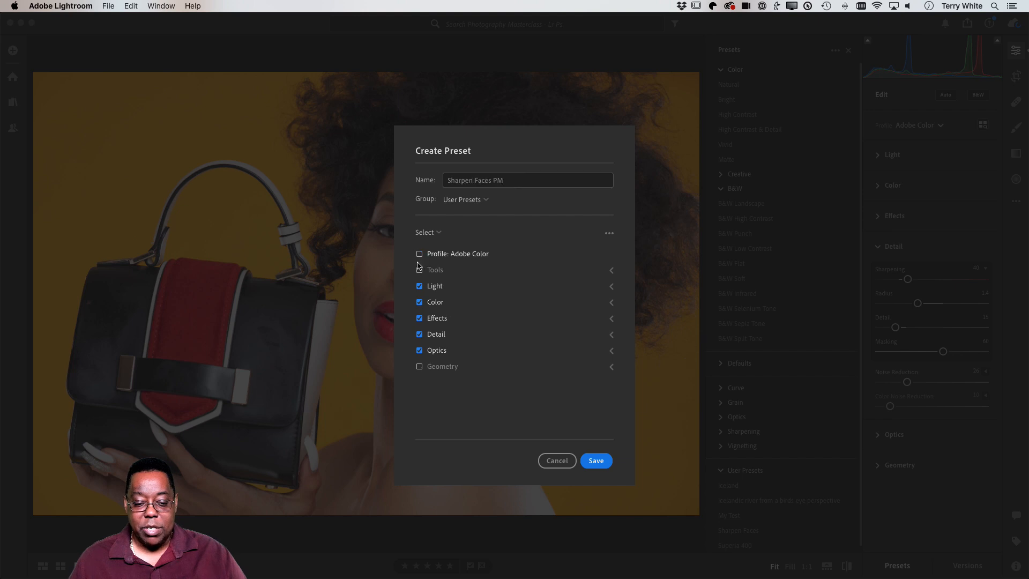
pyautogui.click(420, 286)
pyautogui.click(420, 302)
pyautogui.click(420, 318)
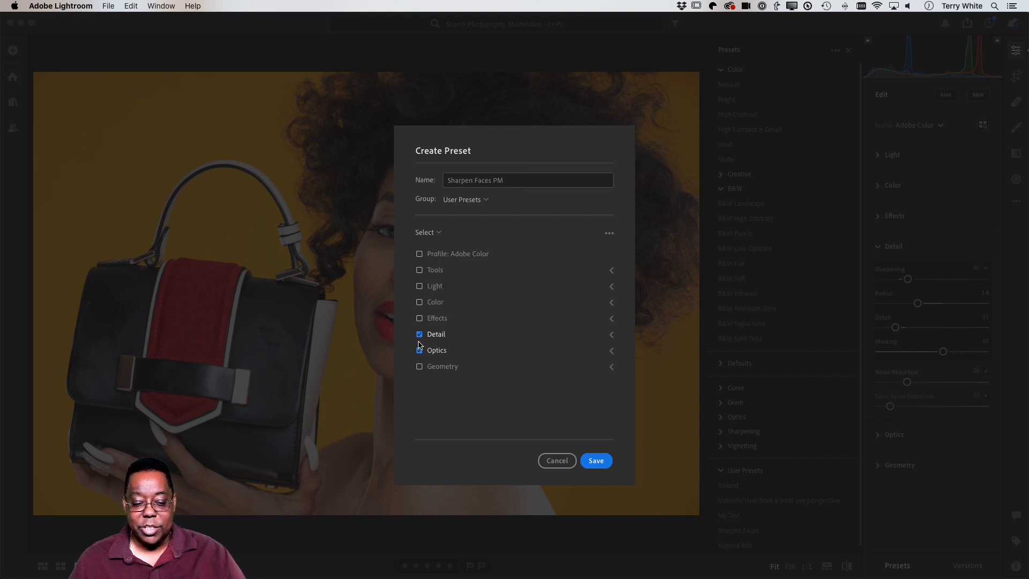
pyautogui.click(419, 350)
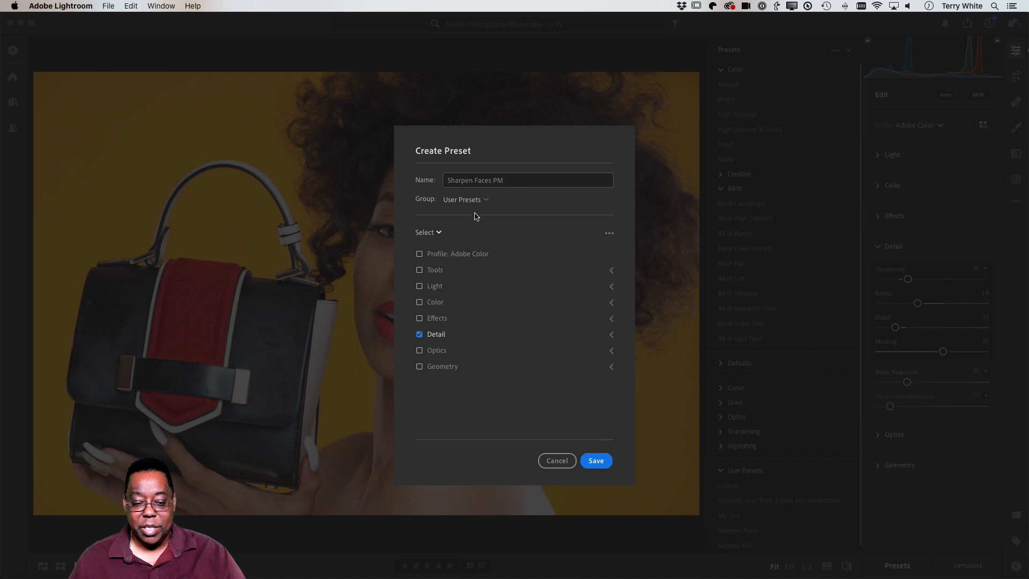
pyautogui.click(596, 461)
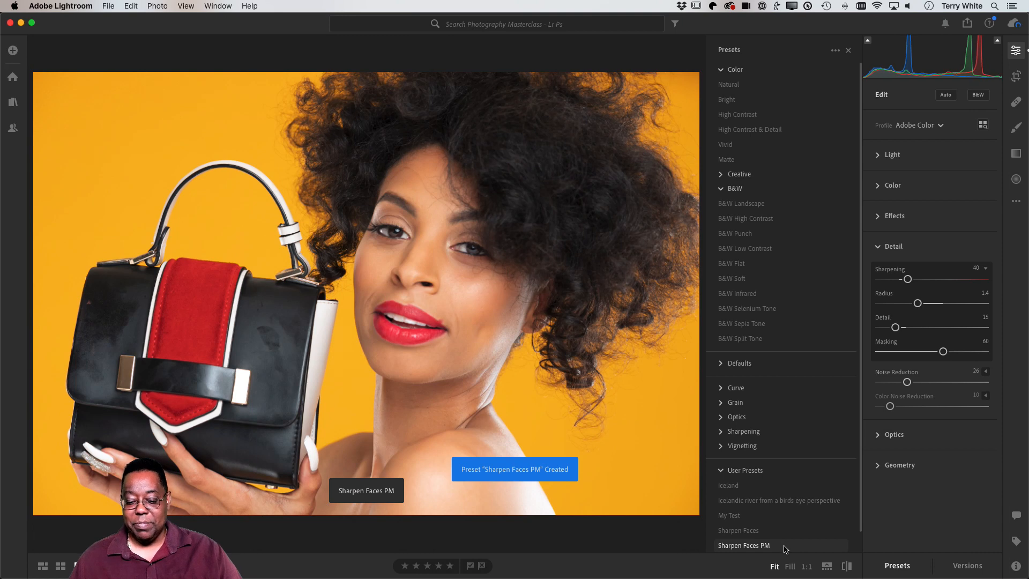
pyautogui.click(784, 545)
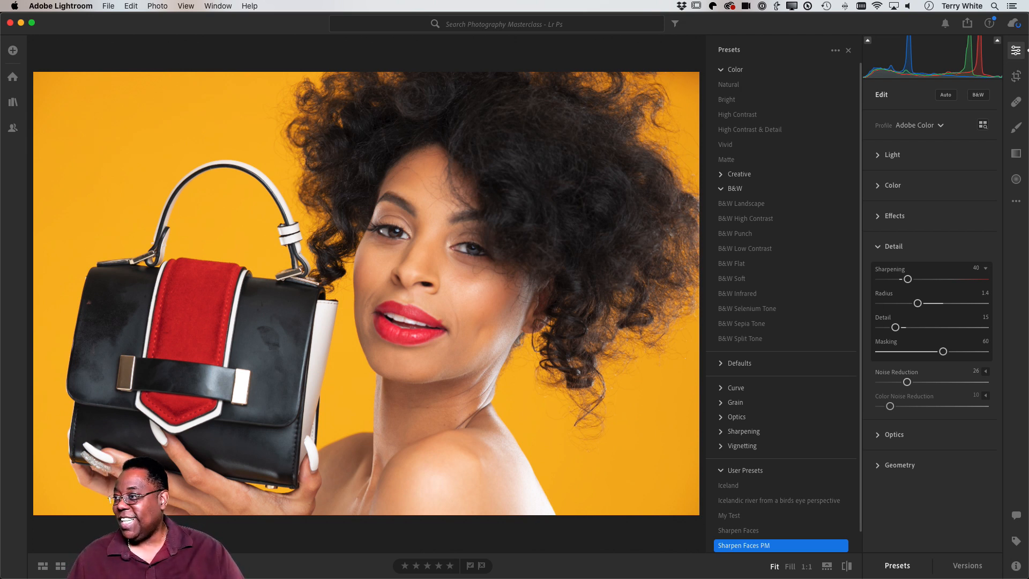
# - Switch to Photoshop and view its Home screen, dismissing the cloud documents notice and returning to the empty workspace
pyautogui.press('super+Tab')
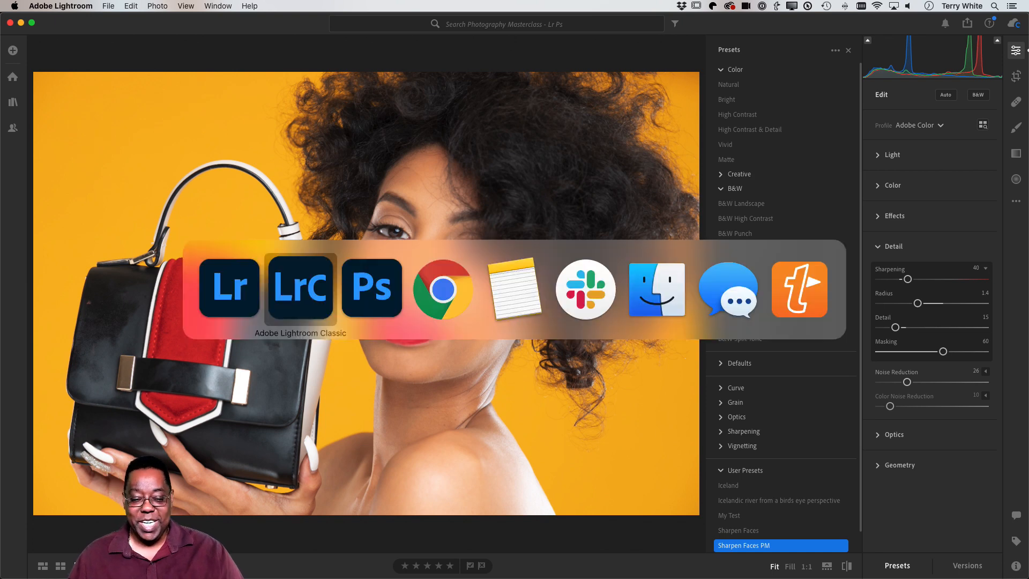
pyautogui.press('super+Tab')
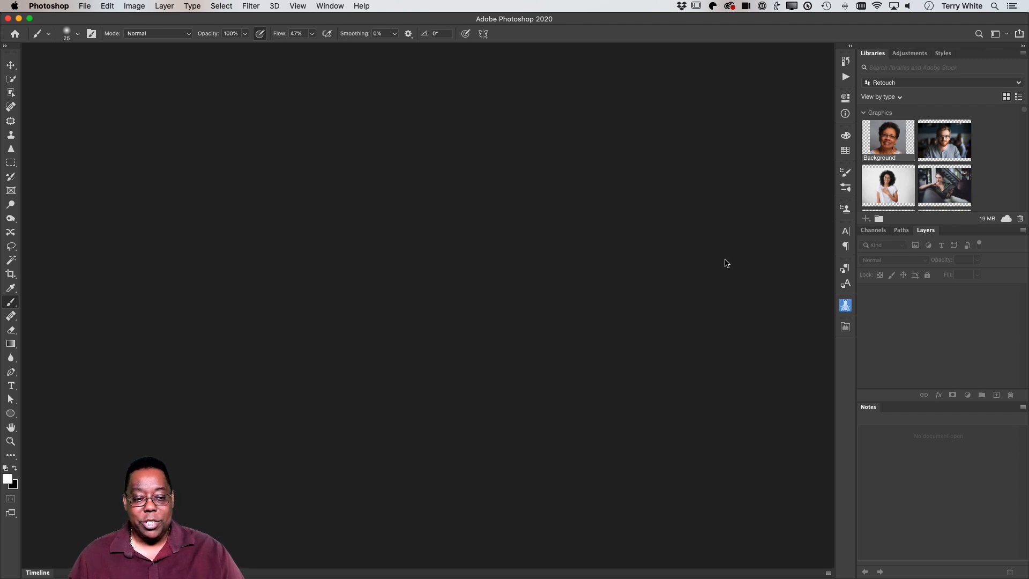
pyautogui.click(15, 34)
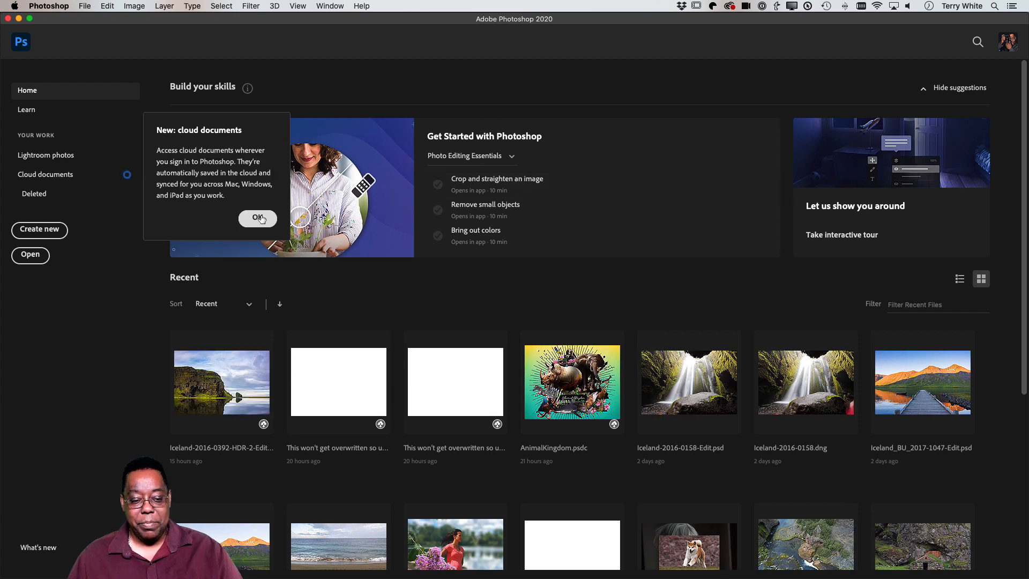
pyautogui.click(258, 218)
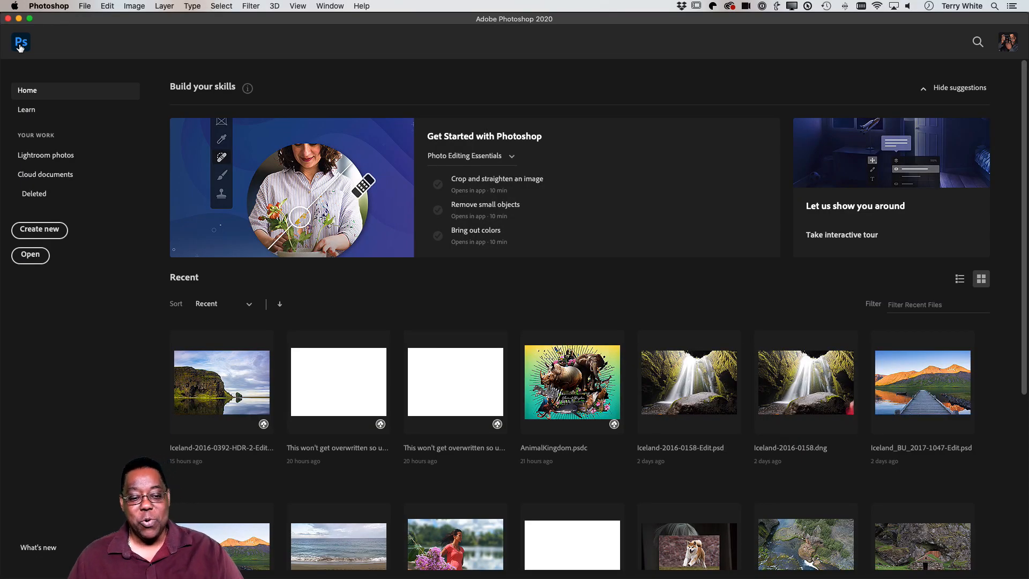
pyautogui.click(20, 47)
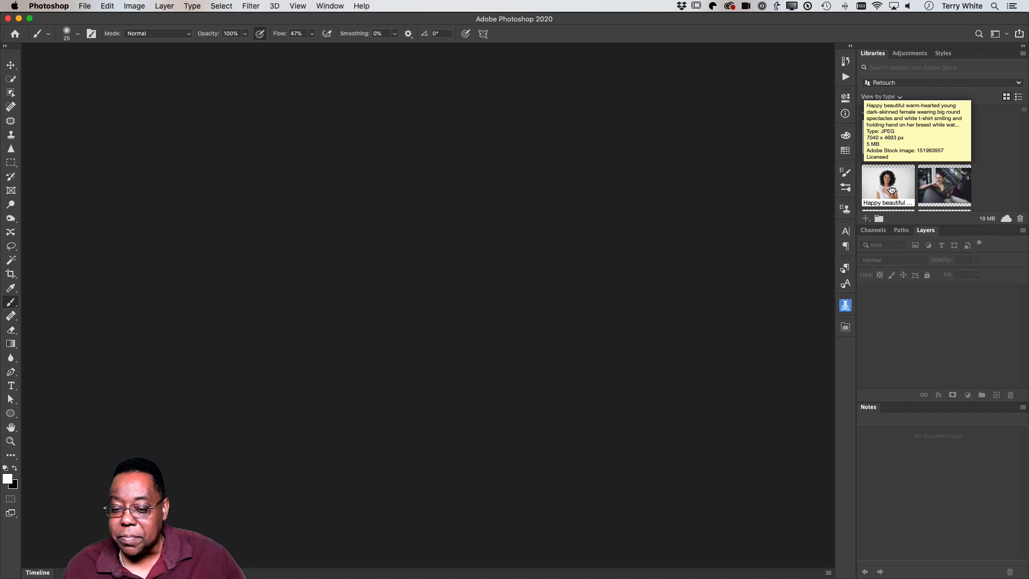
# - Open the photo of the curly-haired woman in a yellow sweater from the Retouch library
pyautogui.scroll(-5, 953, 179)
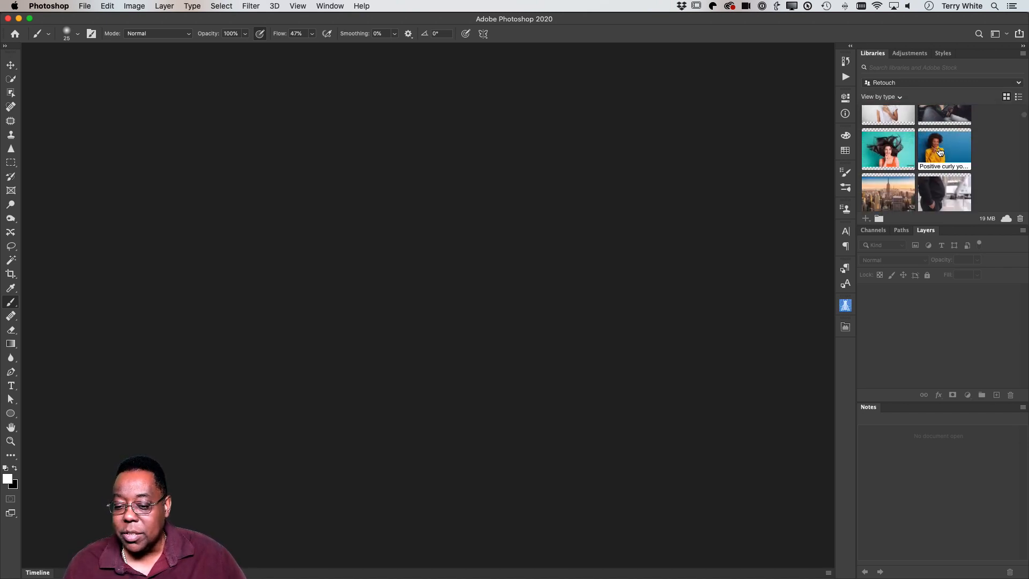
pyautogui.doubleClick(941, 152)
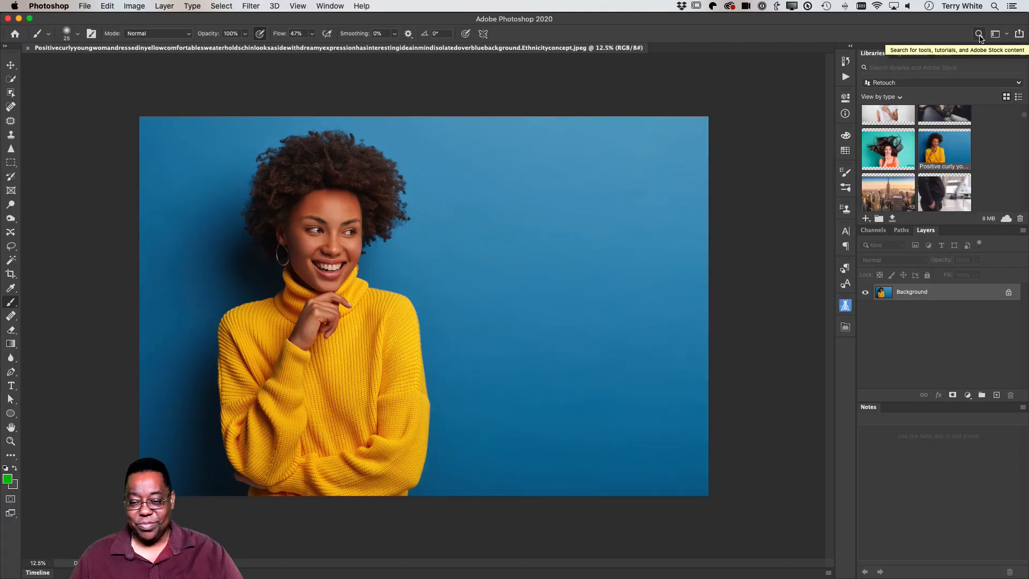
# - Find the Object Selection Tool by searching for "object sele" and select the woman's head and hair with it
pyautogui.click(979, 35)
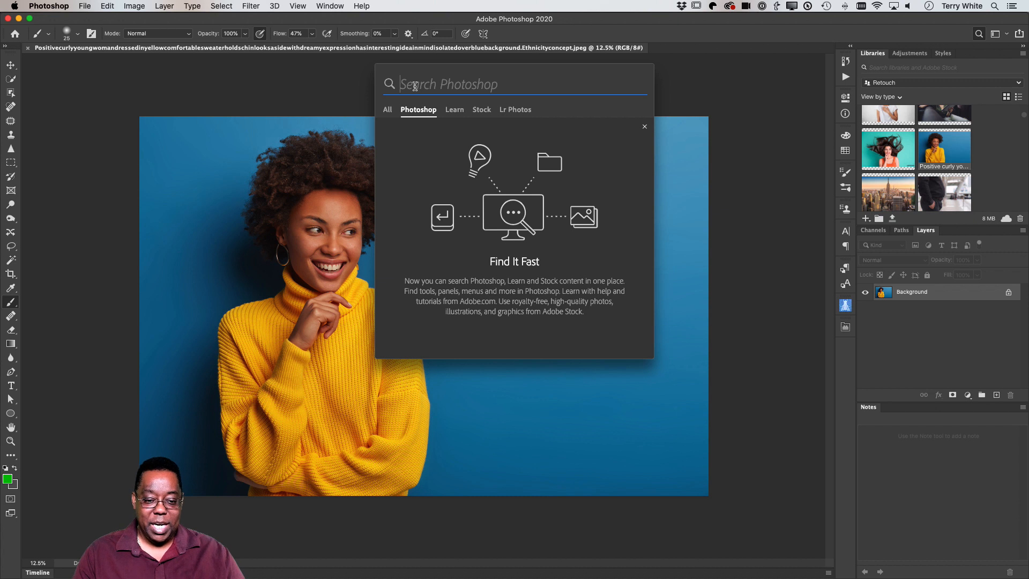
pyautogui.write('object sele')
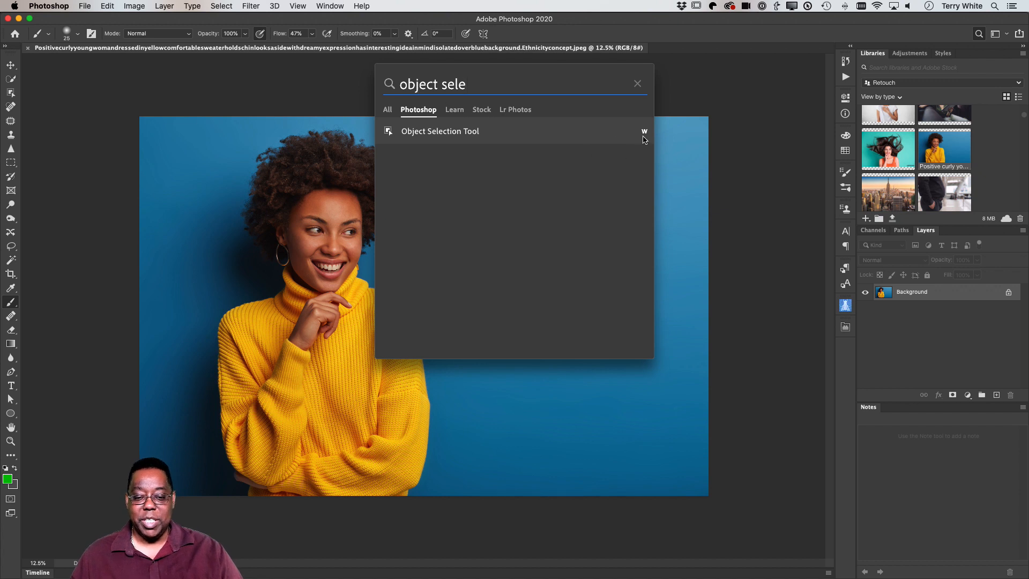
pyautogui.click(418, 135)
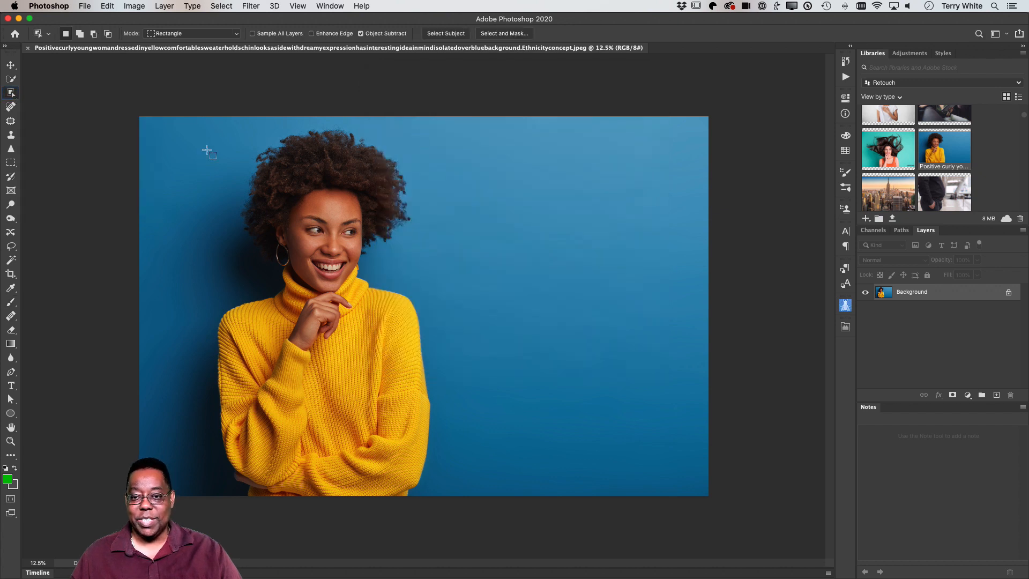
pyautogui.moveTo(196, 118); pyautogui.dragTo(439, 329)
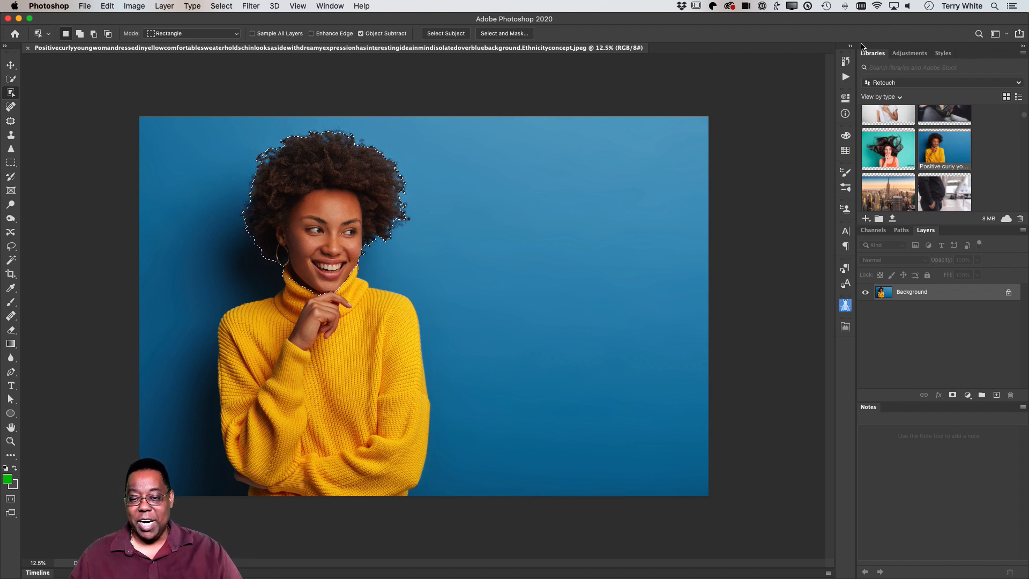
# - Search Photoshop for "clone", view the matching Learn tutorials, clear the search and deselect the woman's head
pyautogui.click(978, 35)
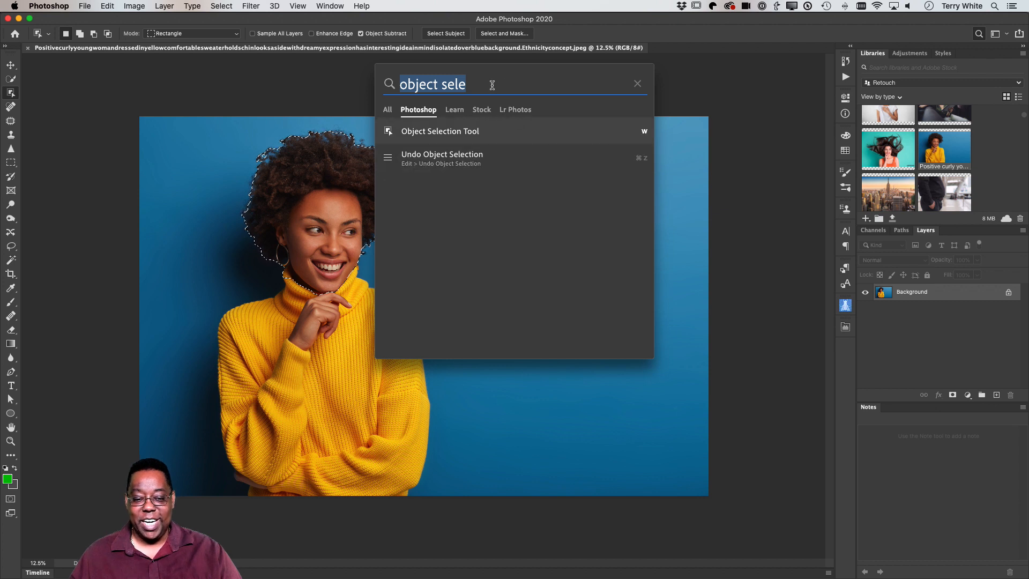
pyautogui.write('col')
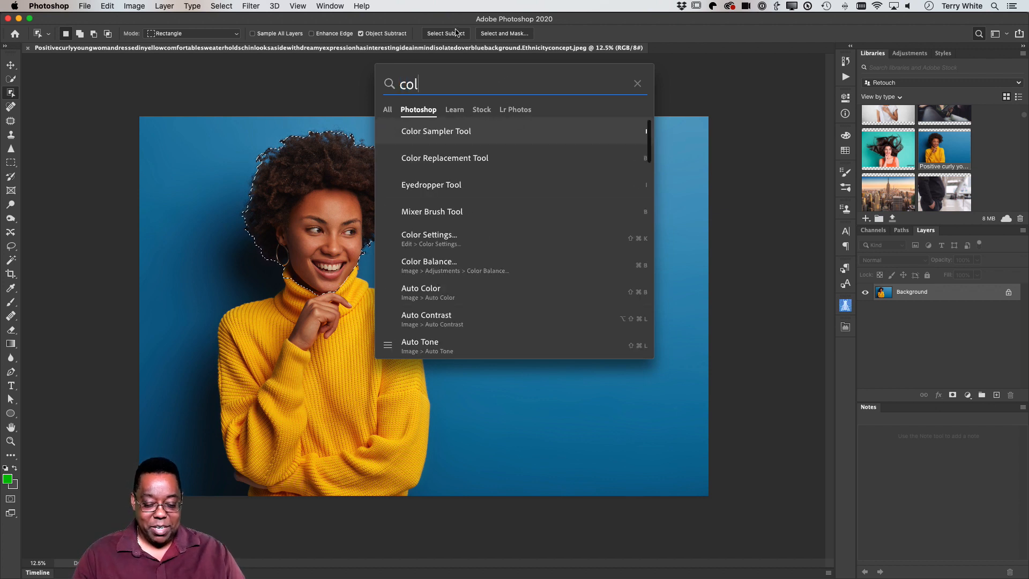
pyautogui.press('BackSpace')
pyautogui.press('BackSpace')
pyautogui.write('lone')
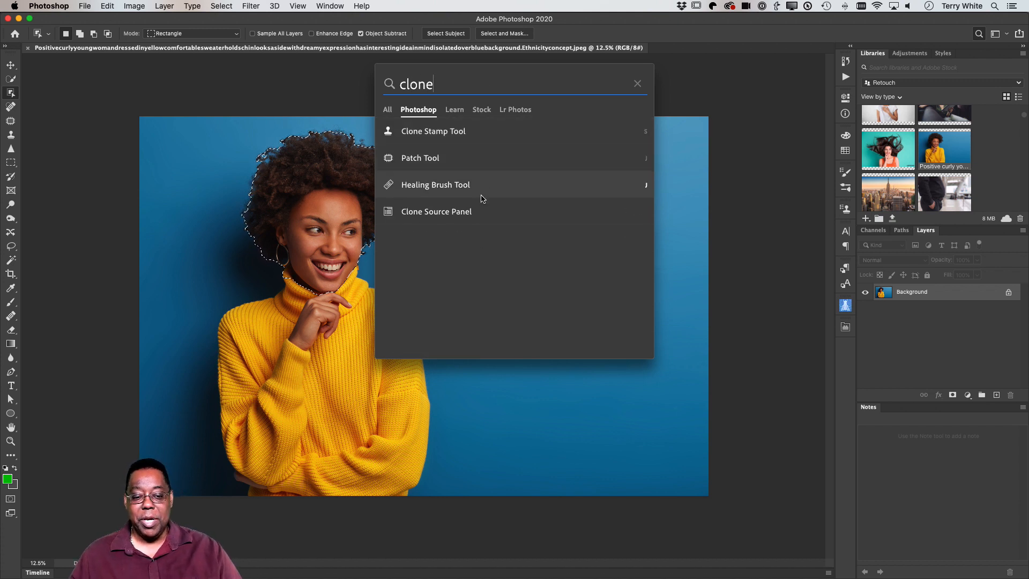
pyautogui.click(459, 111)
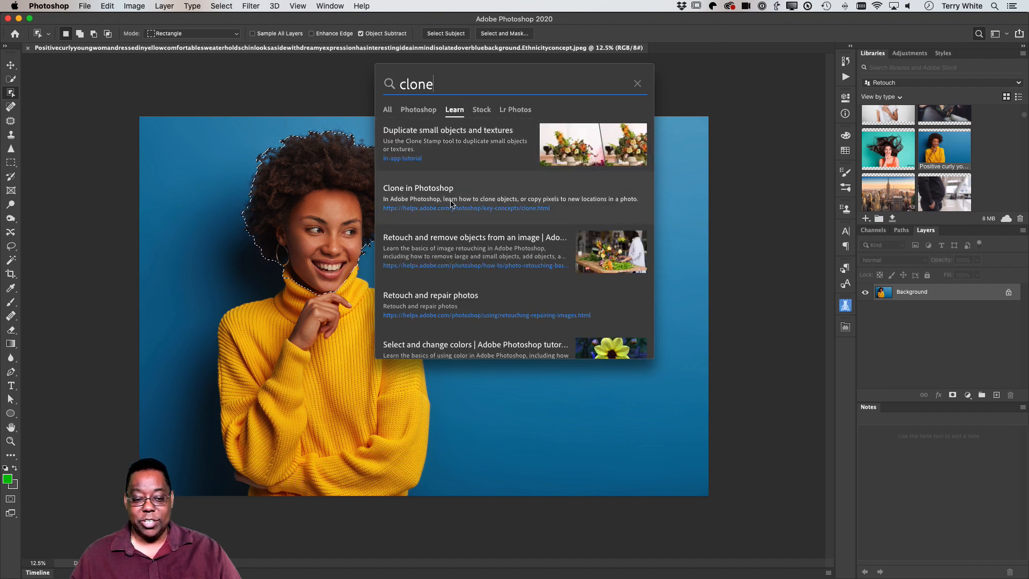
pyautogui.click(638, 86)
pyautogui.click(417, 110)
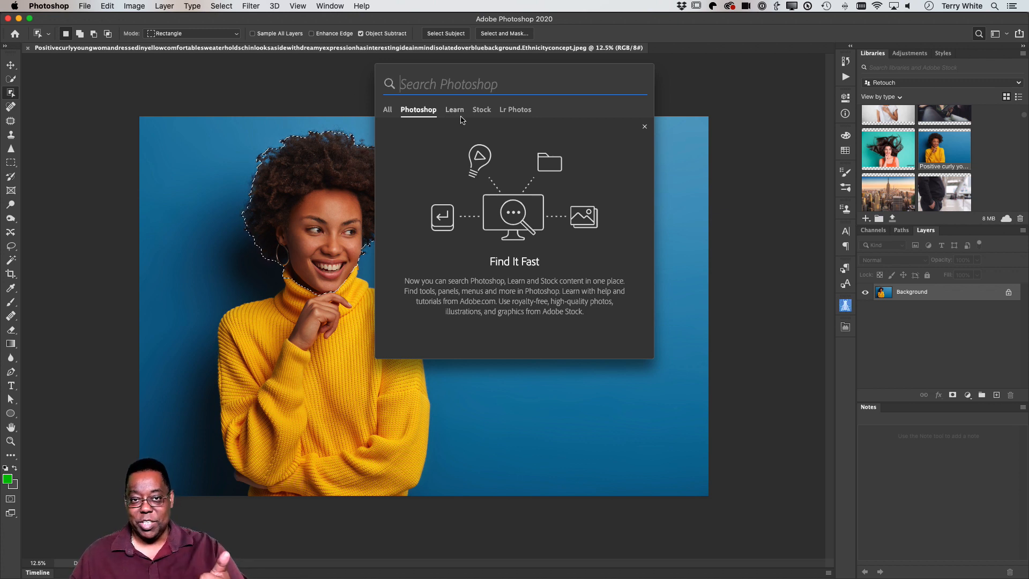
pyautogui.click(317, 137)
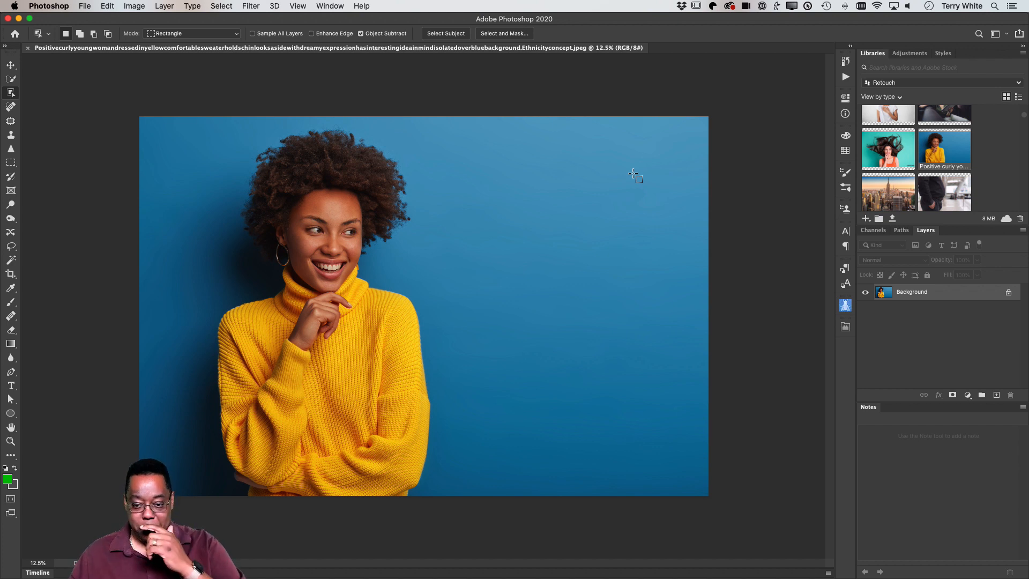
# - Browse the Lightroom photo albums available through the search window and close it
pyautogui.click(979, 34)
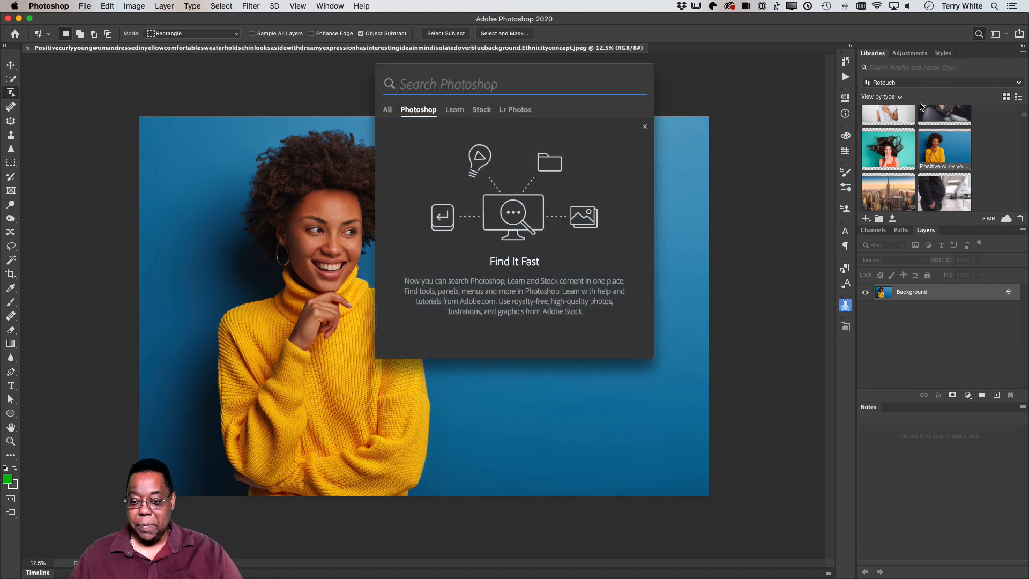
pyautogui.click(509, 110)
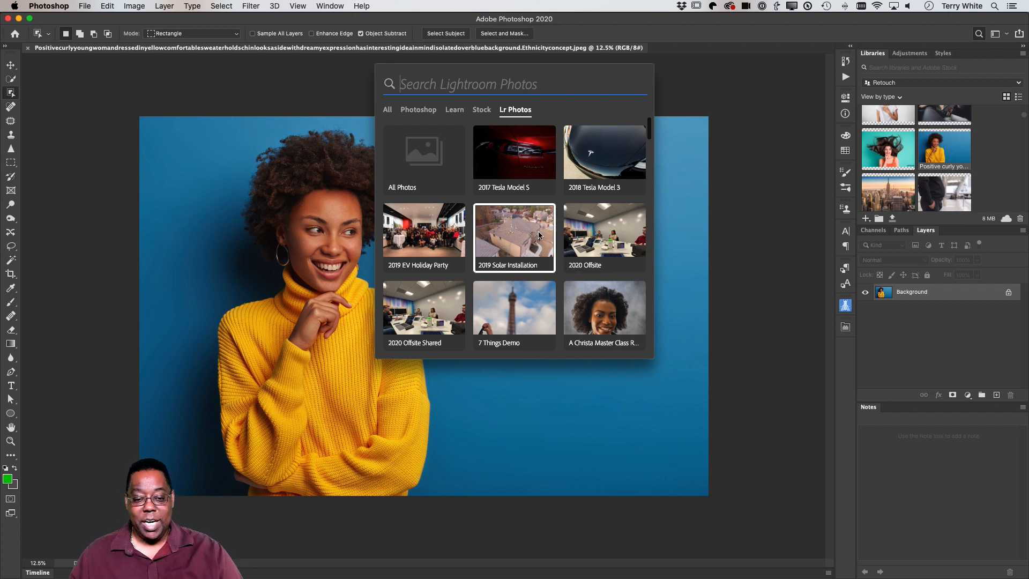
pyautogui.scroll(-5, 538, 235)
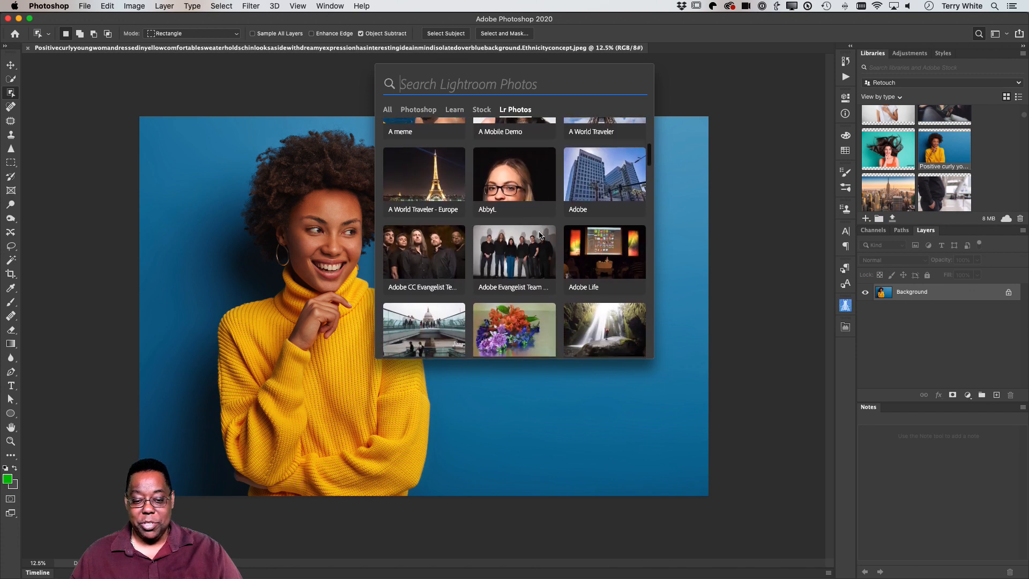
pyautogui.scroll(-5, 540, 235)
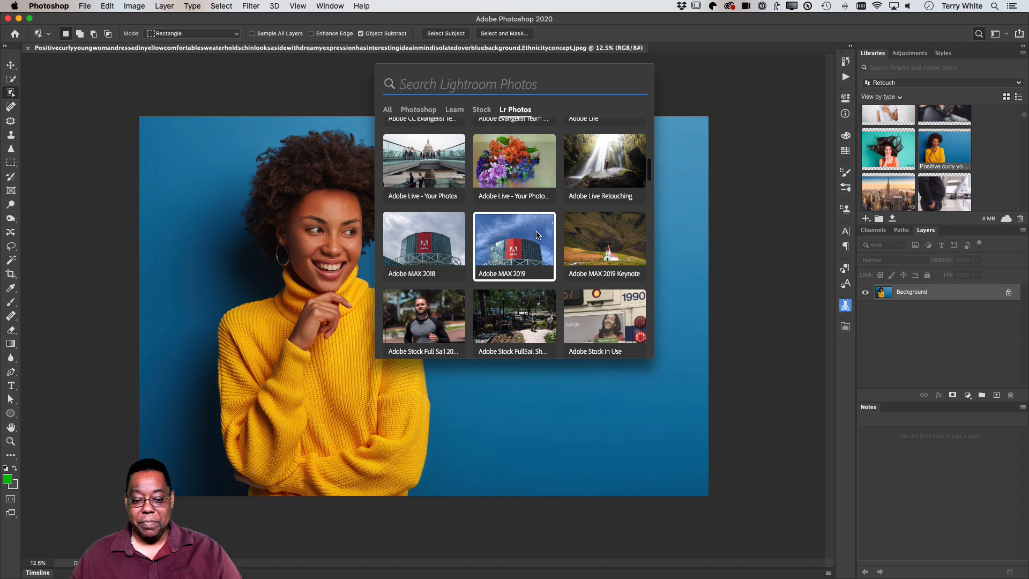
pyautogui.click(671, 107)
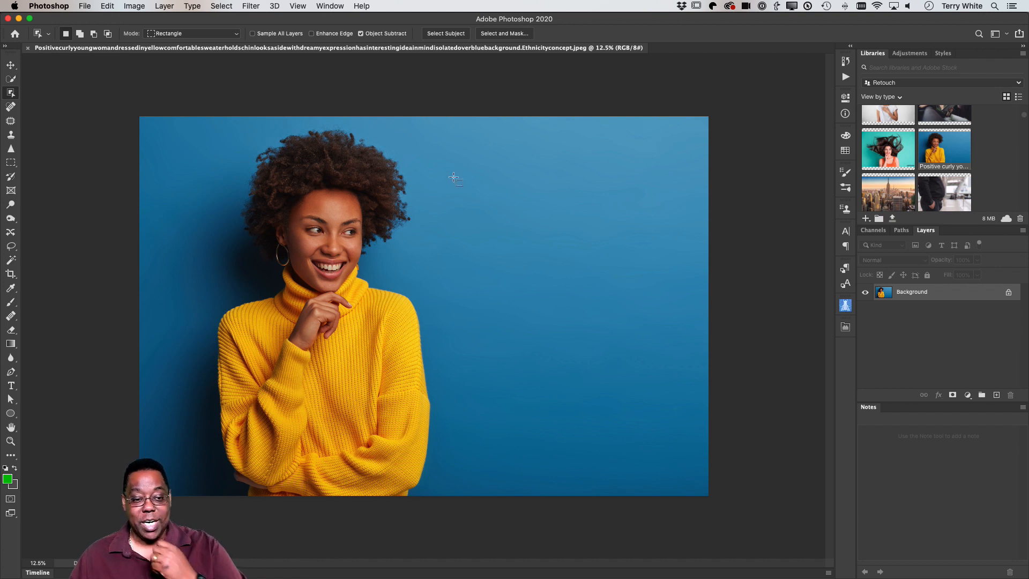
# - Switch to the Move tool and select the woman automatically with the Select Subject command
pyautogui.click(11, 66)
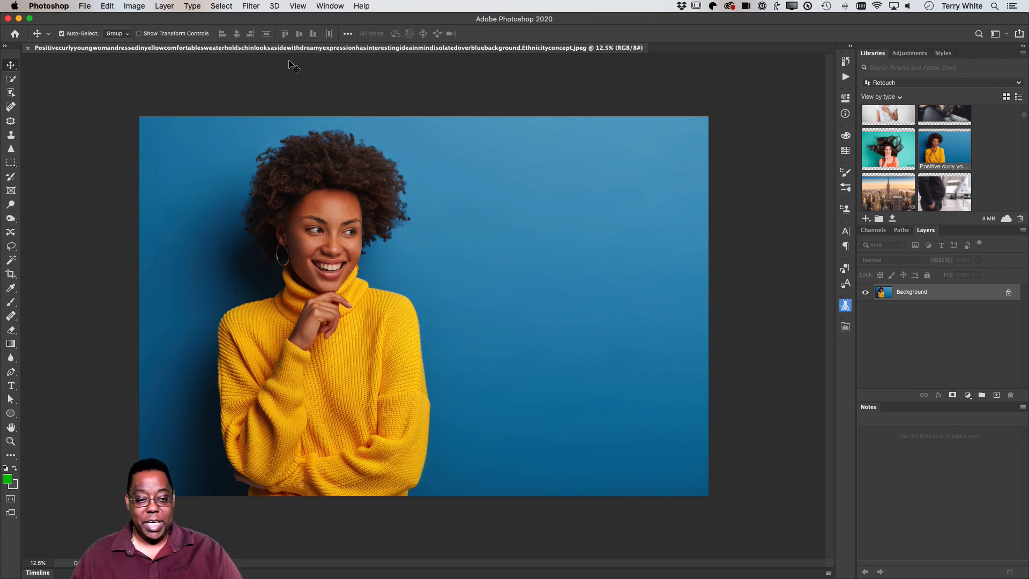
pyautogui.click(220, 6)
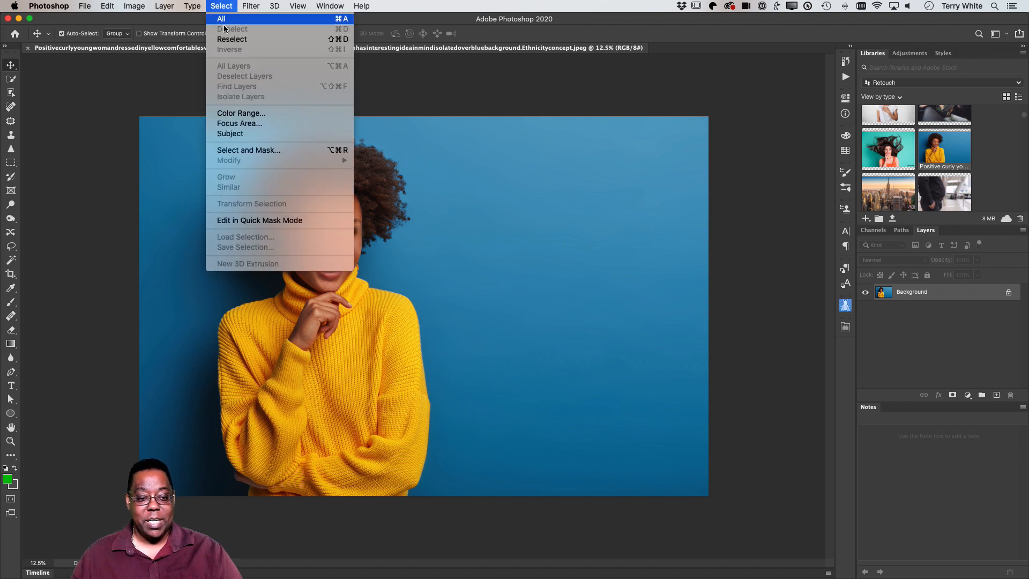
pyautogui.click(262, 136)
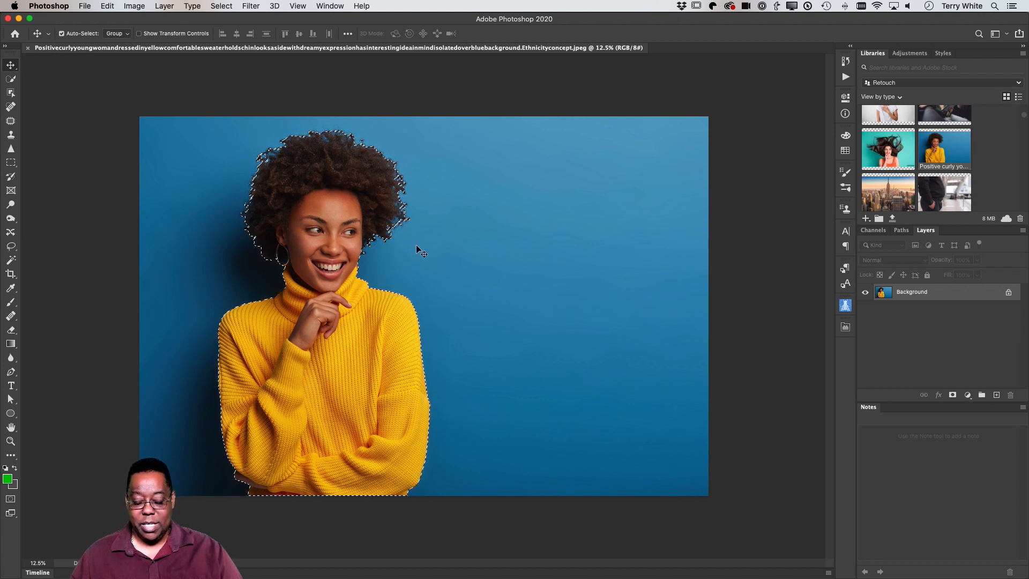
# - Copy the selected woman to a new layer, hide the Background to check the cutout, and undo back to the selection
pyautogui.press('super+j')
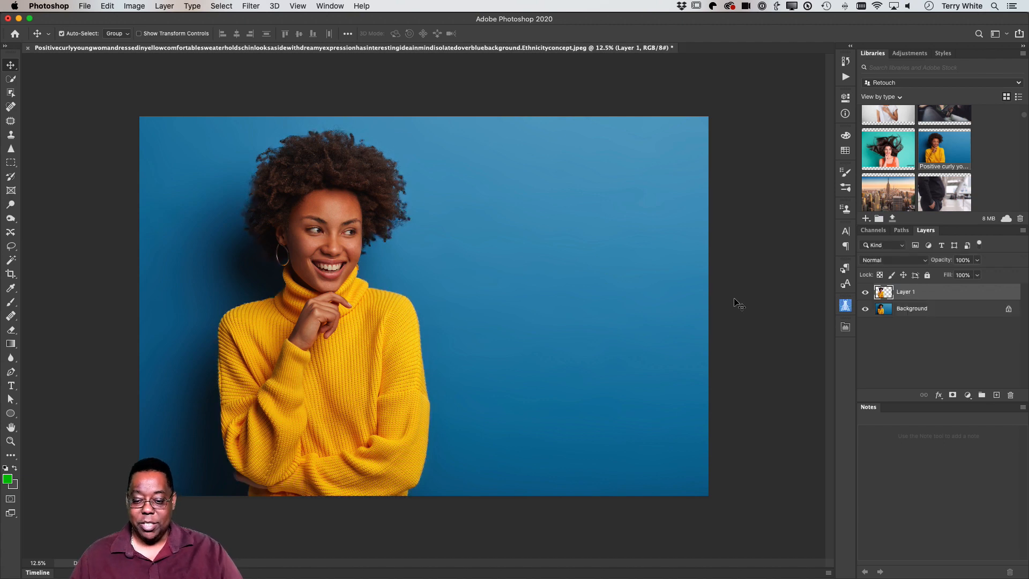
pyautogui.click(865, 309)
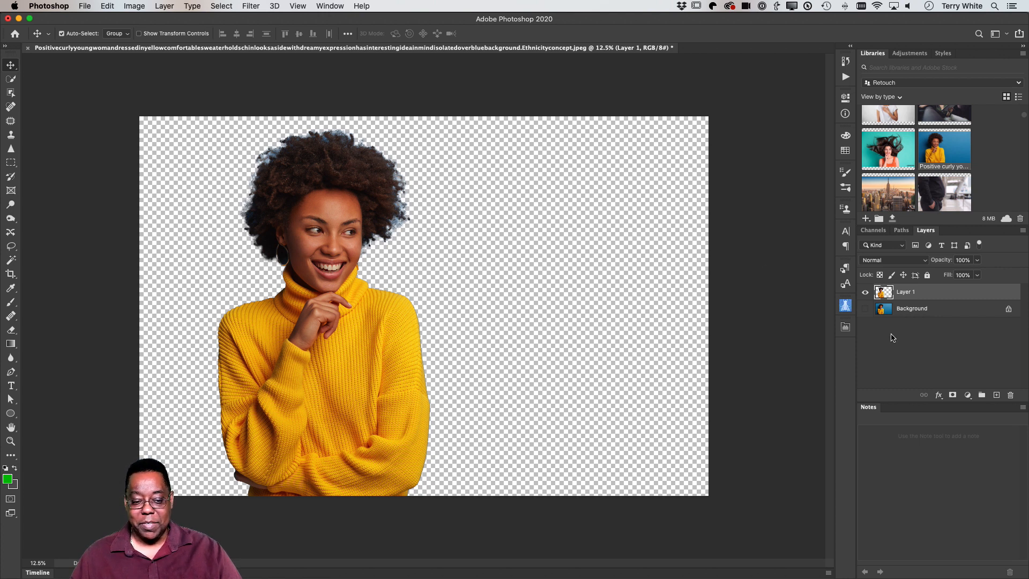
pyautogui.press('super+z')
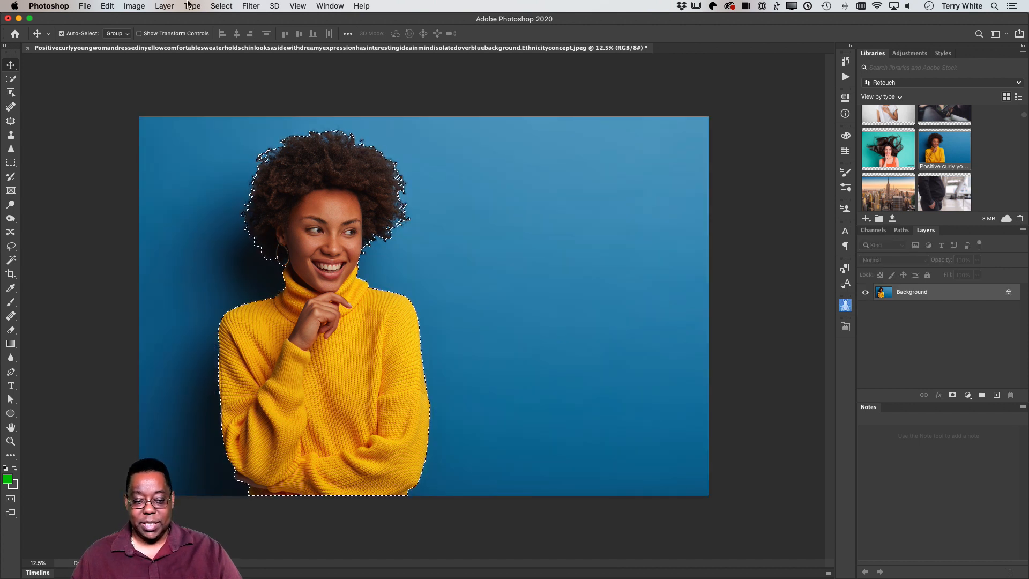
# - Open the subject selection in Select and Mask and inspect the edges of the woman's hair up close
pyautogui.click(211, 4)
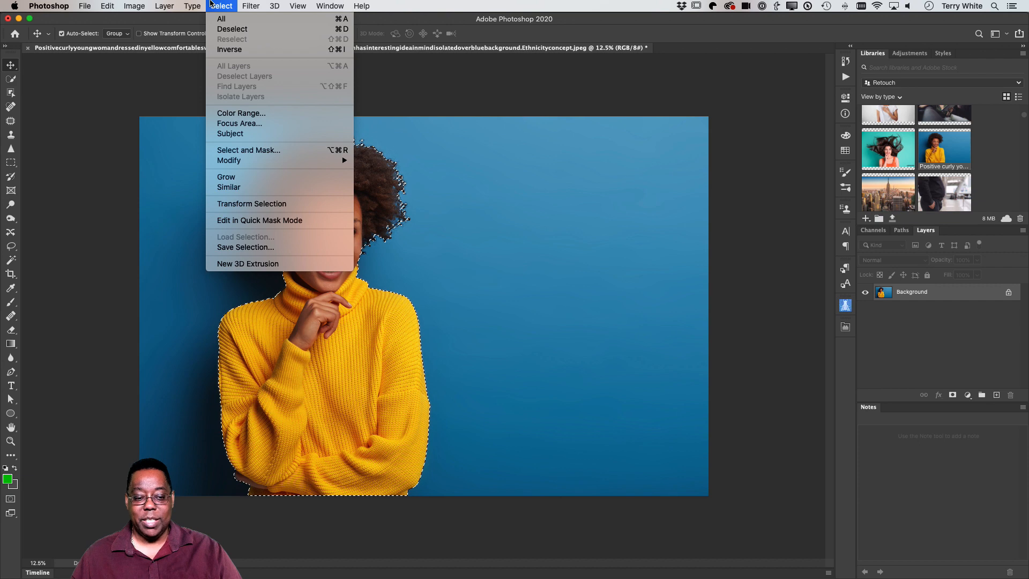
pyautogui.click(269, 152)
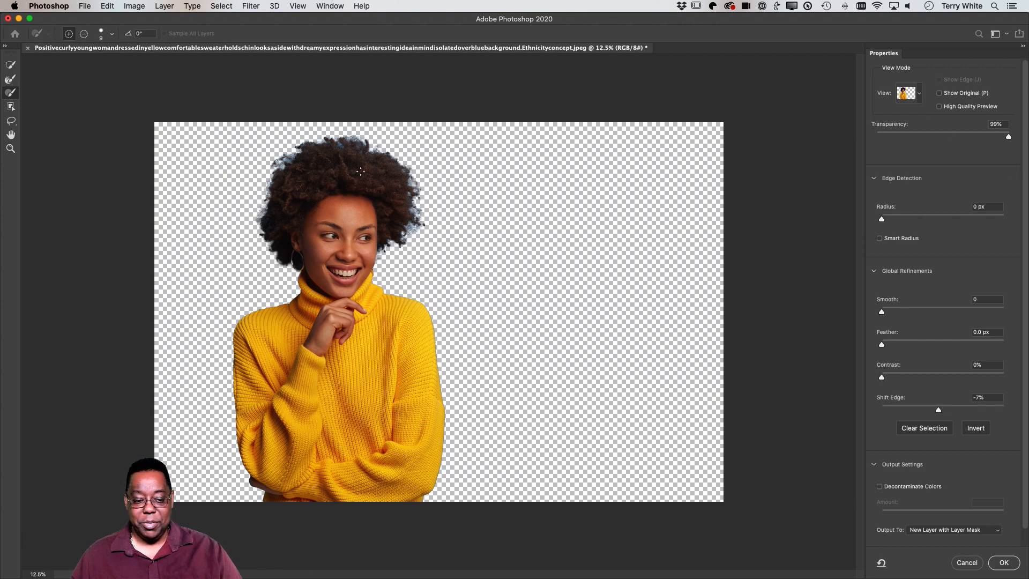
pyautogui.press('z')
pyautogui.moveTo(330, 163); pyautogui.dragTo(391, 209)
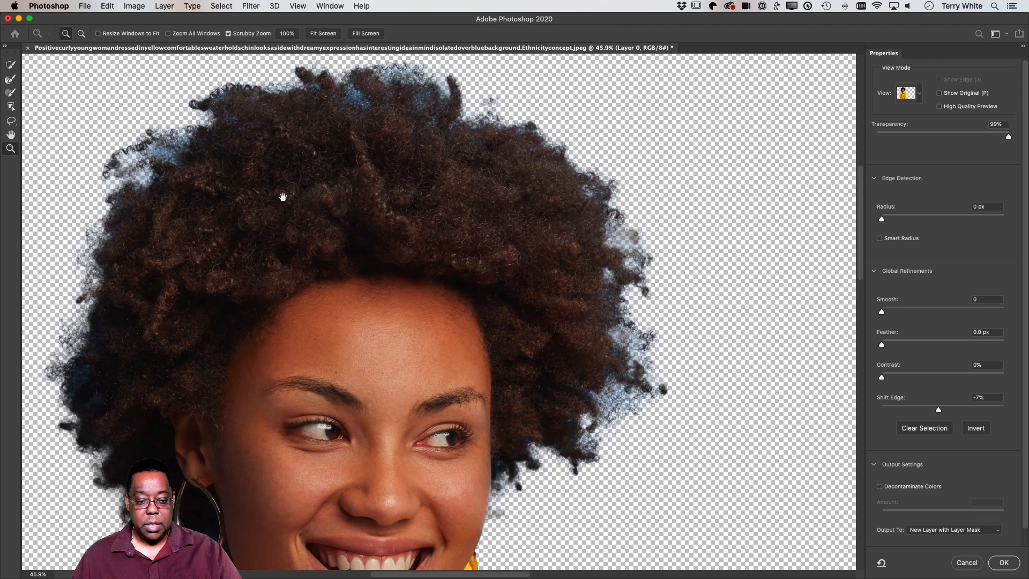
pyautogui.moveTo(283, 197); pyautogui.dragTo(448, 287)
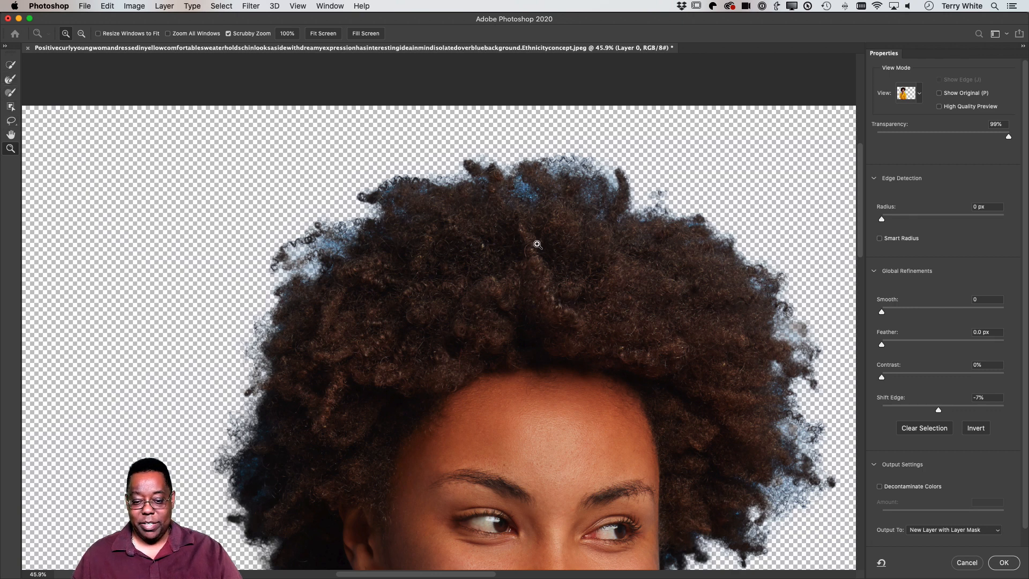
# - Refine the upper and right-hand edges of the hair with the Refine Edge Brush at size 90
pyautogui.click(10, 79)
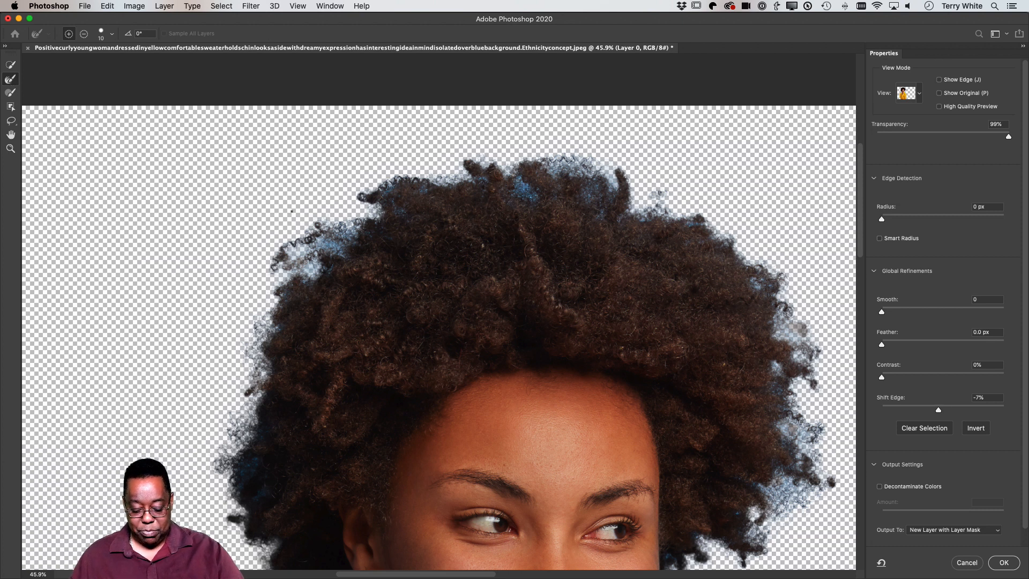
pyautogui.press(']')
pyautogui.press(']')
pyautogui.press(']')
pyautogui.press(']')
pyautogui.press(']')
pyautogui.press(']')
pyautogui.press(']')
pyautogui.press(']')
pyautogui.moveTo(299, 217)
pyautogui.mouseDown()
pyautogui.moveTo(329, 215)
pyautogui.moveTo(307, 253)
pyautogui.moveTo(325, 254)
pyautogui.moveTo(272, 297)
pyautogui.moveTo(349, 209)
pyautogui.moveTo(414, 169)
pyautogui.moveTo(439, 182)
pyautogui.moveTo(382, 184)
pyautogui.moveTo(503, 171)
pyautogui.moveTo(474, 194)
pyautogui.moveTo(581, 163)
pyautogui.moveTo(638, 186)
pyautogui.moveTo(590, 177)
pyautogui.moveTo(647, 202)
pyautogui.moveTo(690, 204)
pyautogui.moveTo(612, 193)
pyautogui.moveTo(573, 167)
pyautogui.moveTo(645, 184)
pyautogui.moveTo(777, 259)
pyautogui.moveTo(778, 314)
pyautogui.moveTo(823, 402)
pyautogui.moveTo(813, 492)
pyautogui.moveTo(814, 462)
pyautogui.moveTo(774, 503)
pyautogui.moveTo(799, 385)
pyautogui.moveTo(790, 310)
pyautogui.moveTo(806, 337)
pyautogui.mouseUp()
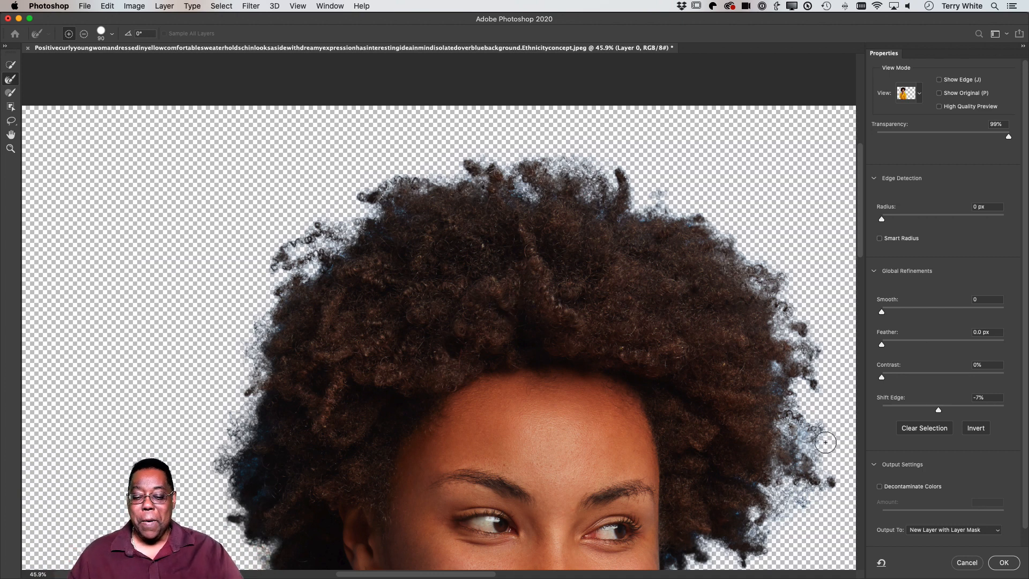
pyautogui.moveTo(828, 446)
pyautogui.mouseDown()
pyautogui.moveTo(792, 413)
pyautogui.moveTo(805, 423)
pyautogui.moveTo(800, 463)
pyautogui.moveTo(781, 513)
pyautogui.moveTo(834, 482)
pyautogui.mouseUp()
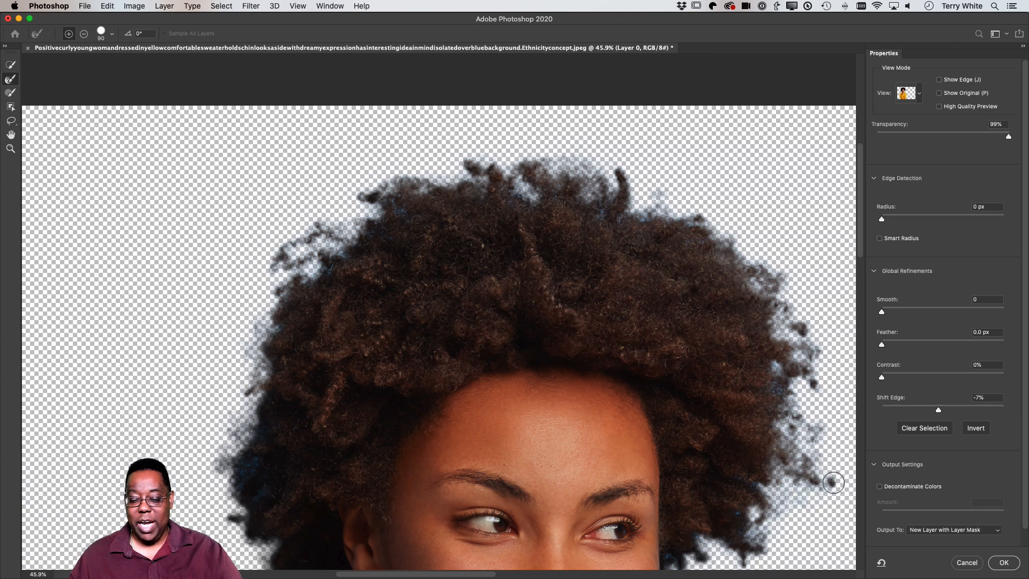
# - Enable Decontaminate Colors at 100% and refine the lower hair edge beside the woman's cheek
pyautogui.click(888, 488)
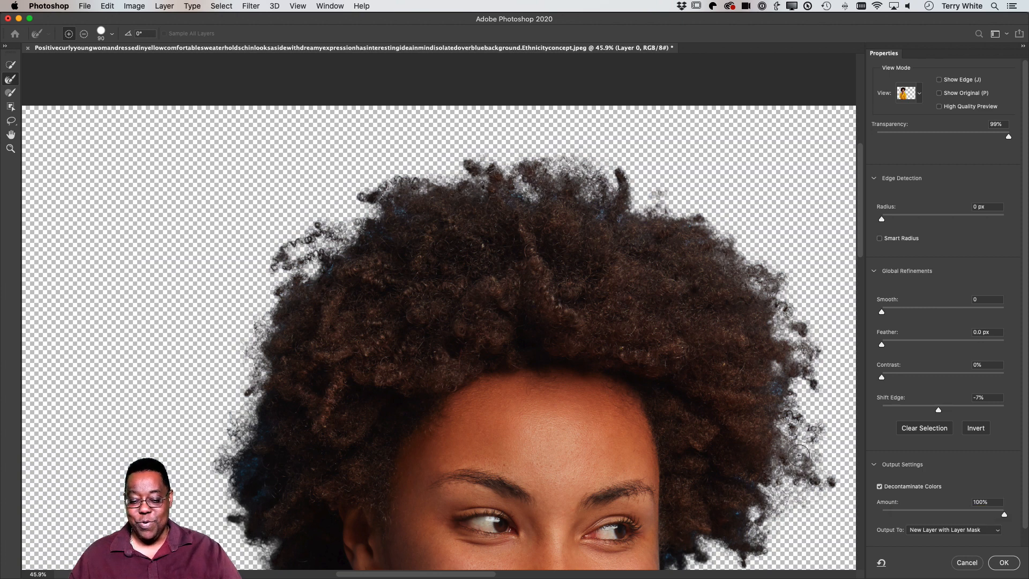
pyautogui.moveTo(786, 452); pyautogui.dragTo(788, 256)
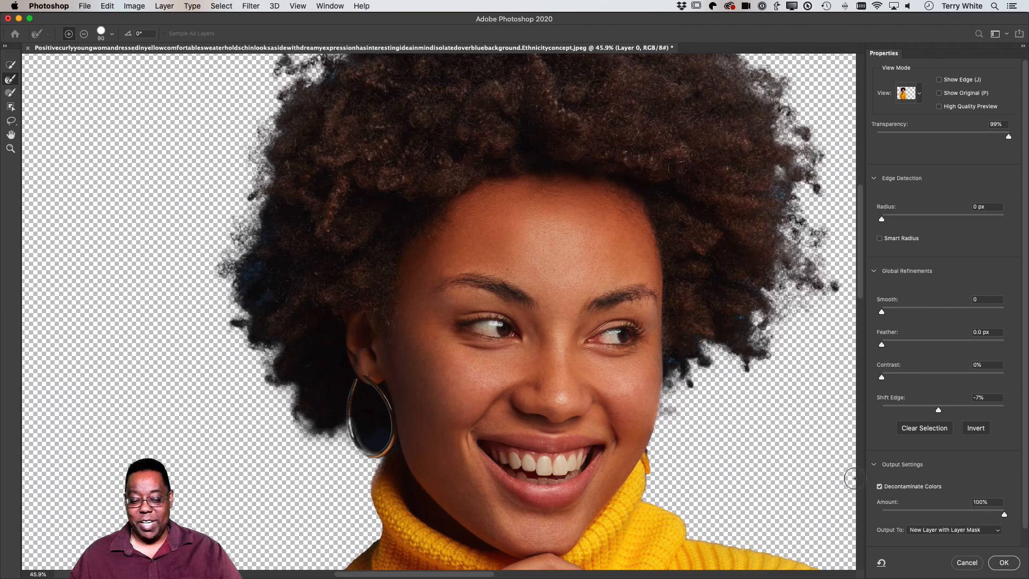
pyautogui.moveTo(680, 399); pyautogui.dragTo(676, 383)
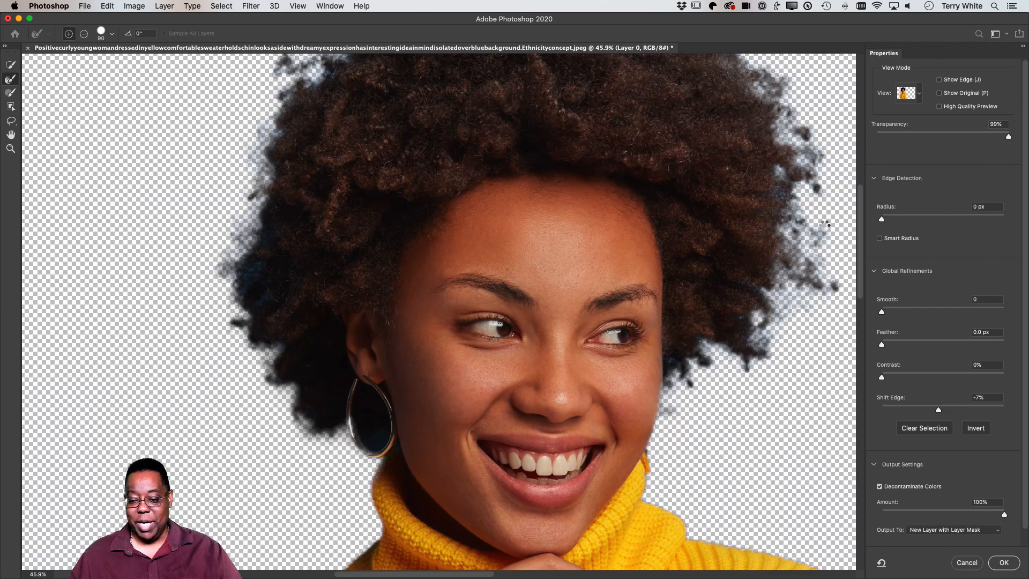
# - Enable Smart Radius with a 2 px radius, output the cutout to a new layer with layer mask, and view the whole image
pyautogui.click(885, 240)
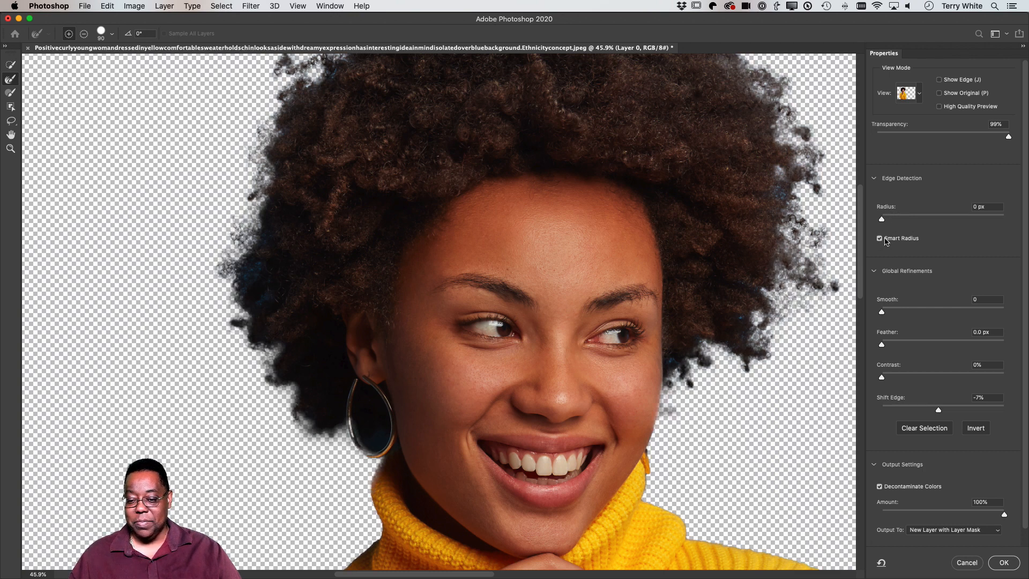
pyautogui.click(896, 218)
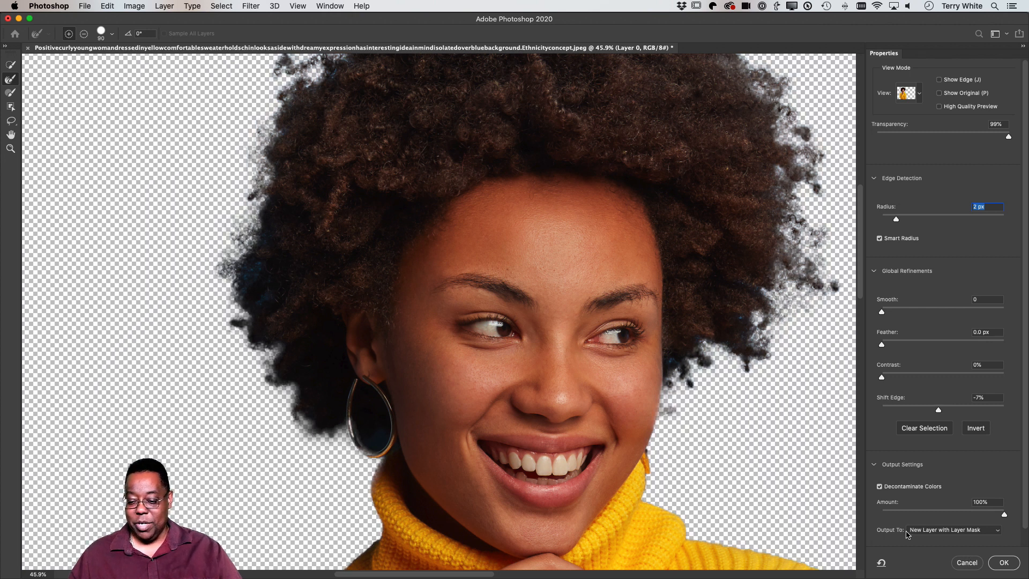
pyautogui.click(1002, 562)
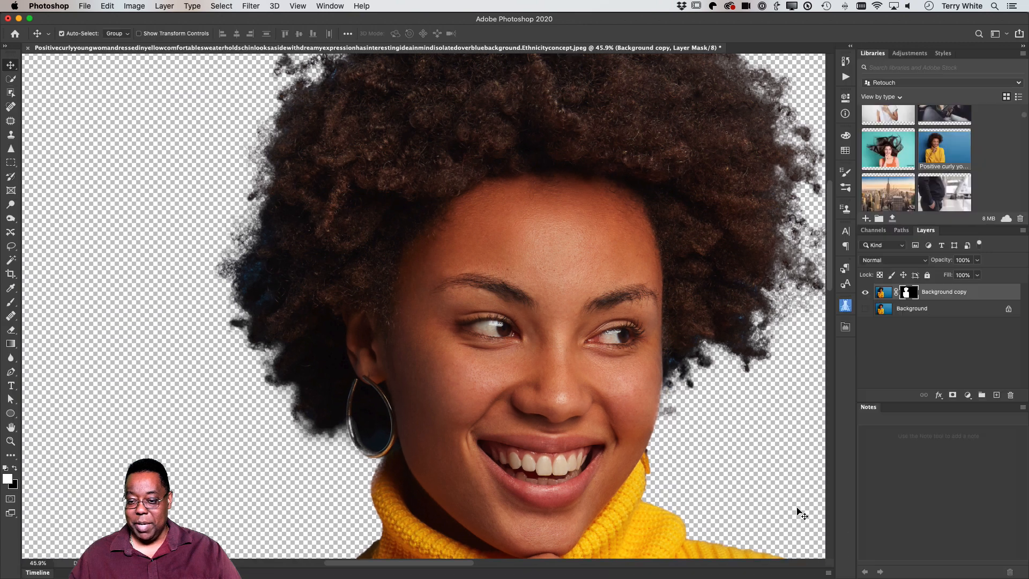
pyautogui.press('super+0')
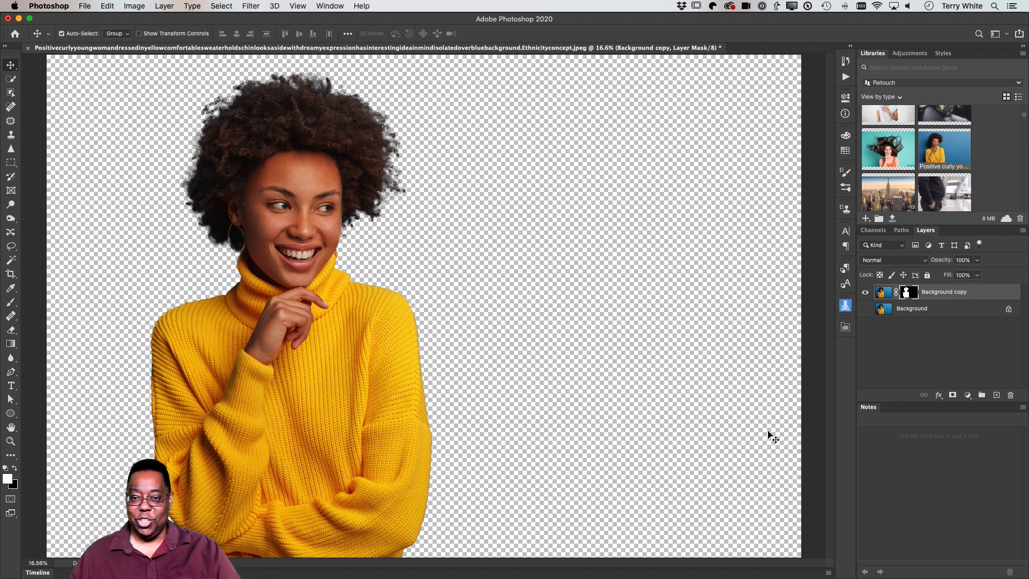
# - Save a JPEG version of the cutout to the computer's Desktop at quality 12, Maximum, with Baseline ("Standard") format
pyautogui.click(85, 6)
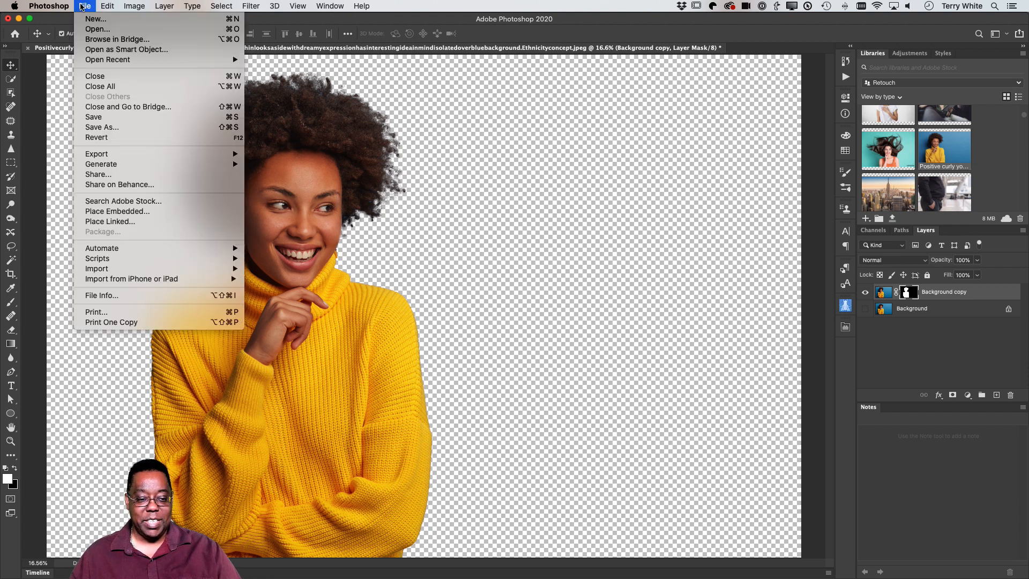
pyautogui.click(164, 127)
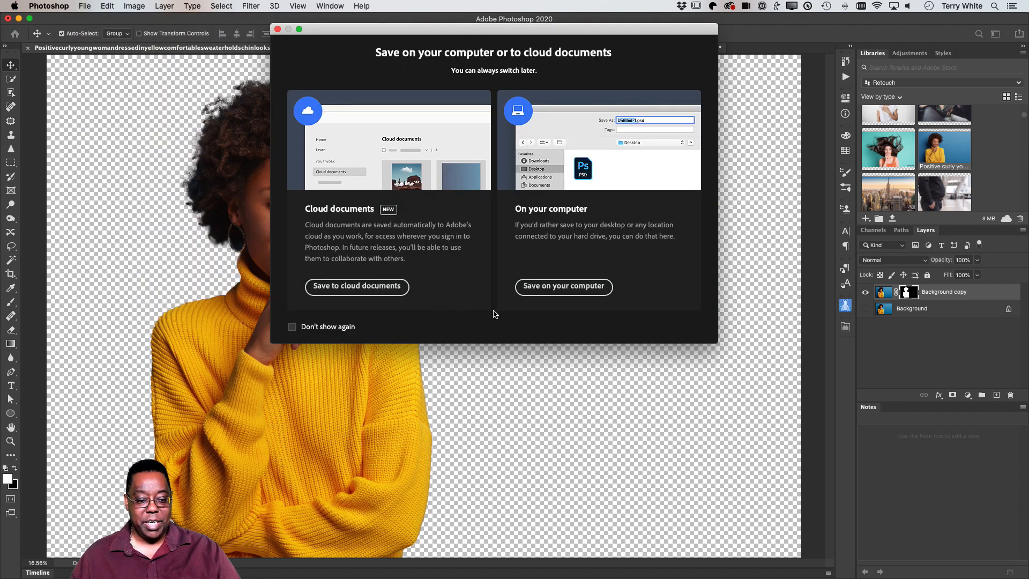
pyautogui.click(538, 287)
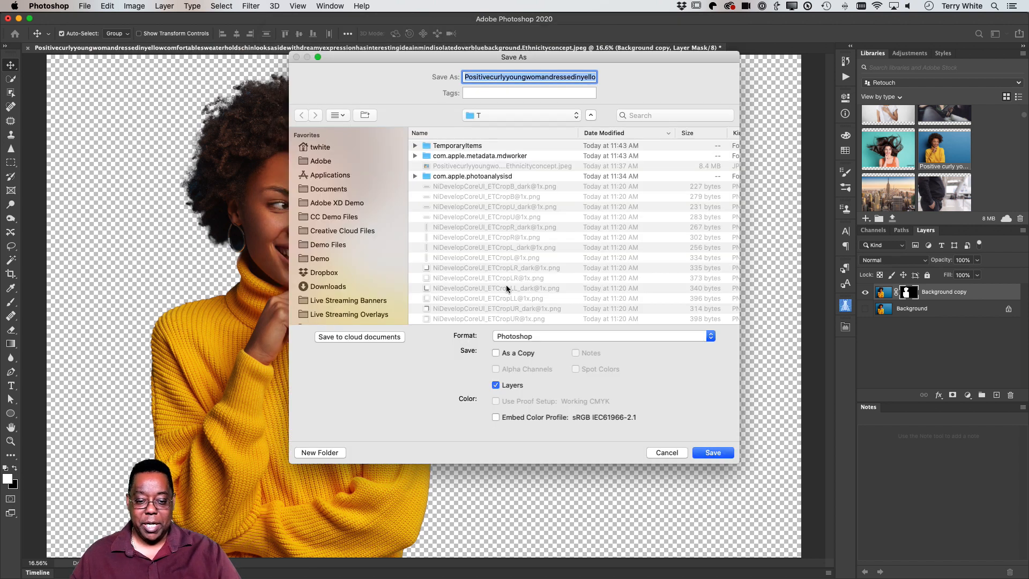
pyautogui.click(553, 335)
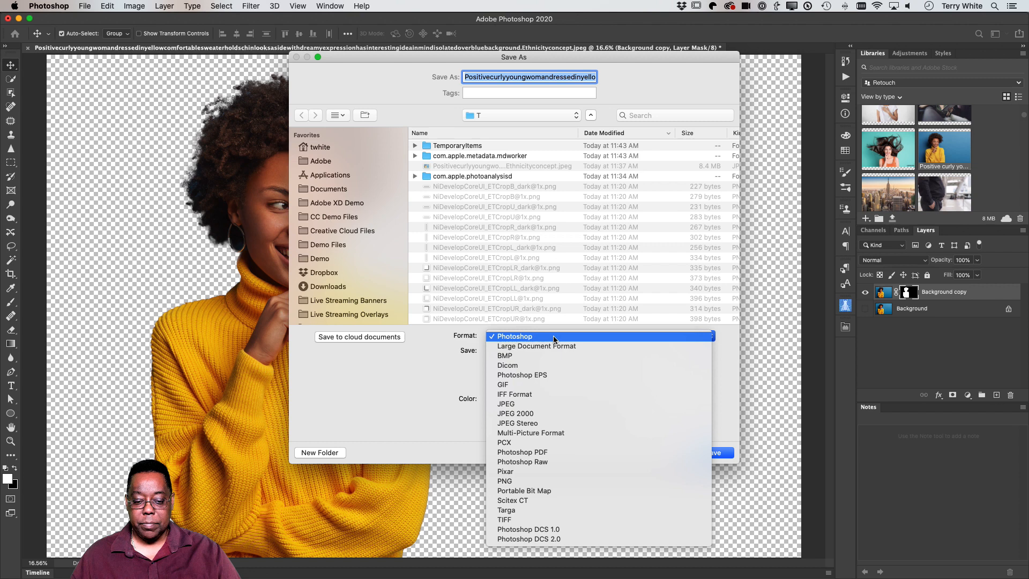
pyautogui.click(558, 408)
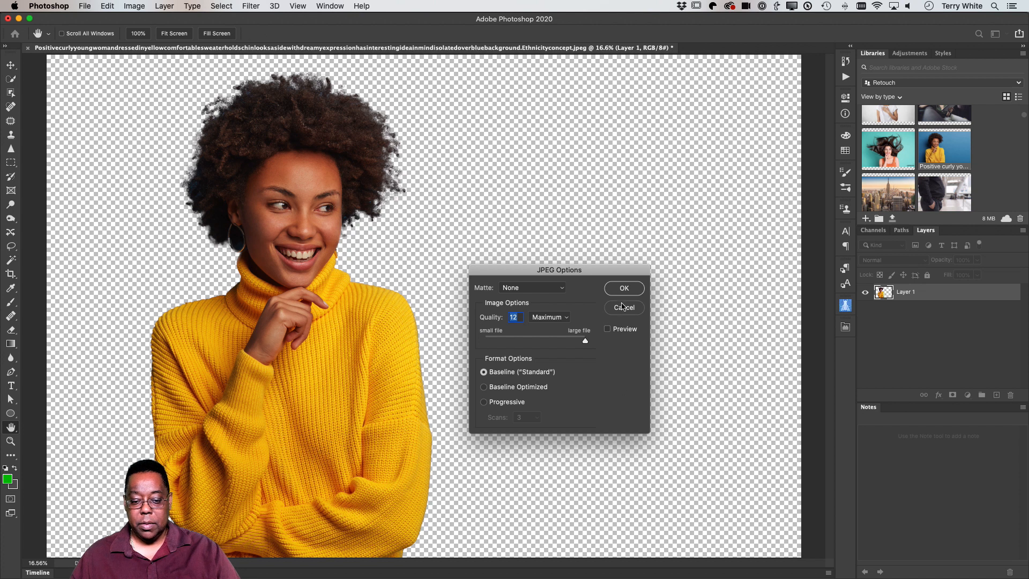
pyautogui.click(625, 290)
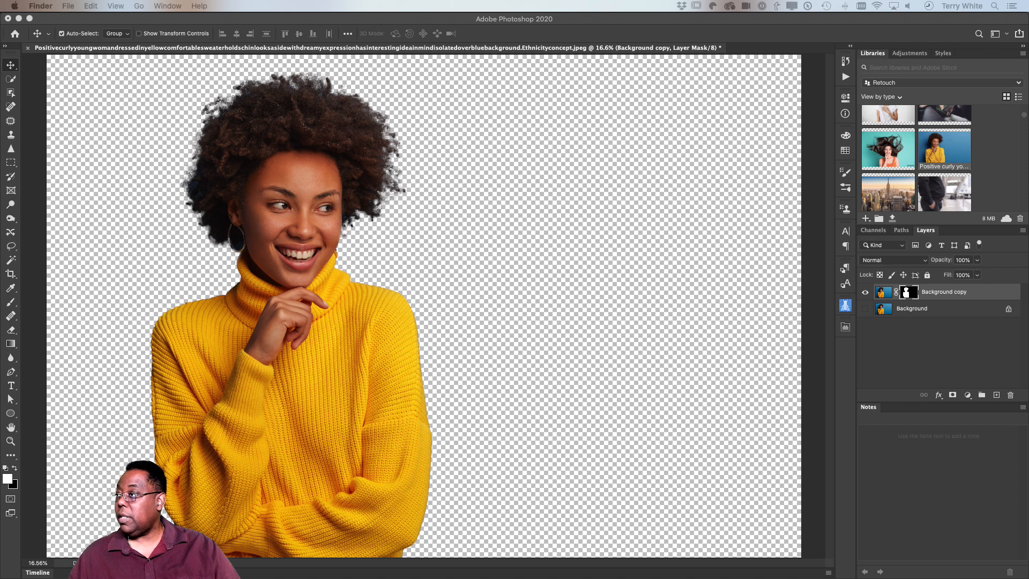
# - Preview the saved JPEG of the woman in Finder, close the preview, and return to Photoshop
pyautogui.press('space')
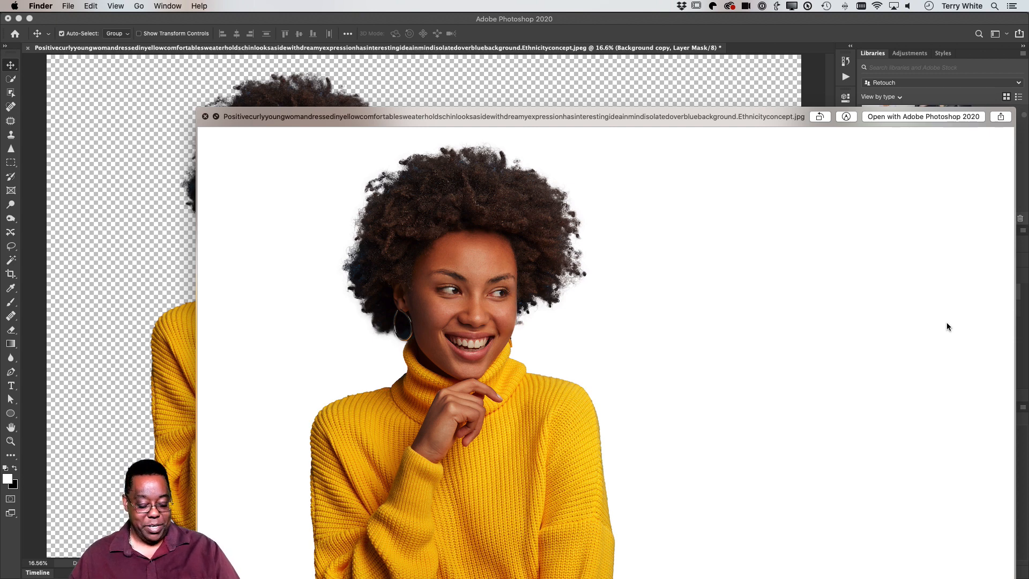
pyautogui.press('space')
pyautogui.click(697, 195)
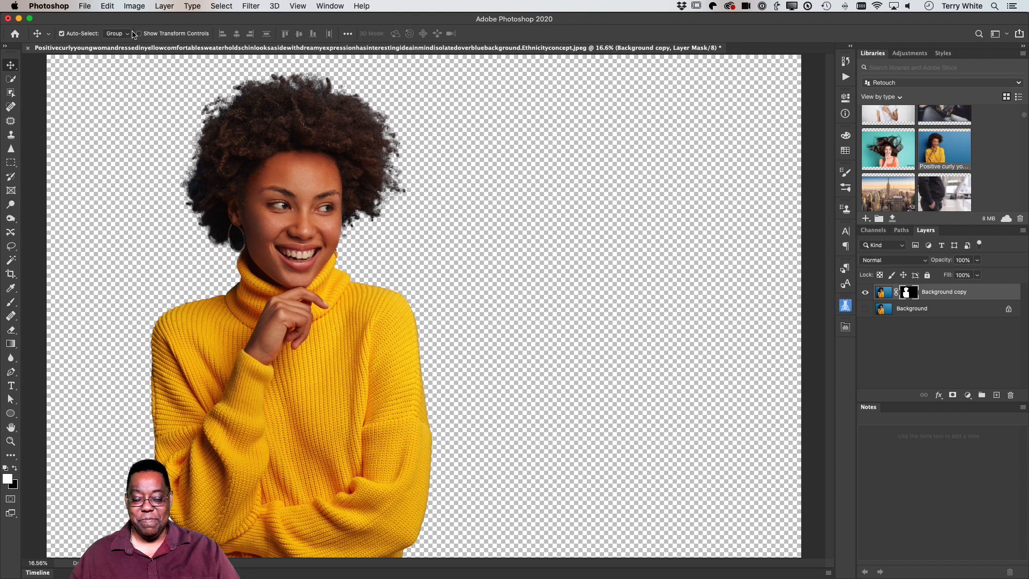
# - Save the cutout on the computer's Desktop in Photoshop format with its layers included
pyautogui.click(85, 6)
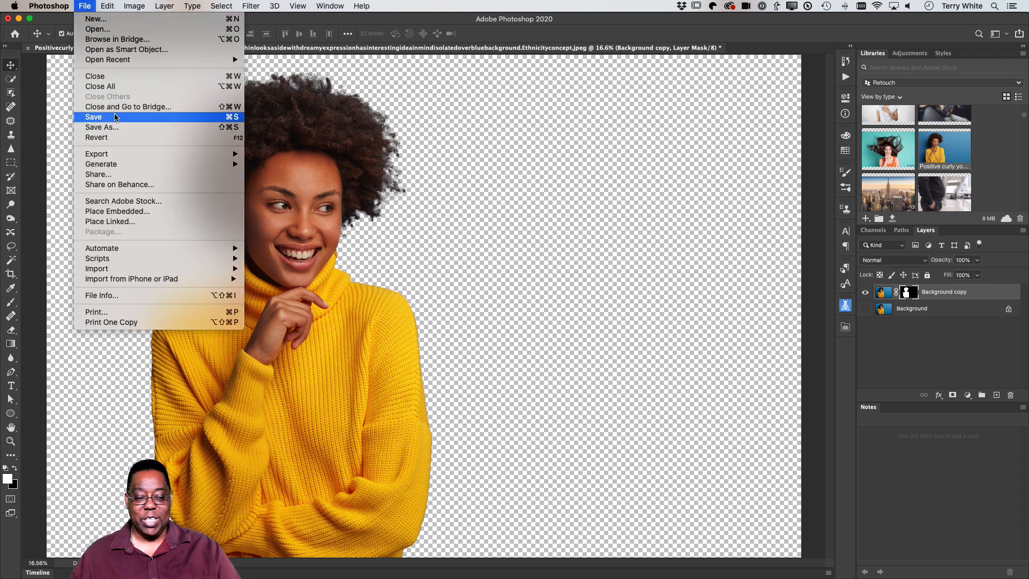
pyautogui.click(94, 127)
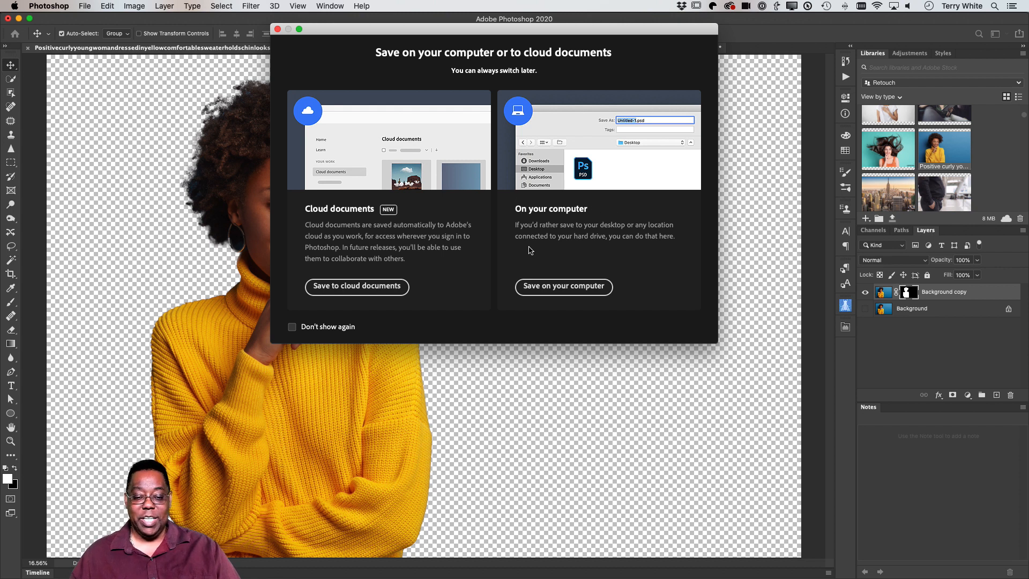
pyautogui.click(541, 288)
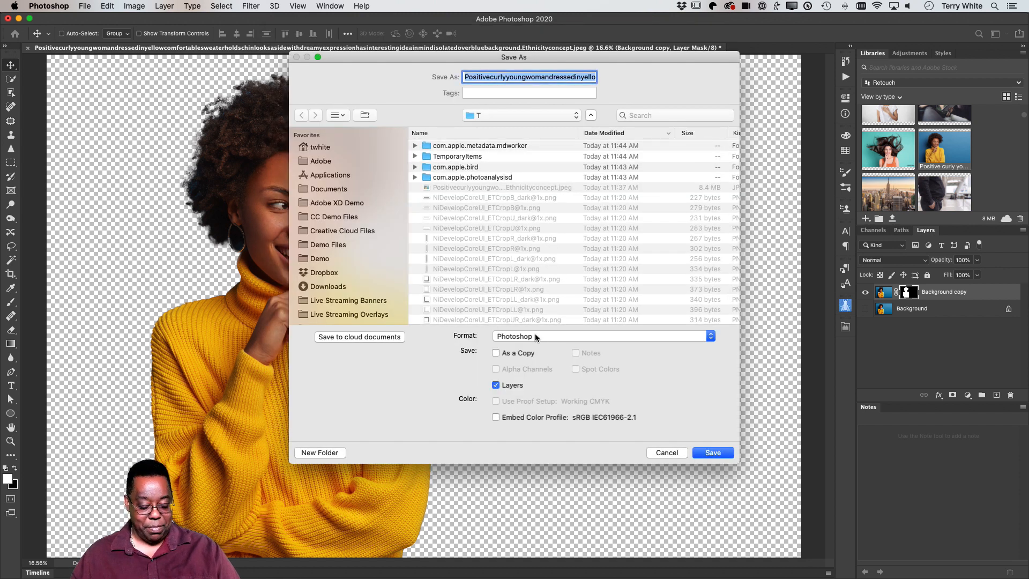
pyautogui.press('super+d')
pyautogui.press('Return')
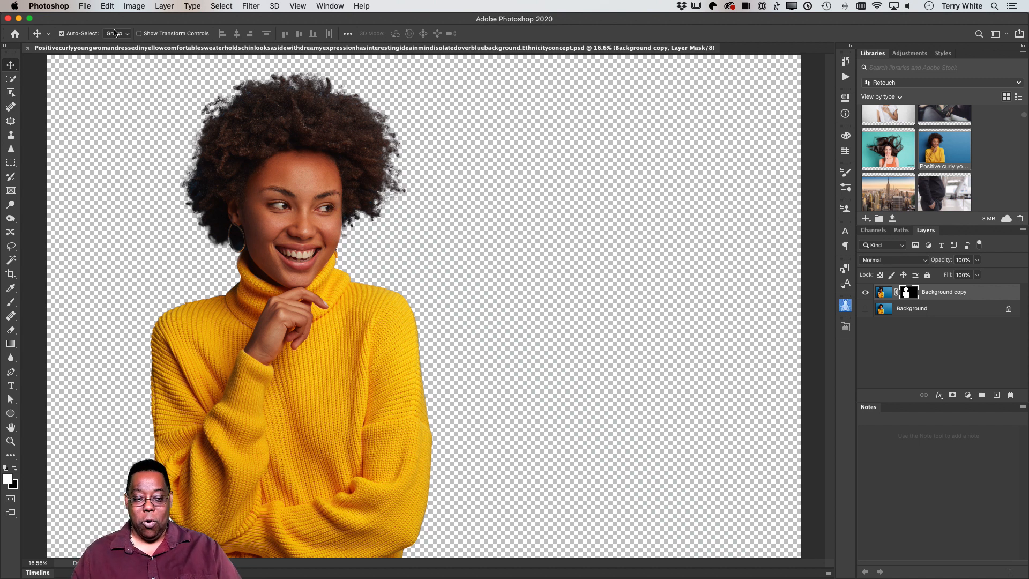
# - Save the layered document to cloud documents under the name "Woman with Yellow Sweater No Background"
pyautogui.click(84, 6)
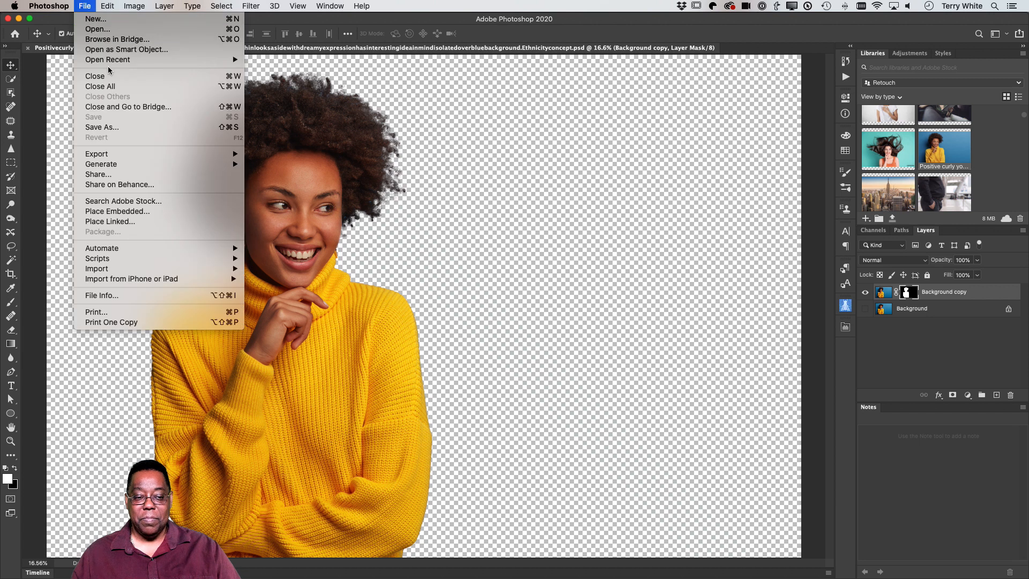
pyautogui.click(115, 131)
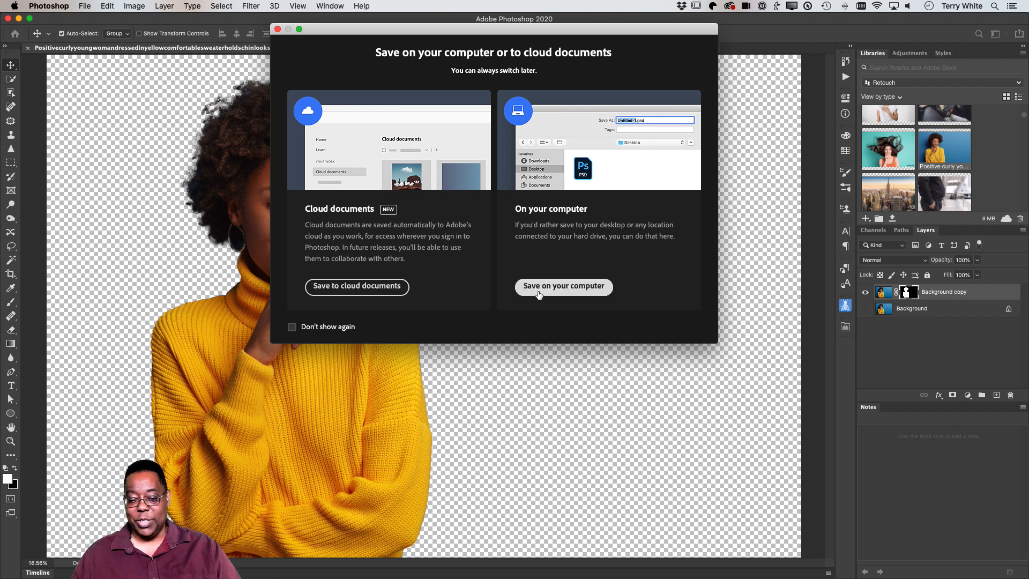
pyautogui.click(370, 294)
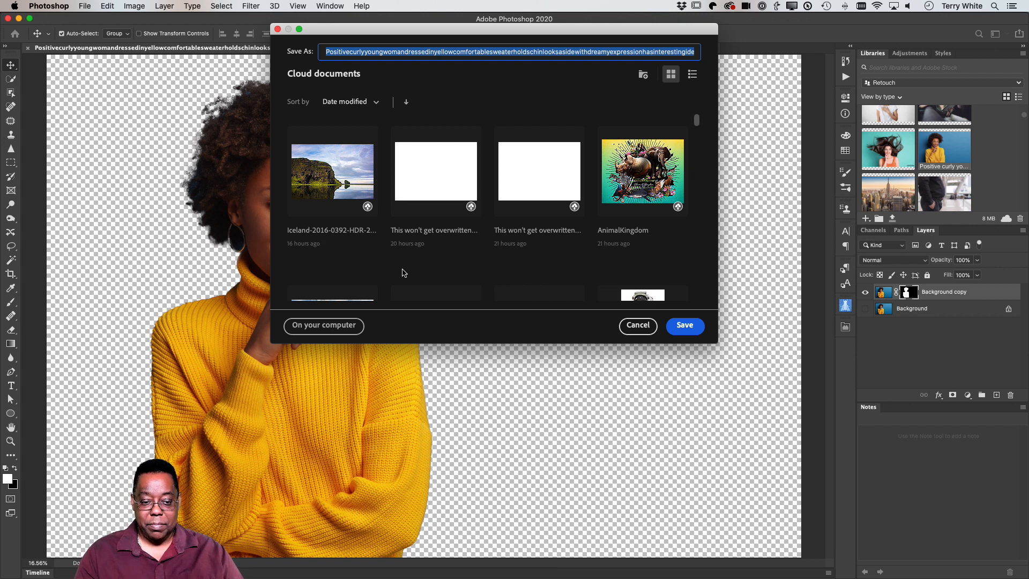
pyautogui.write('Woman ')
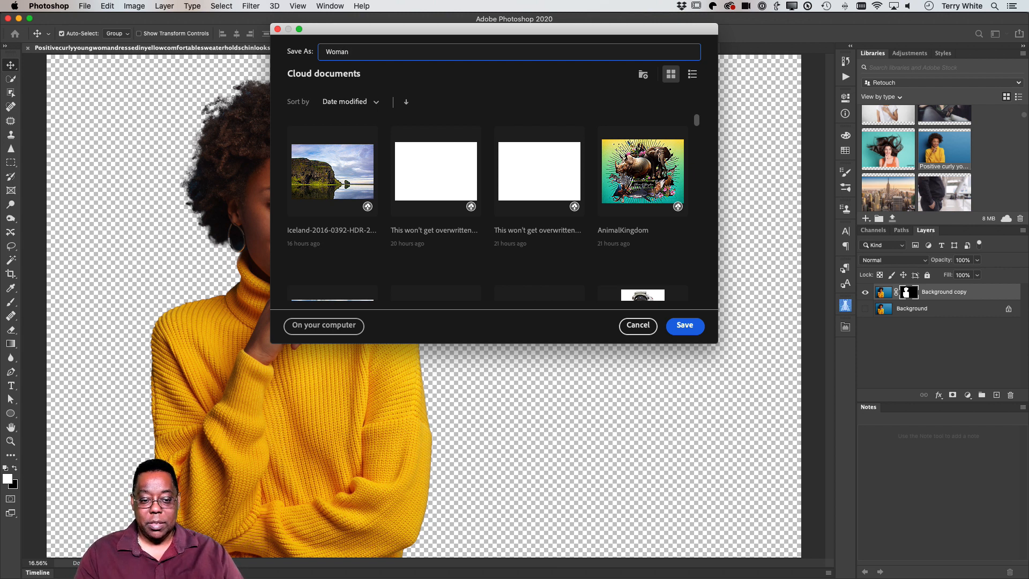
pyautogui.write('with Yellow ')
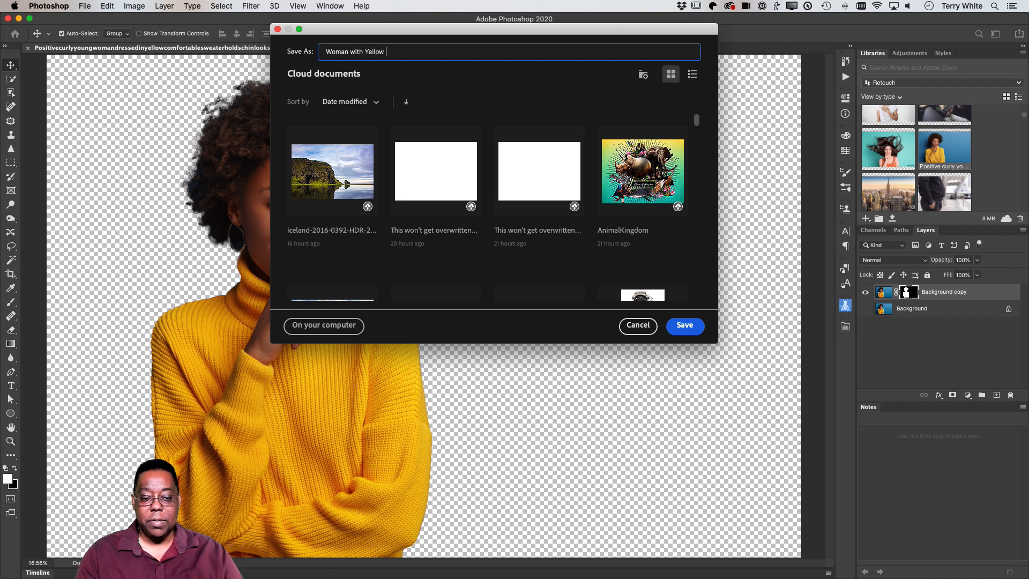
pyautogui.write('Sweater ')
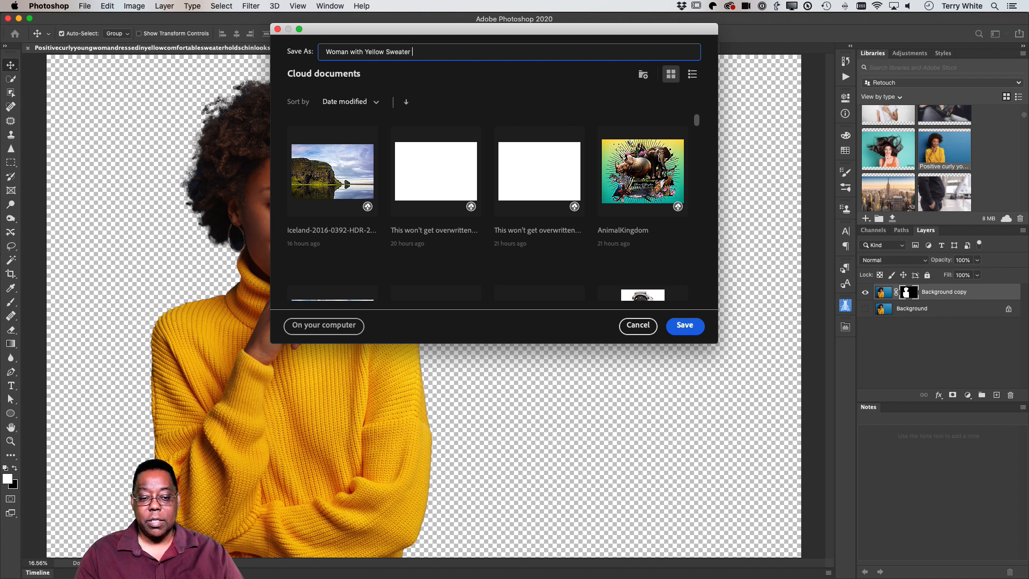
pyautogui.write('No Bac')
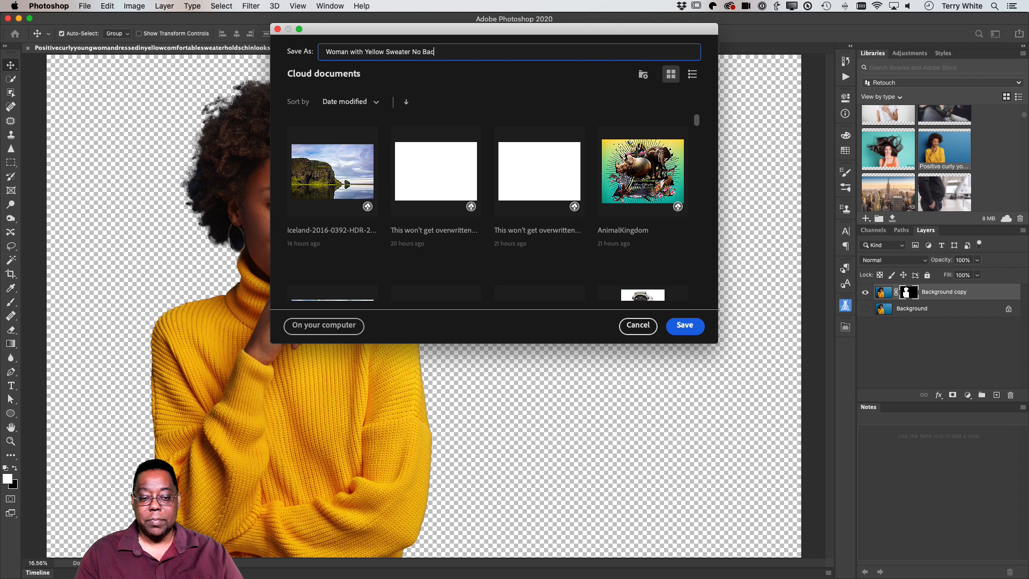
pyautogui.write('kground')
pyautogui.press('Return')
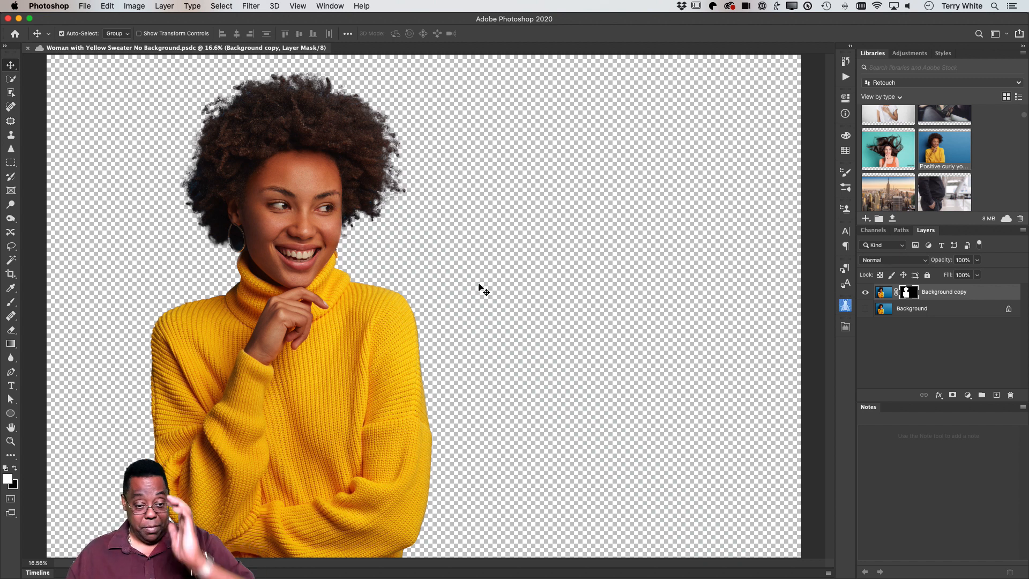
# - Set up an Export As of the cutout in PNG format with Transparency enabled and an image width of 1080 px
pyautogui.click(84, 5)
pyautogui.moveTo(110, 154)
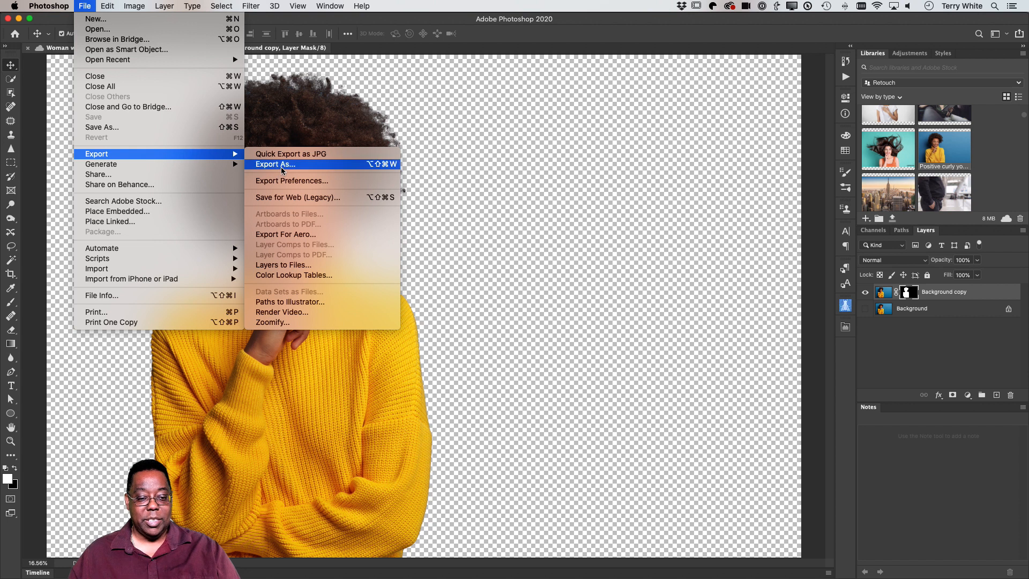
pyautogui.moveTo(139, 162)
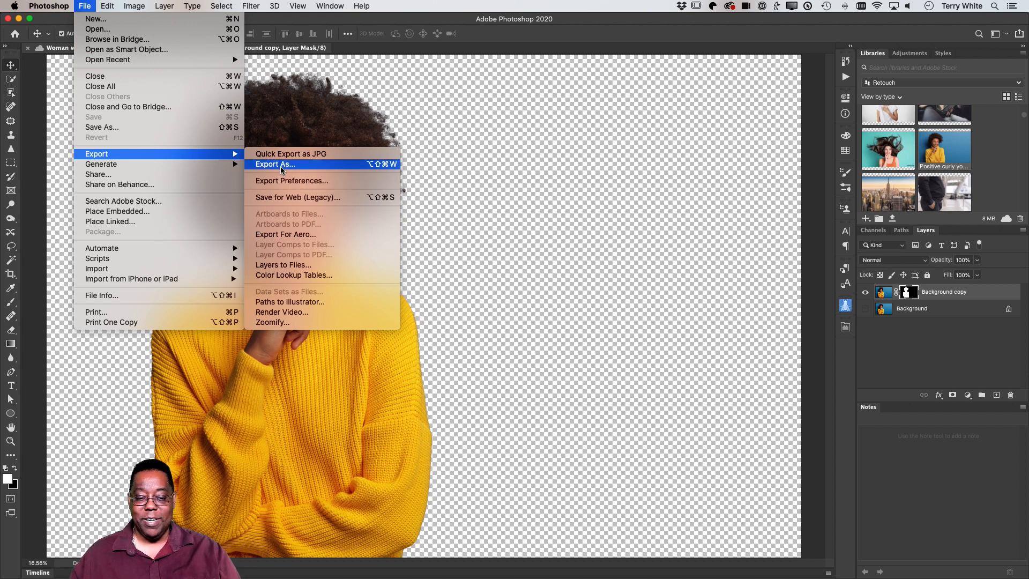
pyautogui.click(282, 166)
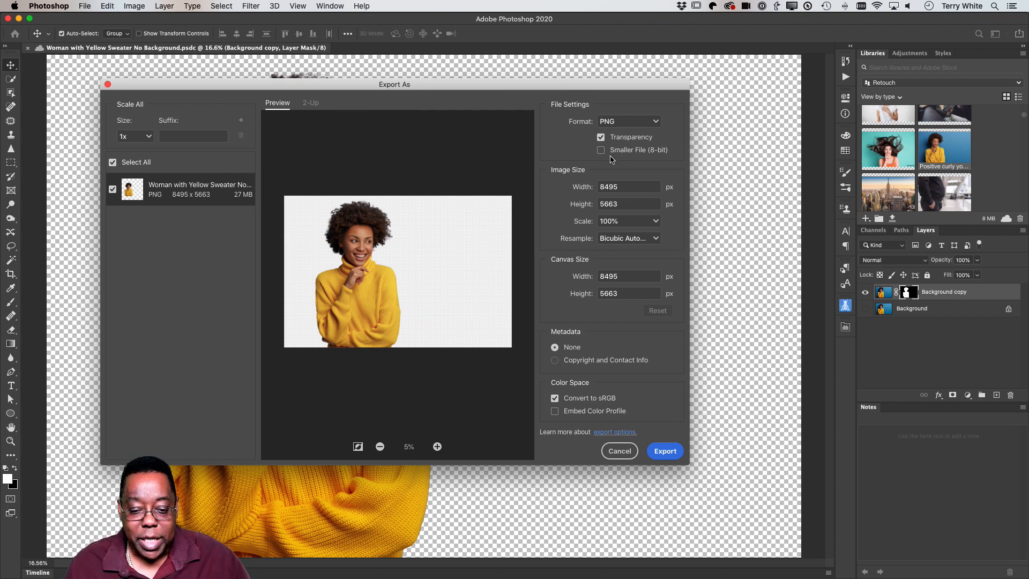
pyautogui.click(631, 139)
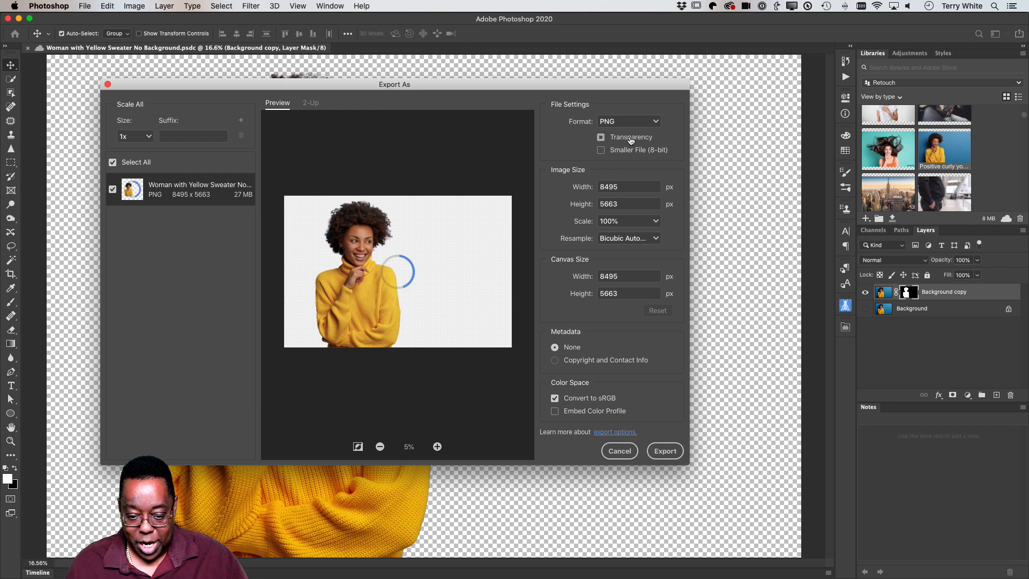
pyautogui.click(656, 122)
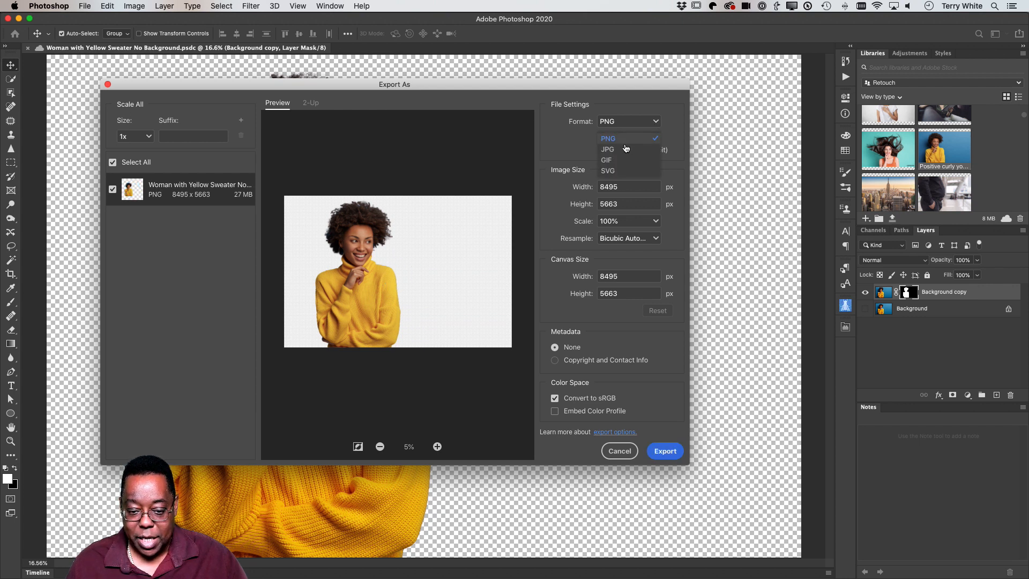
pyautogui.click(675, 110)
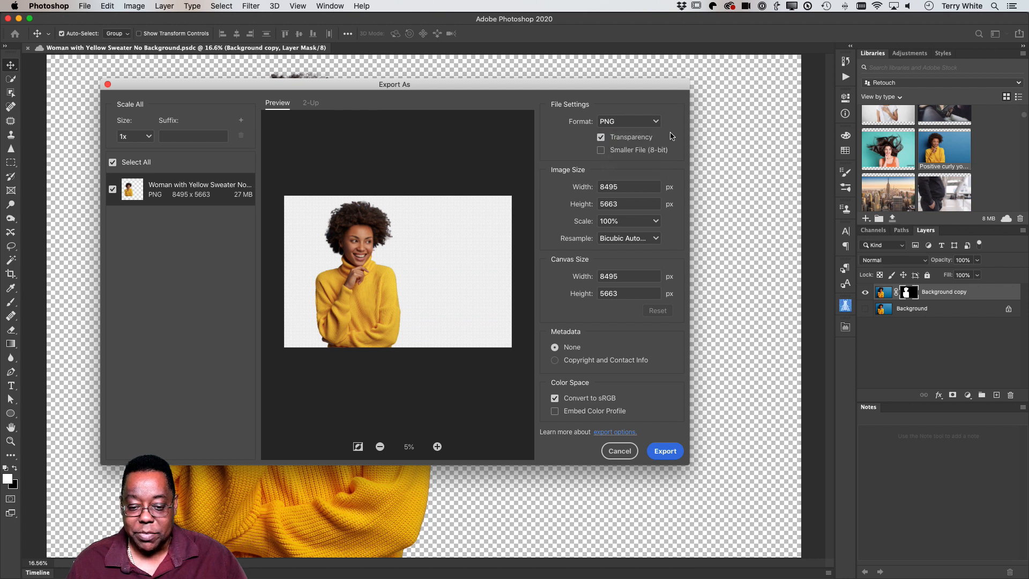
pyautogui.doubleClick(631, 189)
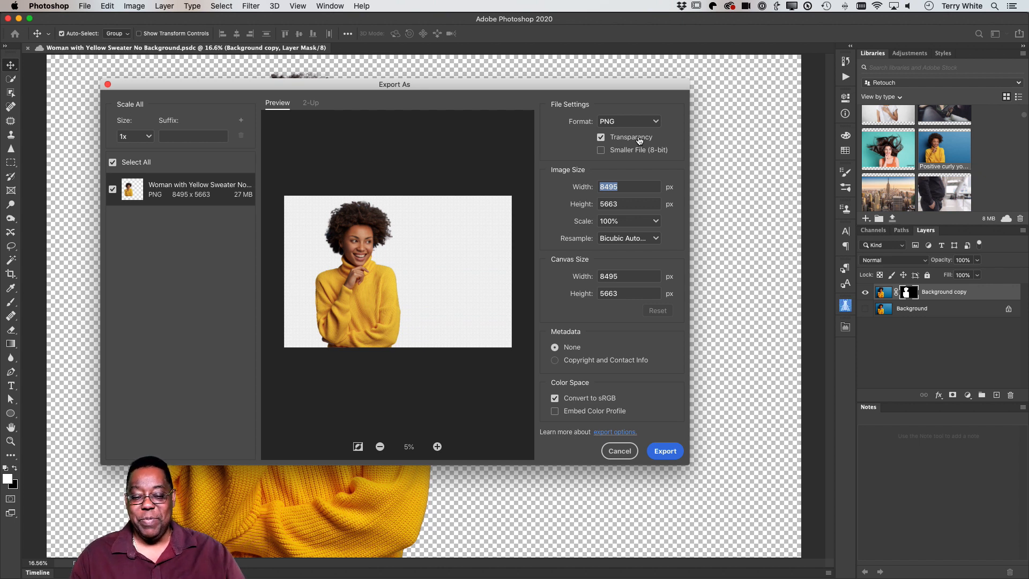
pyautogui.write('1080')
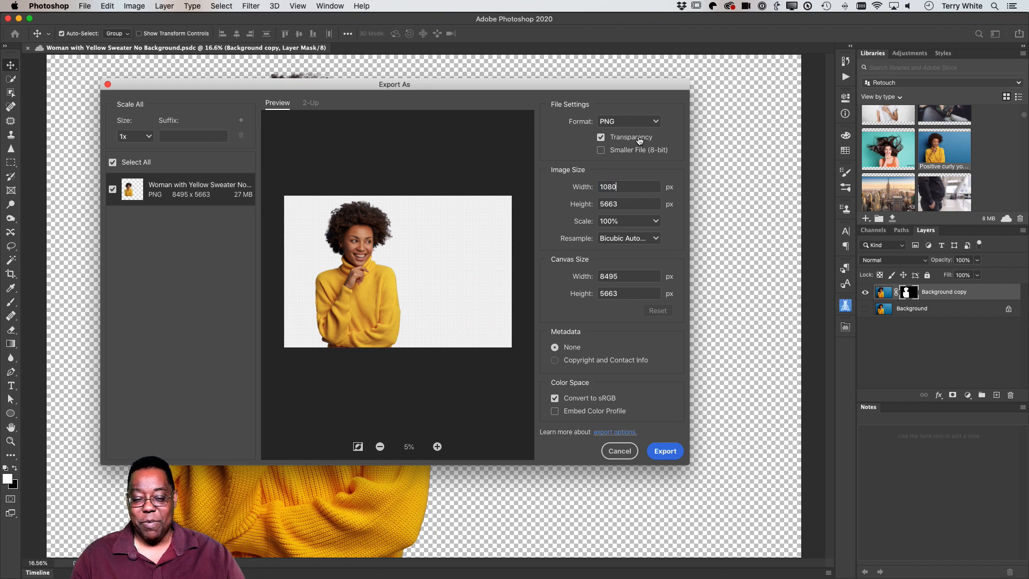
pyautogui.press('Tab')
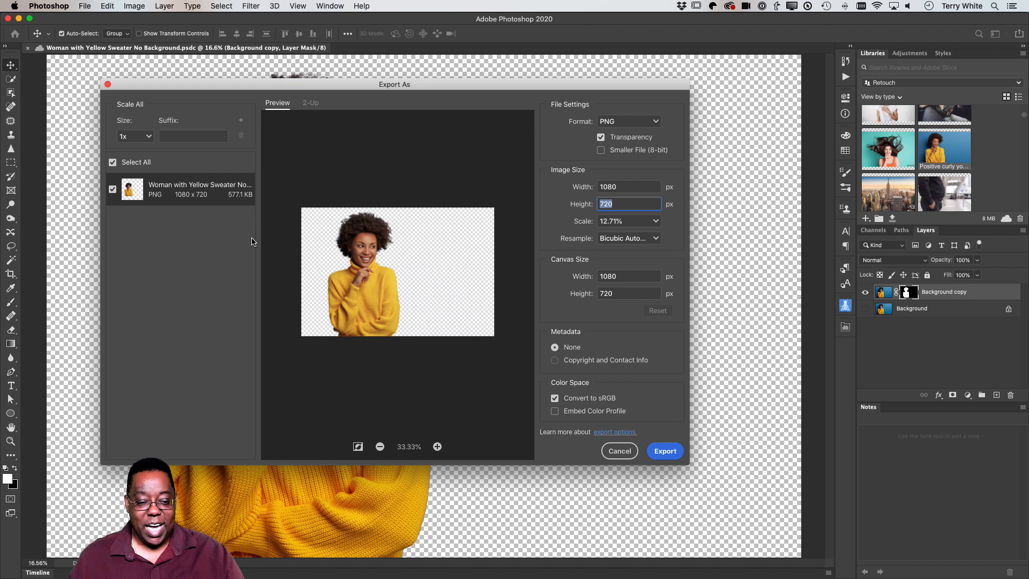
# - Add a second export size at 0.5x, change the first size to 0.25x, and export both PNG files to the Desktop
pyautogui.click(241, 123)
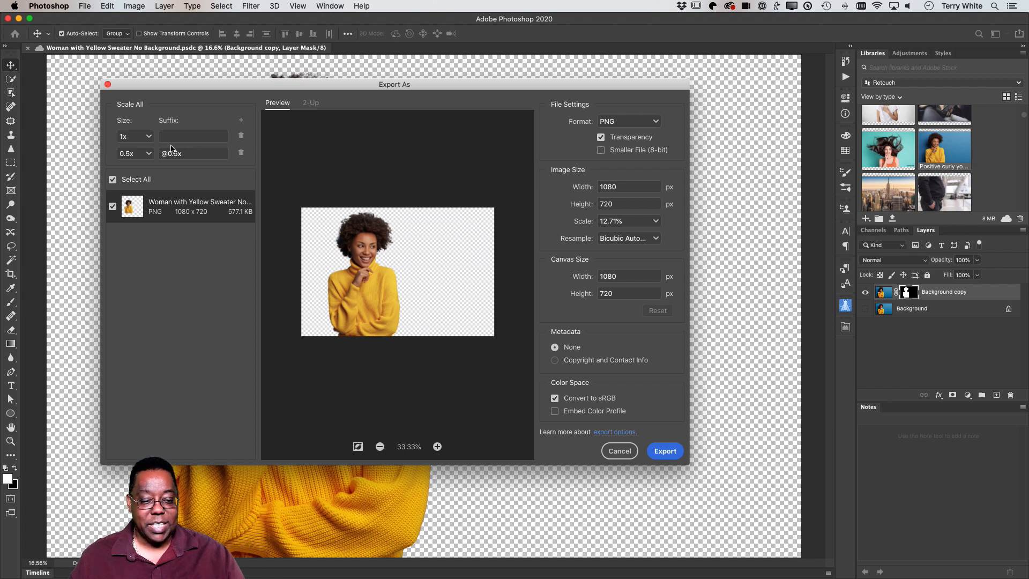
pyautogui.click(149, 137)
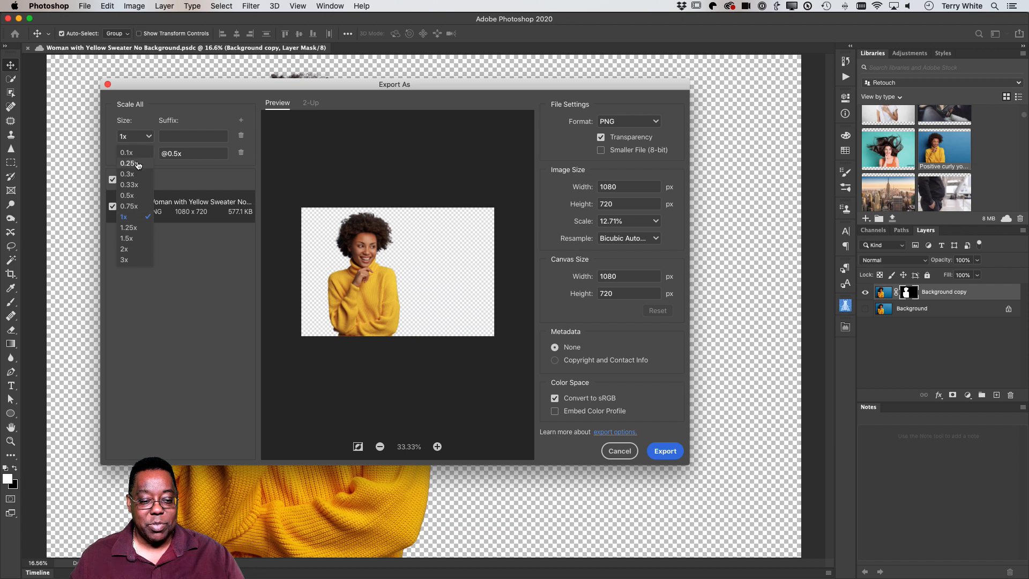
pyautogui.click(137, 164)
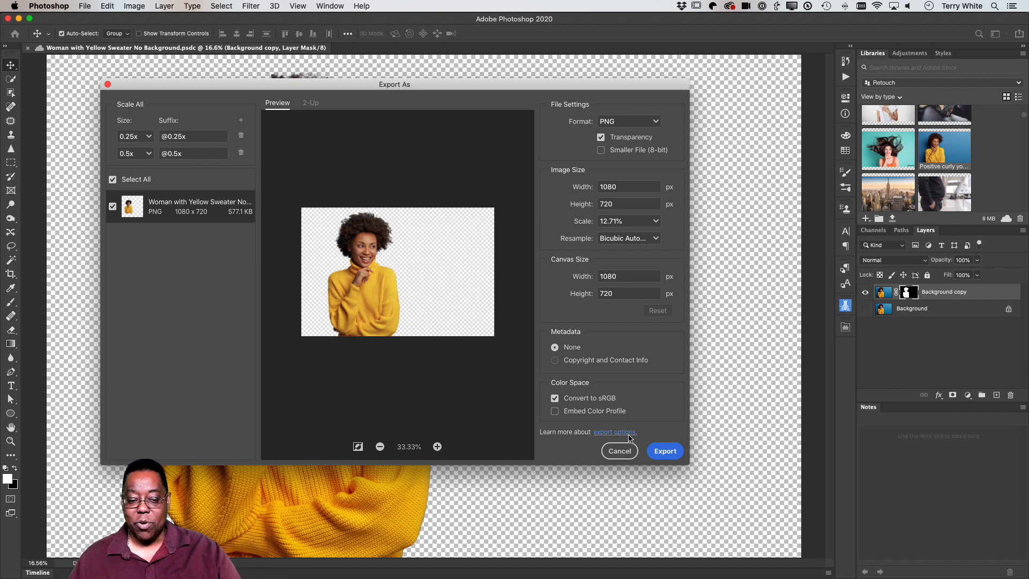
pyautogui.click(672, 454)
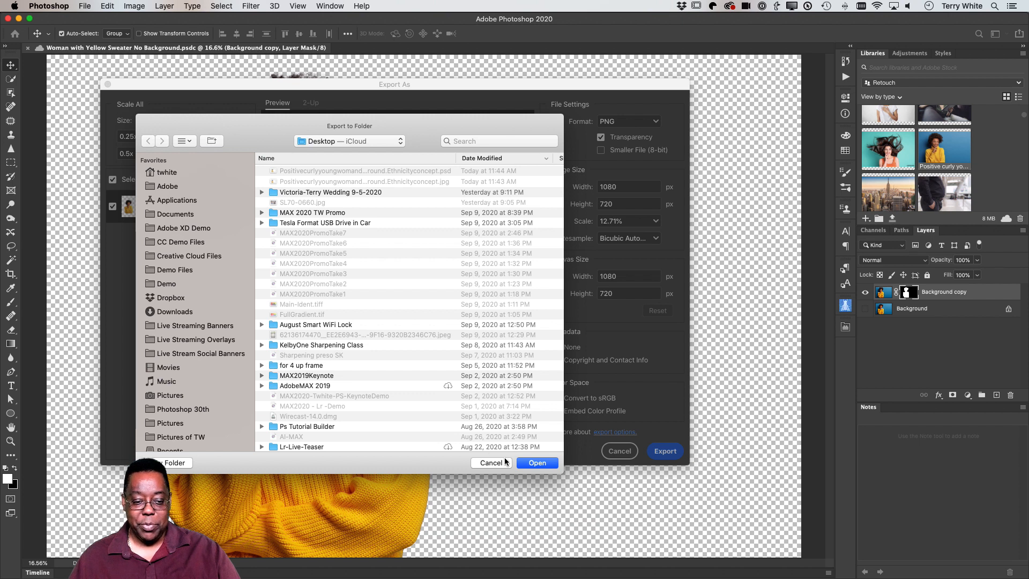
pyautogui.click(537, 463)
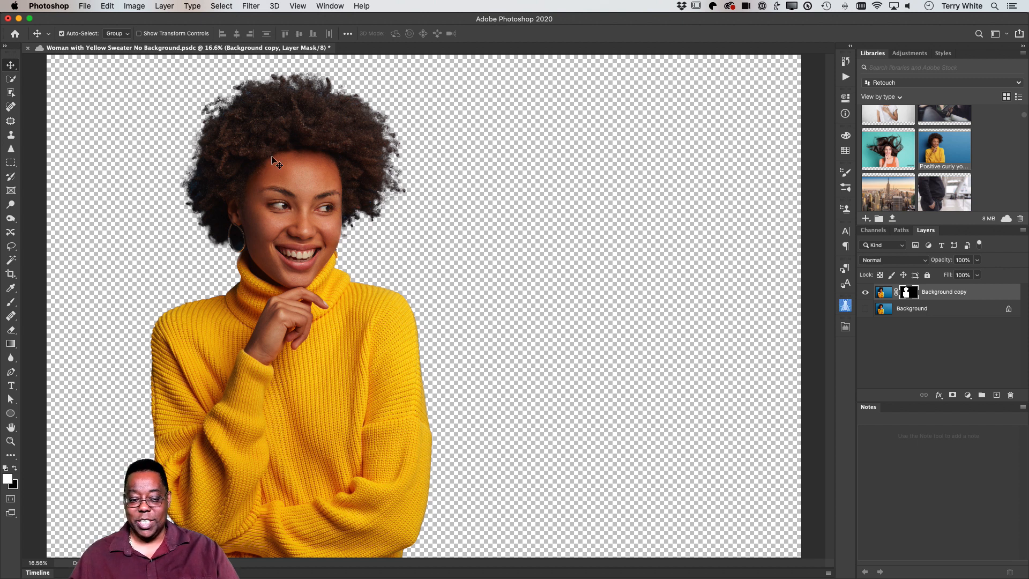
# - Start a Save for Web (Legacy) export of the cutout with an image width of 1080 px
pyautogui.click(85, 6)
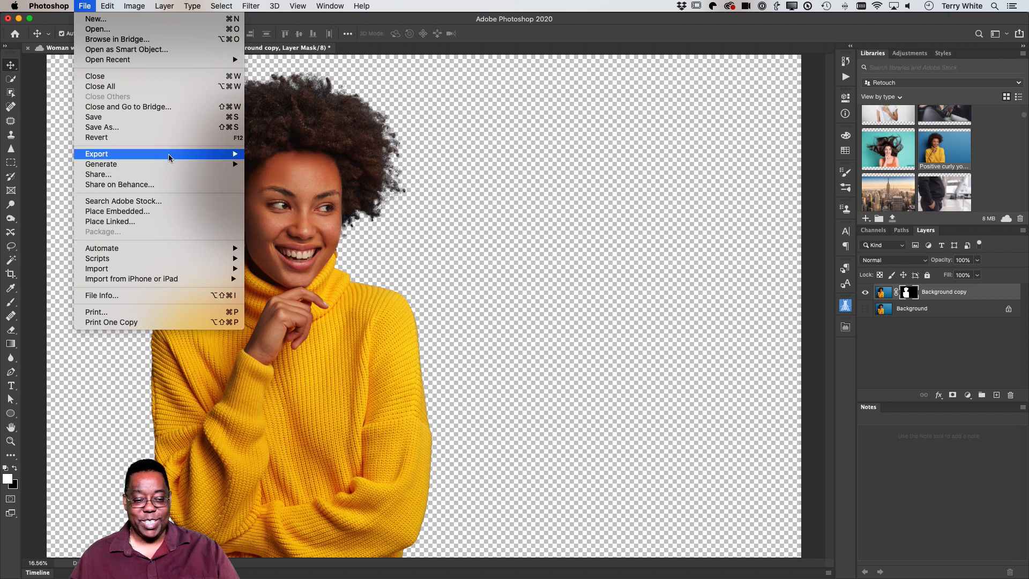
pyautogui.moveTo(170, 155)
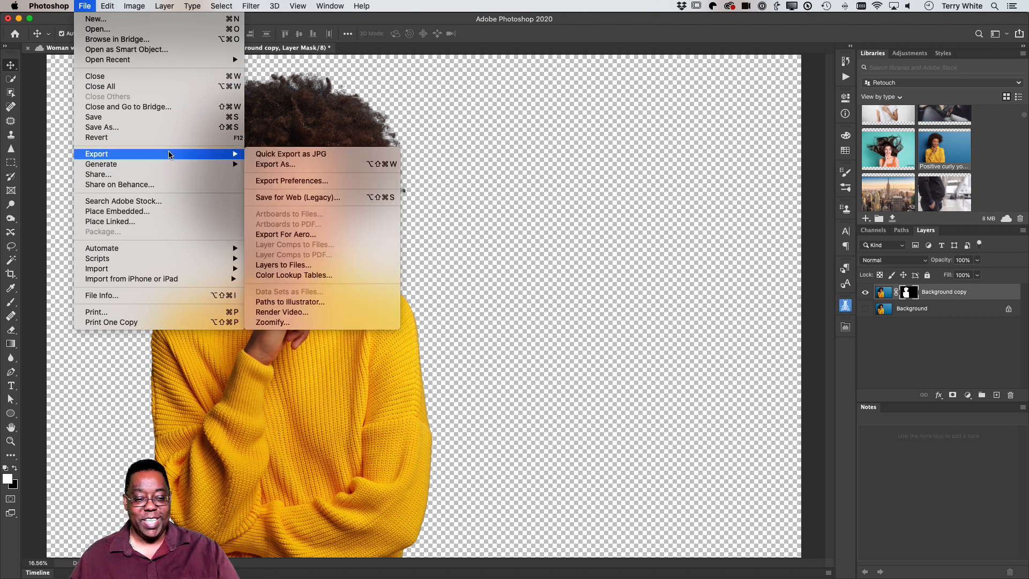
pyautogui.click(273, 198)
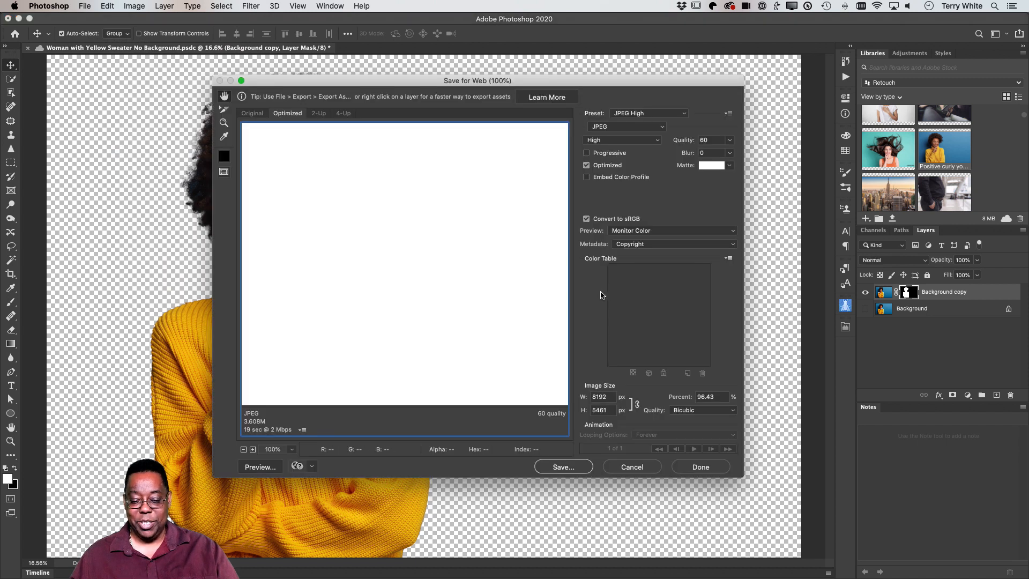
pyautogui.doubleClick(601, 397)
pyautogui.write('1080')
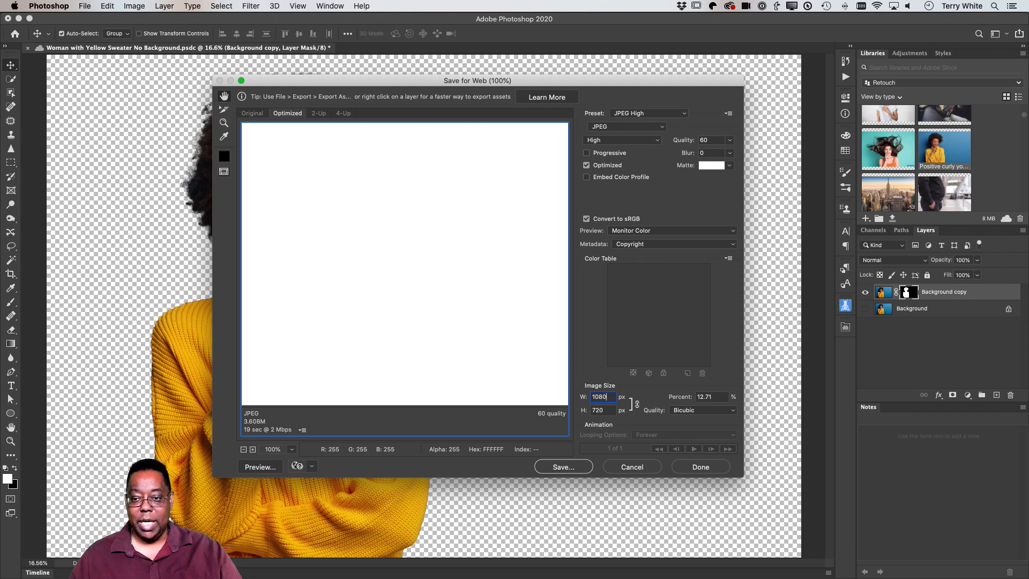
pyautogui.press('Tab')
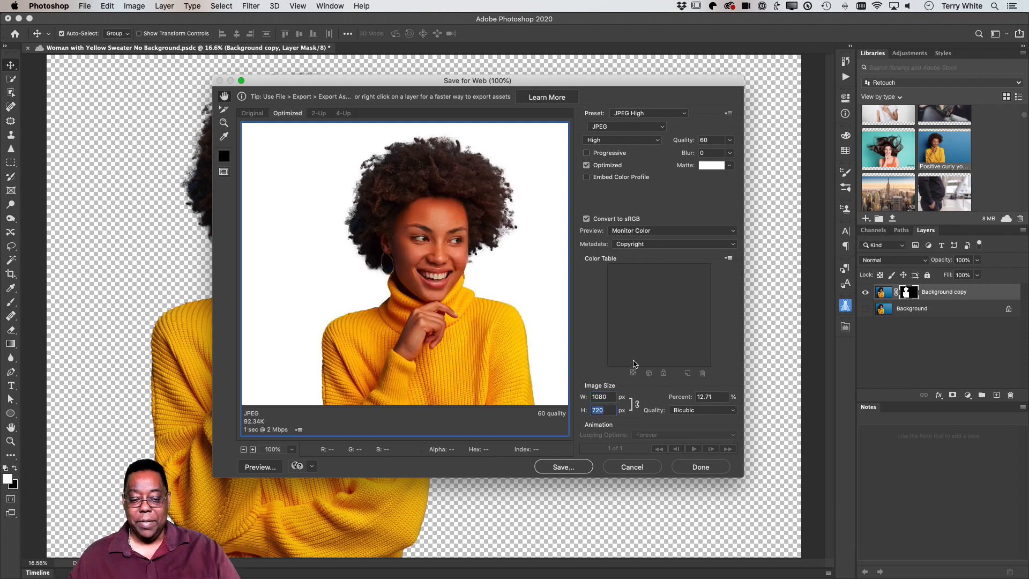
# - Switch the Save for Web preset to PNG-24, check the resampling quality options, and cancel the export
pyautogui.click(653, 113)
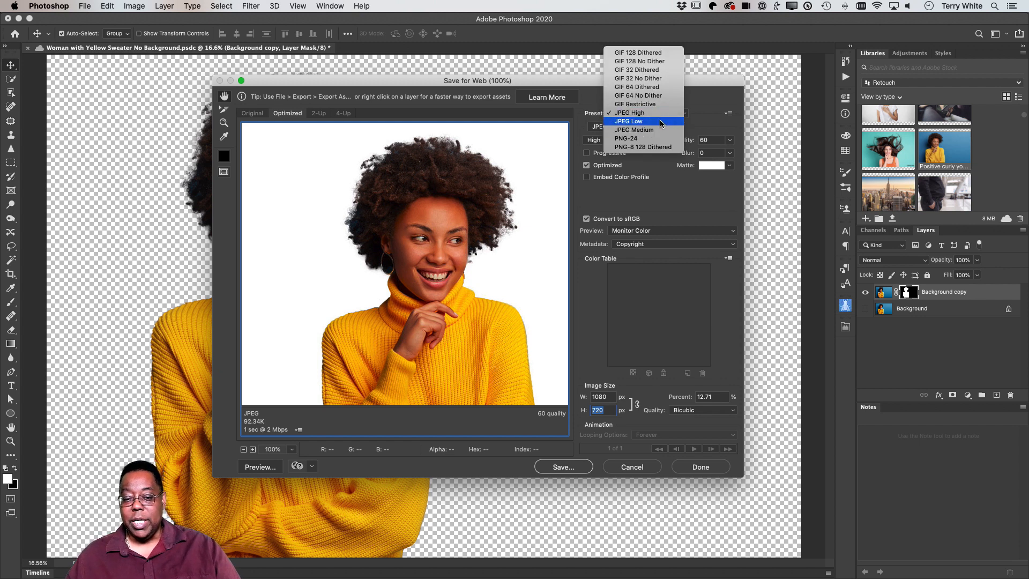
pyautogui.click(657, 139)
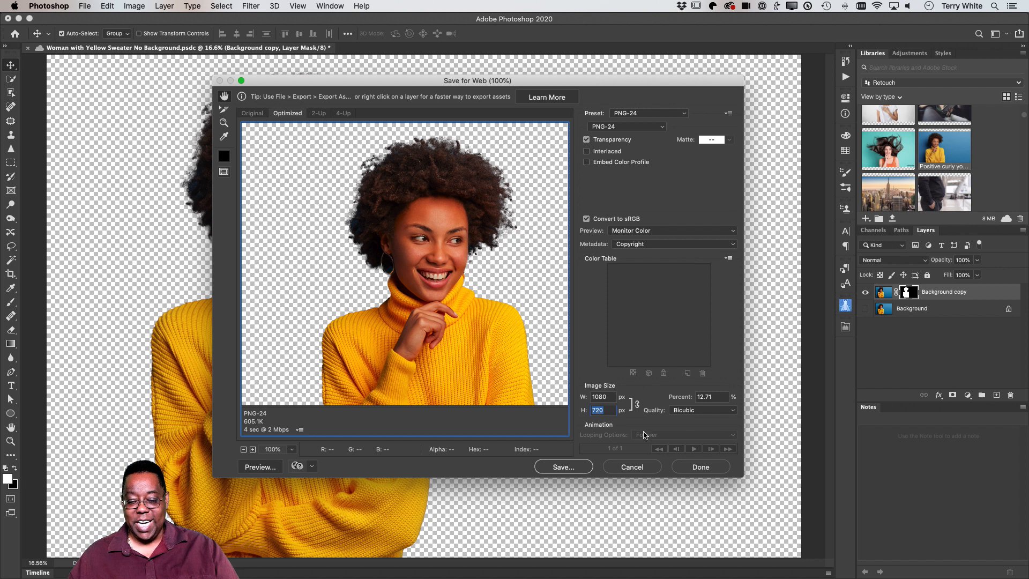
pyautogui.click(727, 411)
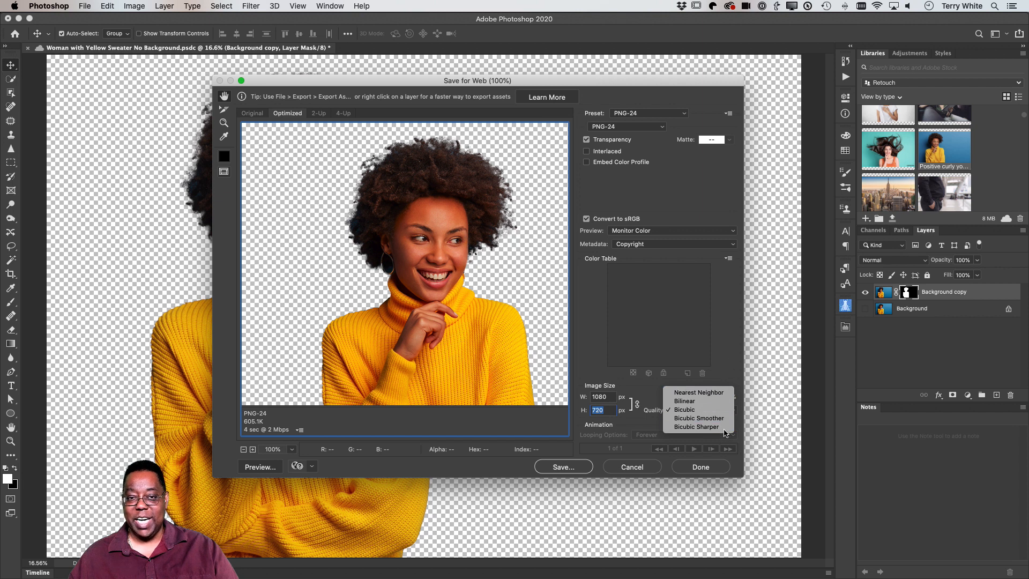
pyautogui.click(735, 340)
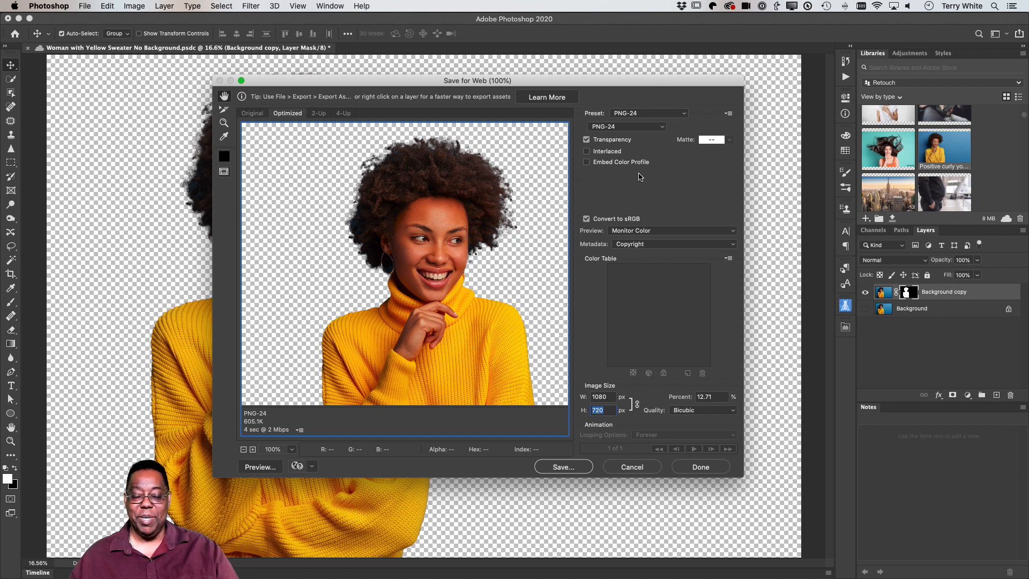
pyautogui.click(632, 466)
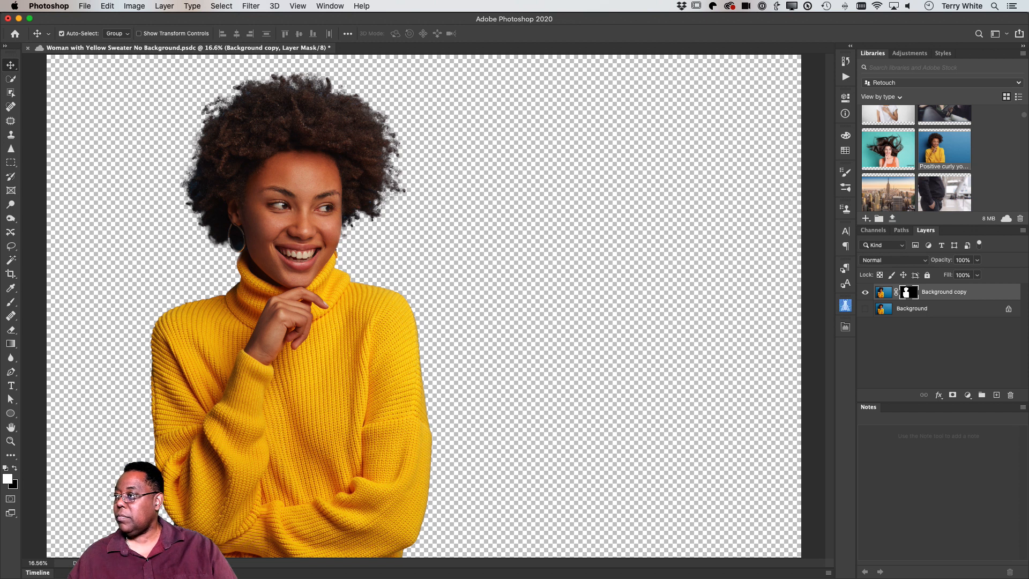
# - Switch to the Desktop folder in Finder, preview the exported 0.5x PNG, select the 0.25x PNG, and close the folder window
pyautogui.moveTo(684, 577); pyautogui.dragTo(638, 330)
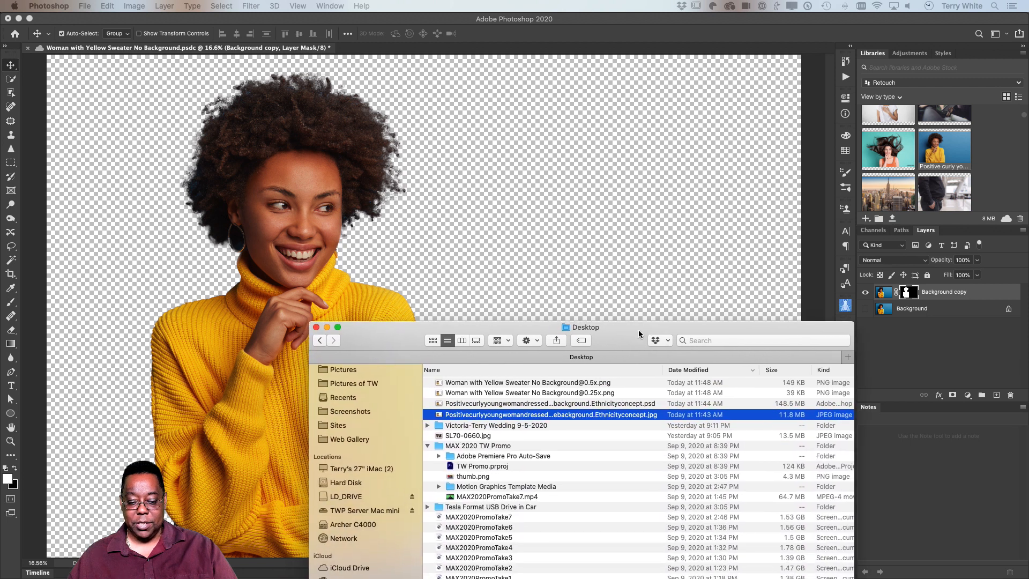
pyautogui.click(577, 384)
pyautogui.press('space')
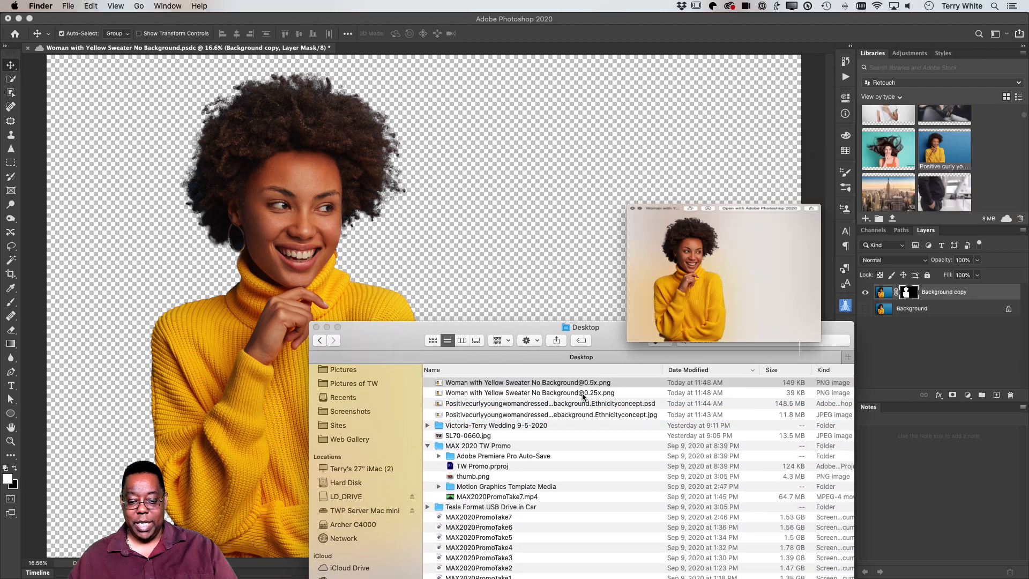
pyautogui.press('space')
pyautogui.click(582, 394)
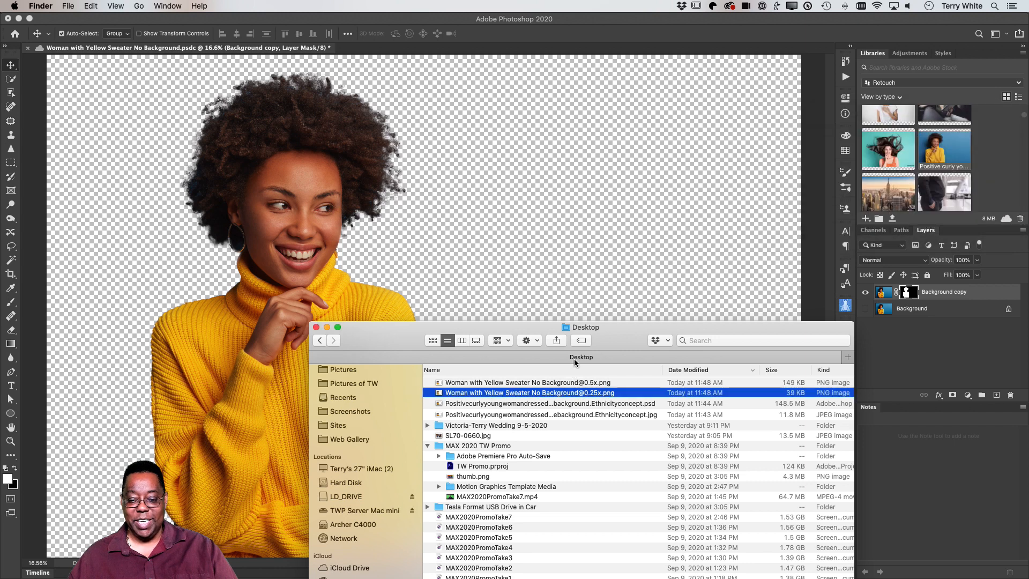
pyautogui.press('super+w')
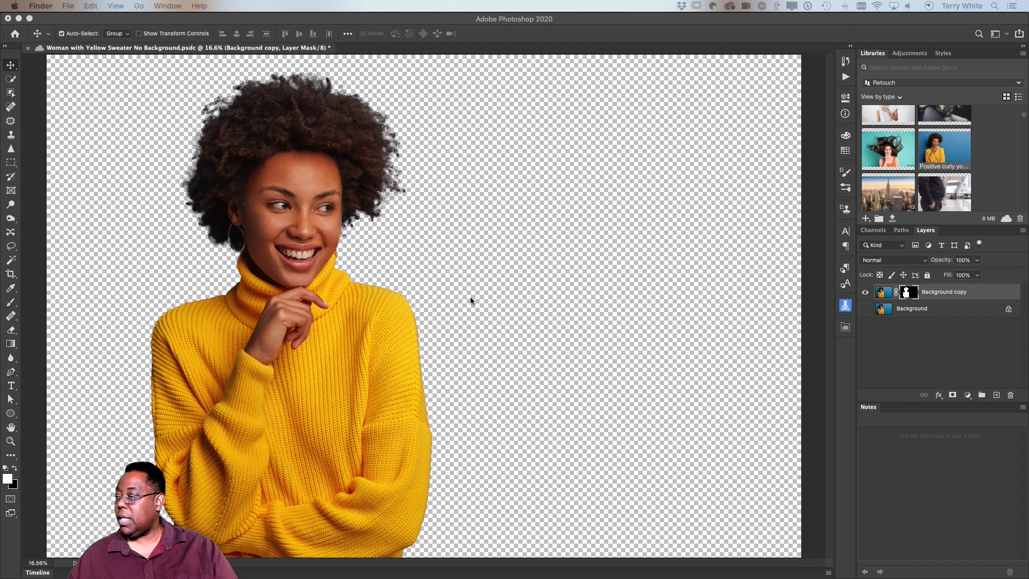
# - Load the Background copy layer mask as a selection and inspect its edge around the hair and sweater shoulder
pyautogui.keyDown('super'); pyautogui.click(907, 299); pyautogui.keyUp('super')
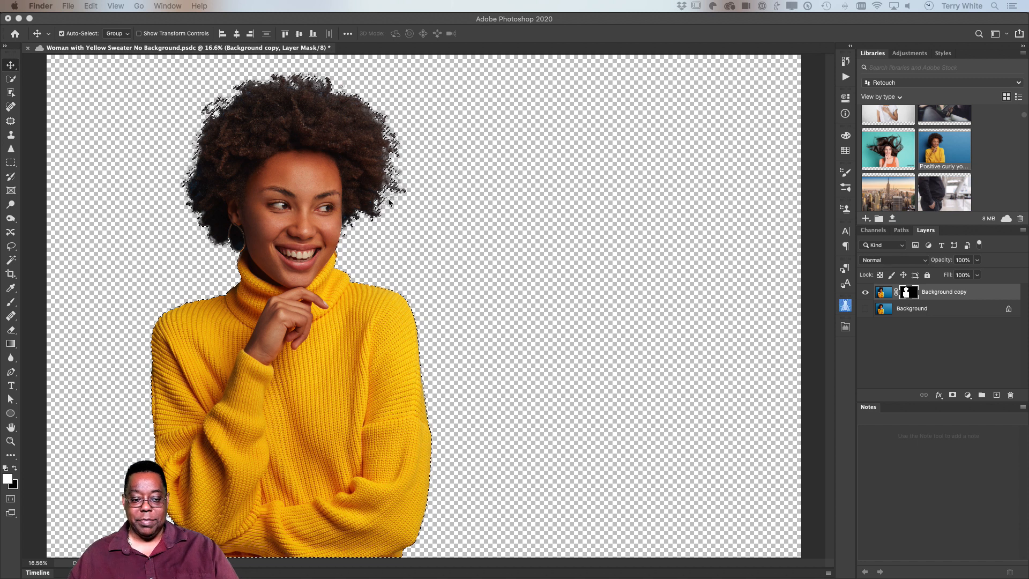
pyautogui.click(375, 139)
pyautogui.press('z')
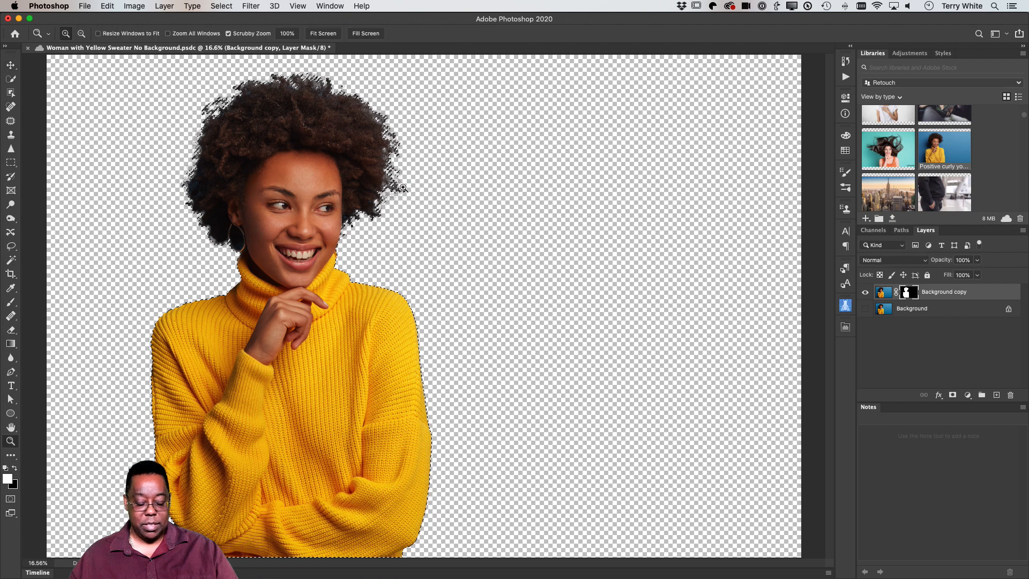
pyautogui.moveTo(403, 187); pyautogui.dragTo(630, 256)
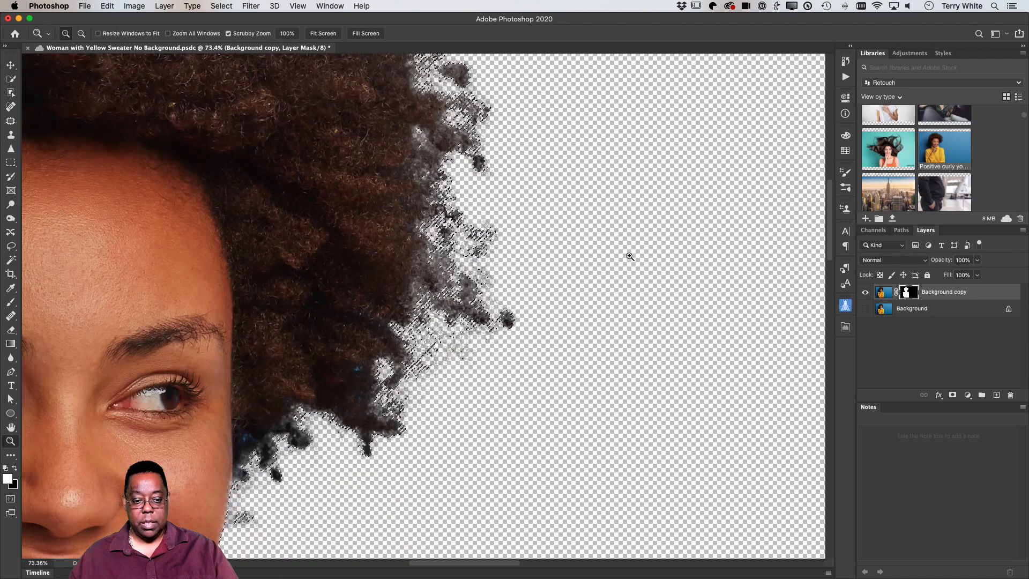
pyautogui.scroll(-10, 408, 169)
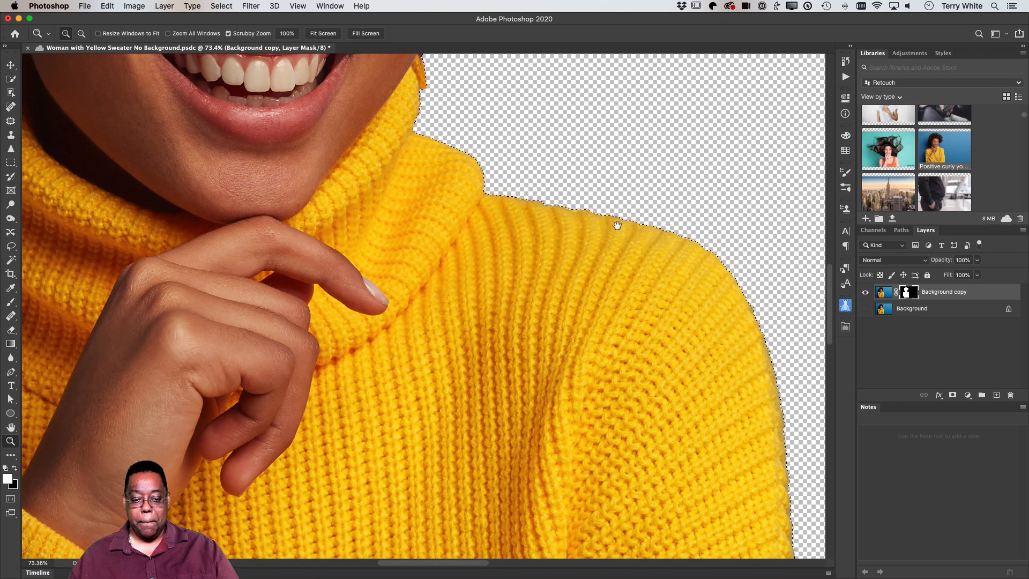
pyautogui.moveTo(617, 226); pyautogui.dragTo(501, 200)
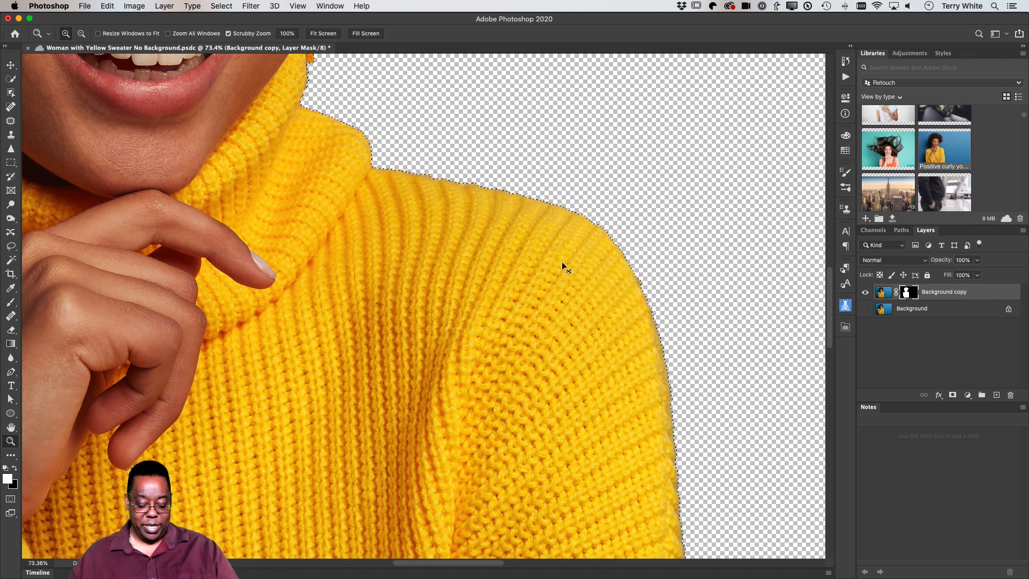
pyautogui.press('super+0')
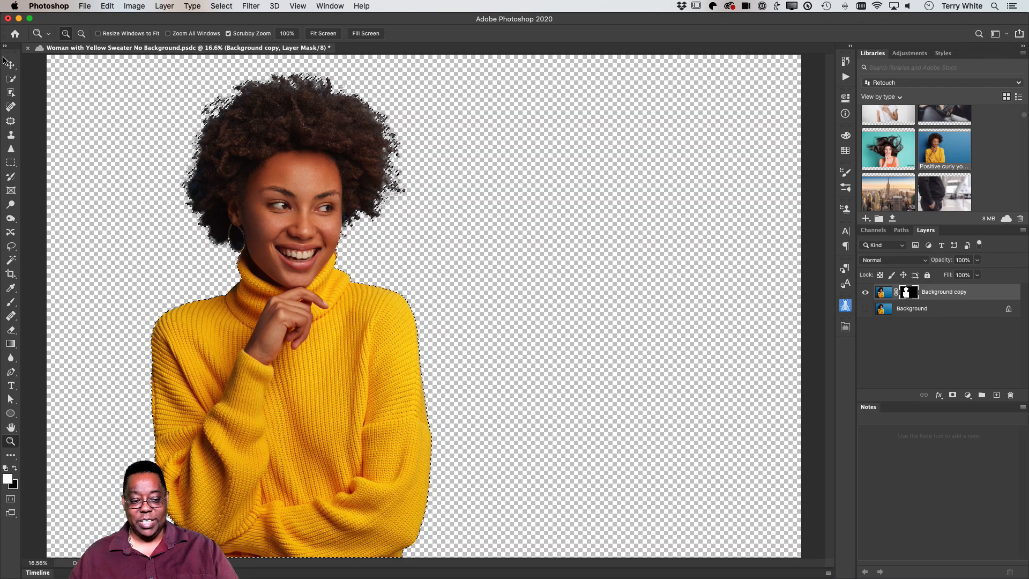
# - Switch to the Move tool and deselect the selection around the woman
pyautogui.press('v')
pyautogui.click(450, 153)
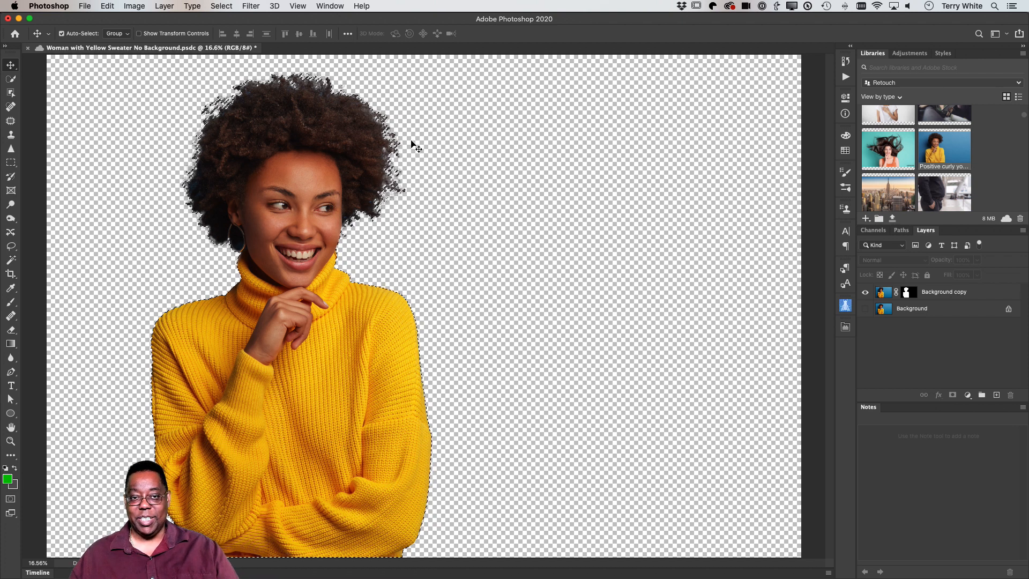
pyautogui.click(219, 7)
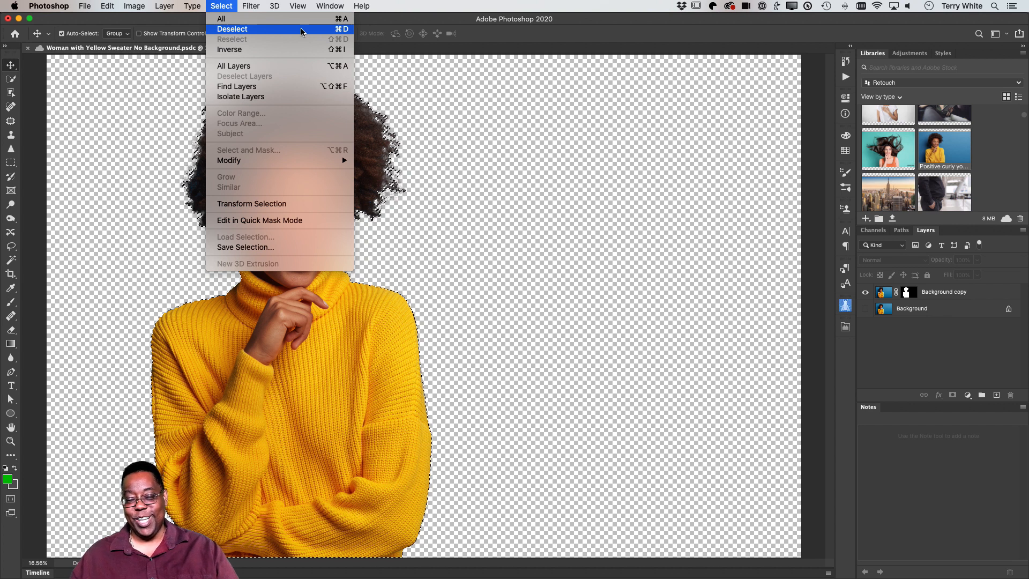
pyautogui.click(343, 29)
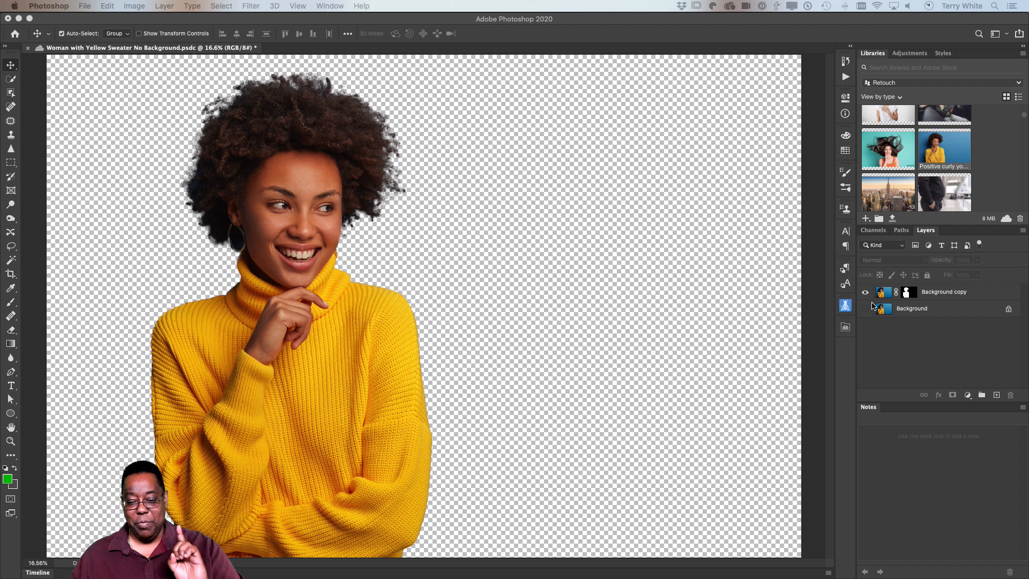
# - Review the Quick Export format choices in the Export preferences and close them without applying changes
pyautogui.click(149, 19)
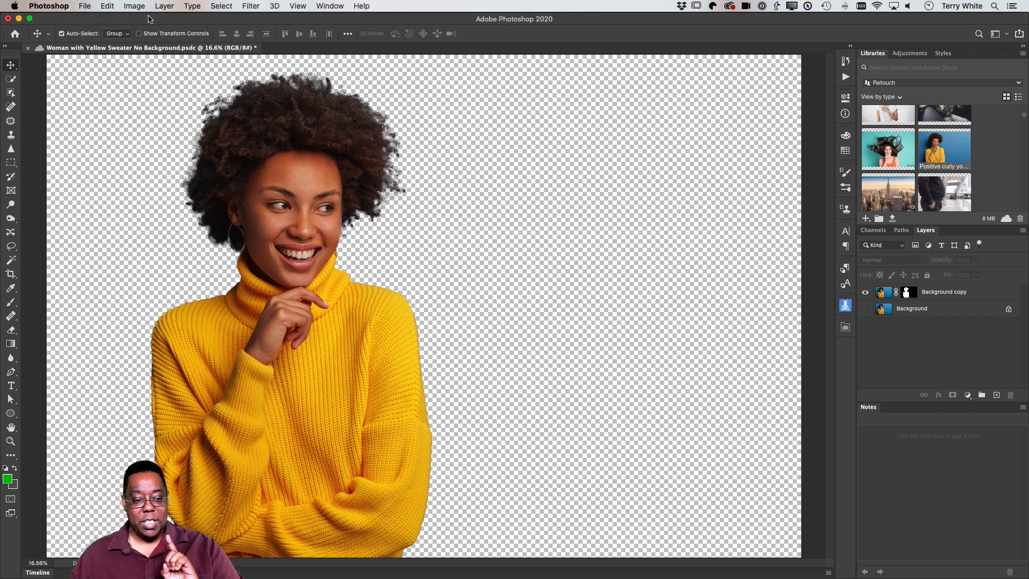
pyautogui.click(86, 7)
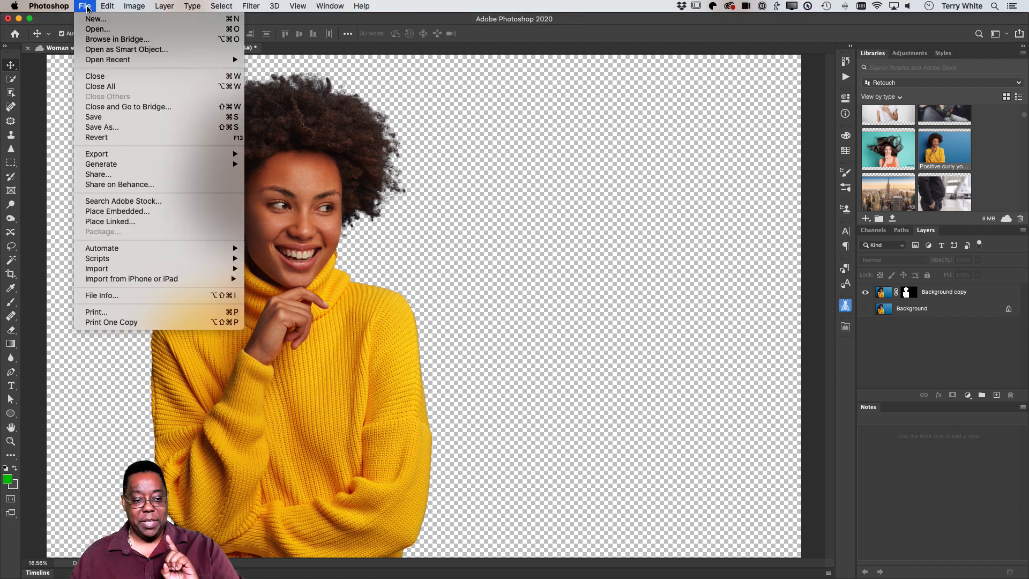
pyautogui.moveTo(122, 155)
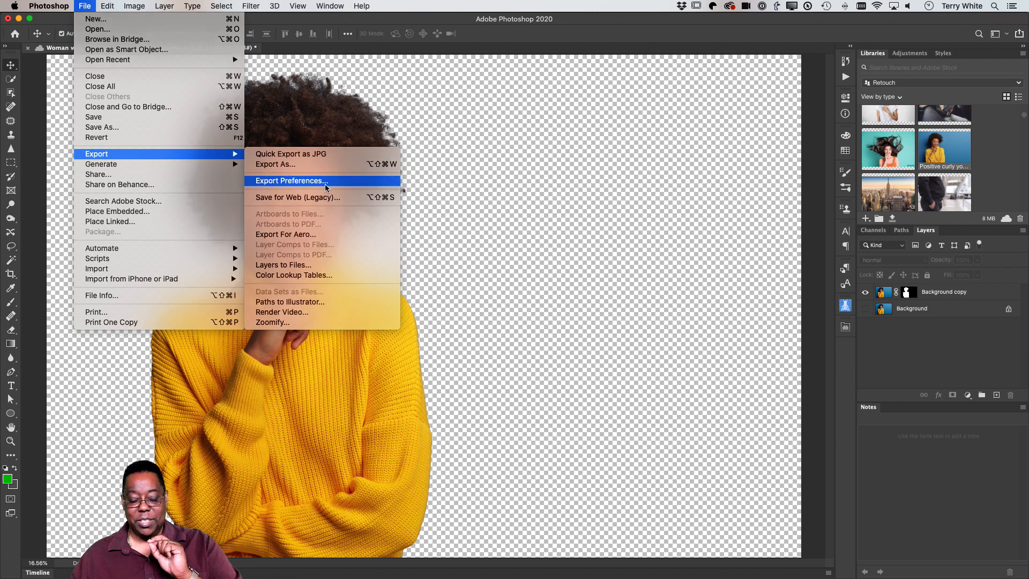
pyautogui.click(325, 182)
pyautogui.moveTo(395, 254); pyautogui.dragTo(504, 113)
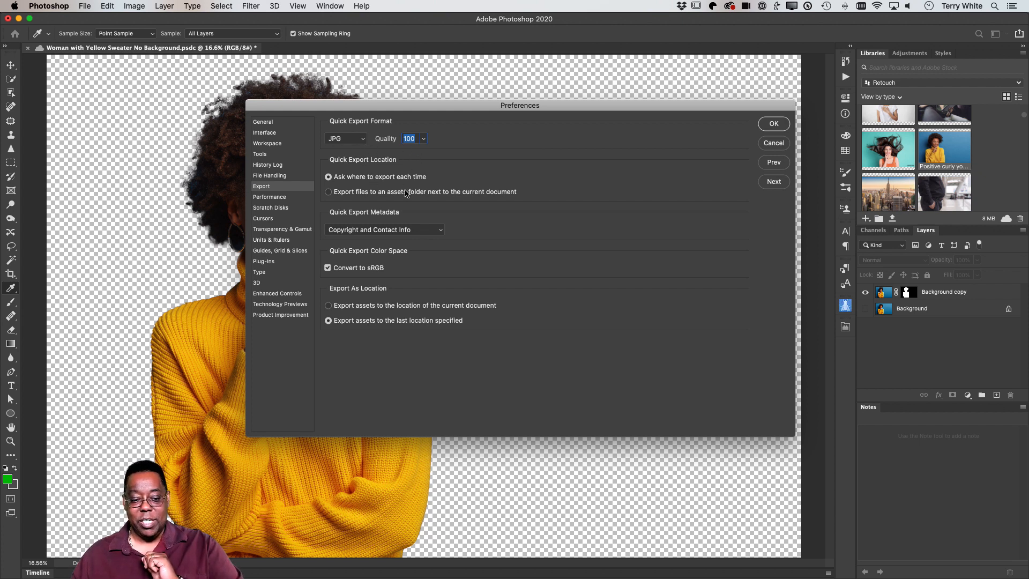
pyautogui.click(363, 138)
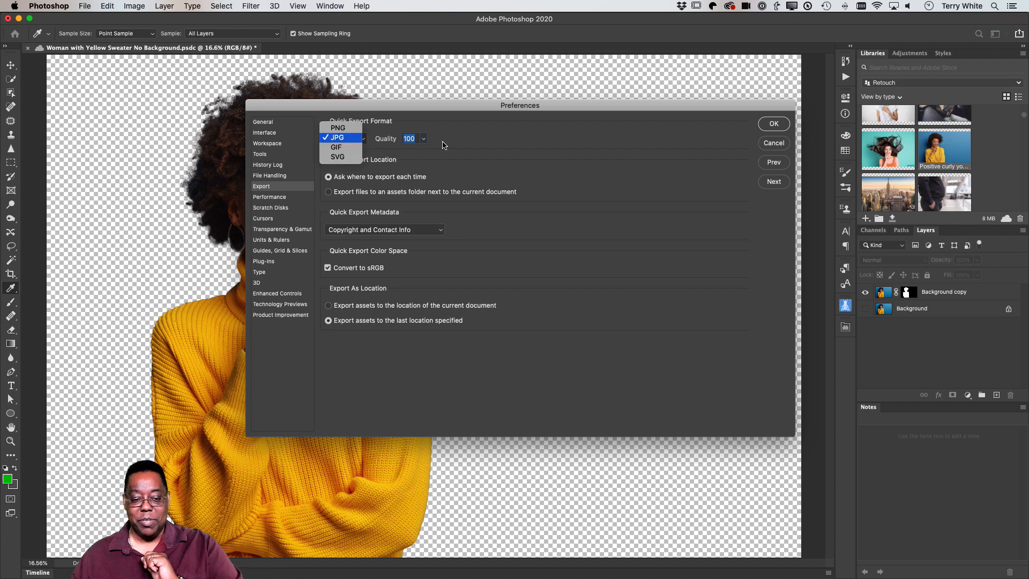
pyautogui.click(461, 146)
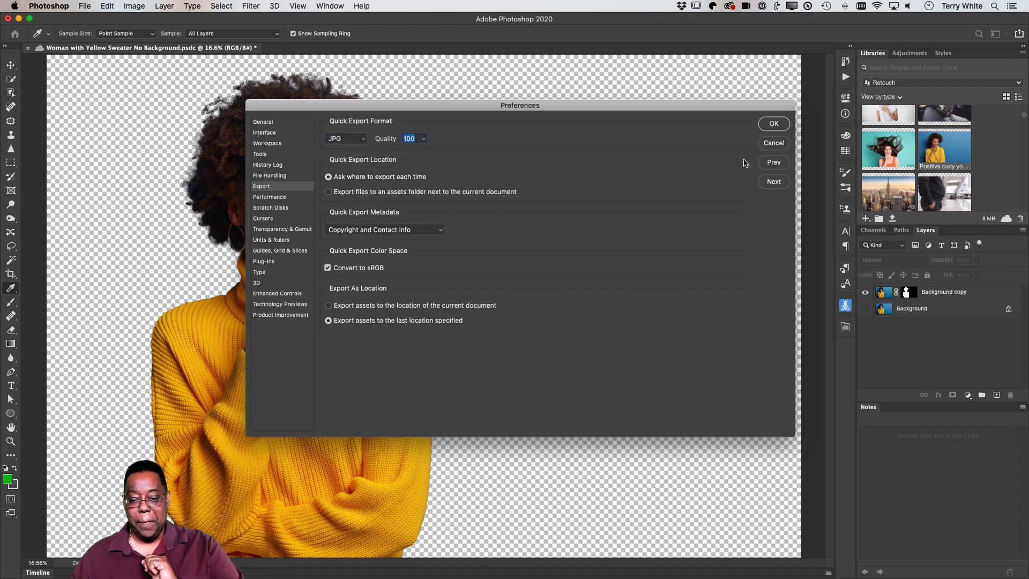
pyautogui.click(769, 150)
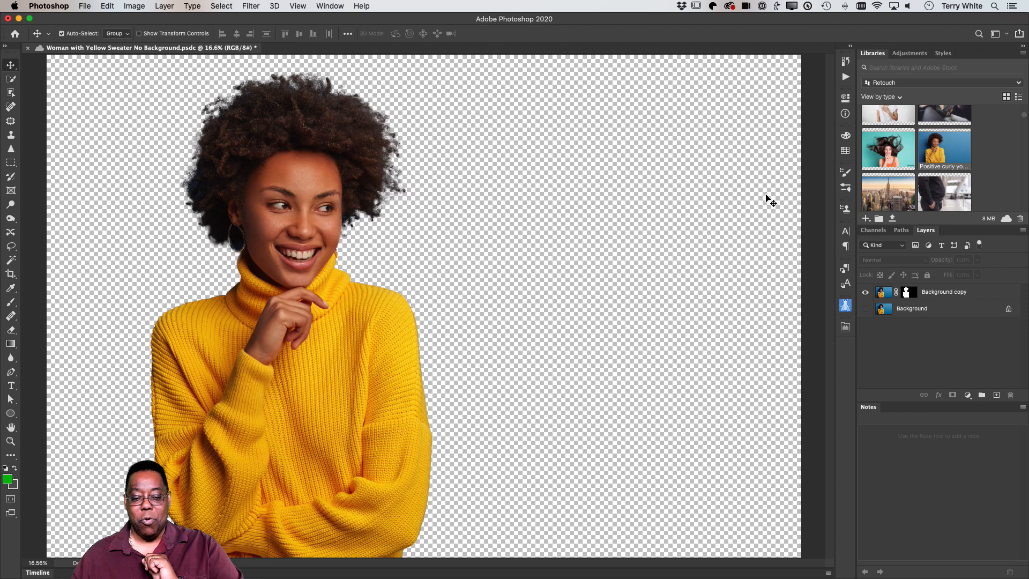
# - Start a Quick Export as JPG of the Background copy layer and cancel it at the save dialog
pyautogui.click(960, 298)
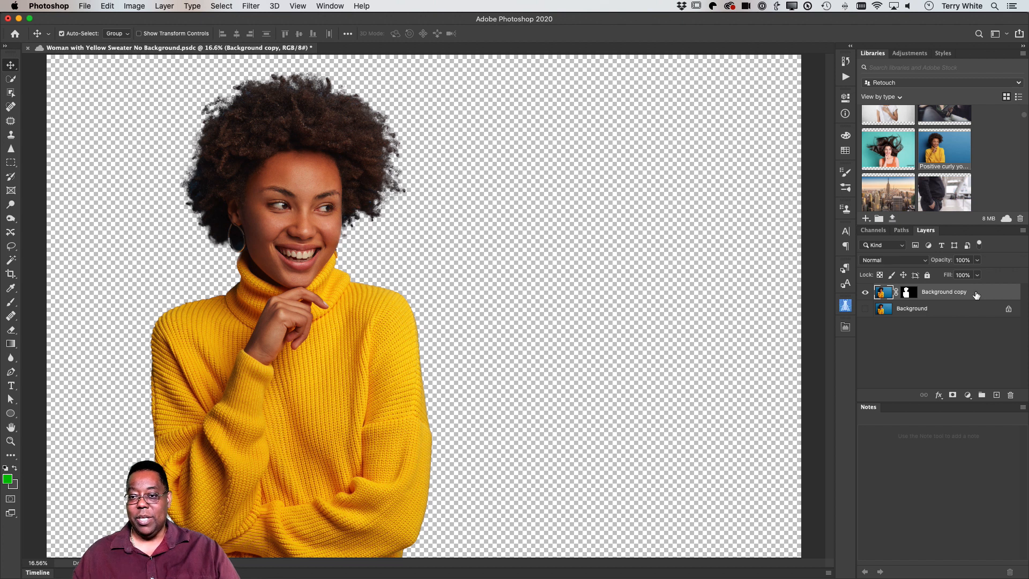
pyautogui.rightClick(976, 295)
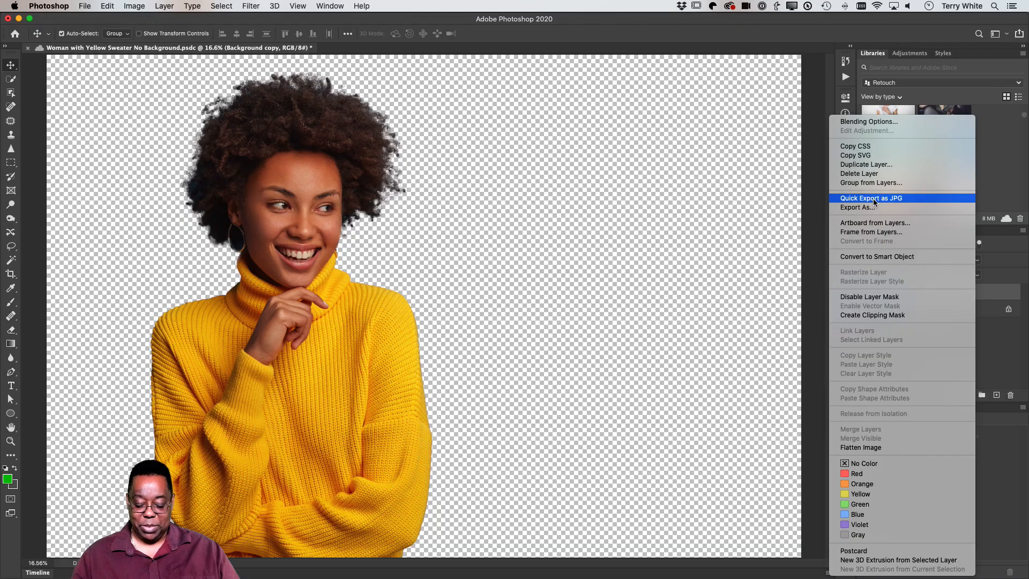
pyautogui.click(873, 199)
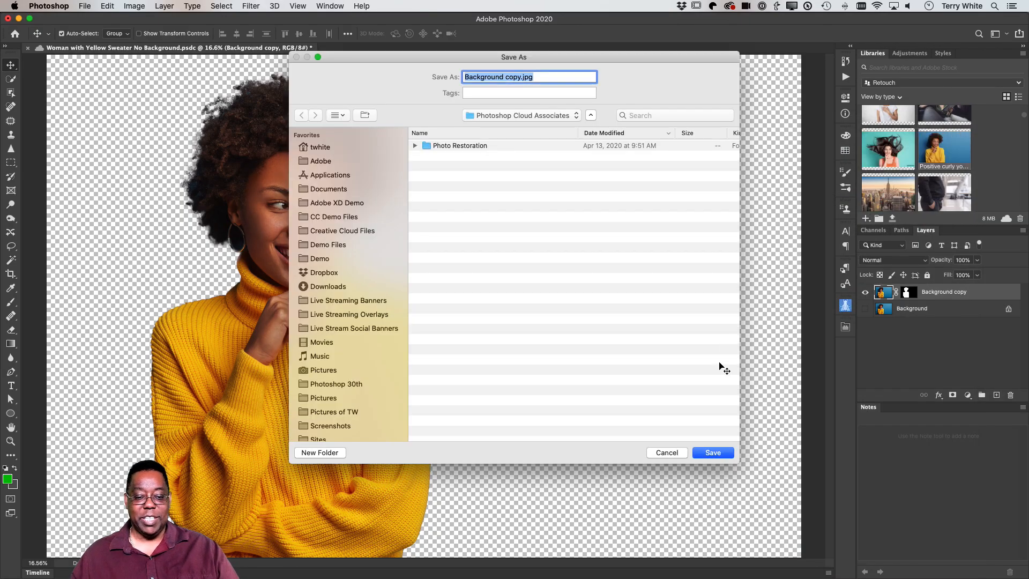
pyautogui.click(680, 453)
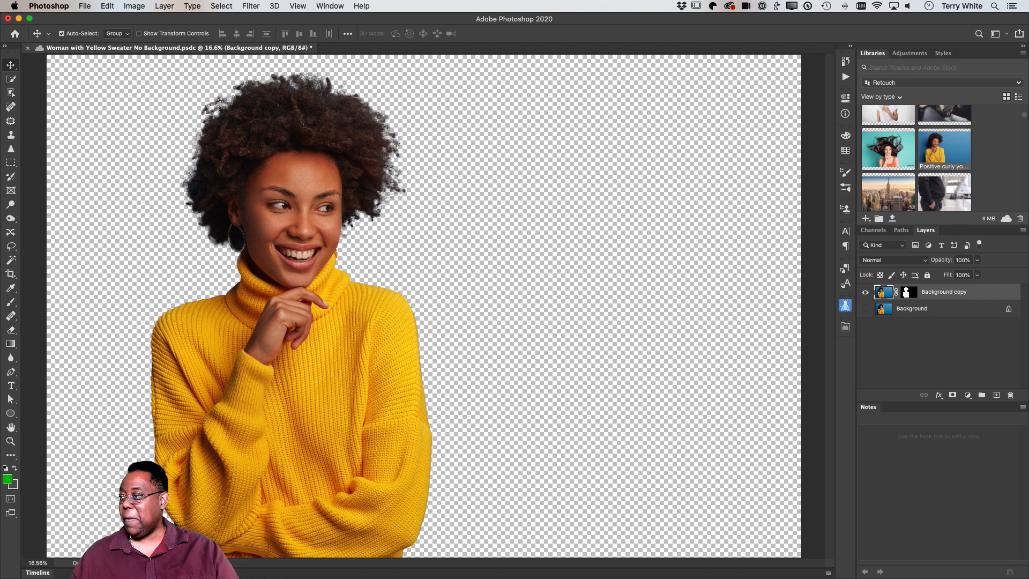
# - Save the current changes to the cutout's cloud document
pyautogui.press('super+s')
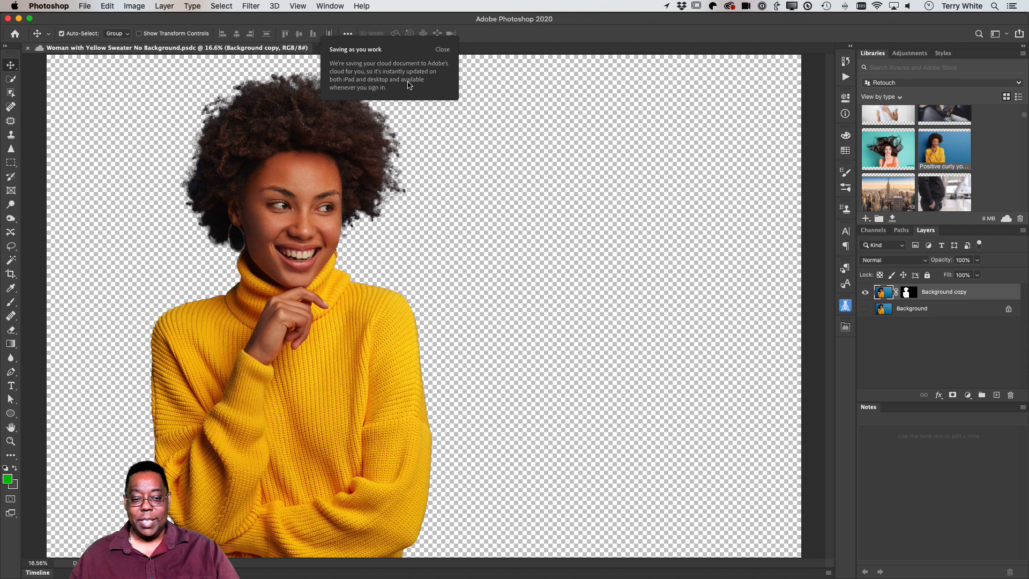
# - Dismiss the cloud-saving notice and review the image adjustment commands without applying any
pyautogui.click(441, 50)
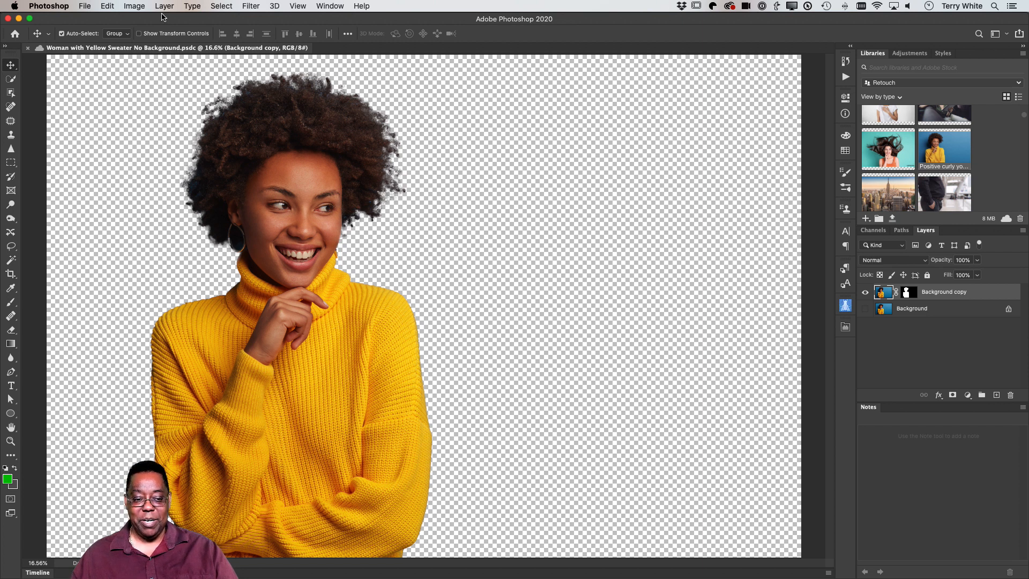
pyautogui.click(133, 7)
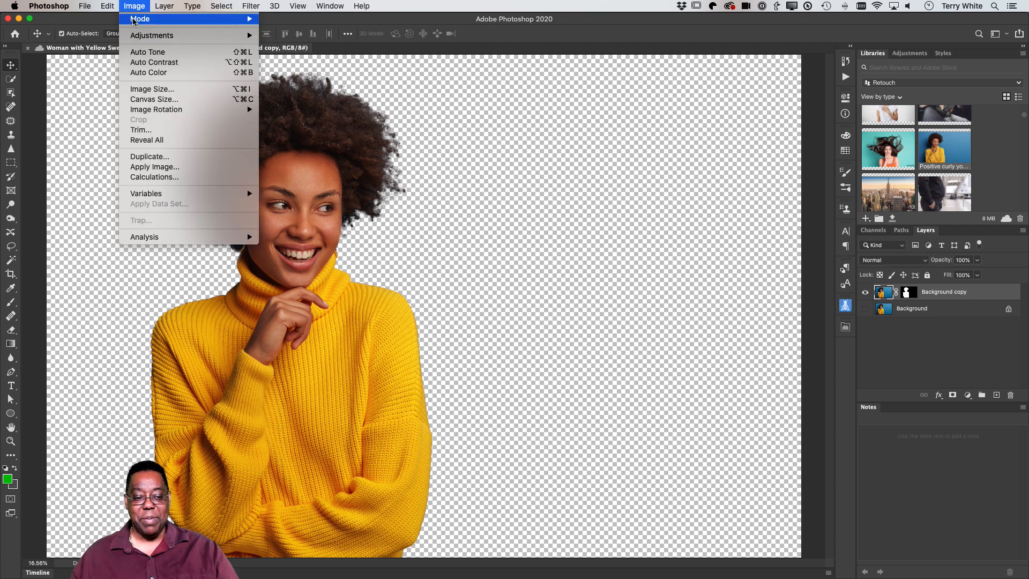
pyautogui.moveTo(136, 36)
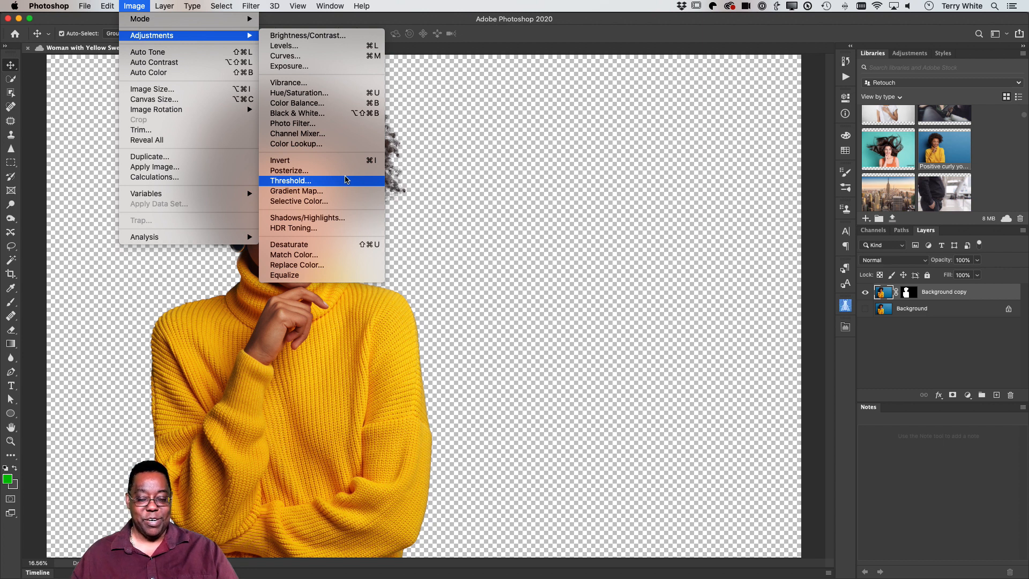
pyautogui.click(454, 153)
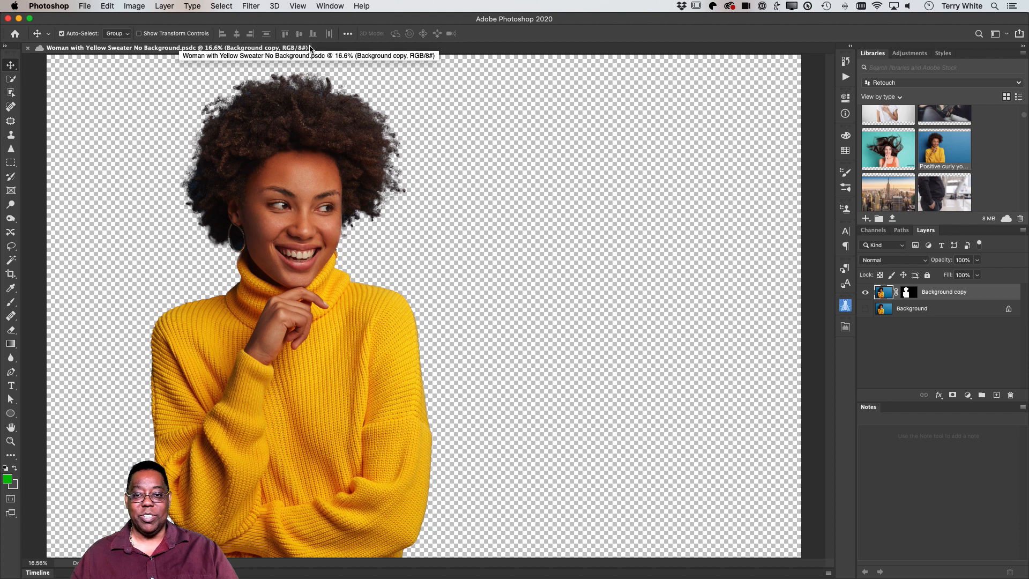
# - Try the Camera Raw filter directly on the Background copy layer with exposure +0.35, saturation +2 and vibrance +9, and undo it
pyautogui.click(251, 6)
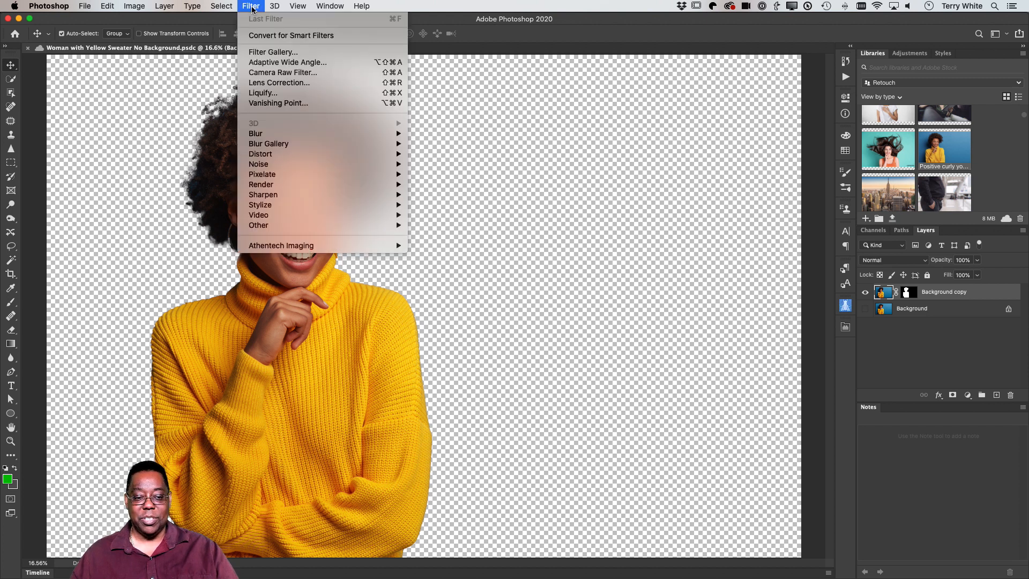
pyautogui.click(272, 73)
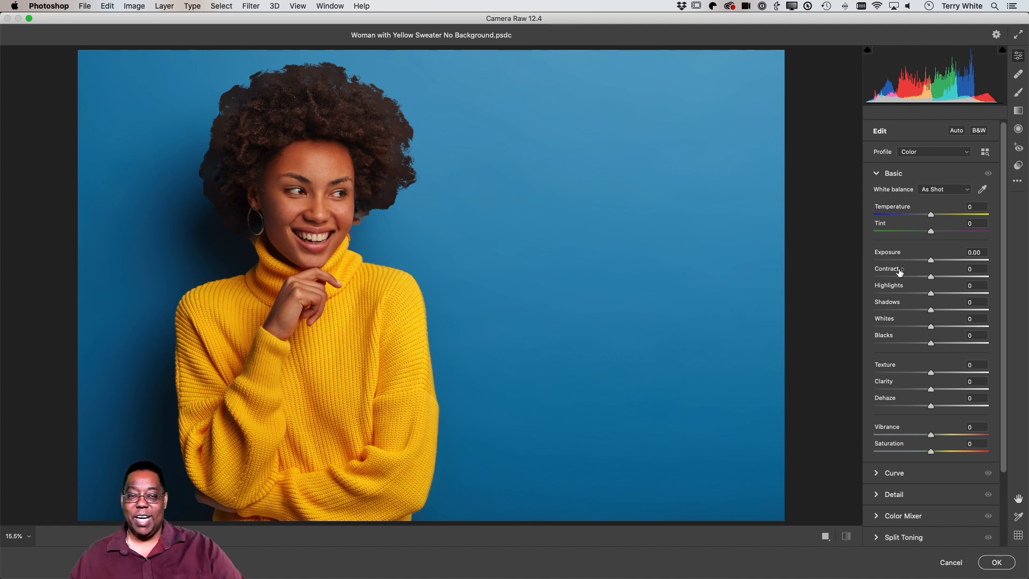
pyautogui.click(934, 262)
pyautogui.moveTo(935, 262); pyautogui.dragTo(938, 262)
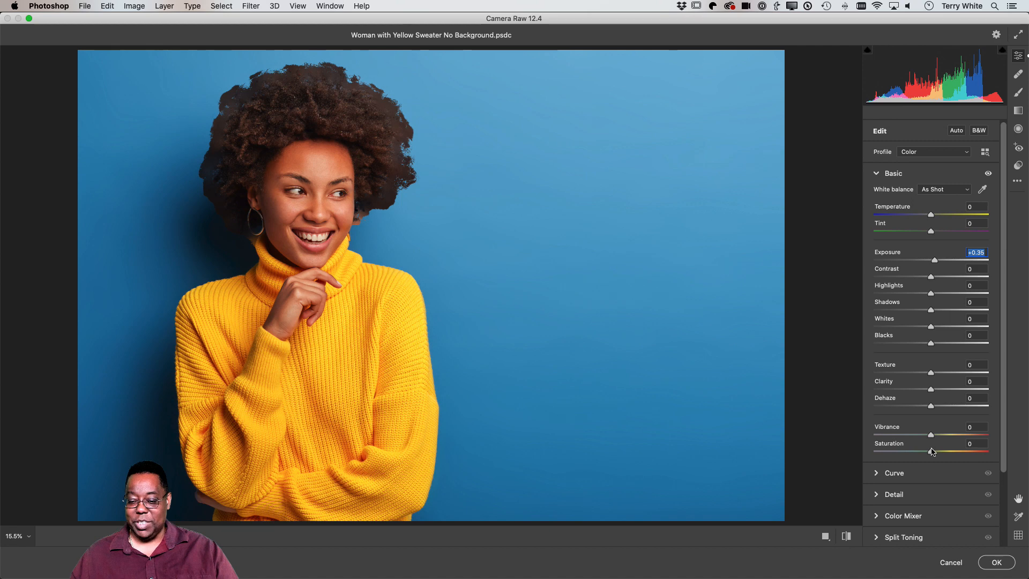
pyautogui.moveTo(931, 453); pyautogui.dragTo(938, 437)
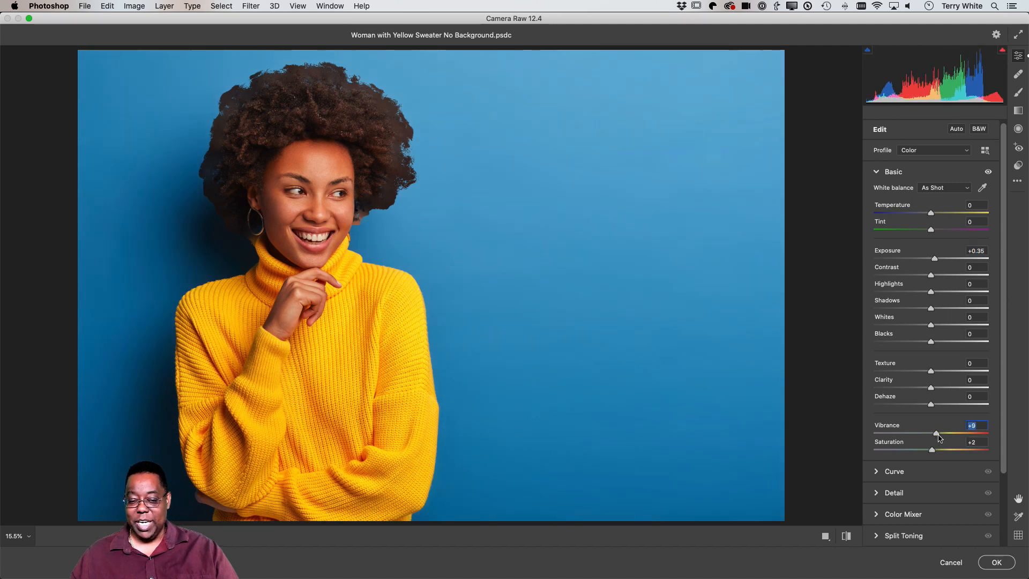
pyautogui.click(989, 562)
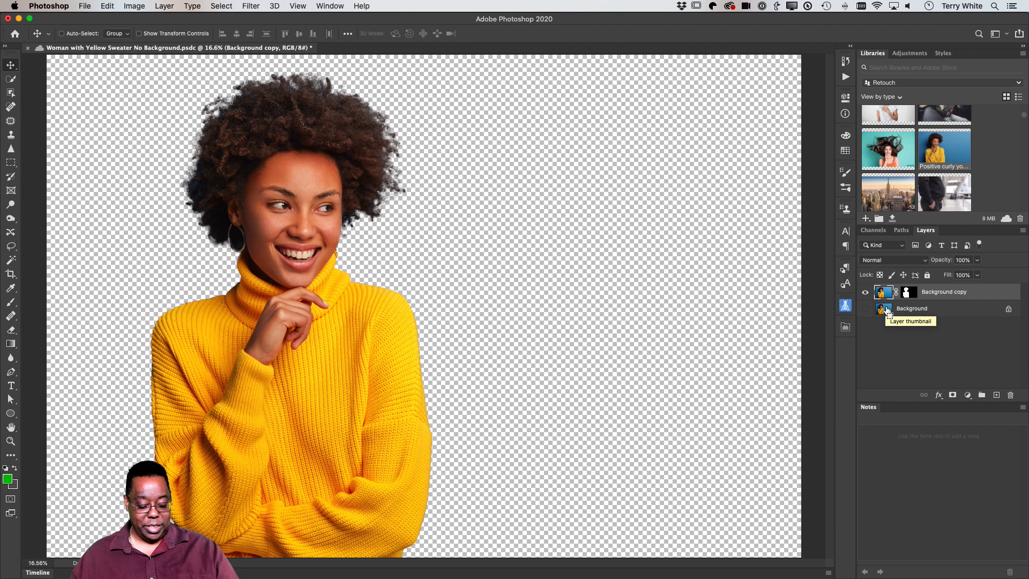
pyautogui.press('super+z')
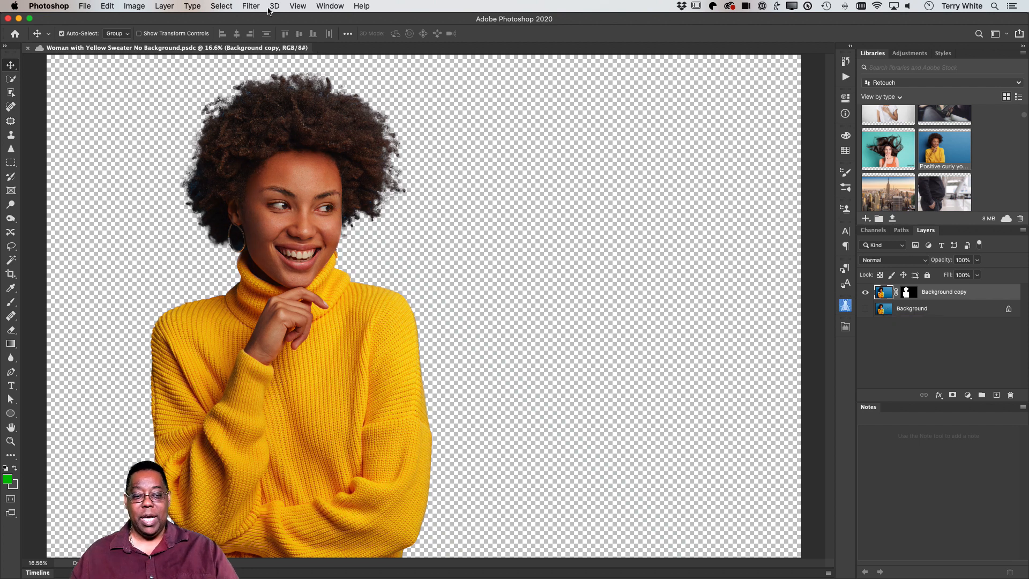
# - Convert the Background copy layer for smart filters and apply the Camera Raw filter with exposure +0.25, vibrance +17 and contrast +7
pyautogui.click(251, 6)
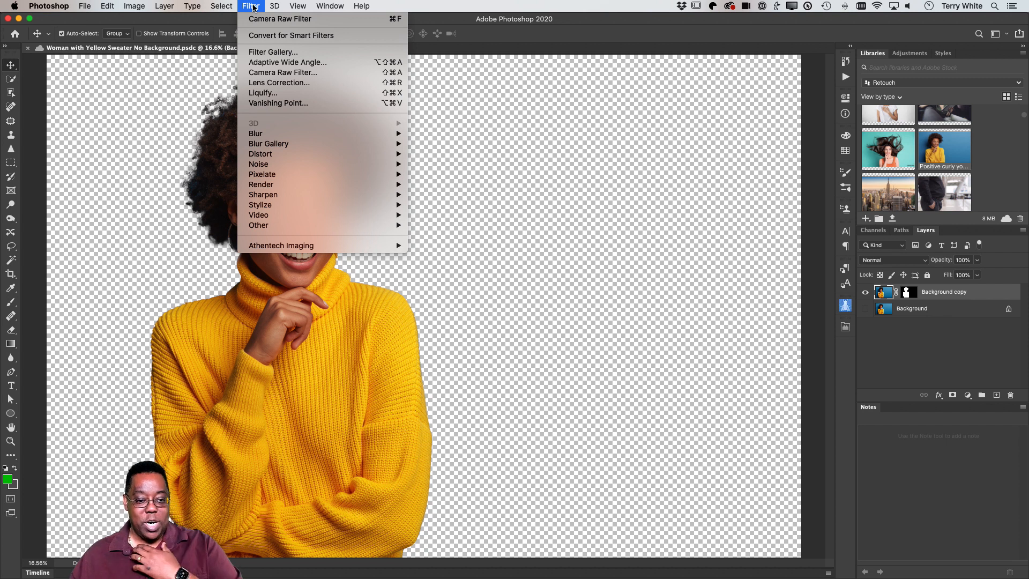
pyautogui.click(290, 36)
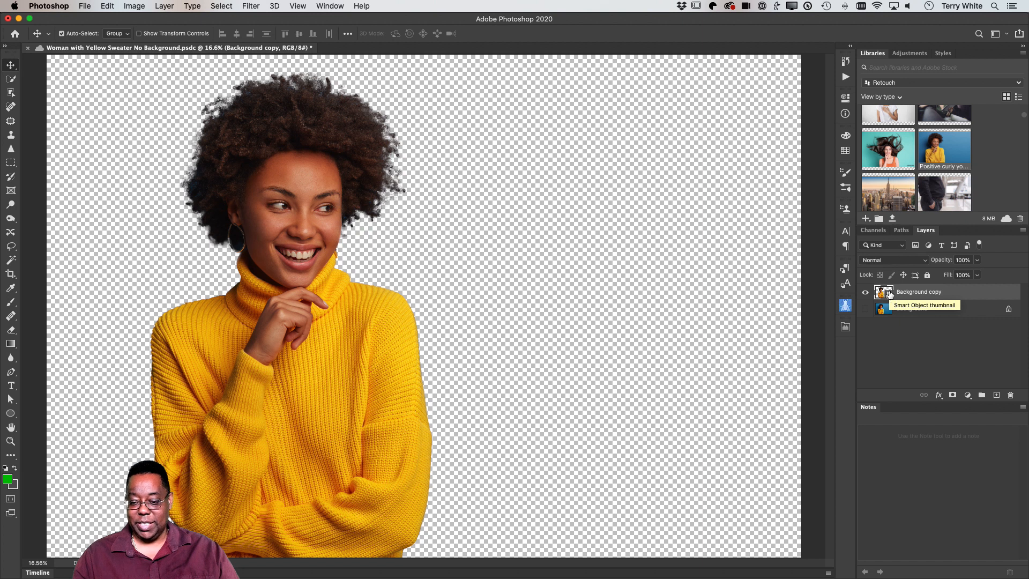
pyautogui.click(251, 6)
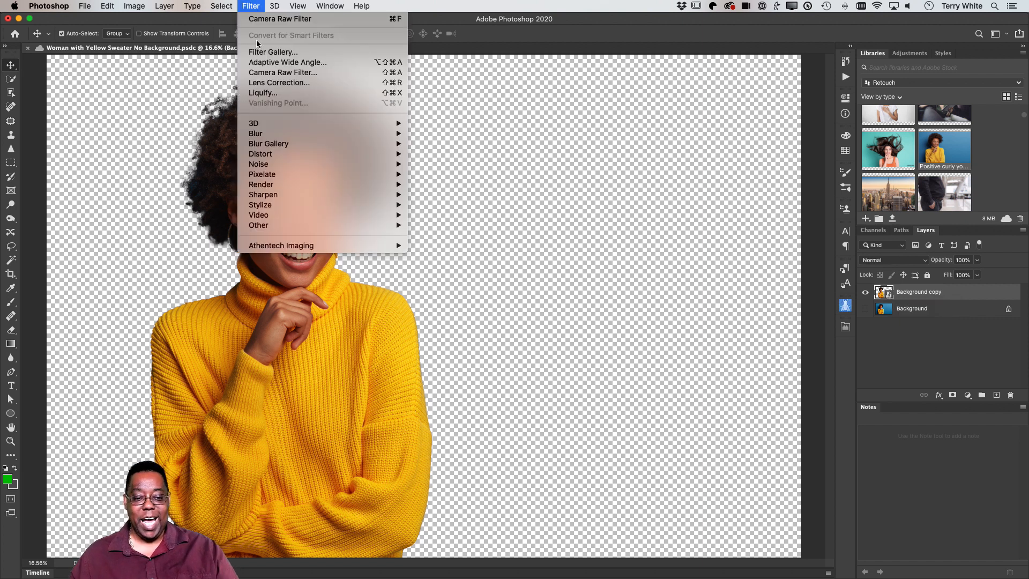
pyautogui.click(275, 21)
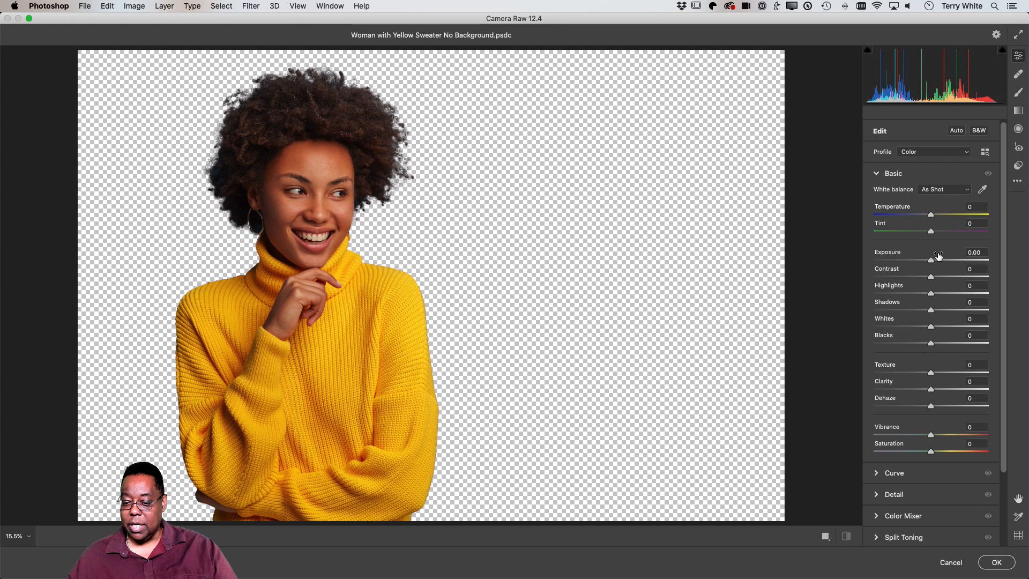
pyautogui.moveTo(931, 262); pyautogui.dragTo(935, 262)
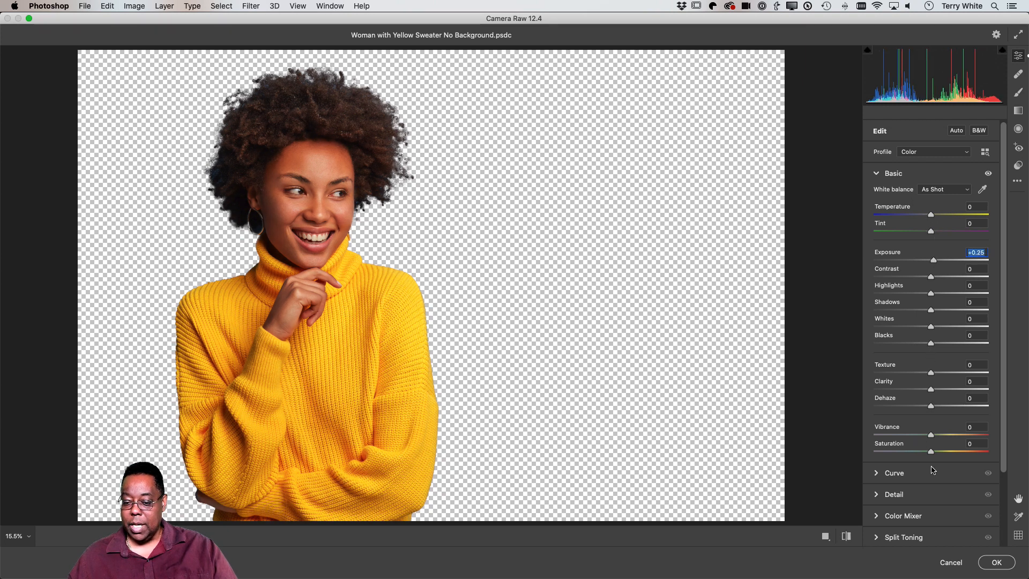
pyautogui.moveTo(931, 437); pyautogui.dragTo(940, 437)
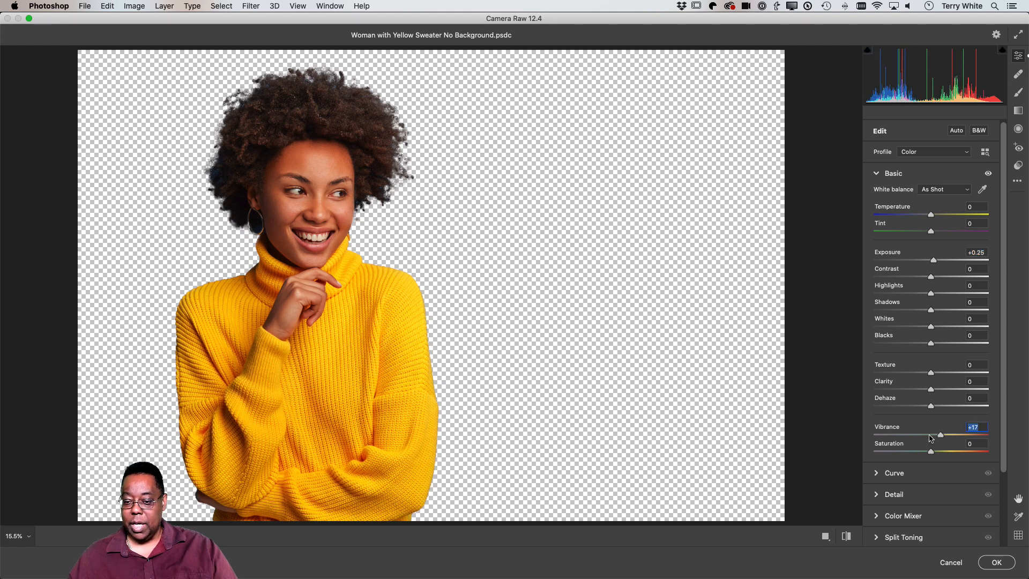
pyautogui.moveTo(936, 279)
pyautogui.mouseDown()
pyautogui.moveTo(923, 285)
pyautogui.moveTo(938, 289)
pyautogui.mouseUp()
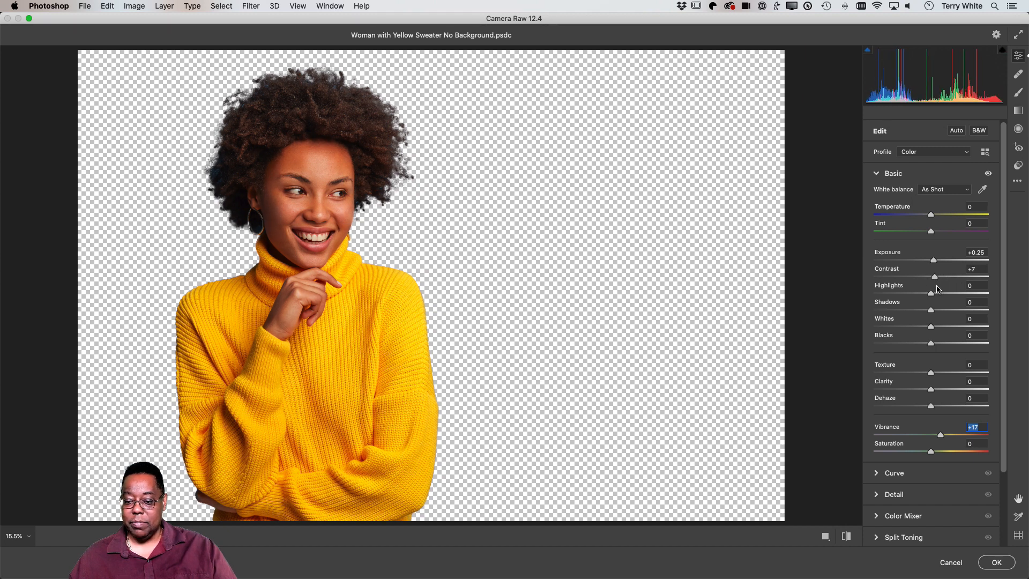
pyautogui.click(994, 562)
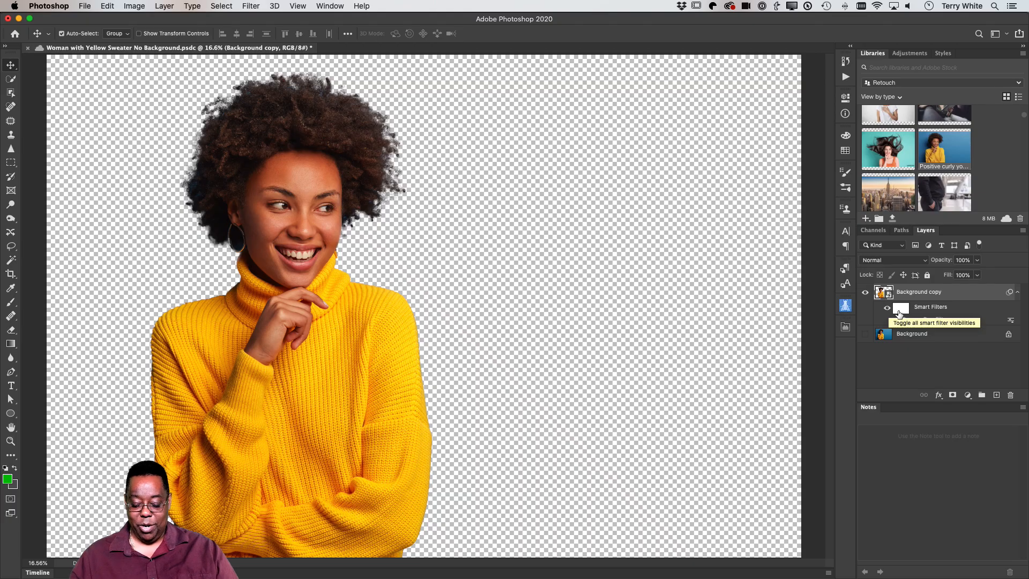
# - Compare the cutout with its smart filters off and on, and set the Camera Raw filter's exposure to +0.70
pyautogui.click(888, 310)
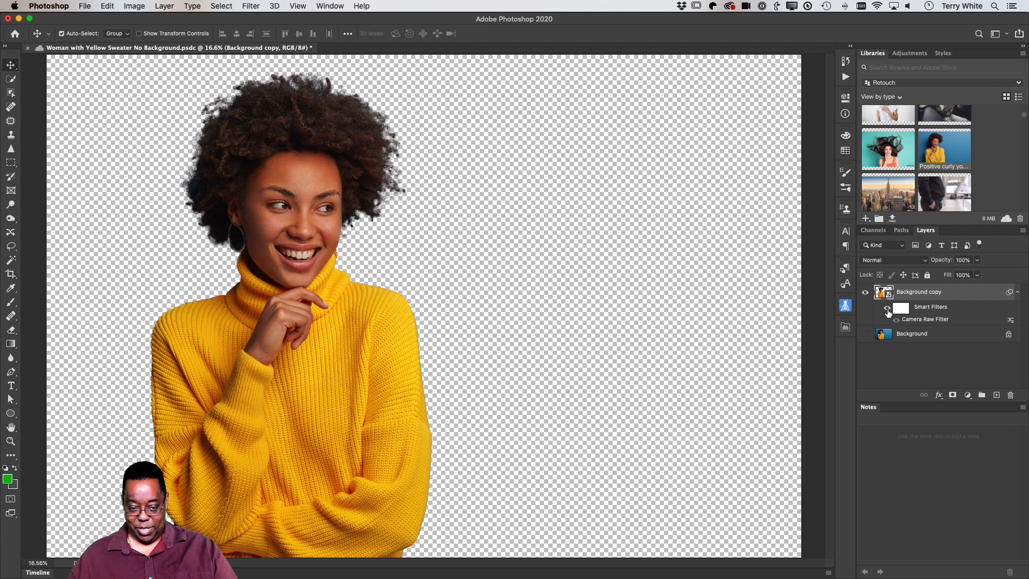
pyautogui.click(887, 309)
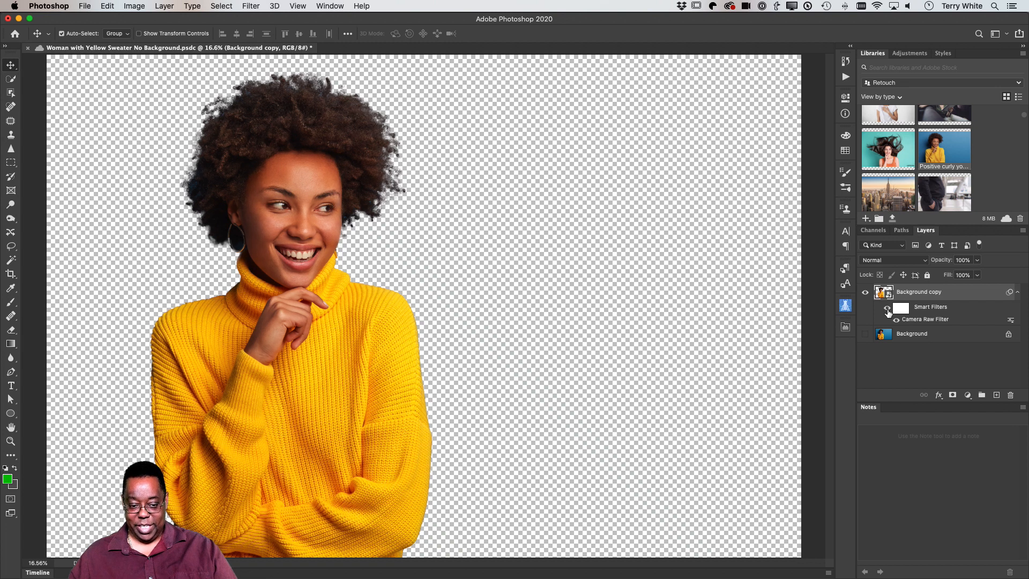
pyautogui.doubleClick(926, 319)
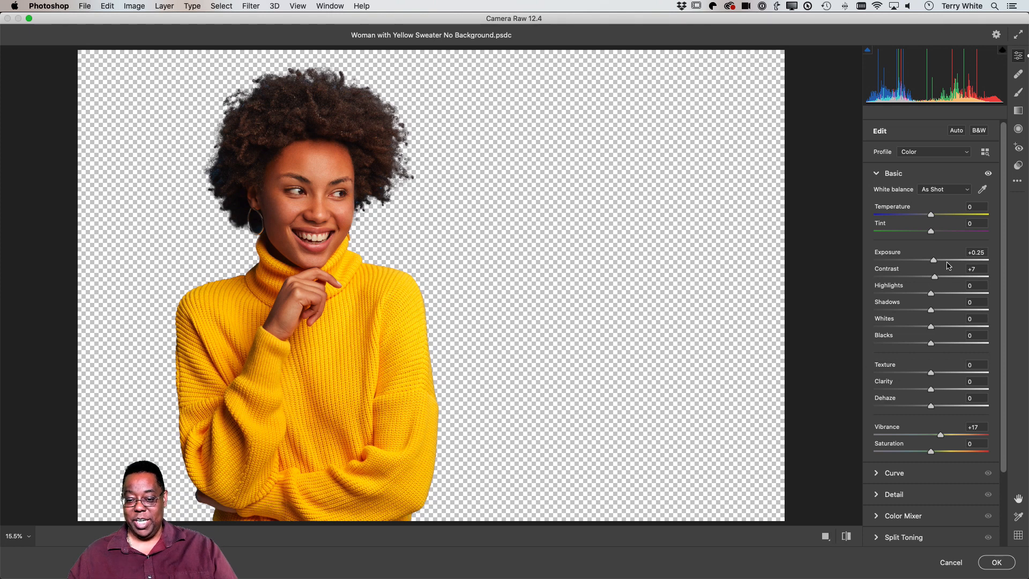
pyautogui.moveTo(935, 260); pyautogui.dragTo(940, 261)
pyautogui.click(996, 562)
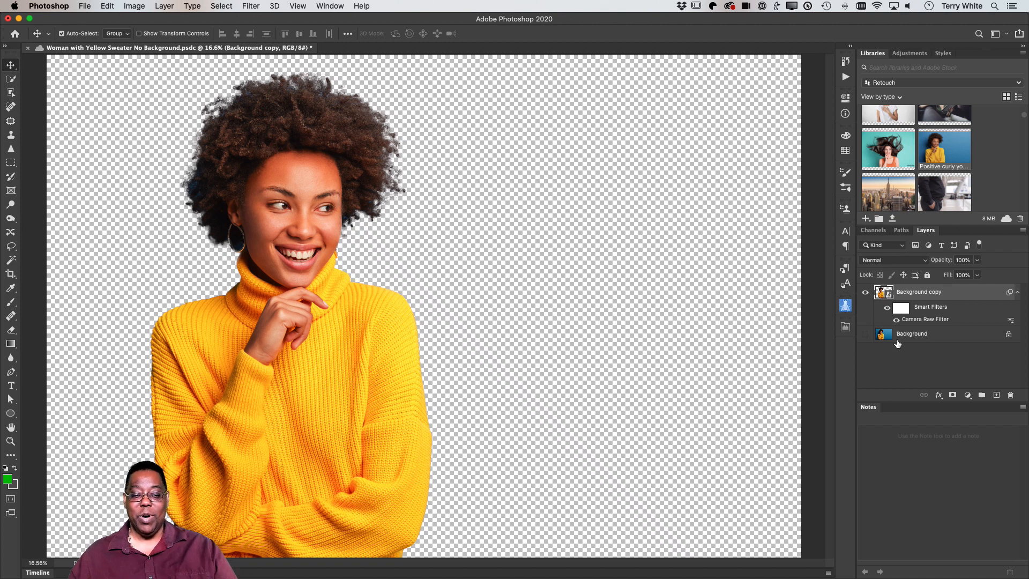
# - Toggle the smart filters once more for comparison and reduce the Camera Raw filter's exposure to +0.40
pyautogui.click(887, 309)
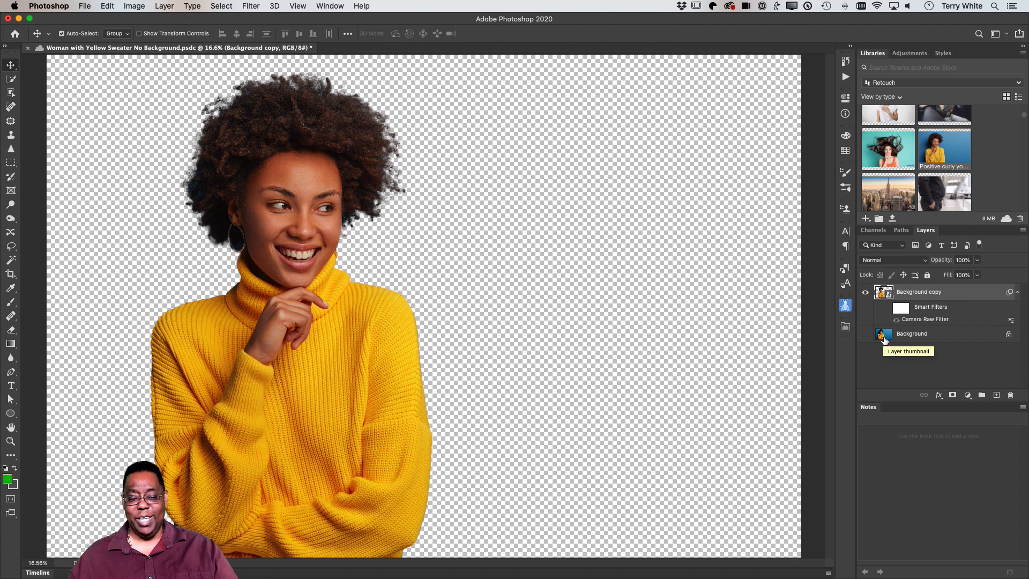
pyautogui.click(887, 310)
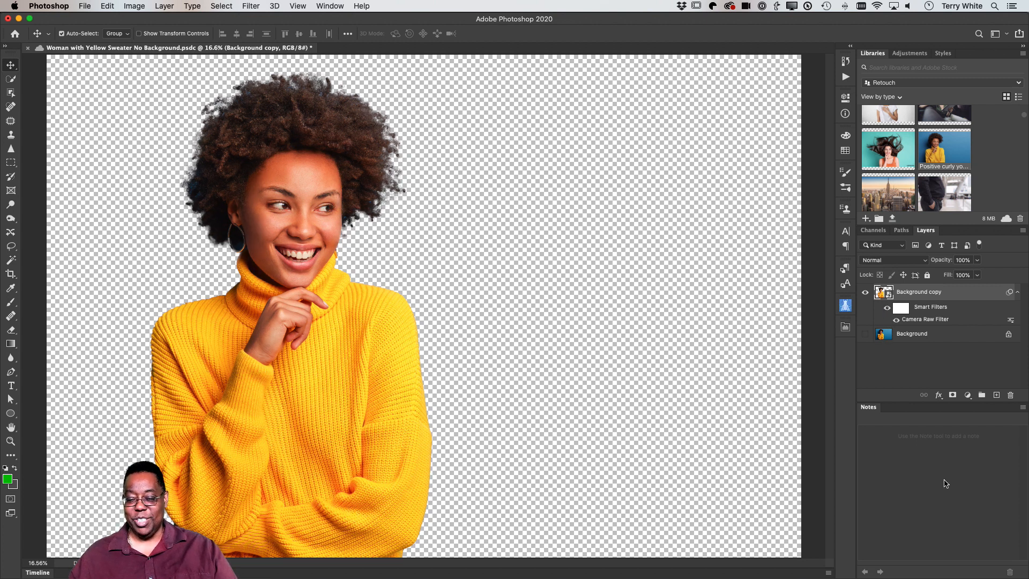
pyautogui.doubleClick(923, 319)
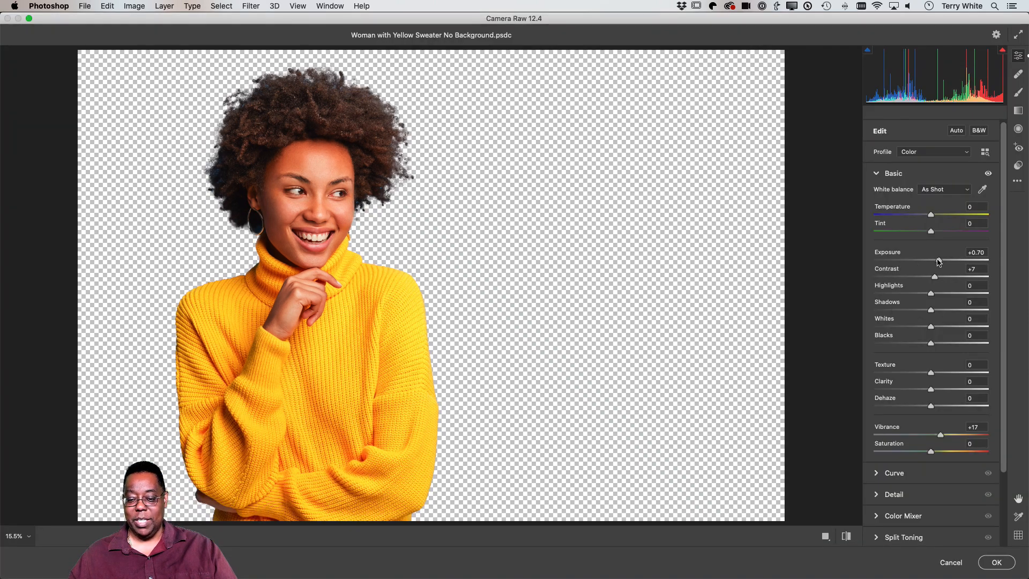
pyautogui.moveTo(939, 262); pyautogui.dragTo(935, 262)
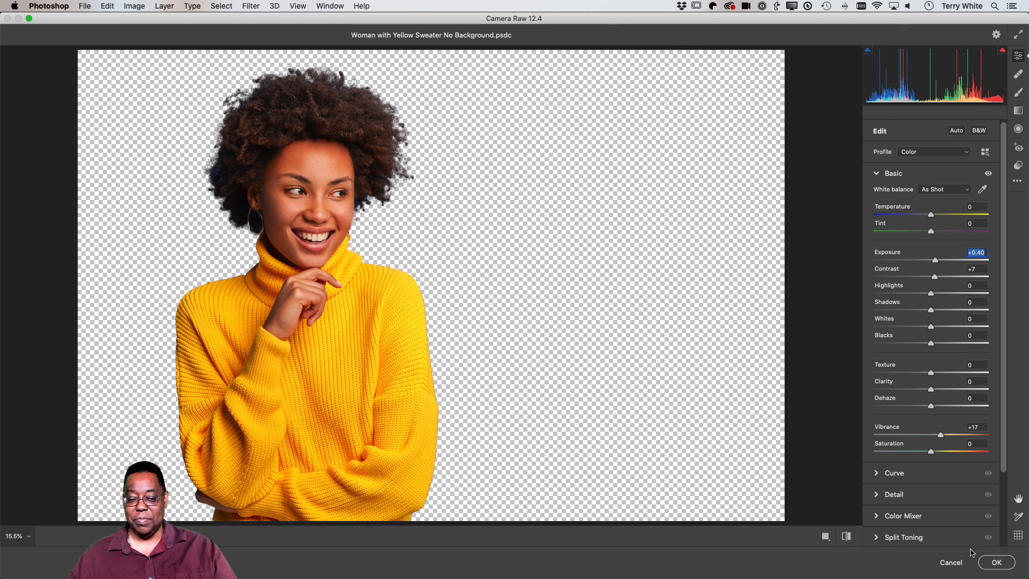
pyautogui.click(993, 564)
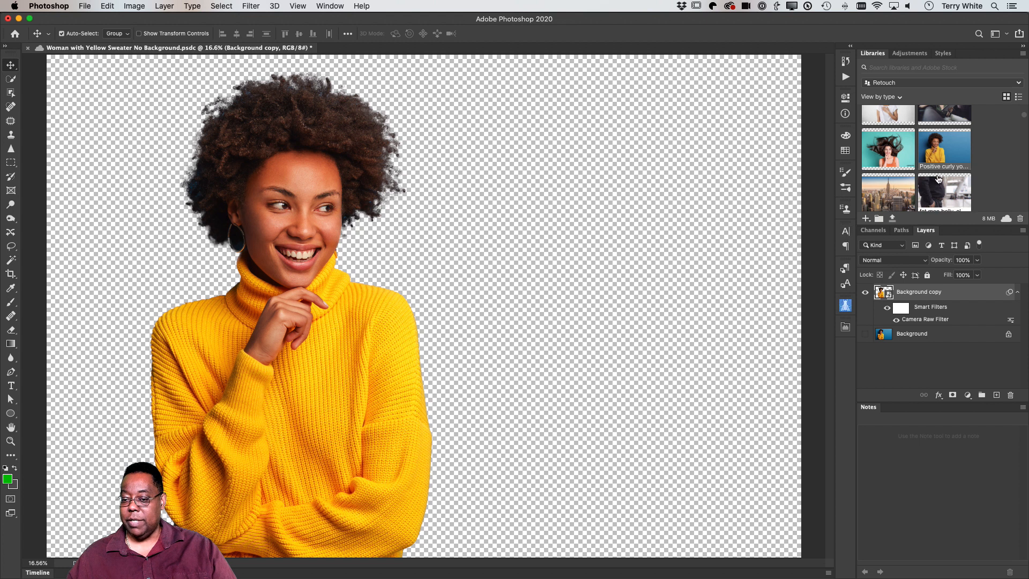
# - Browse the Retouch library and open the image of the three coloured glass bowls
pyautogui.scroll(-6, 939, 177)
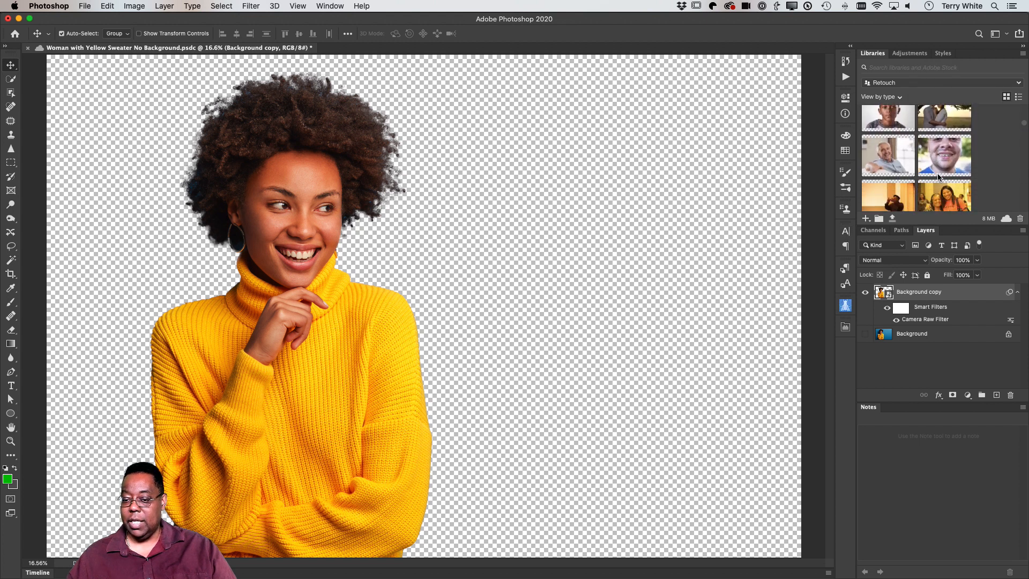
pyautogui.scroll(-5, 939, 178)
pyautogui.scroll(4, 939, 177)
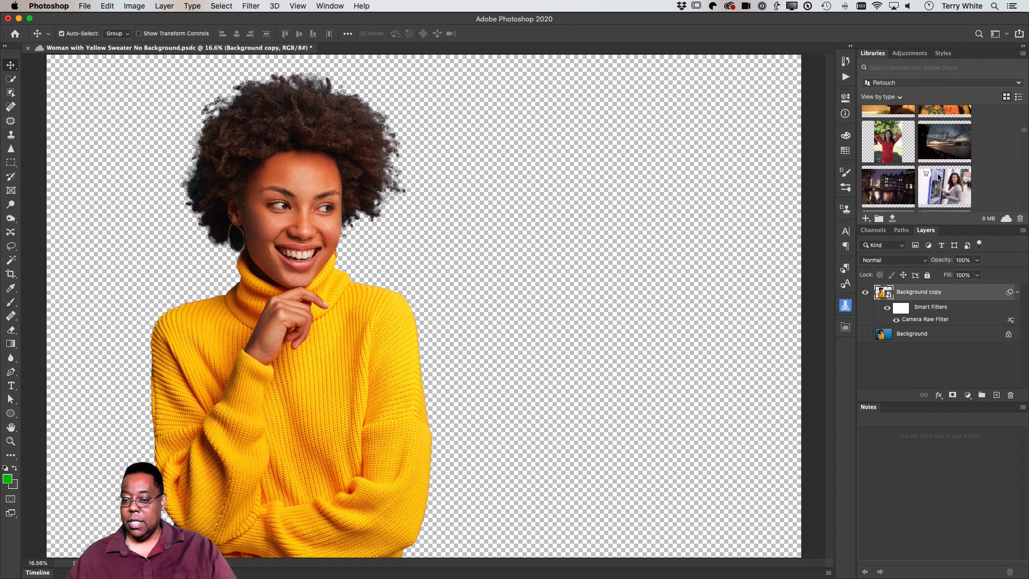
pyautogui.scroll(-8, 954, 163)
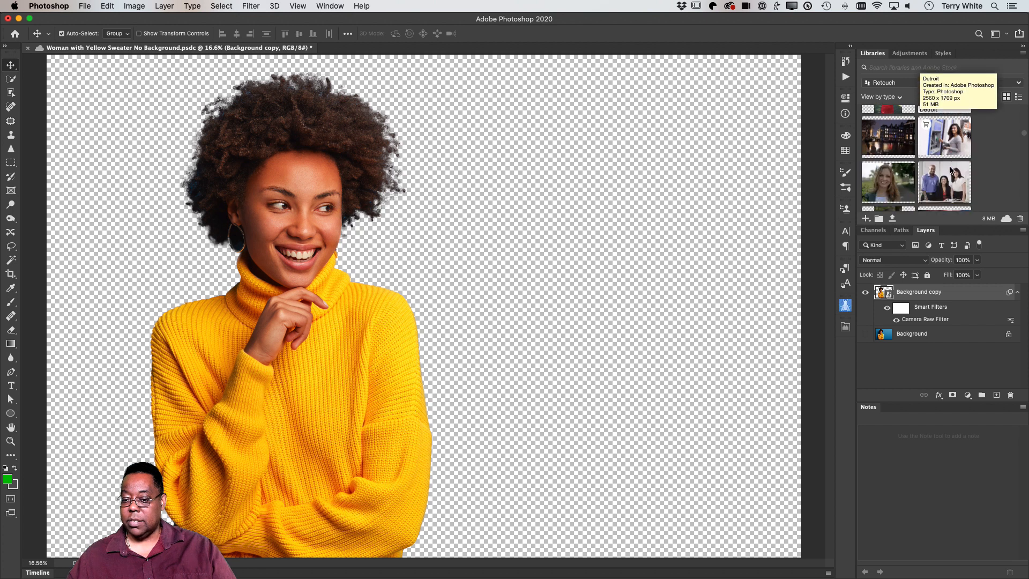
pyautogui.scroll(-5, 950, 171)
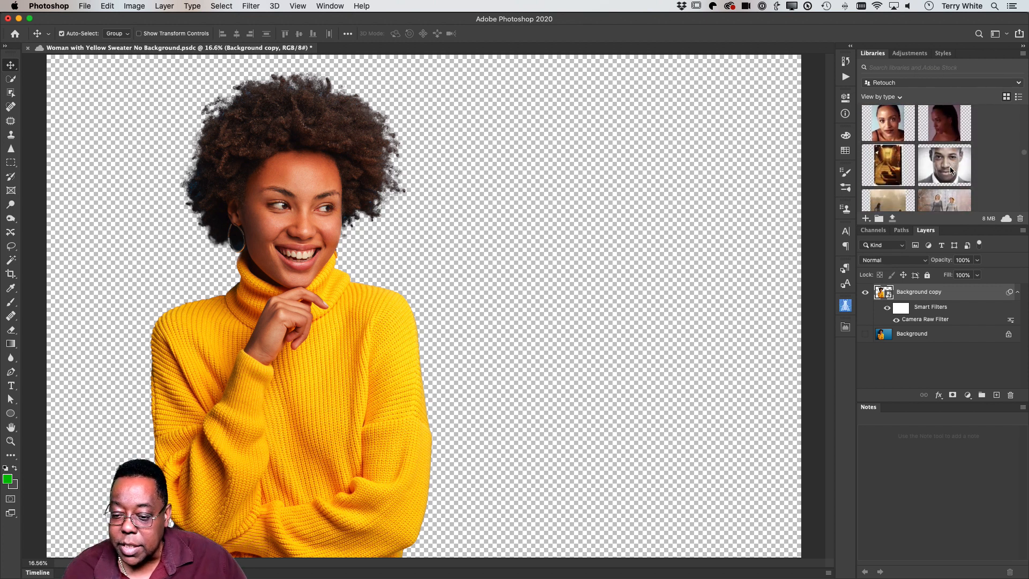
pyautogui.scroll(4, 950, 171)
pyautogui.scroll(3, 950, 169)
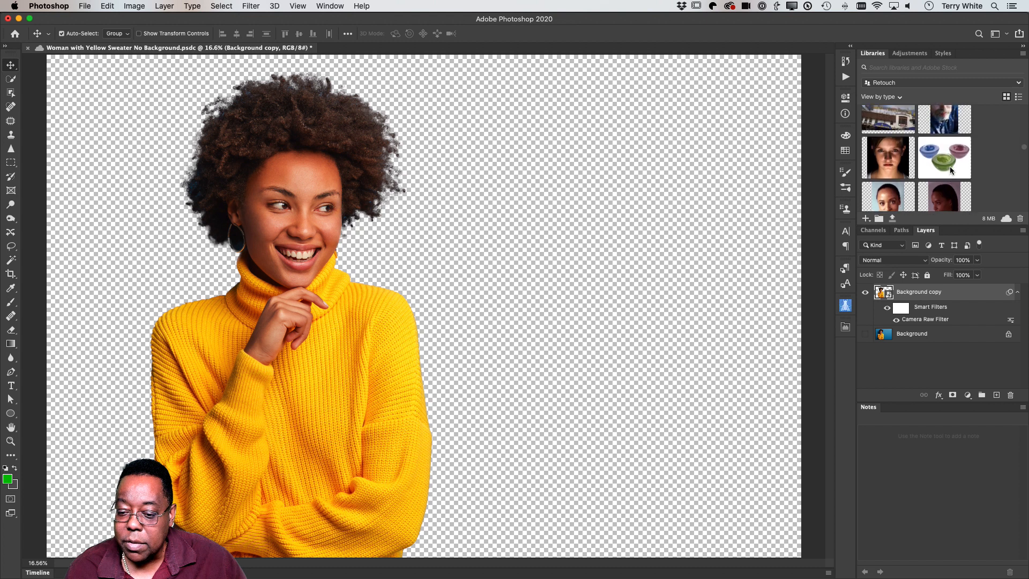
pyautogui.doubleClick(945, 168)
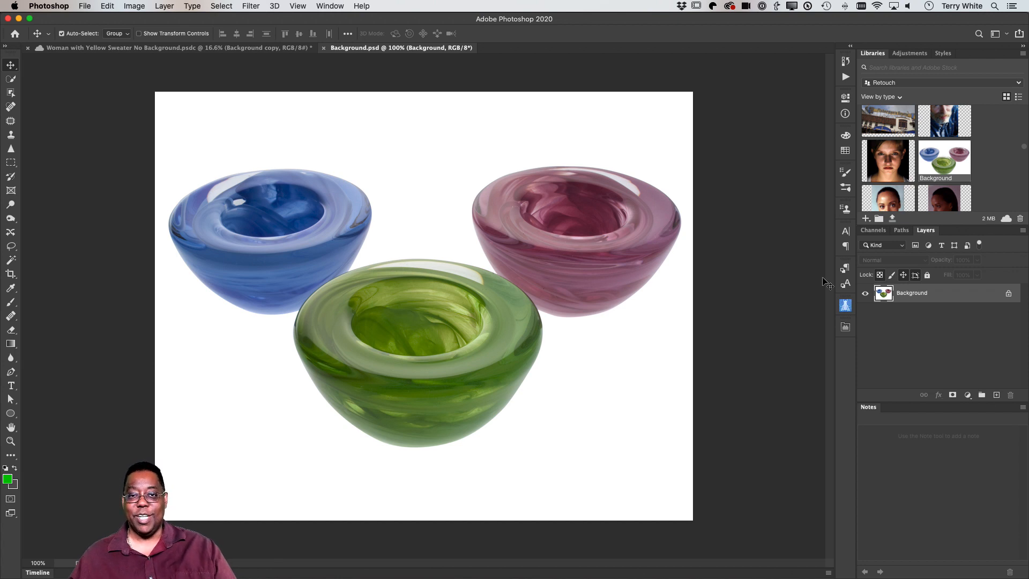
# - Find the photo of two women walking in an autumn park in the Retouch library and open it
pyautogui.scroll(-10, 942, 166)
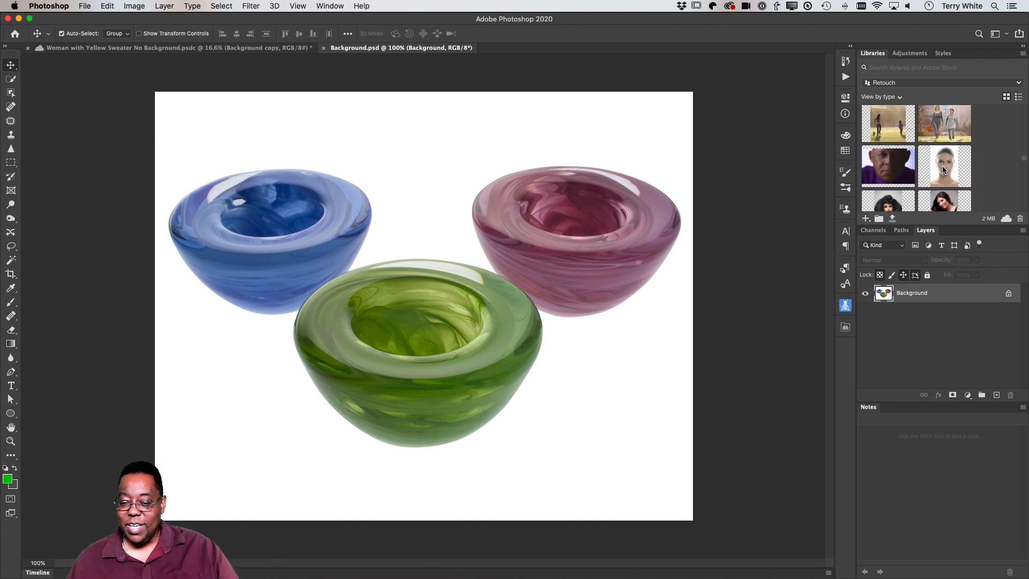
pyautogui.scroll(2, 942, 166)
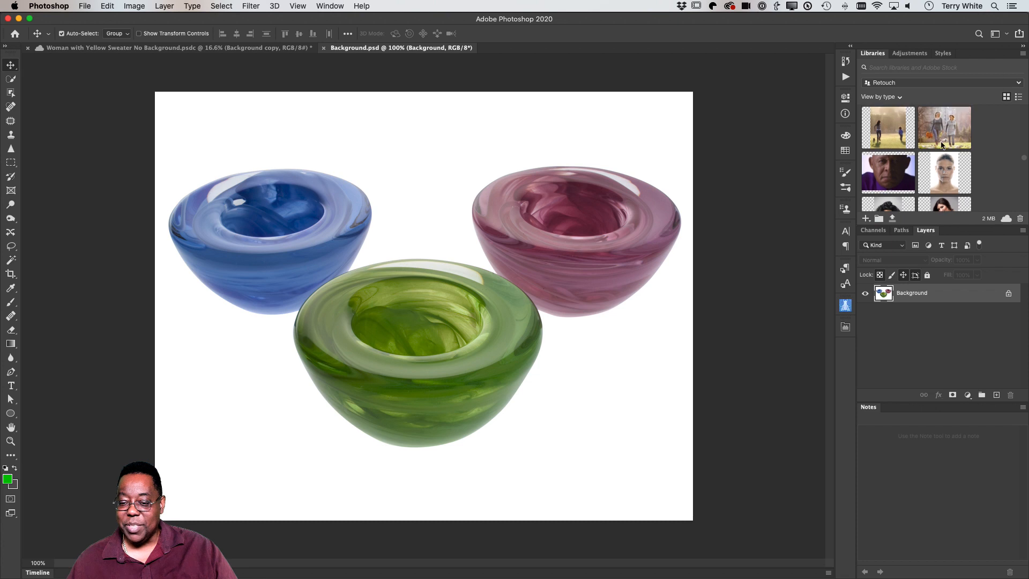
pyautogui.doubleClick(938, 129)
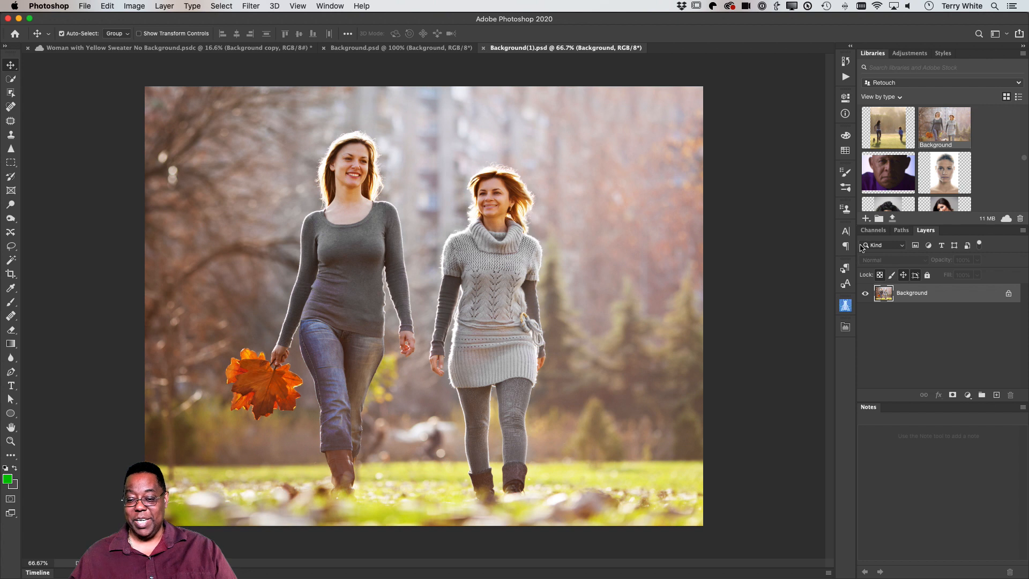
# - Start creating library elements from the photo of the two women and display its extracted color themes
pyautogui.click(866, 219)
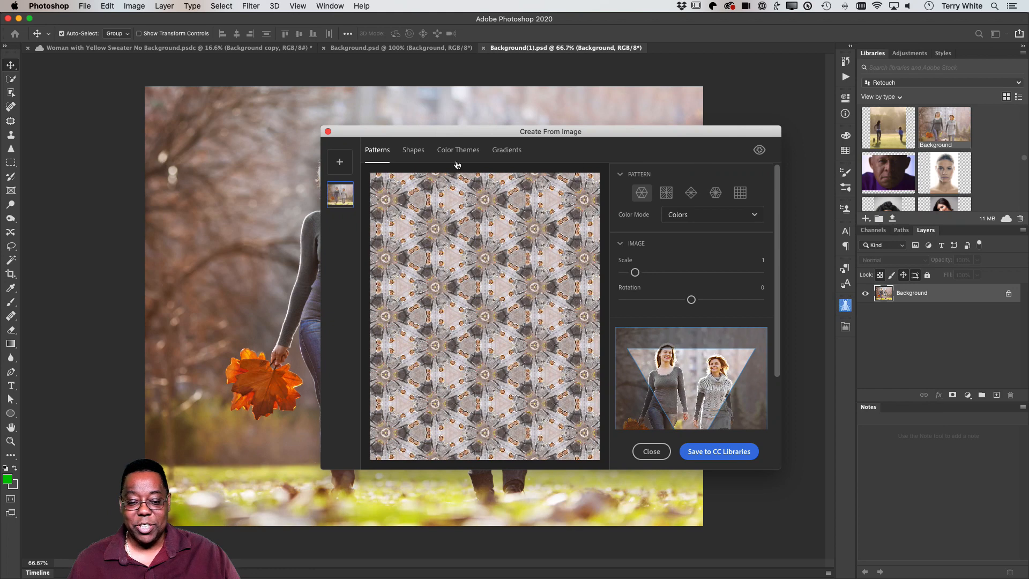
pyautogui.click(458, 152)
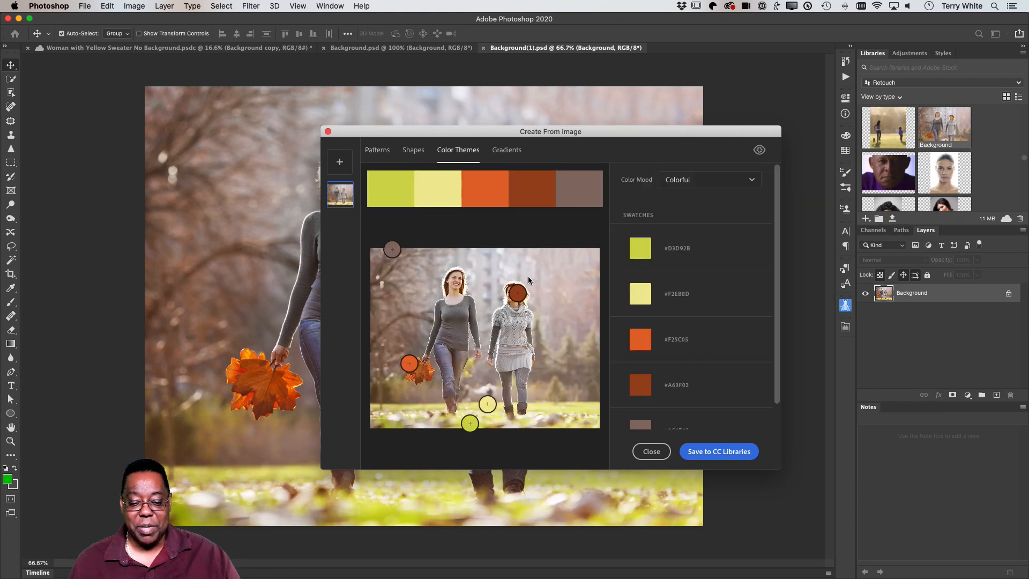